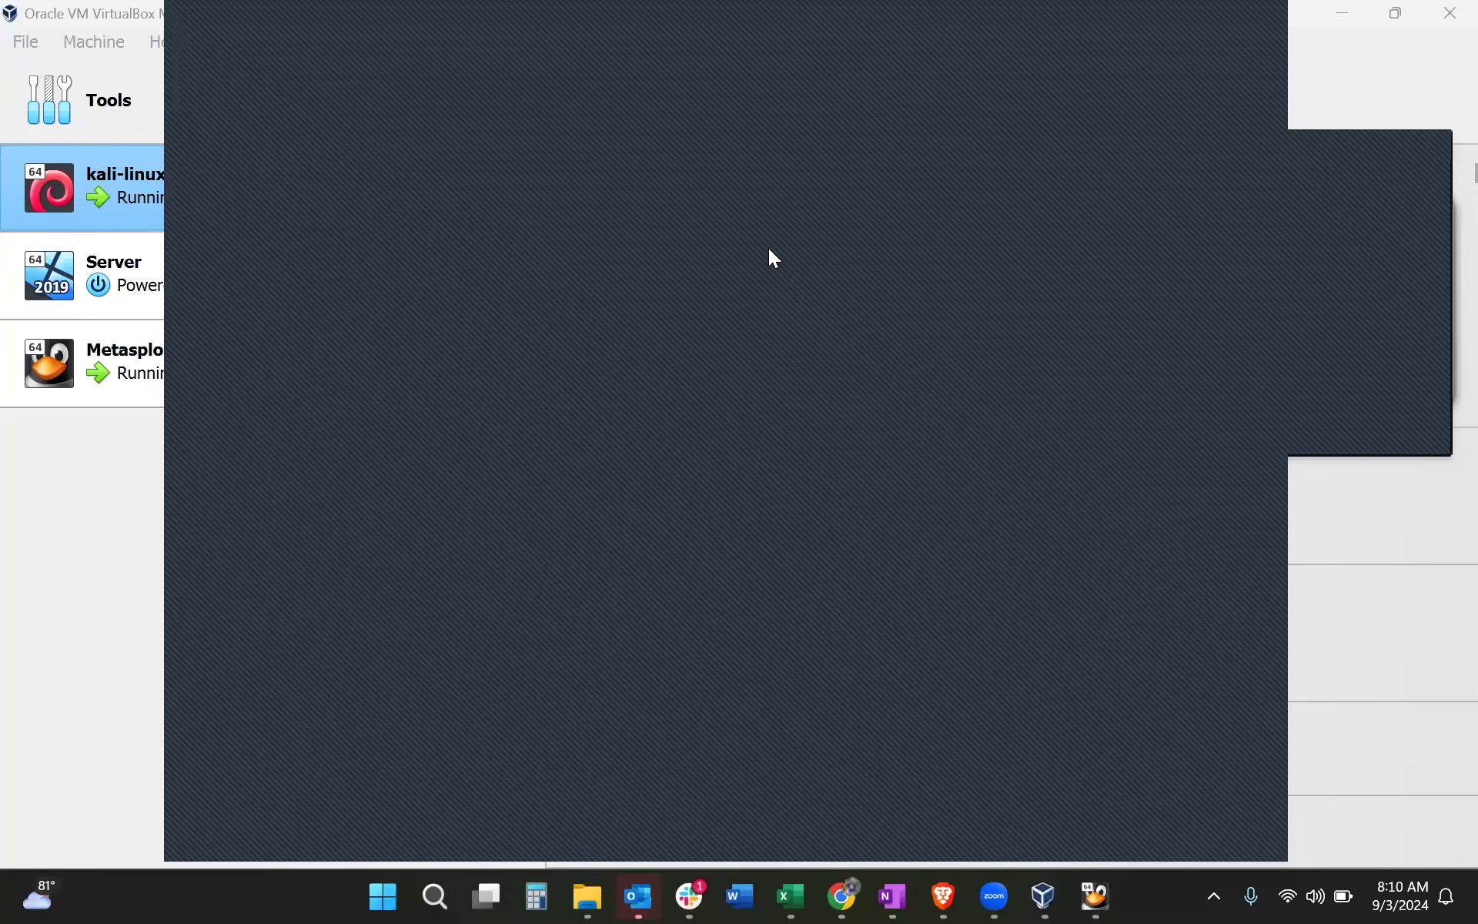
# Switch to the Kali Linux virtual machine and open the My Scans folder in Nessus Essentials
pyautogui.hotkey('alt', 'Tab')
pyautogui.hotkey('alt', 'Tab')
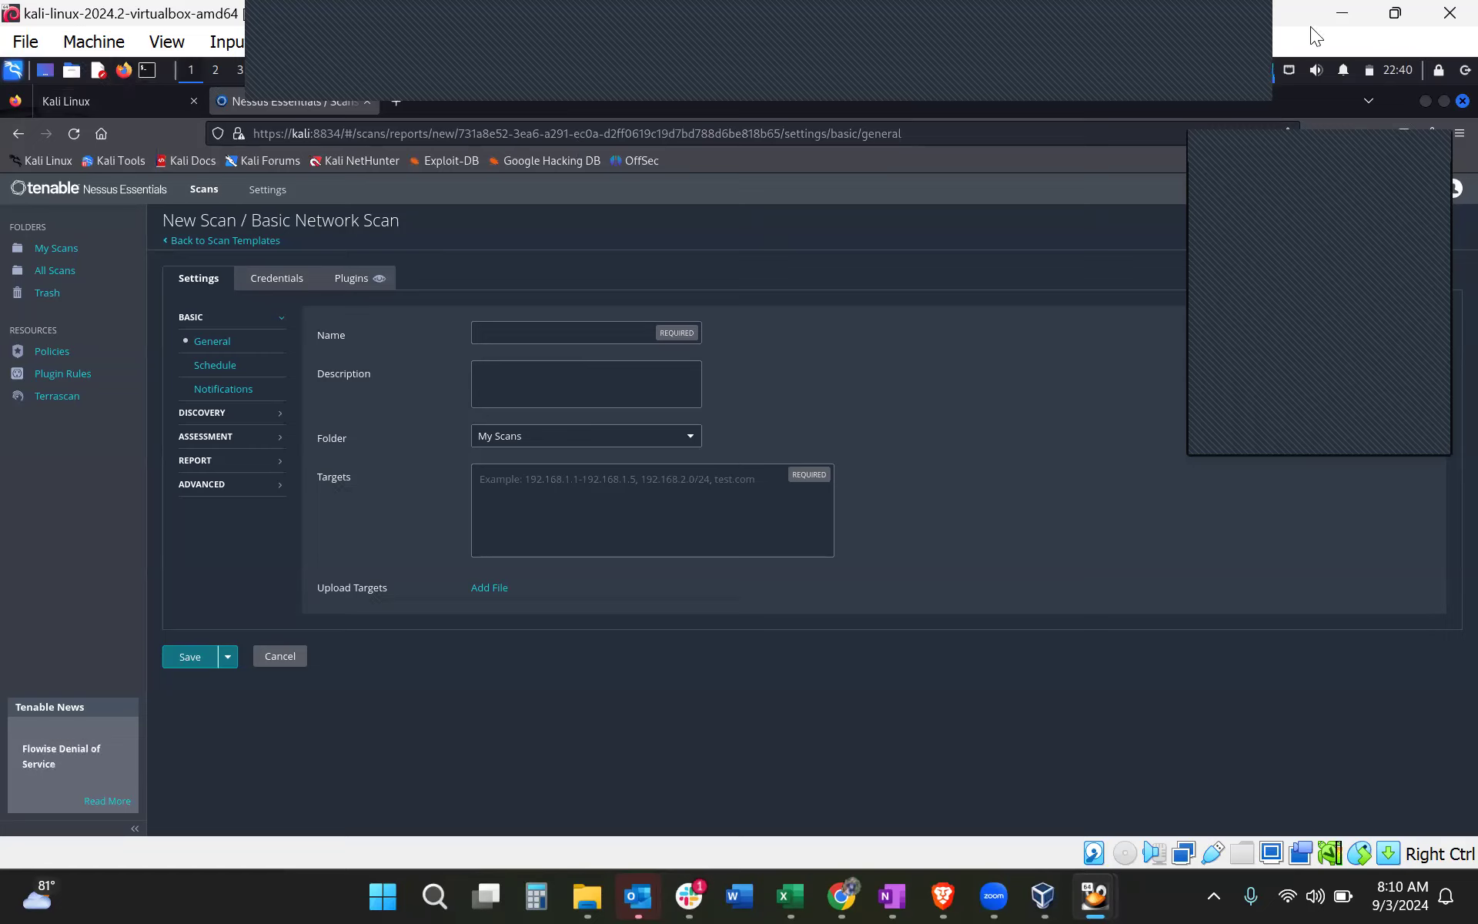
pyautogui.click(1209, 37)
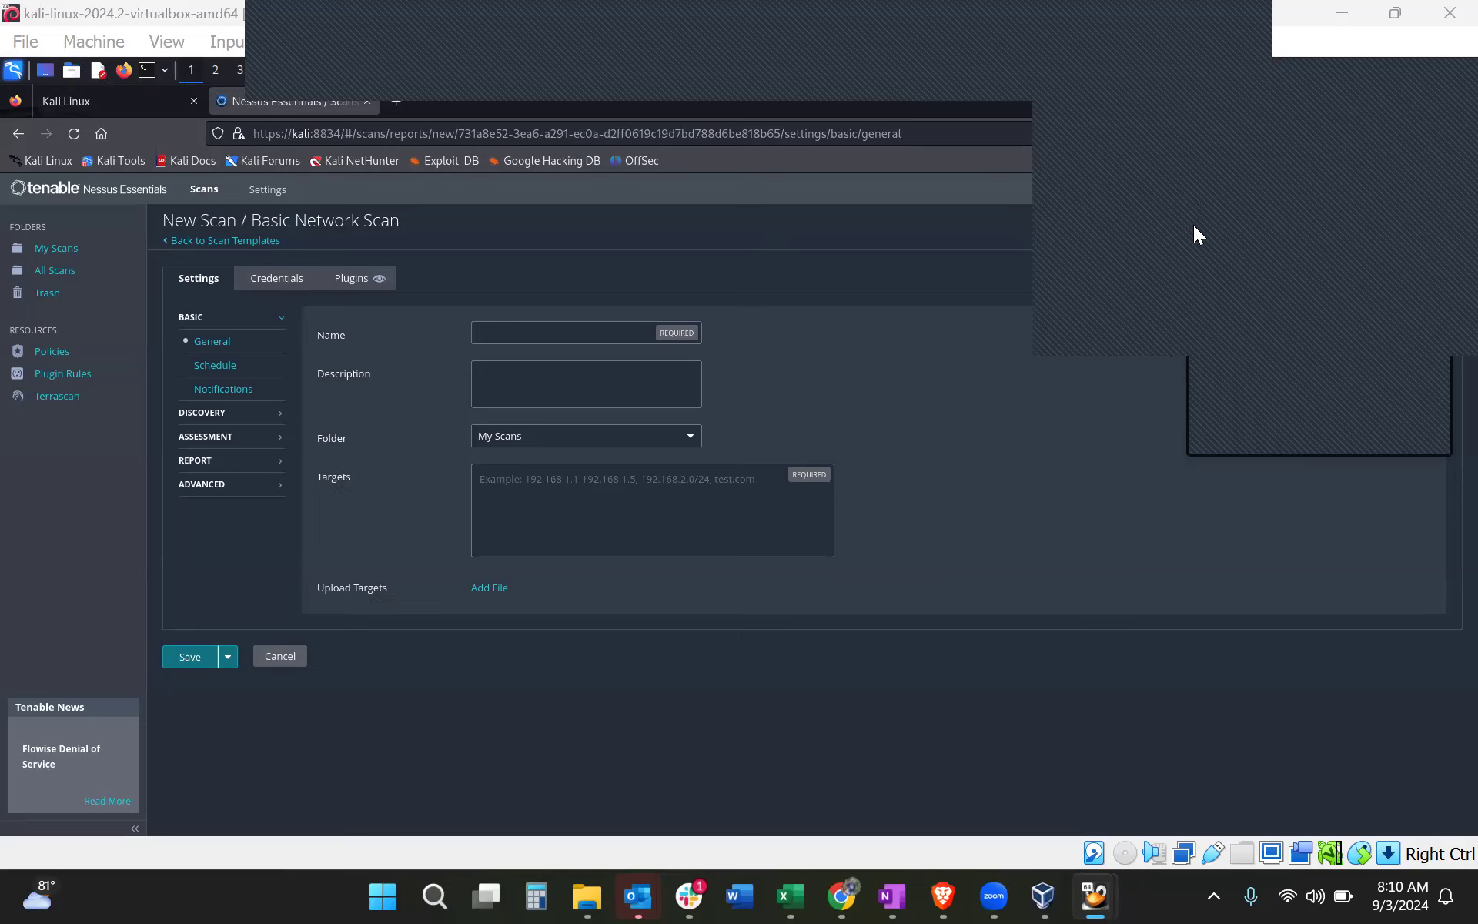
pyautogui.click(61, 250)
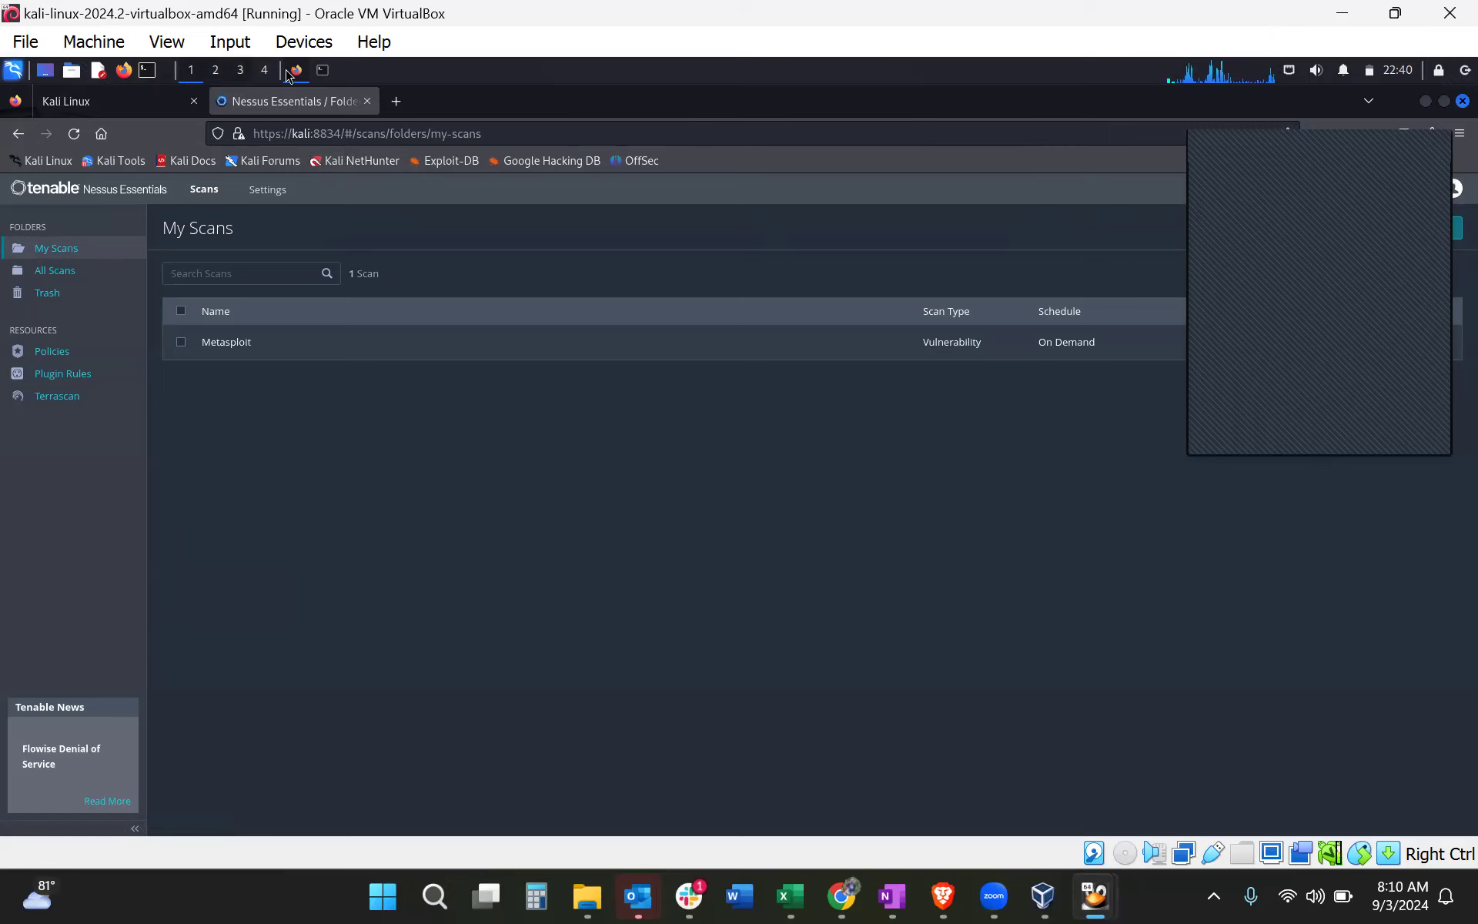
# Review the systemctl start and restart commands for nessusd in the terminal, then return to the Nessus browser window
pyautogui.click(326, 76)
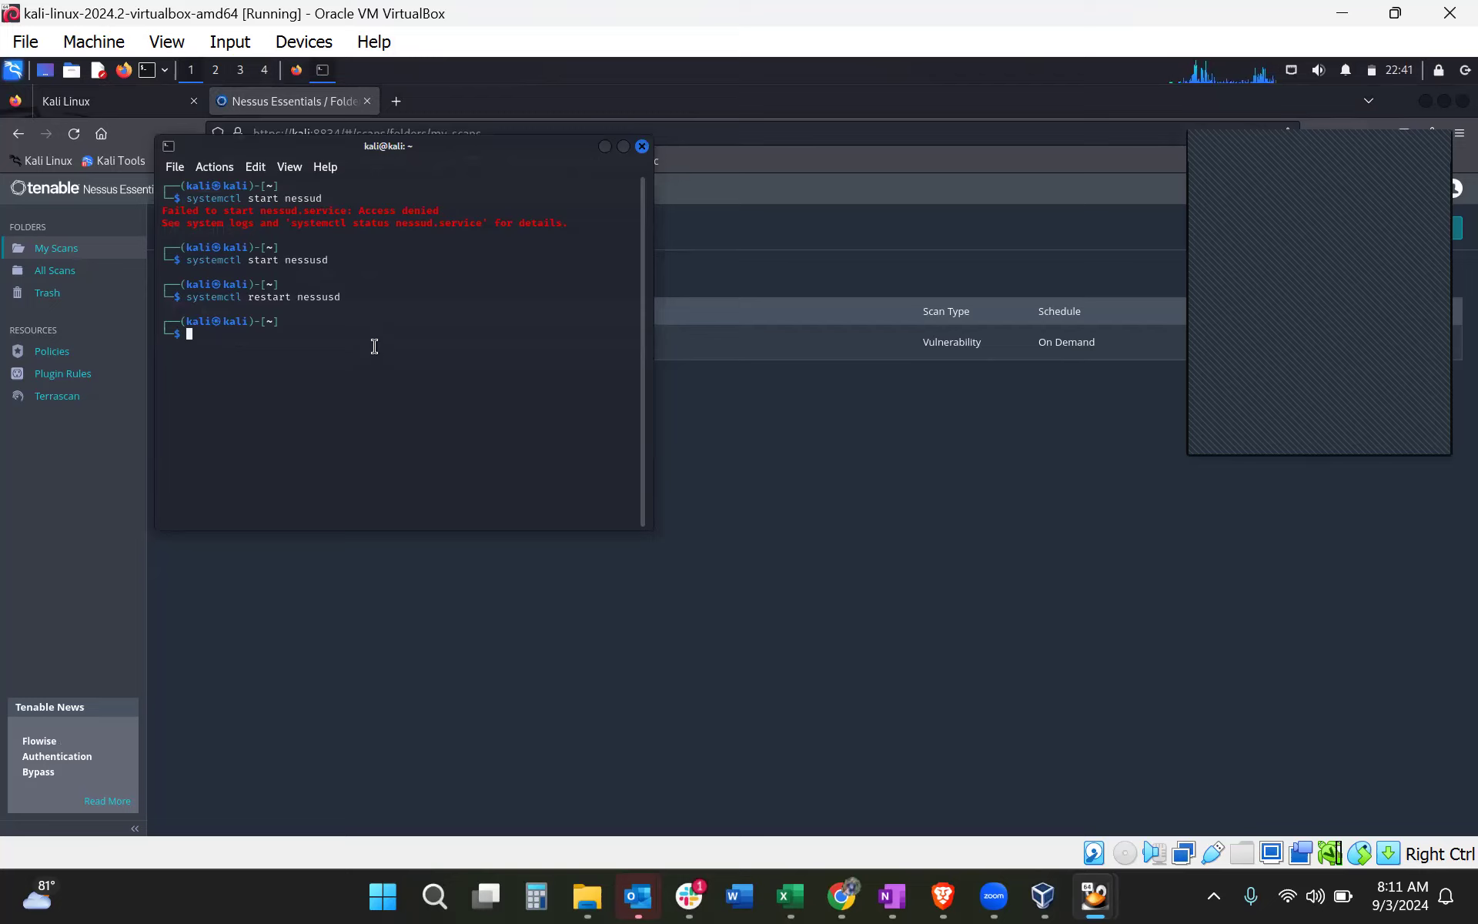
pyautogui.moveTo(254, 297); pyautogui.dragTo(341, 297)
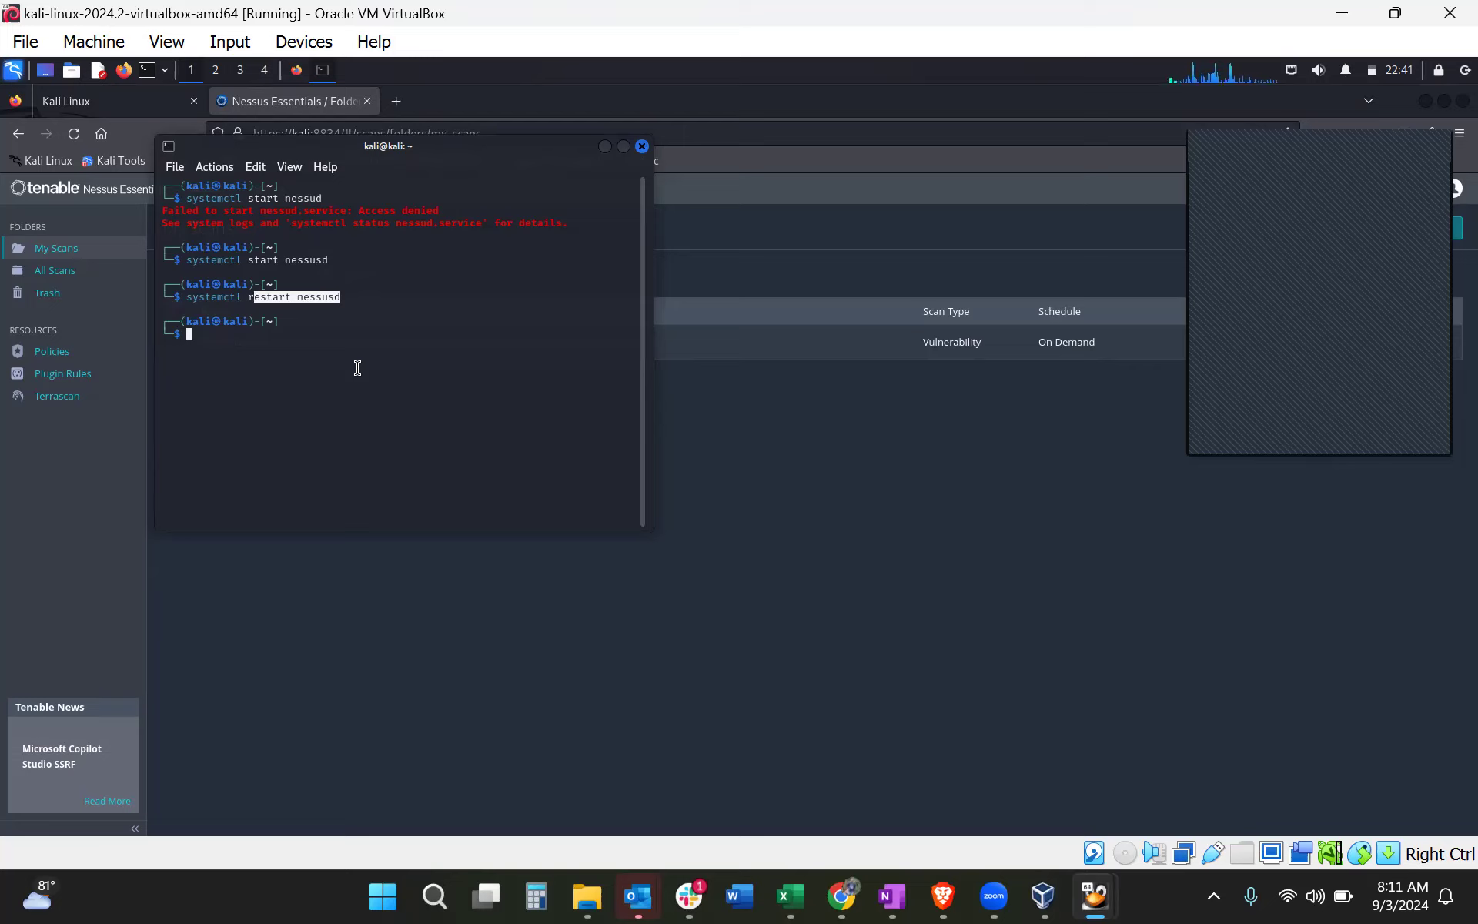
pyautogui.doubleClick(308, 259)
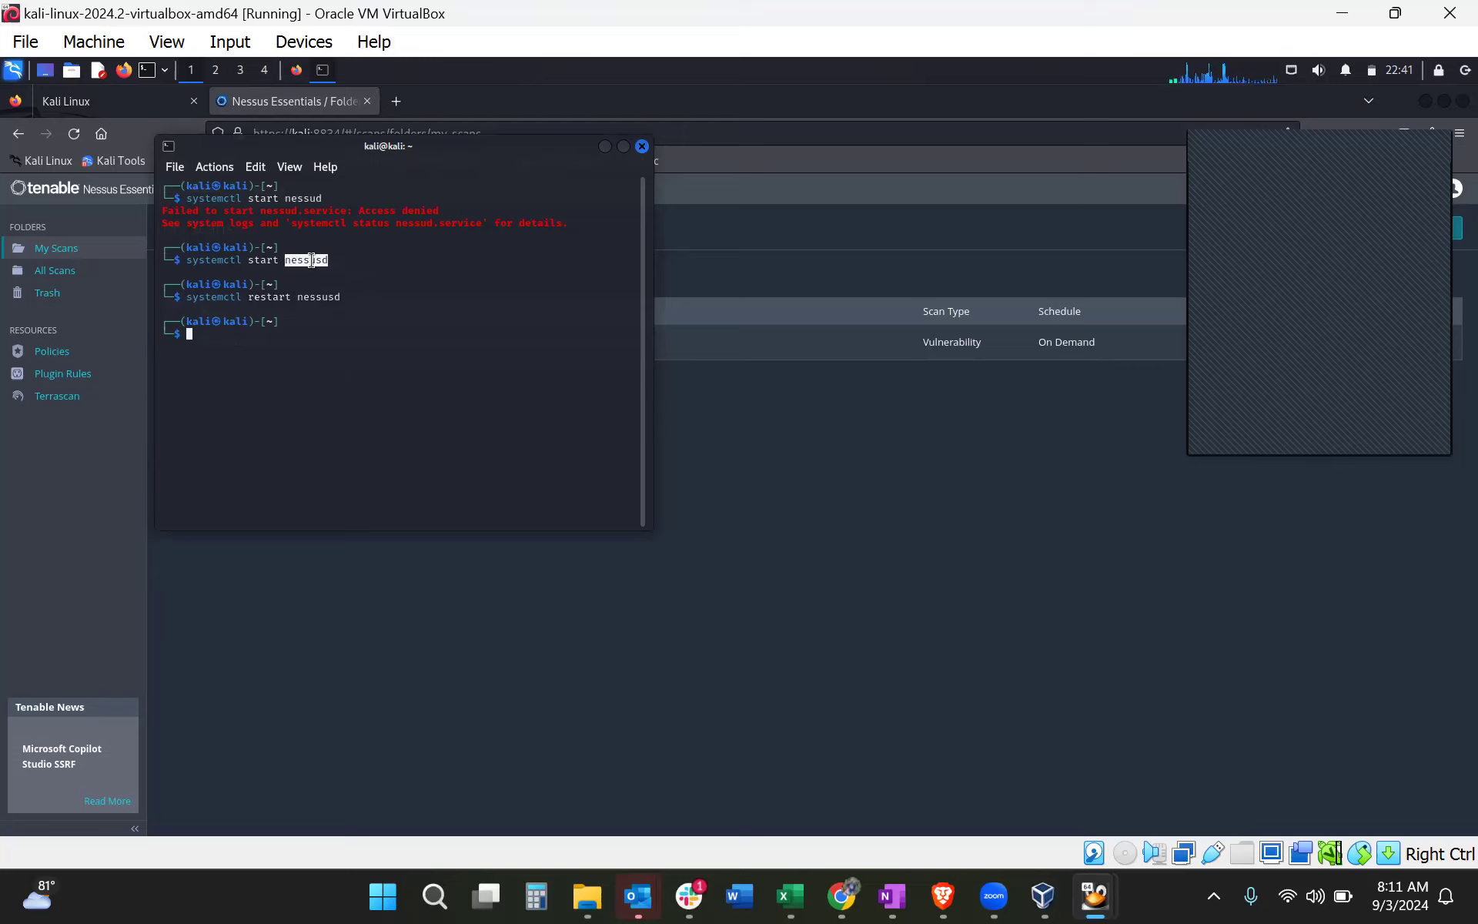
pyautogui.click(831, 435)
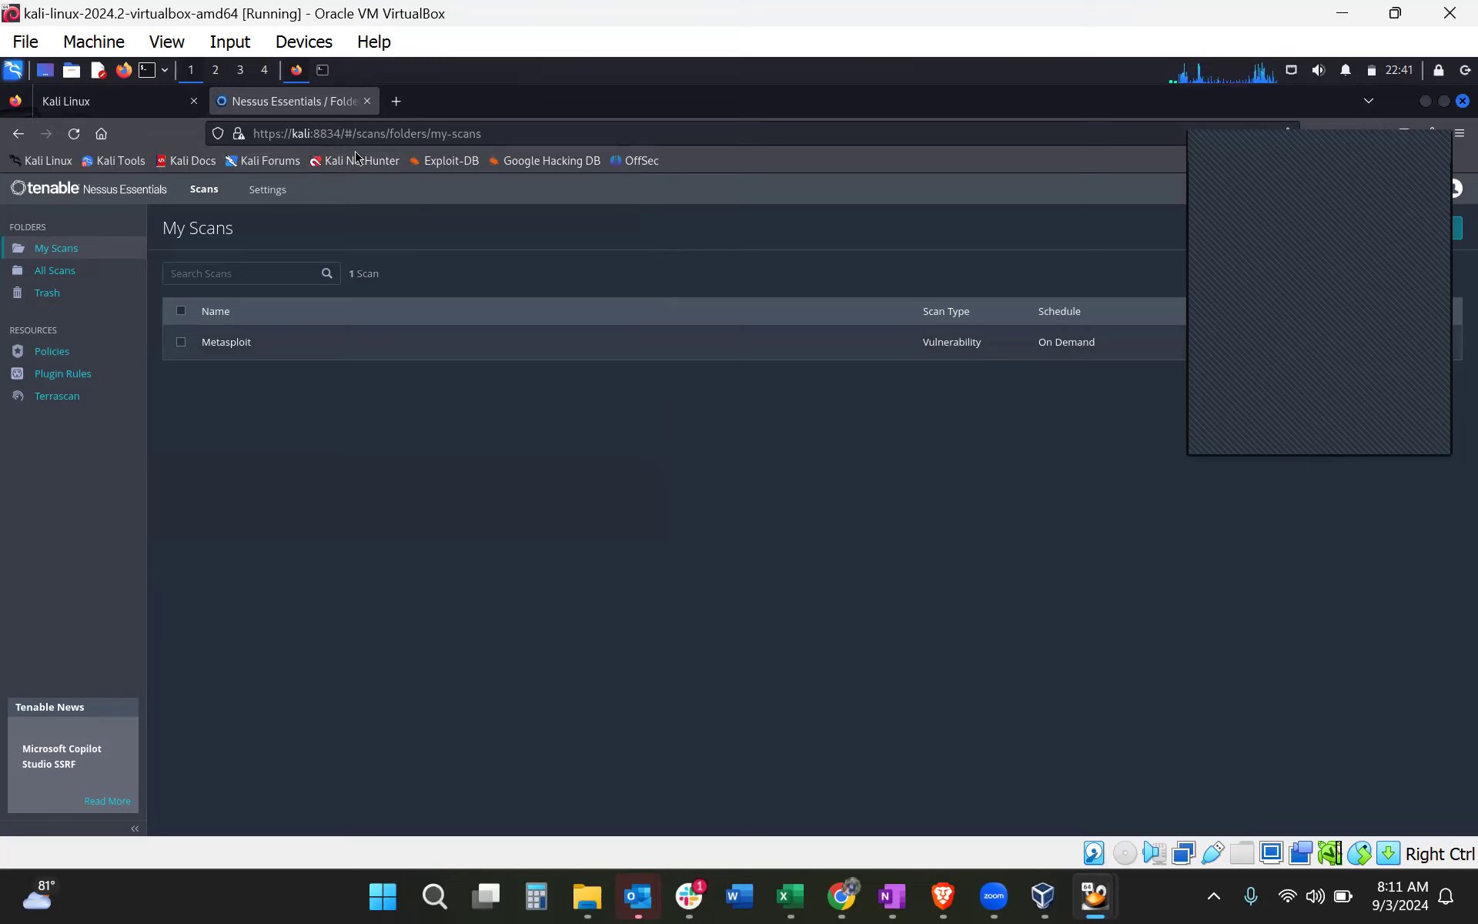
# Run ifconfig in the terminal to look up the Kali machine's IP address
pyautogui.click(310, 133)
pyautogui.click(670, 484)
pyautogui.click(324, 70)
pyautogui.write('ifconfig')
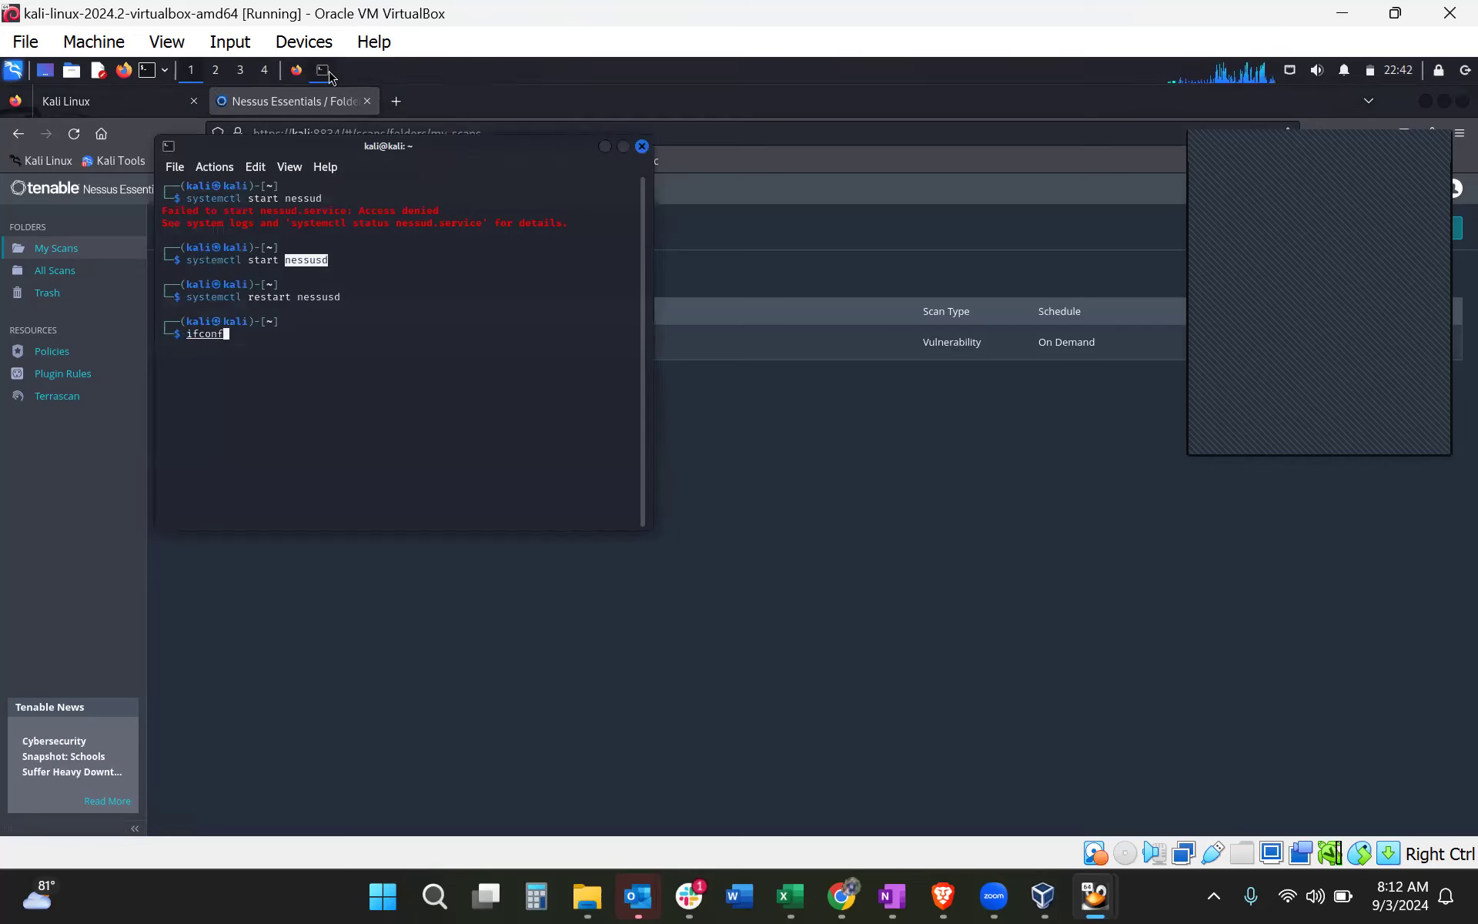
pyautogui.press('Return')
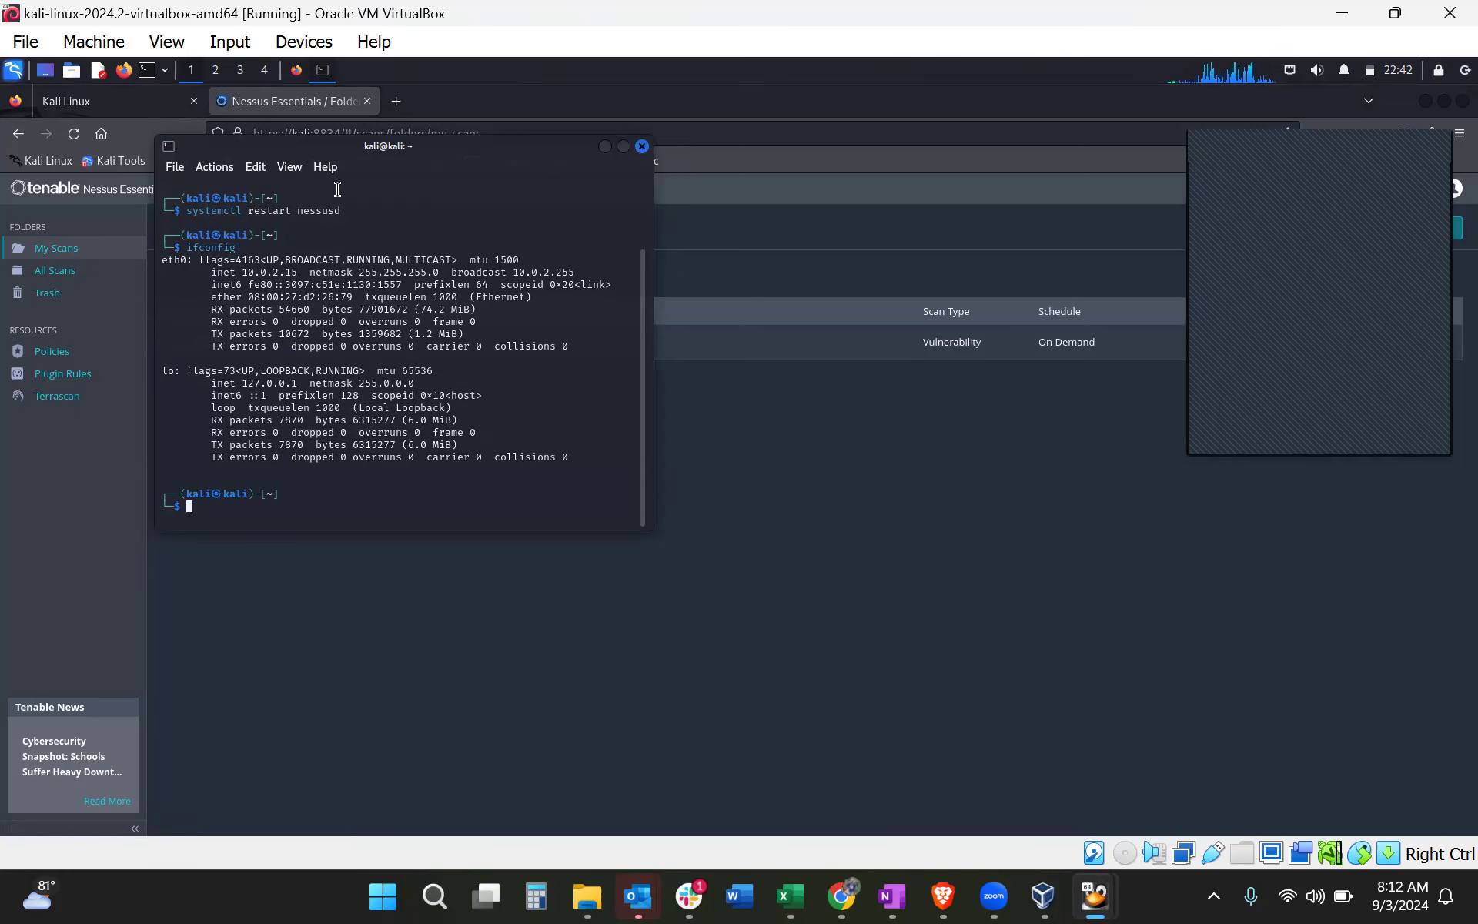
# Enter the Kali machine's address 10.0.2.15 followed by a colon in a new browser tab, without loading it
pyautogui.click(396, 106)
pyautogui.click(396, 105)
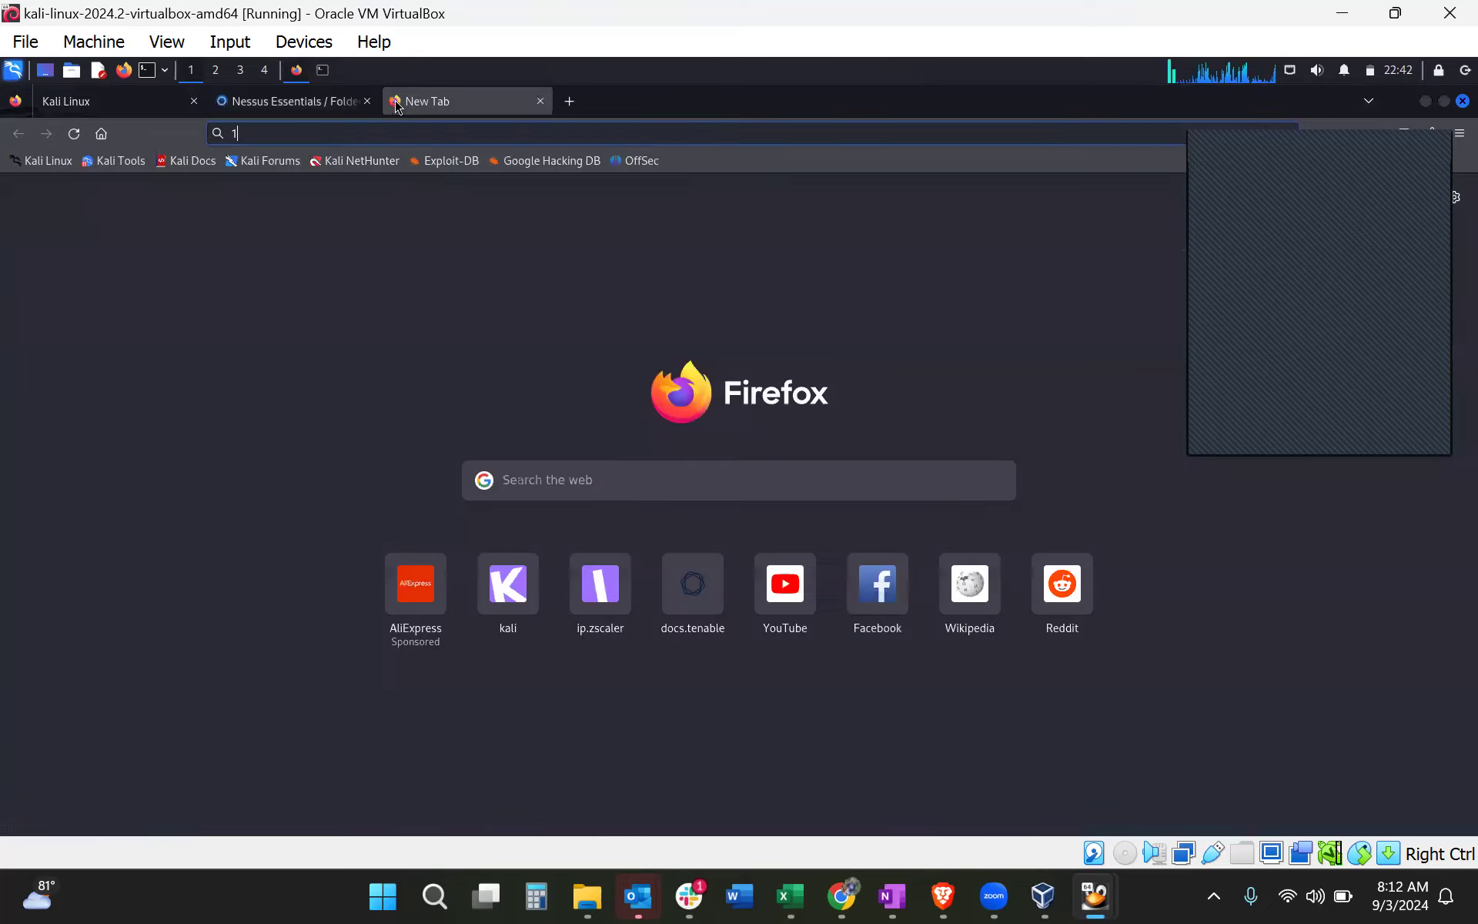
pyautogui.write('10.2.1')
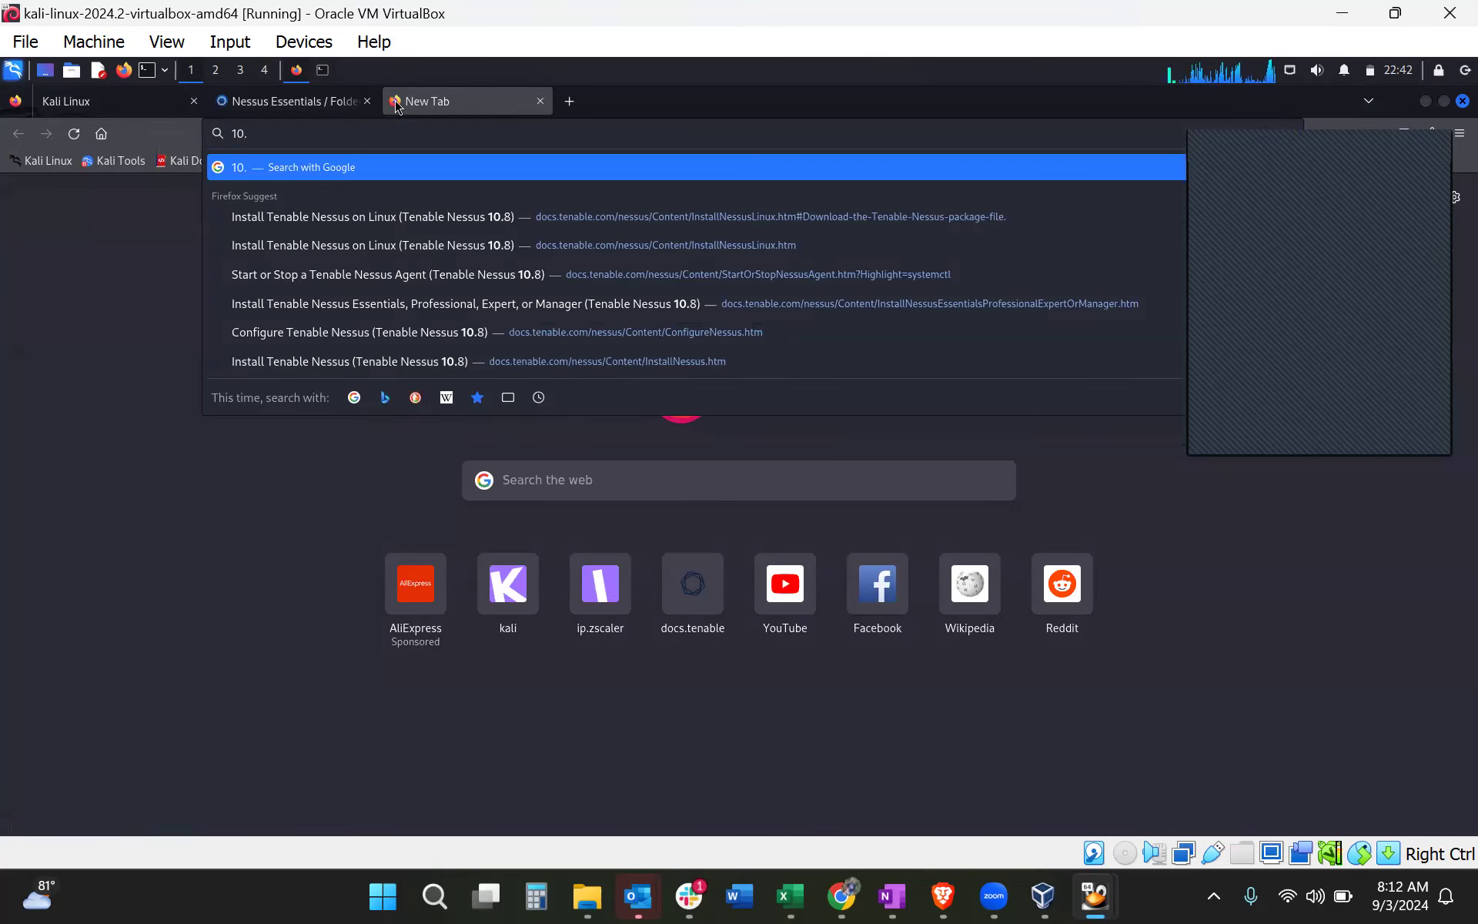
pyautogui.write('5')
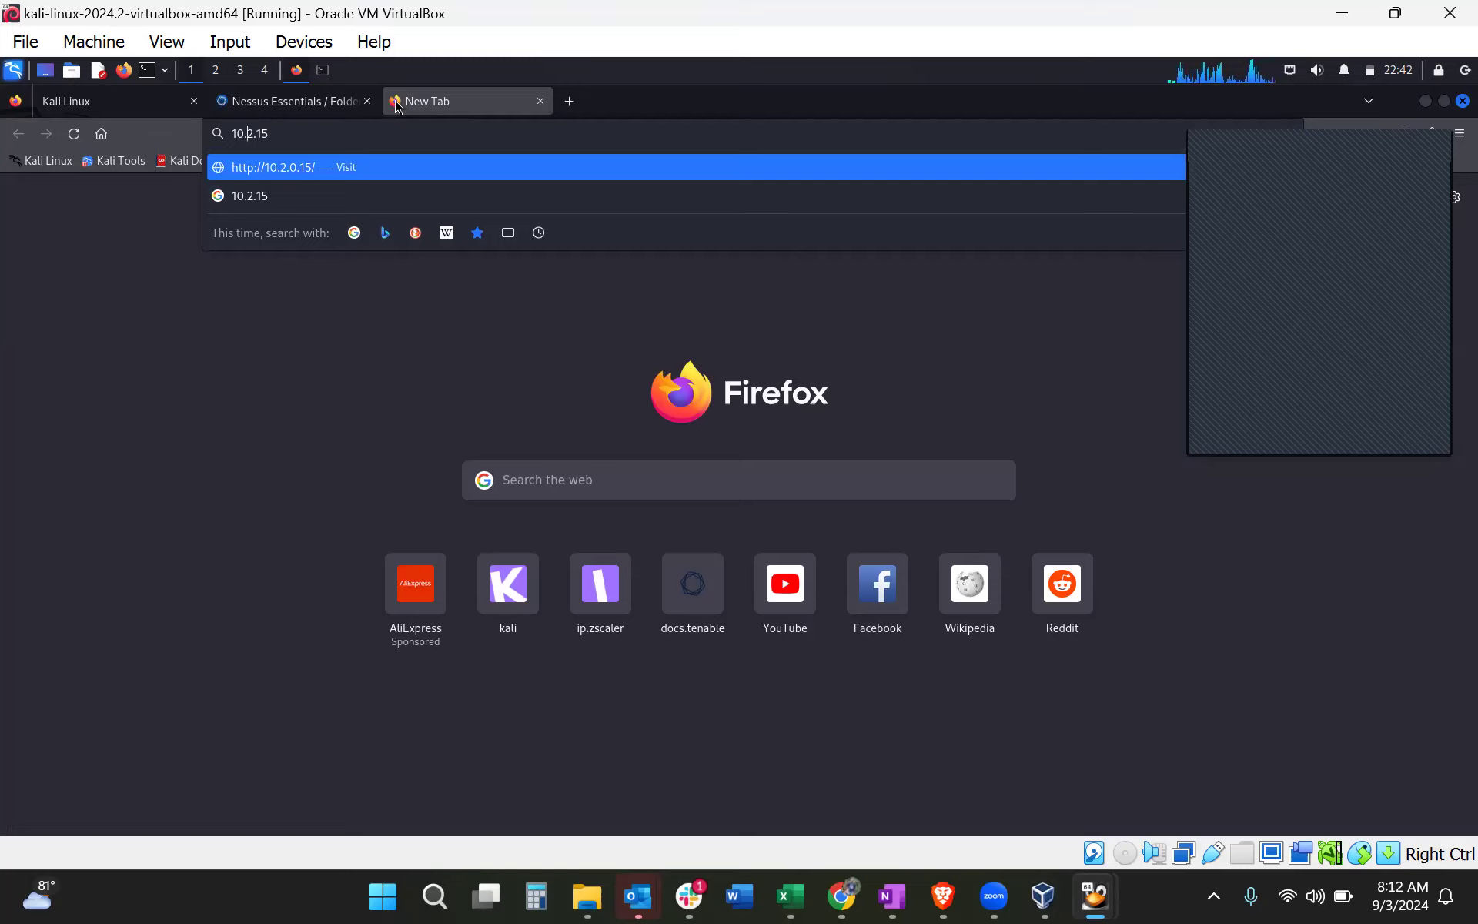
pyautogui.press('Left')
pyautogui.press('Left')
pyautogui.press('Left')
pyautogui.press('Left')
pyautogui.write('0.2.15')
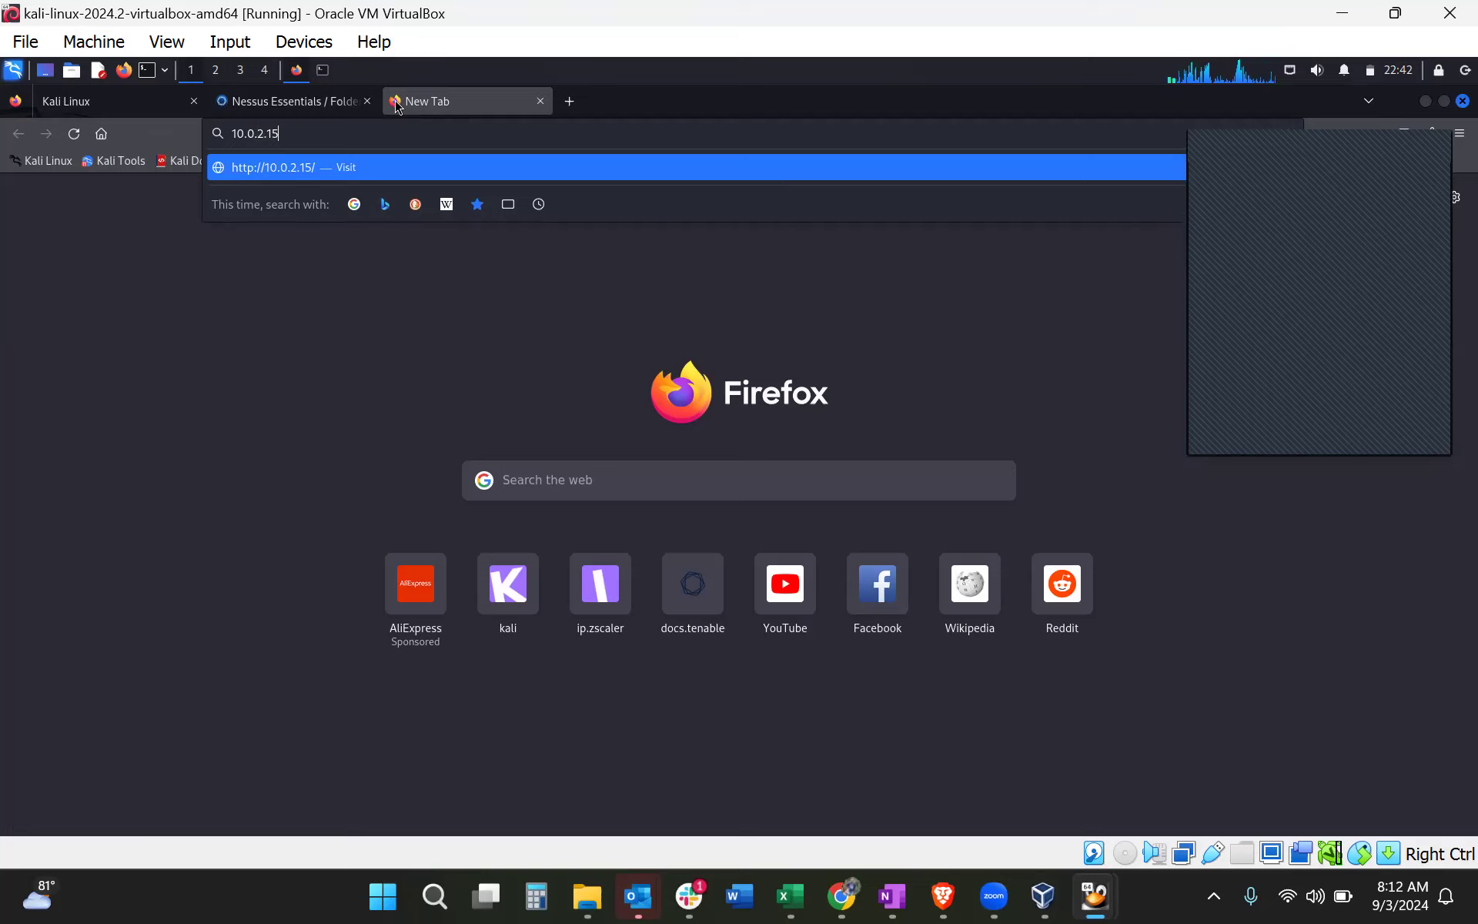
pyautogui.write(':')
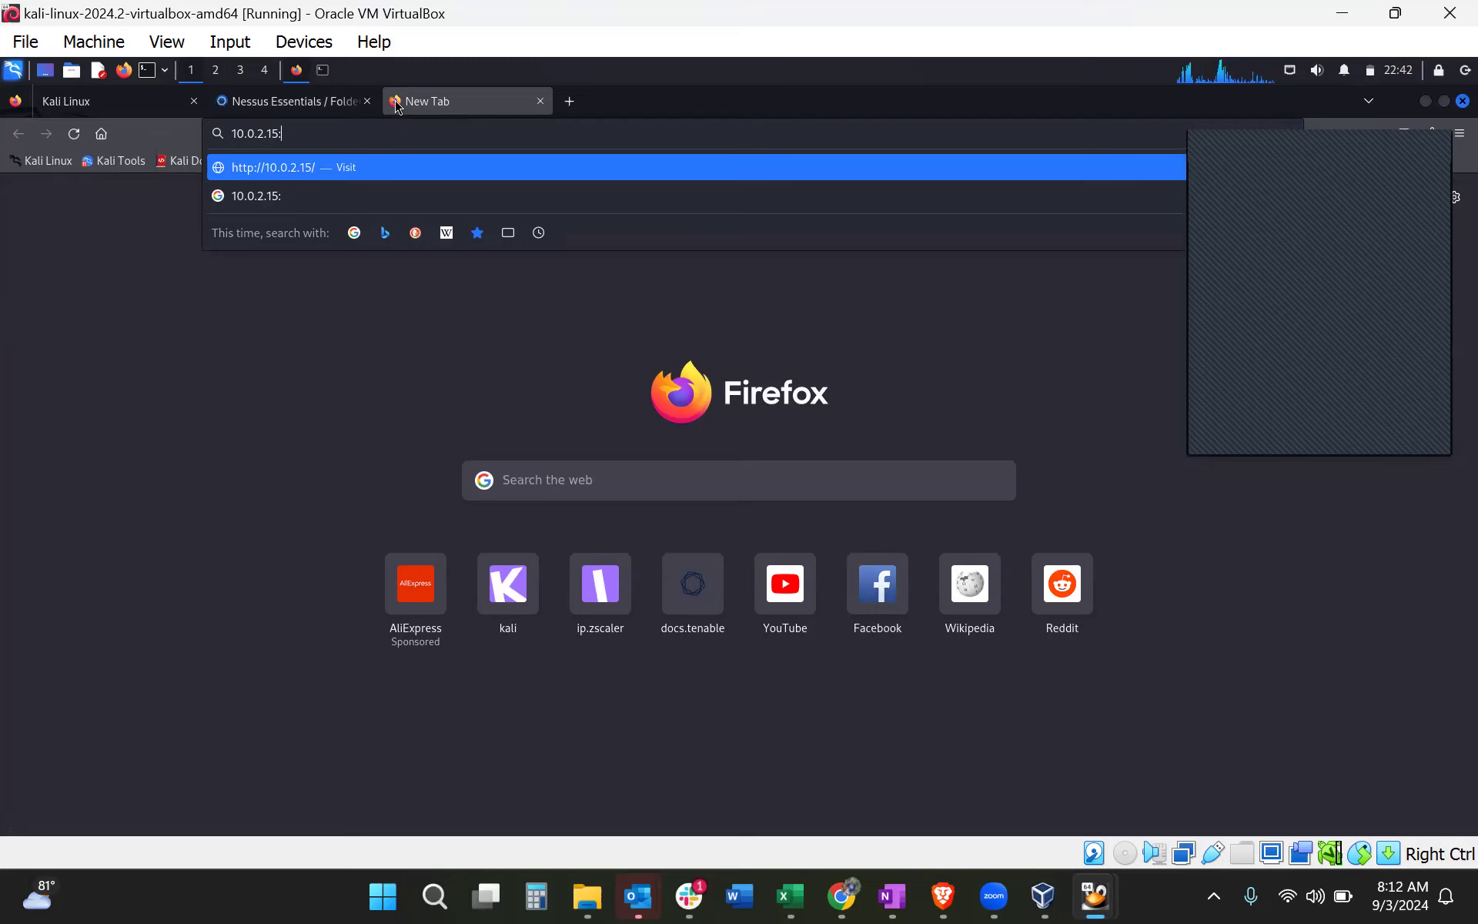
# Check the port in the open Nessus page's URL, complete the new tab's address as 10.0.2.15:8834 and load it
pyautogui.click(289, 103)
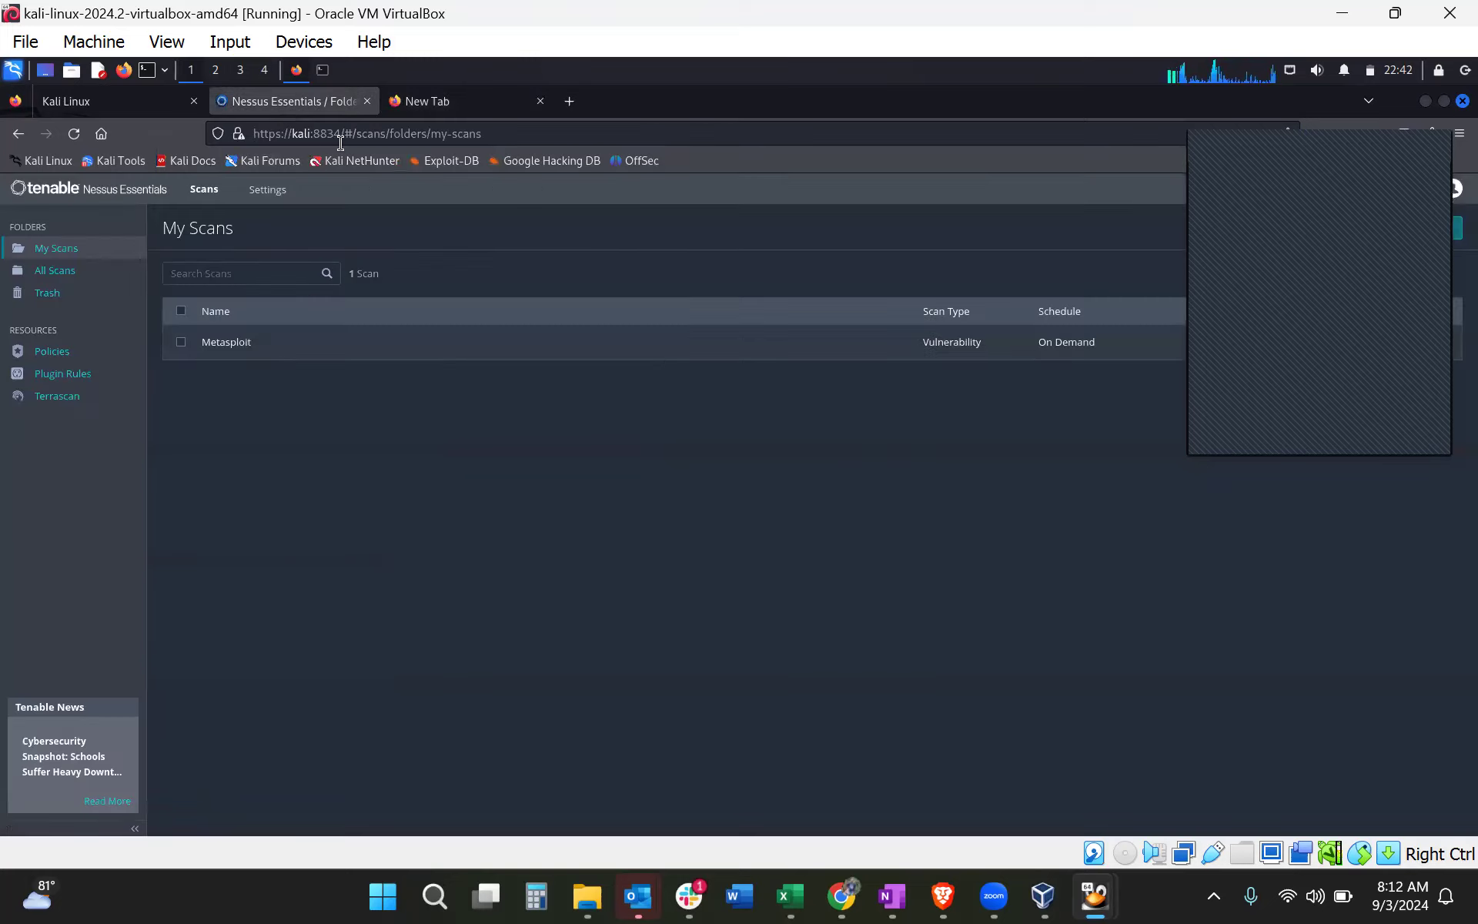
pyautogui.click(439, 100)
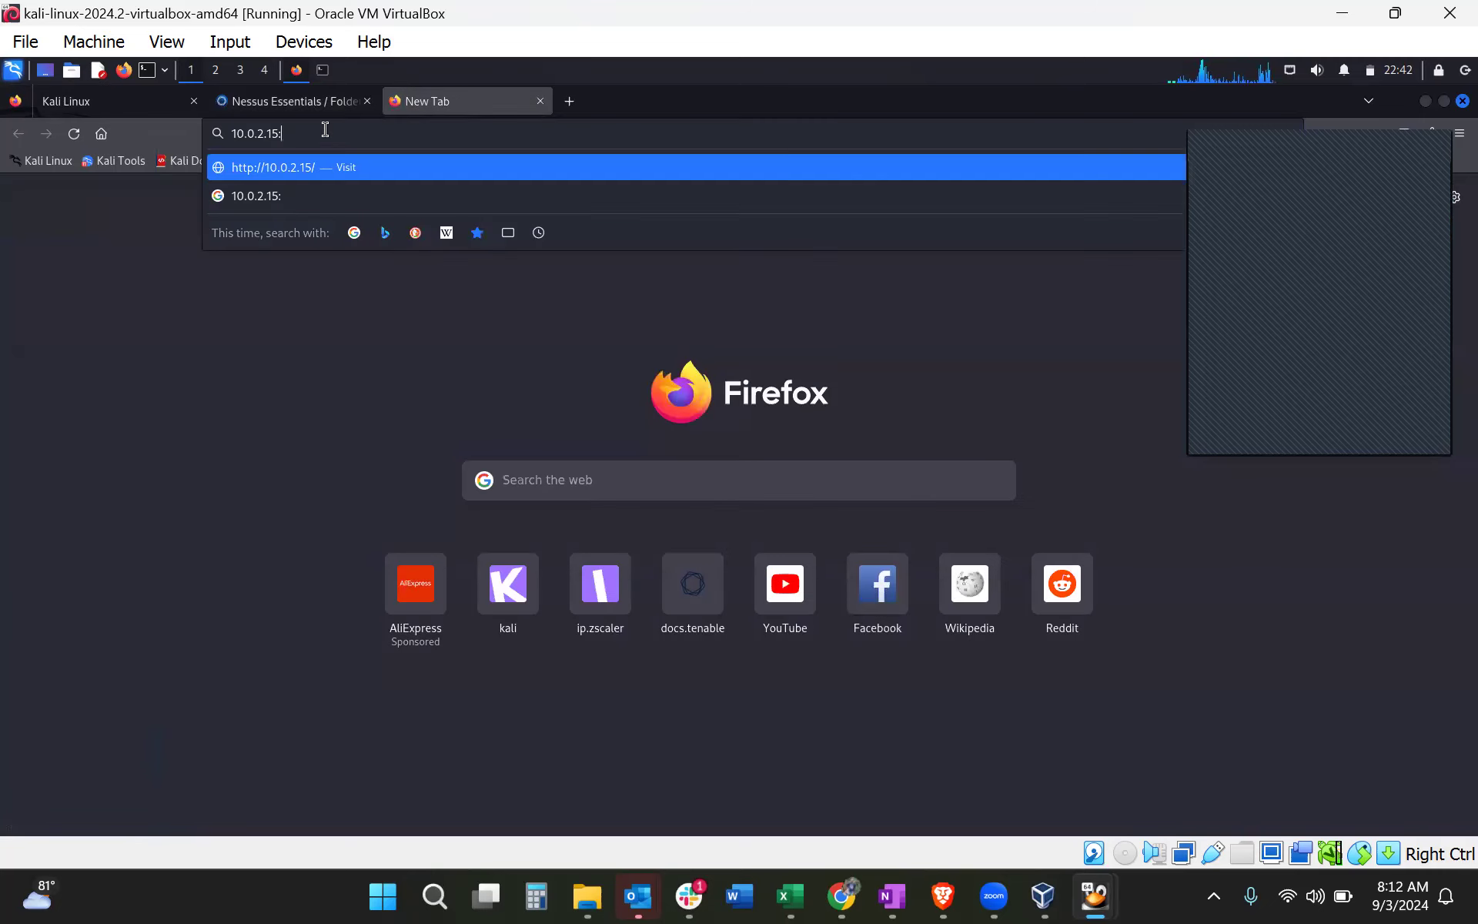
pyautogui.write('8834')
pyautogui.press('Return')
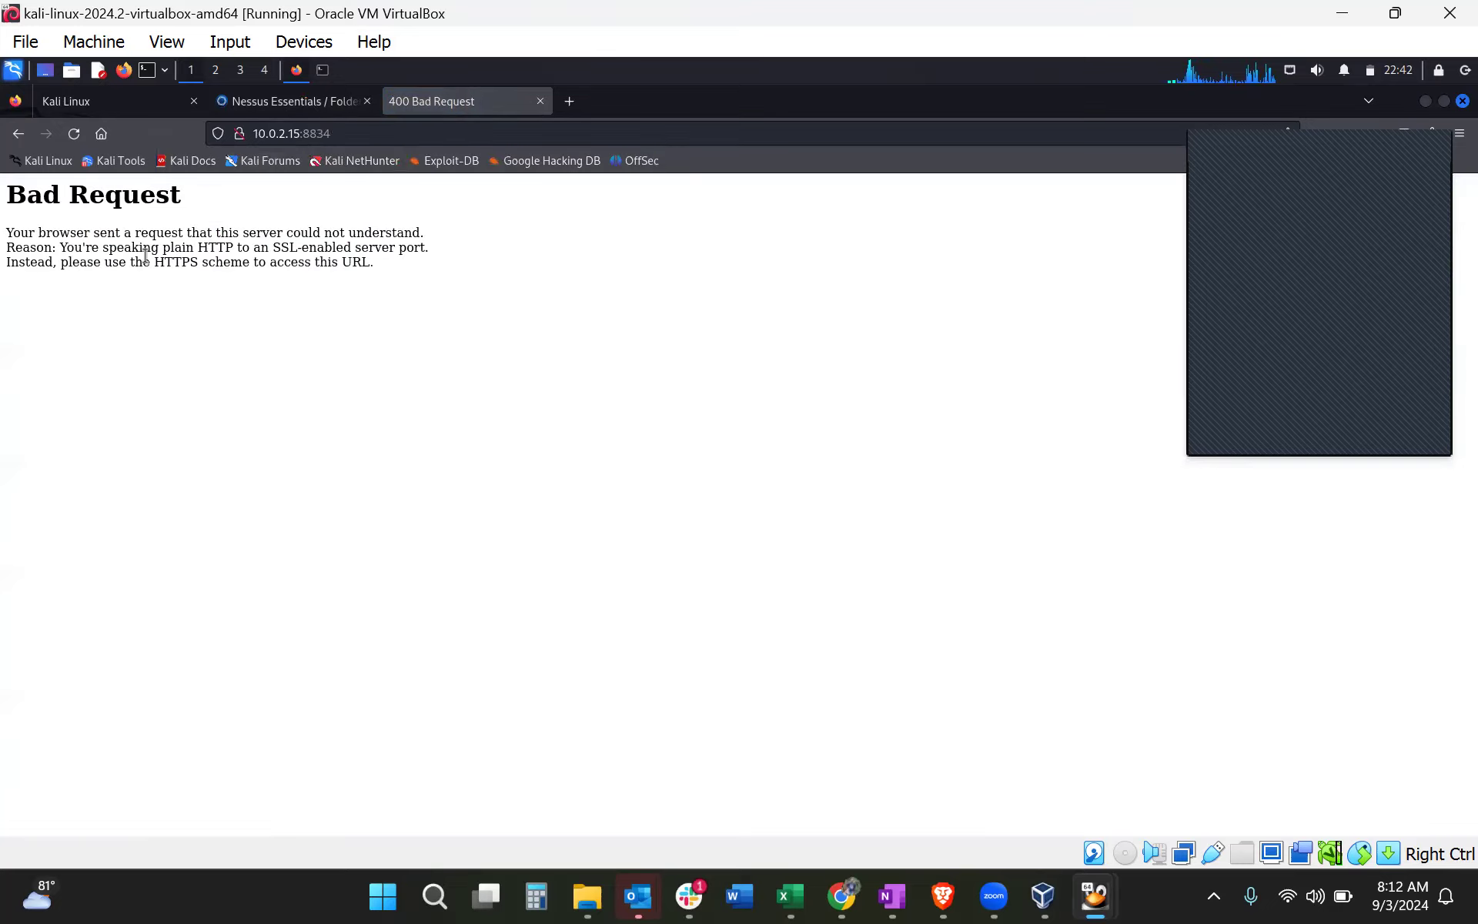
pyautogui.click(365, 137)
pyautogui.press('Home')
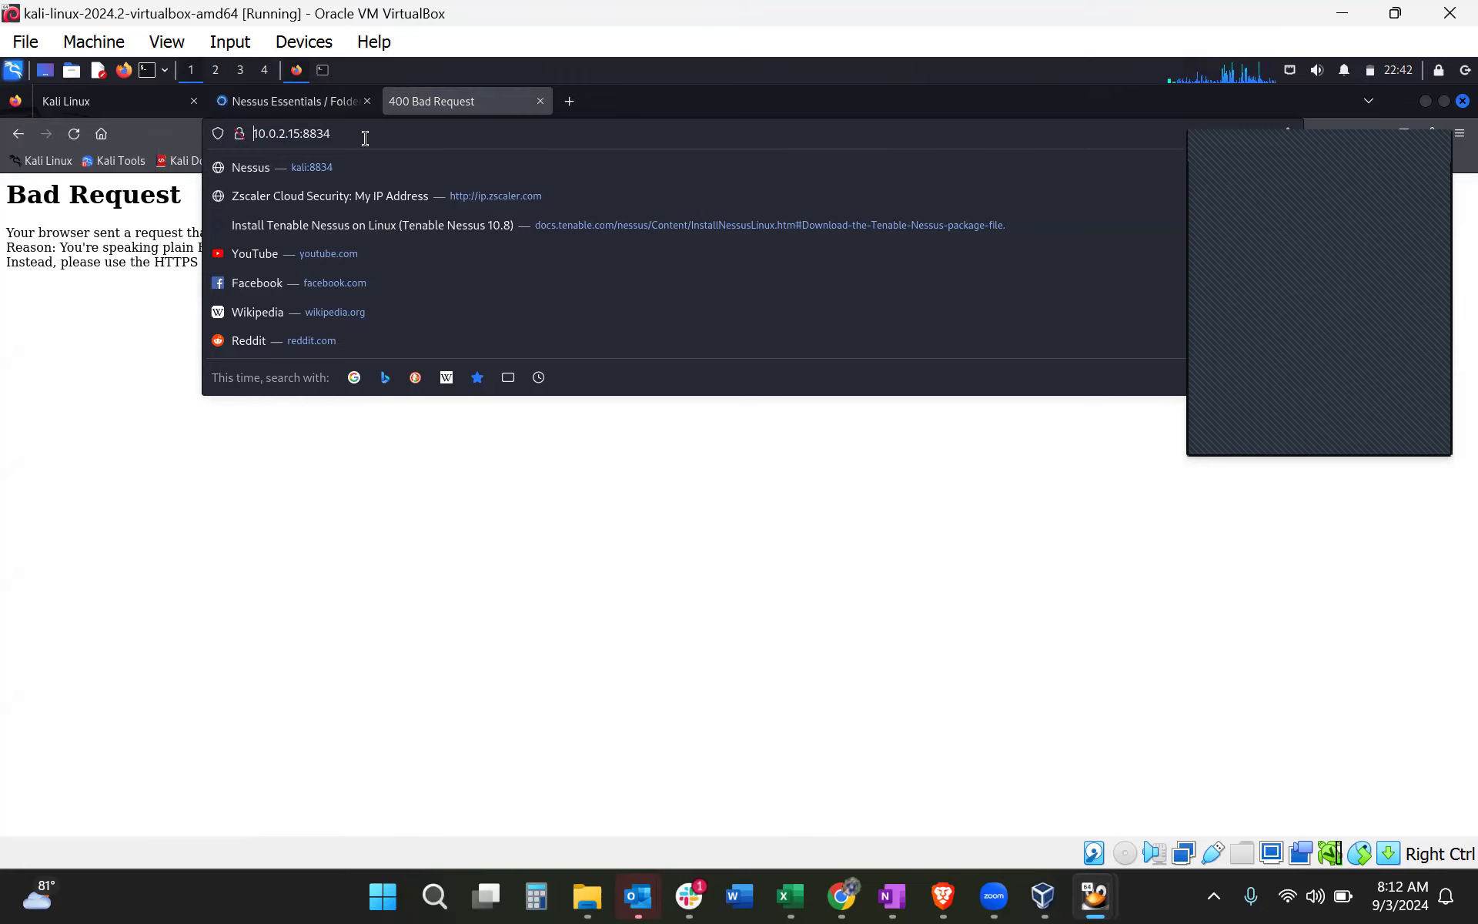
pyautogui.write('http')
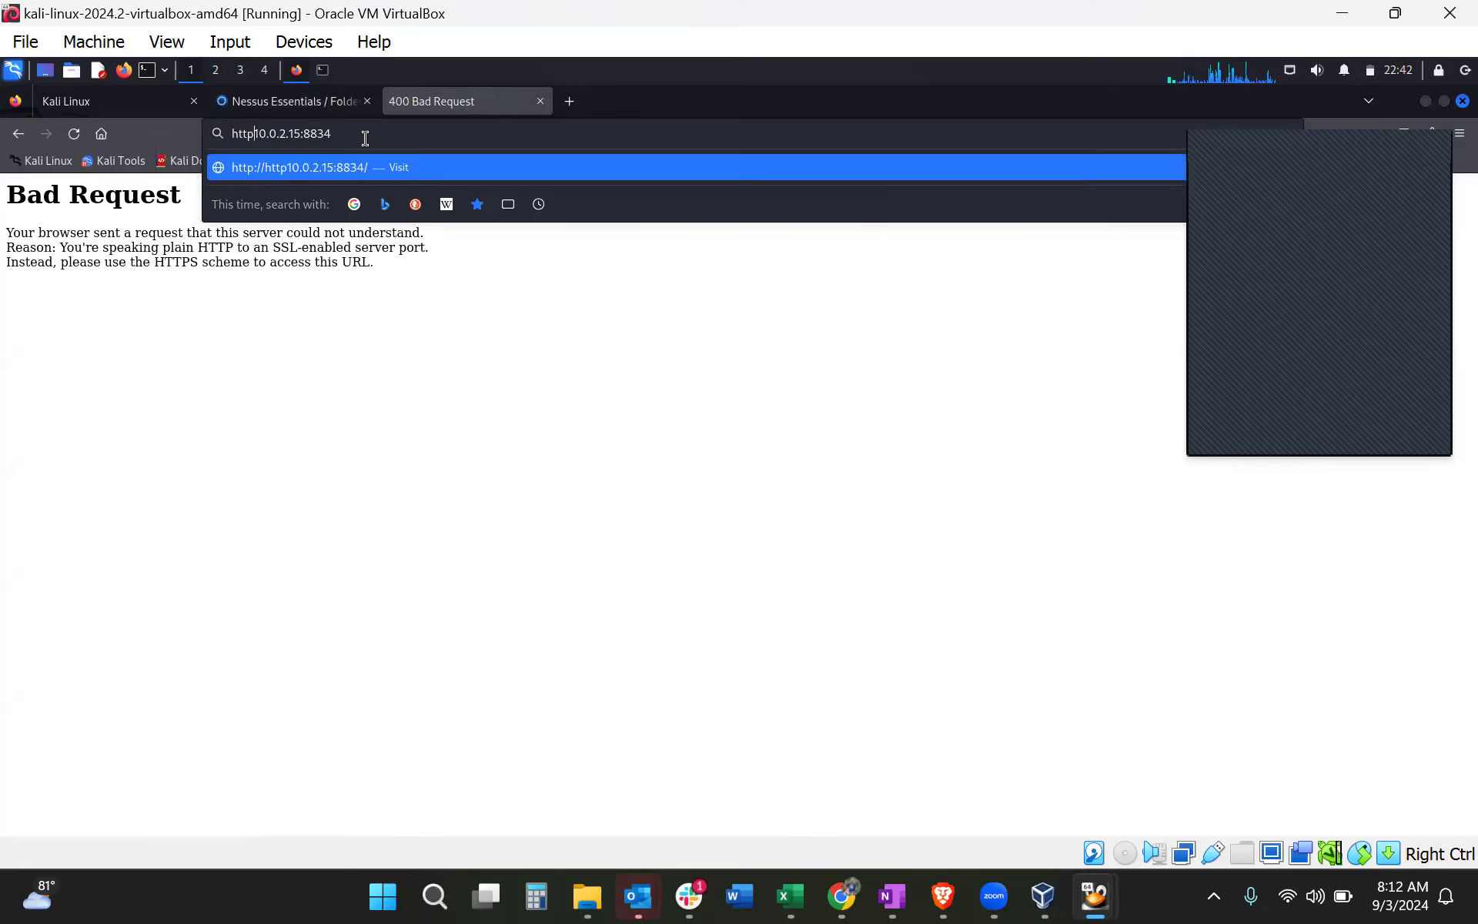
pyautogui.write('s://')
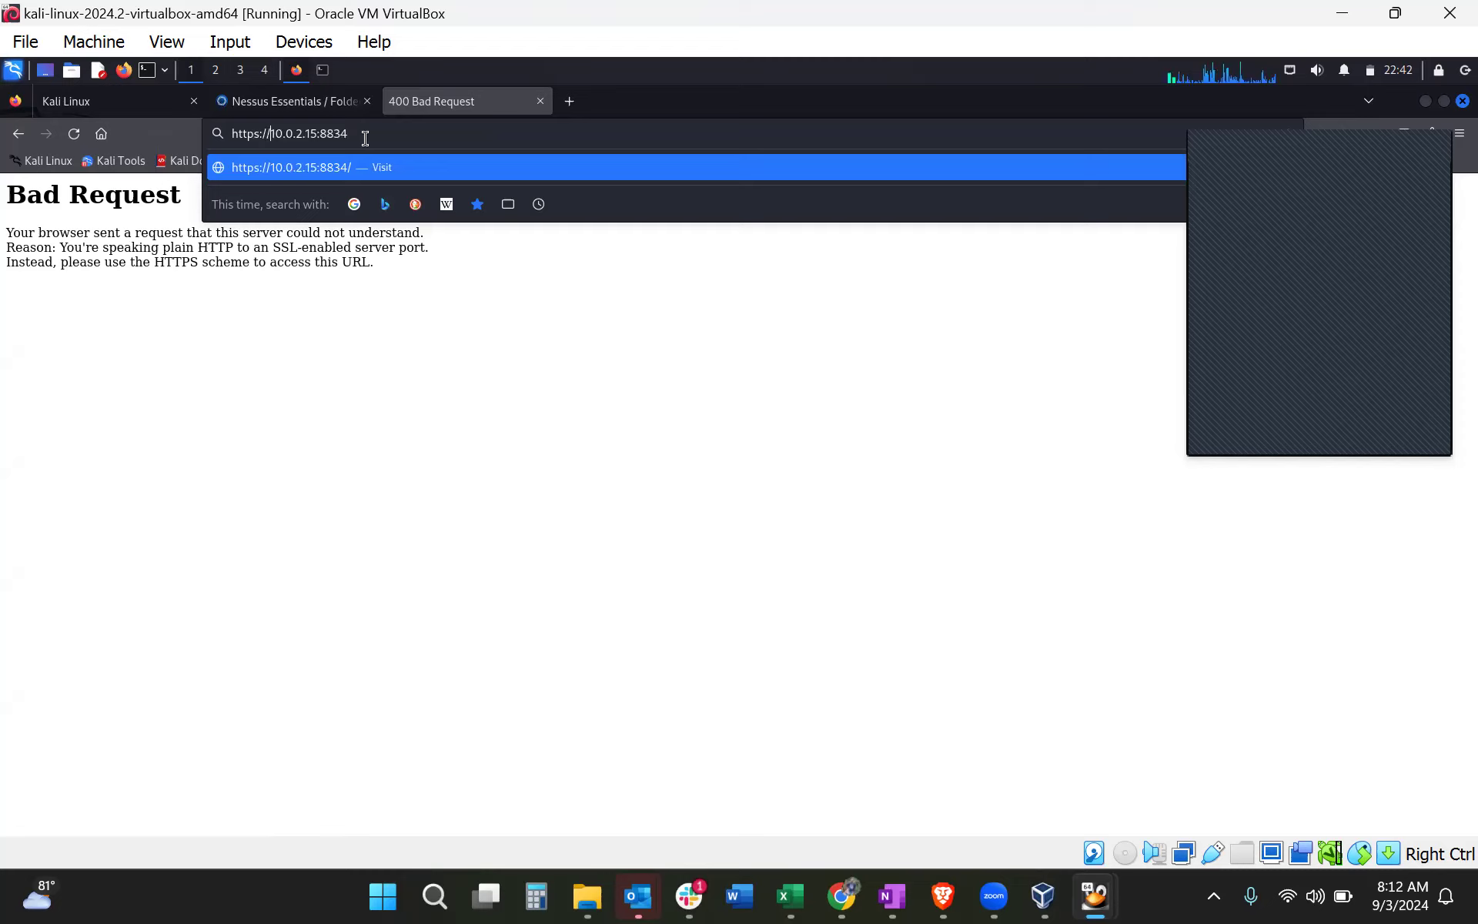
pyautogui.press('Return')
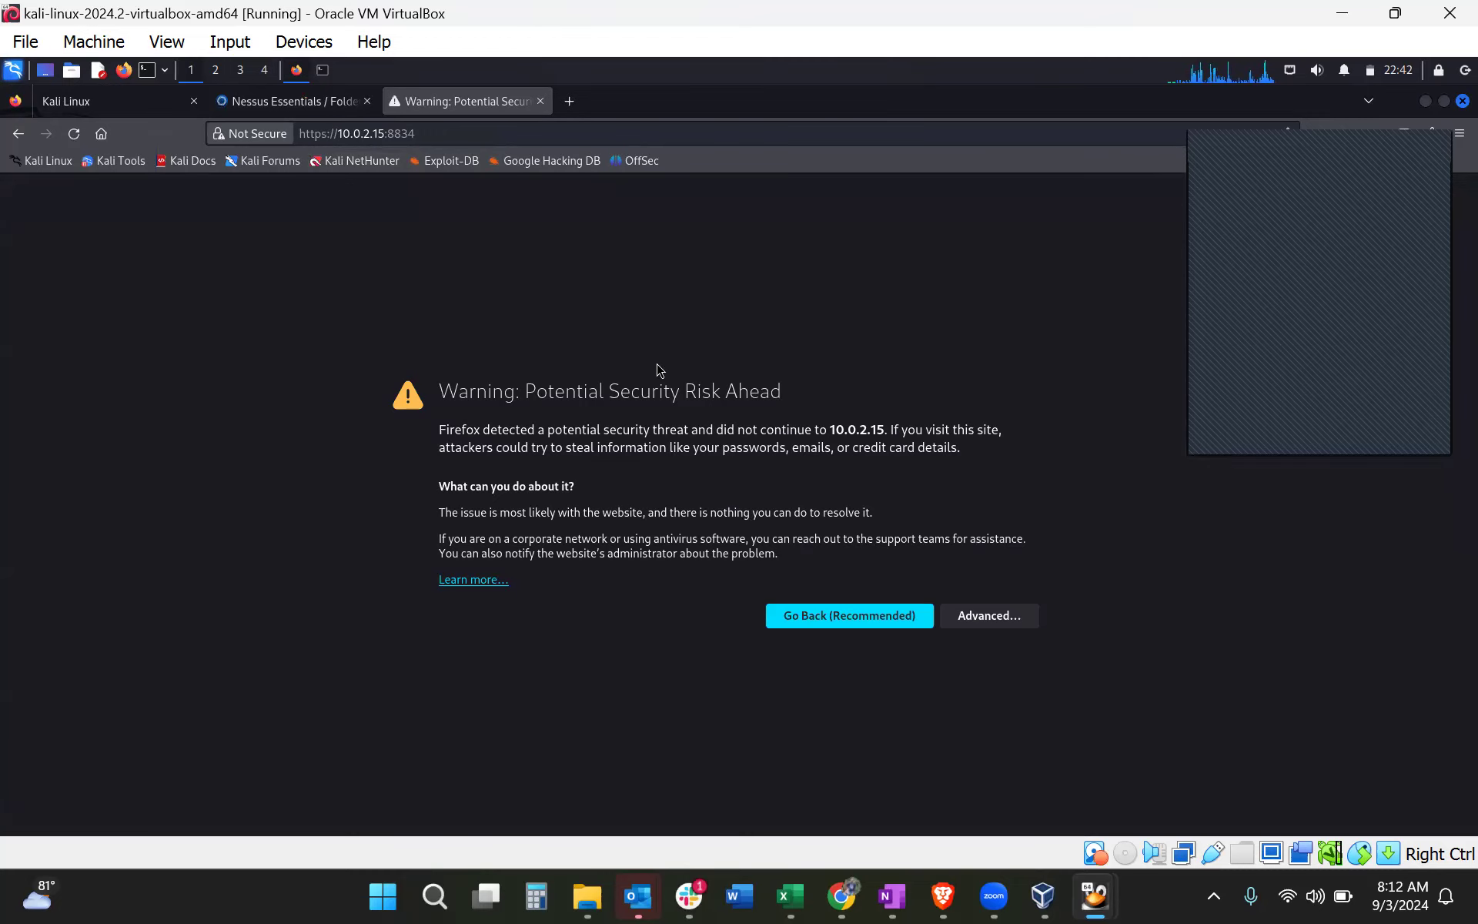
pyautogui.click(991, 620)
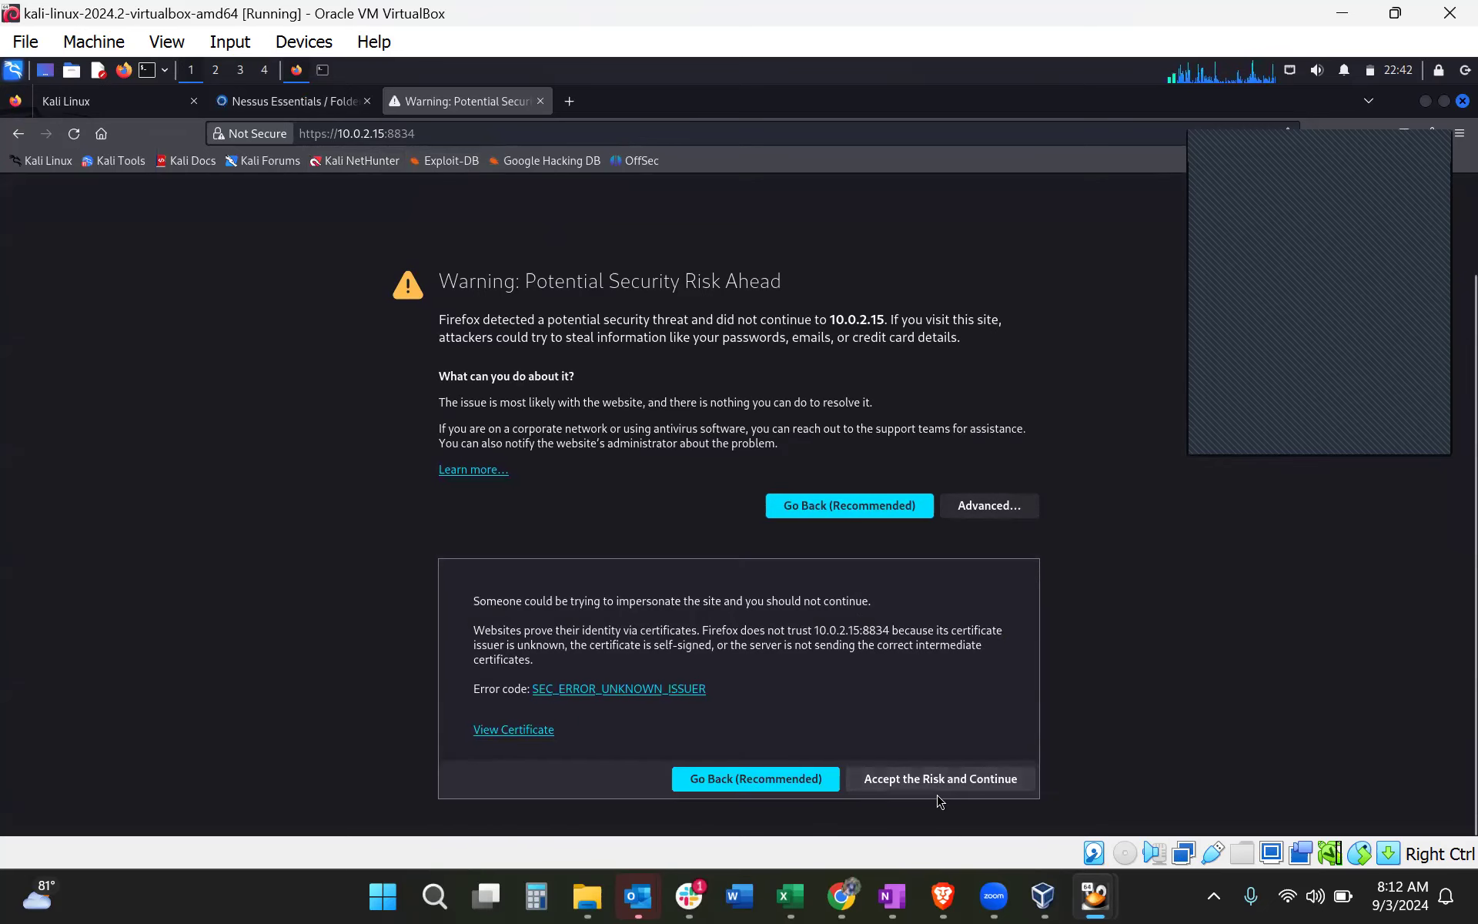
pyautogui.click(953, 779)
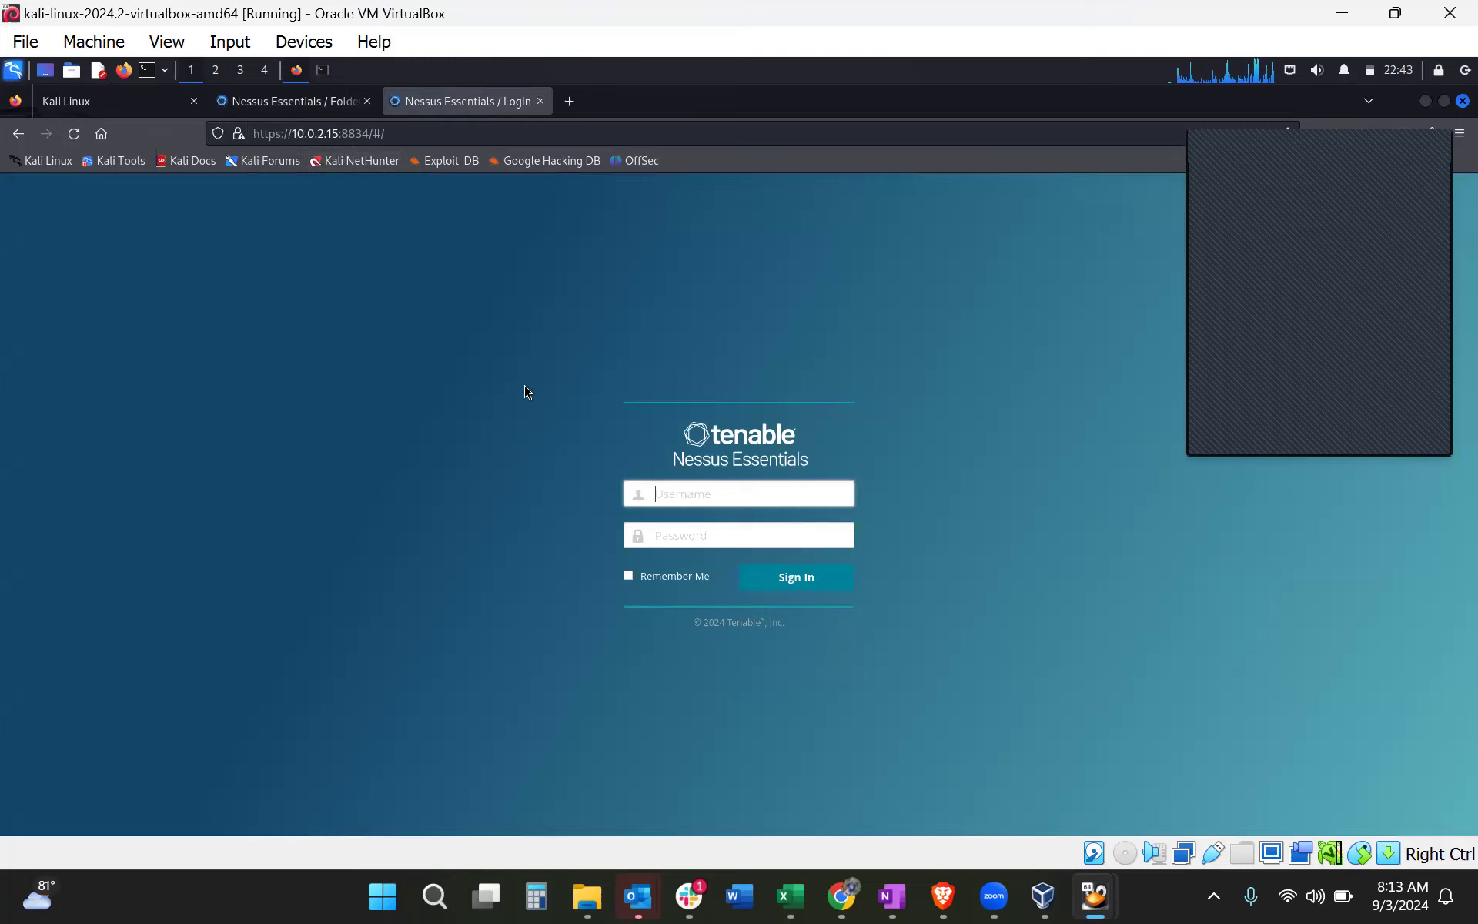
pyautogui.click(573, 104)
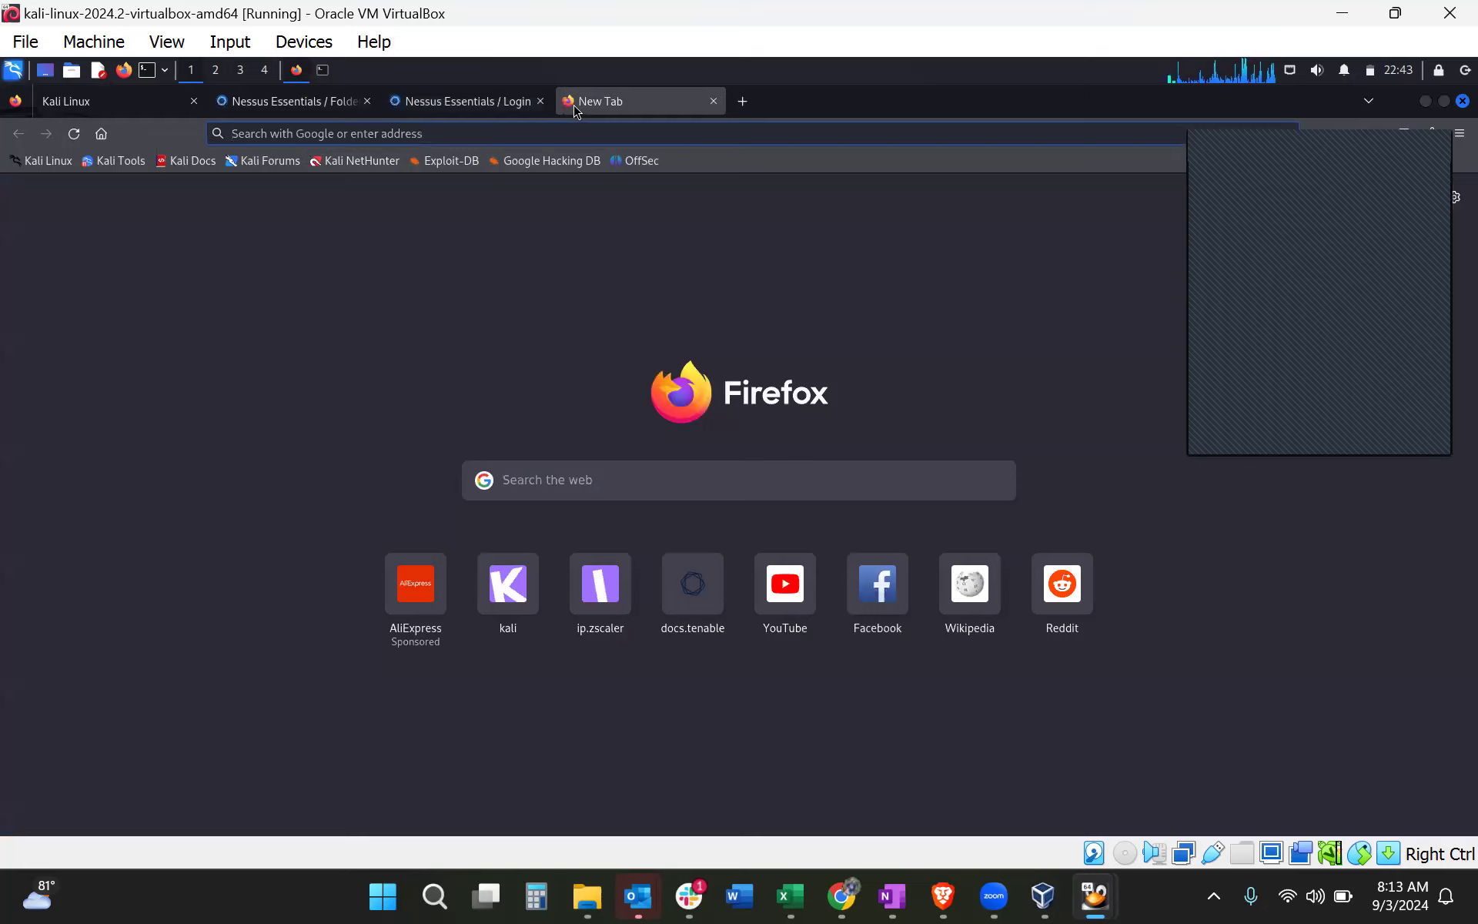
pyautogui.write('htt')
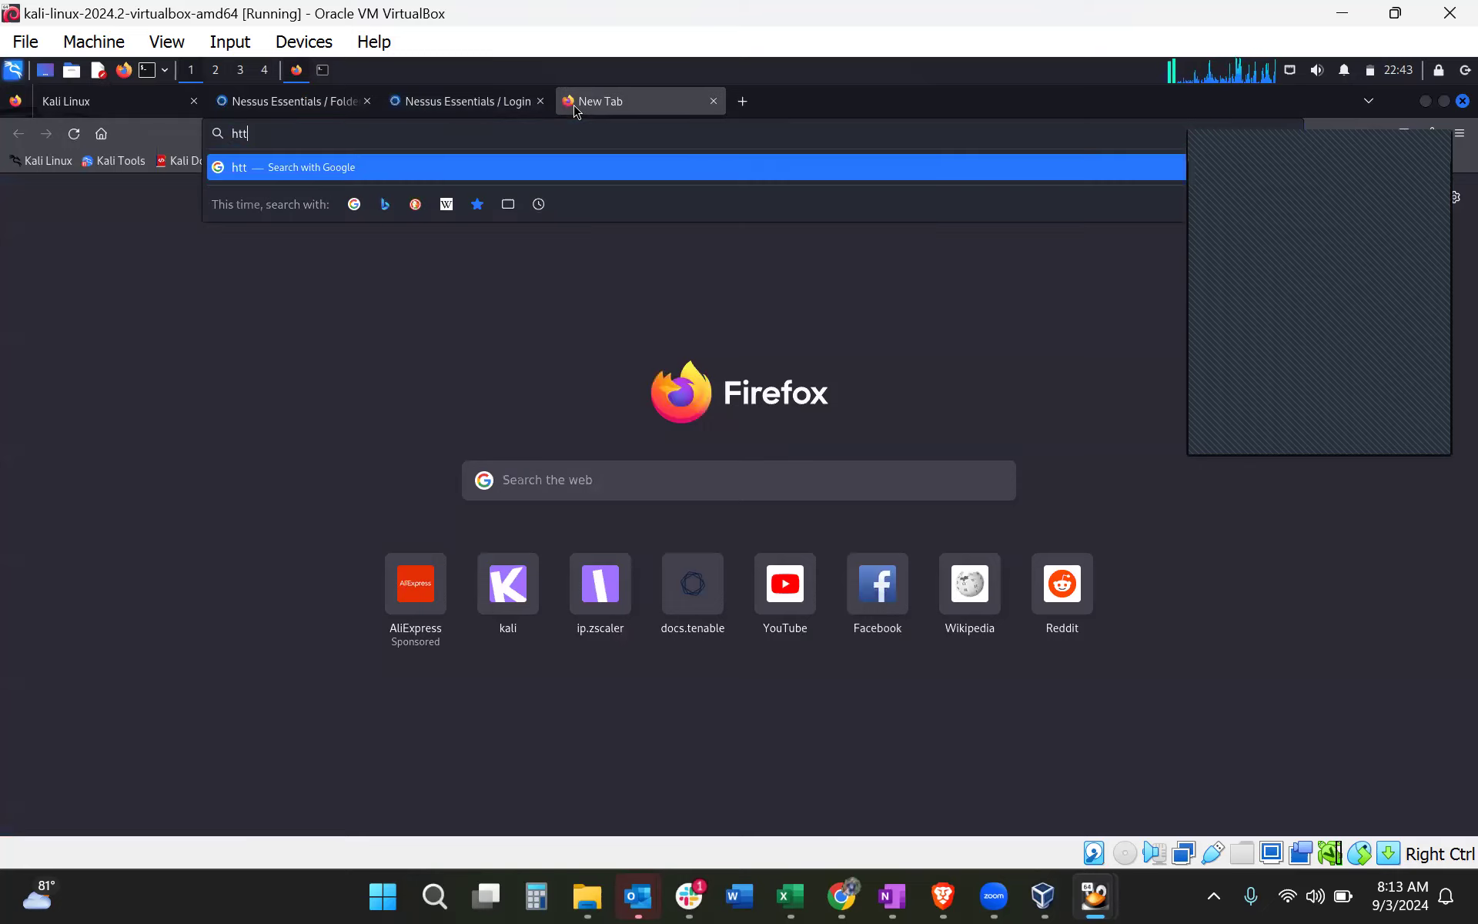
pyautogui.write('ps://localhost')
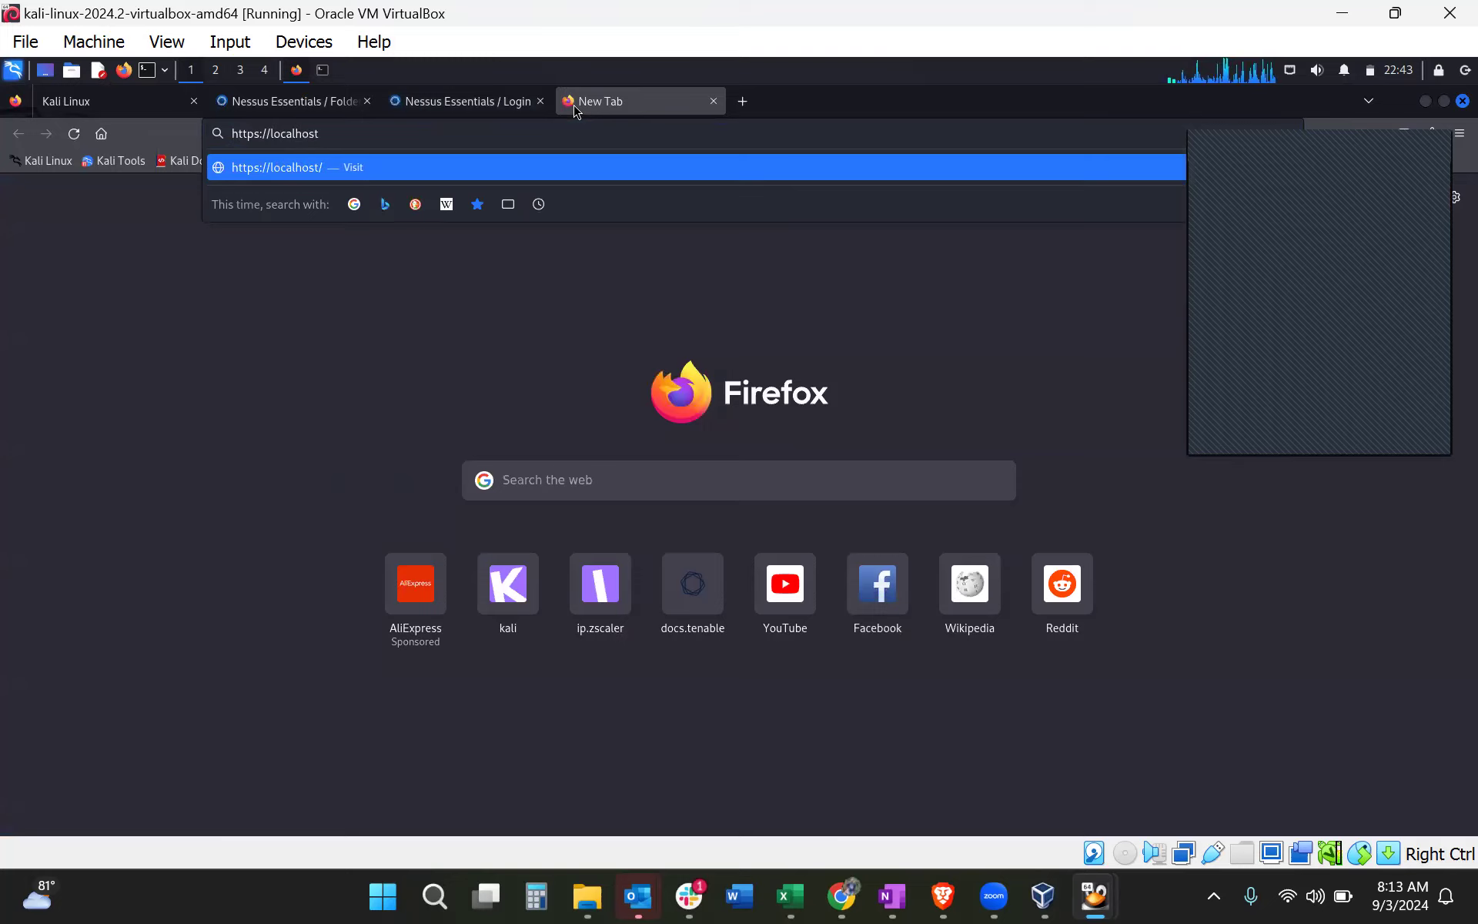
pyautogui.write(':8834')
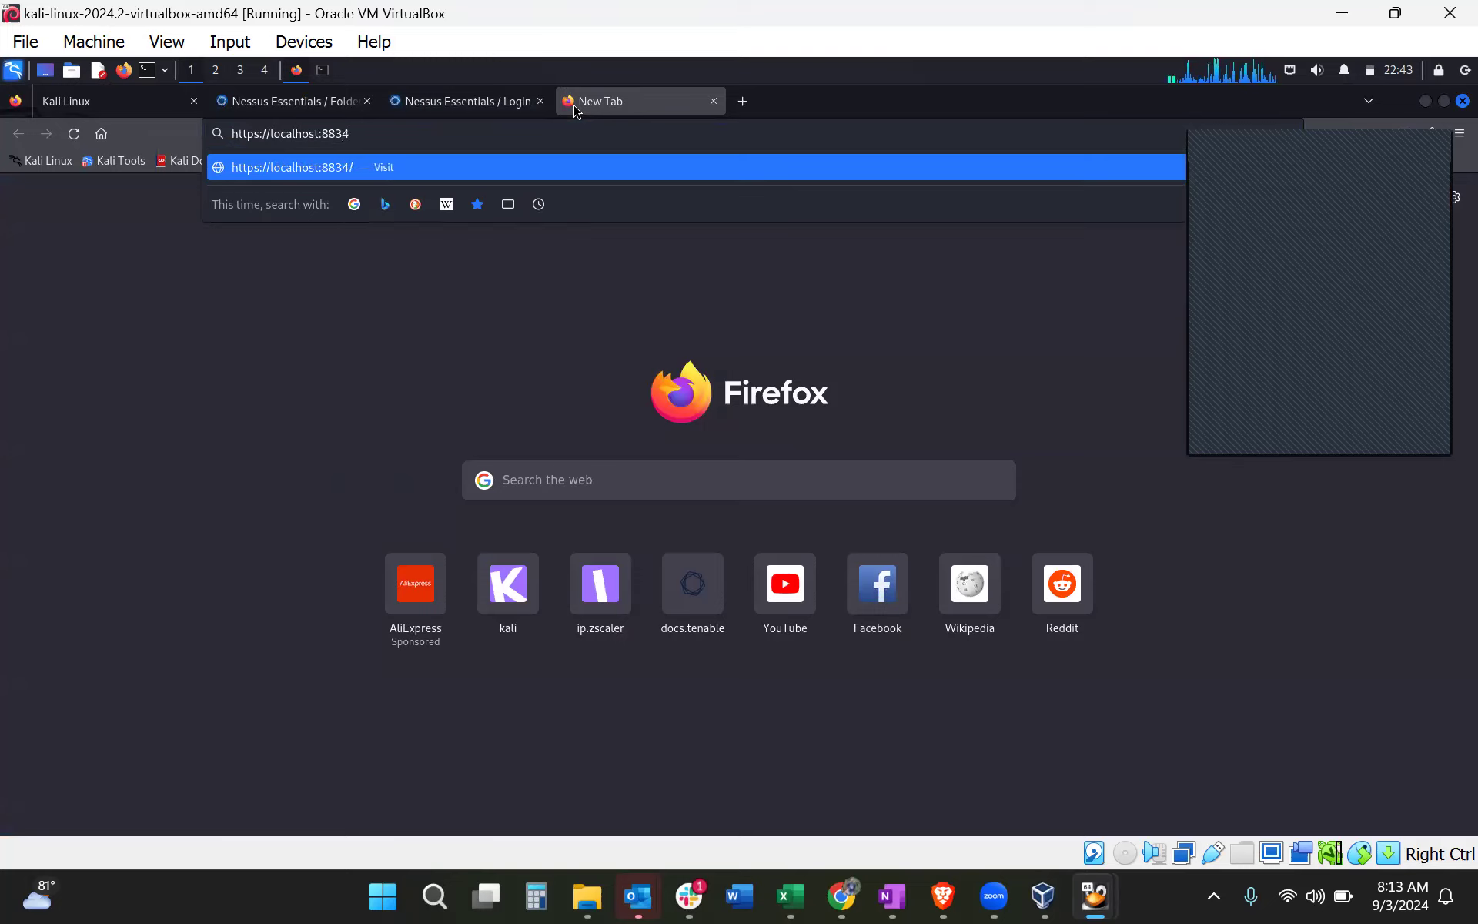
pyautogui.press('Return')
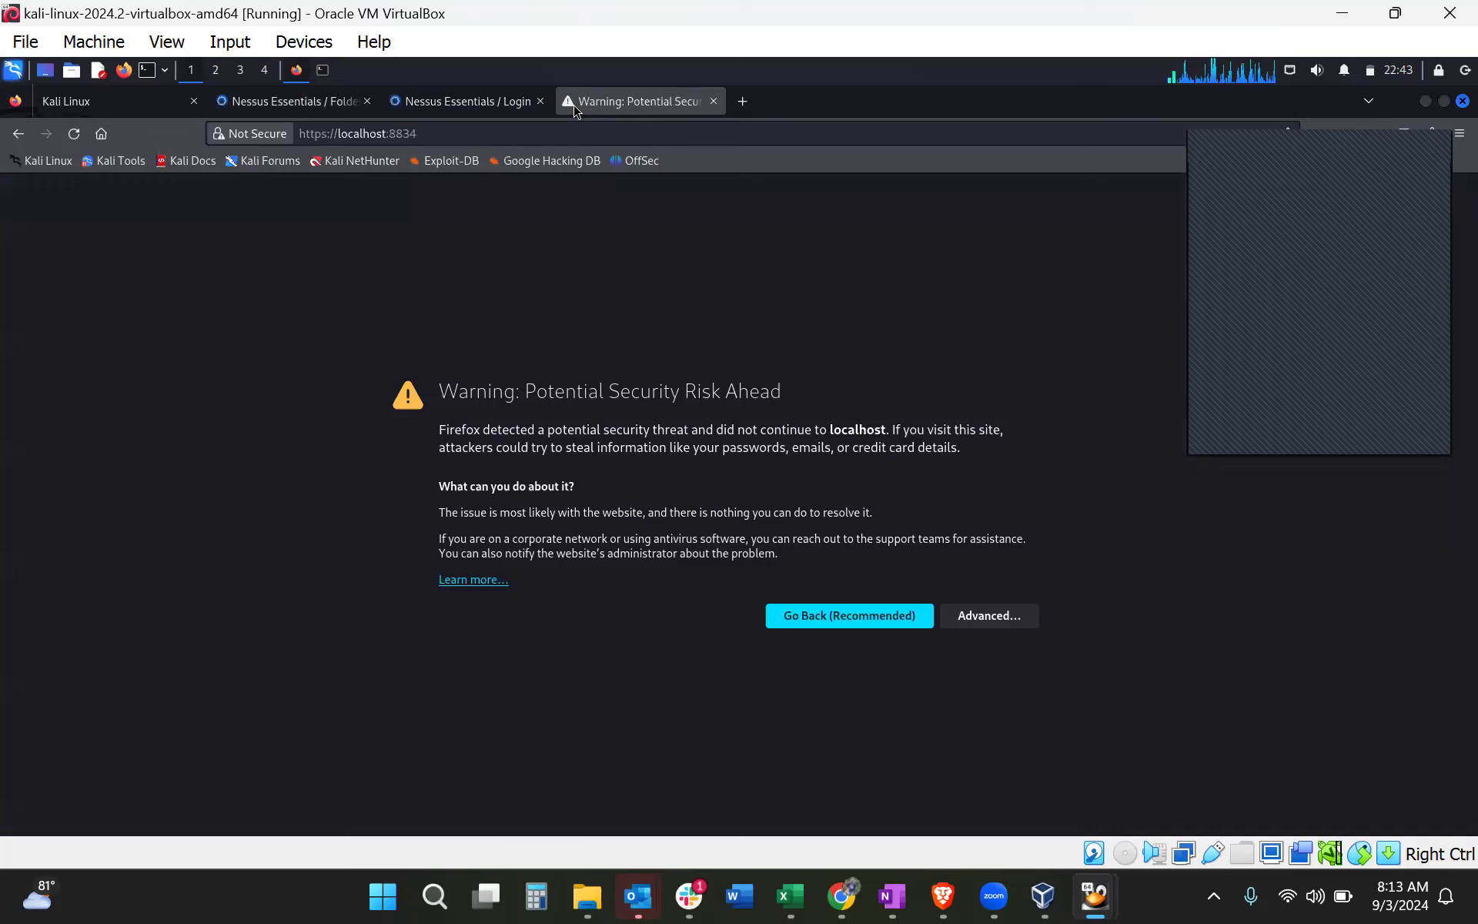
pyautogui.click(1000, 612)
pyautogui.scroll(-3, 947, 729)
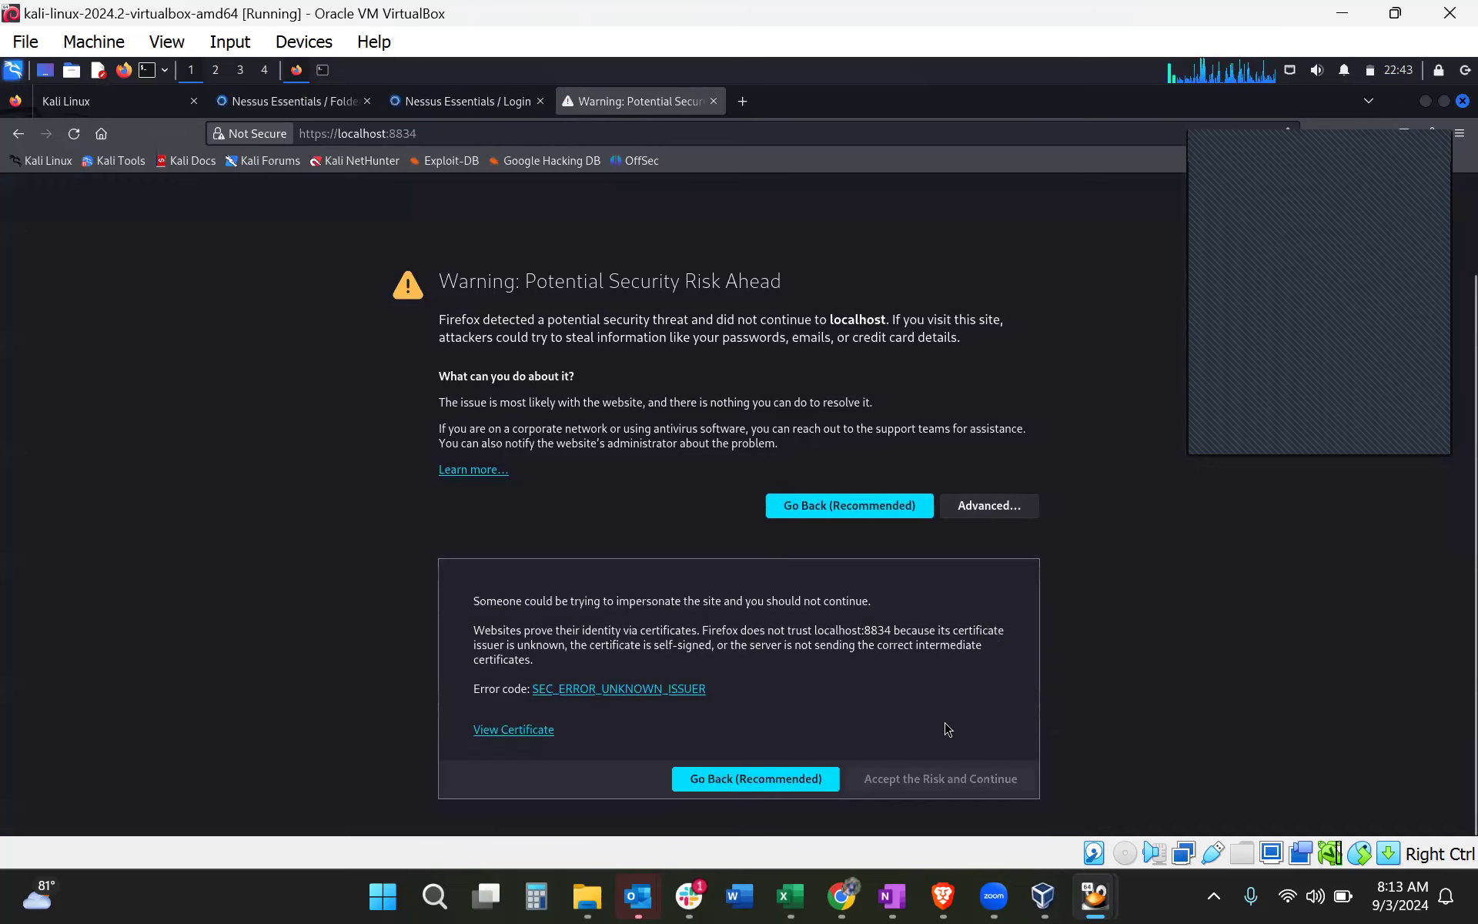
pyautogui.click(912, 781)
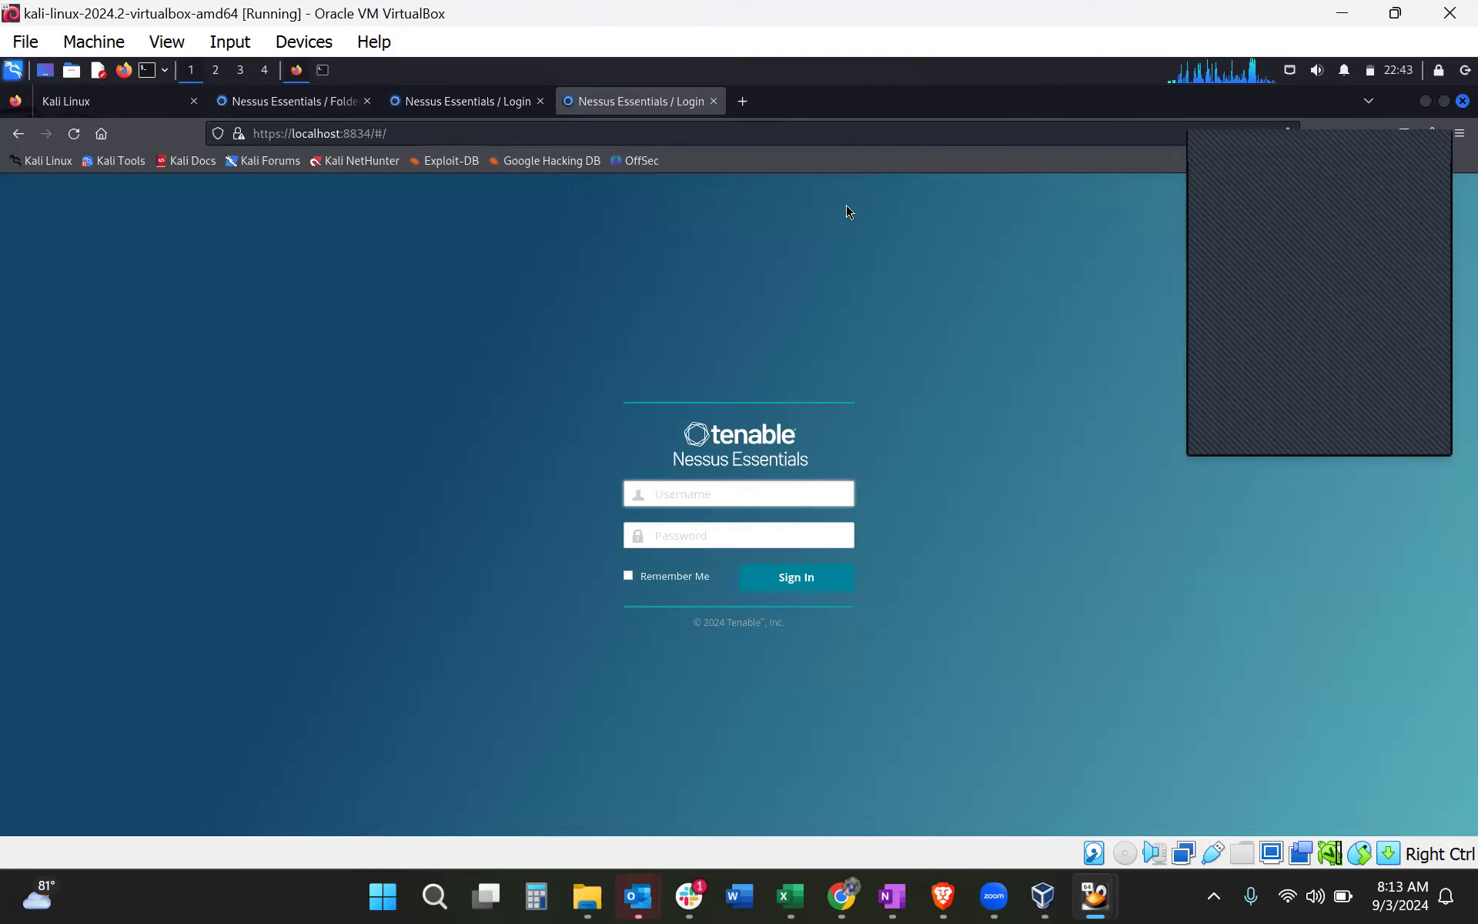
pyautogui.click(742, 102)
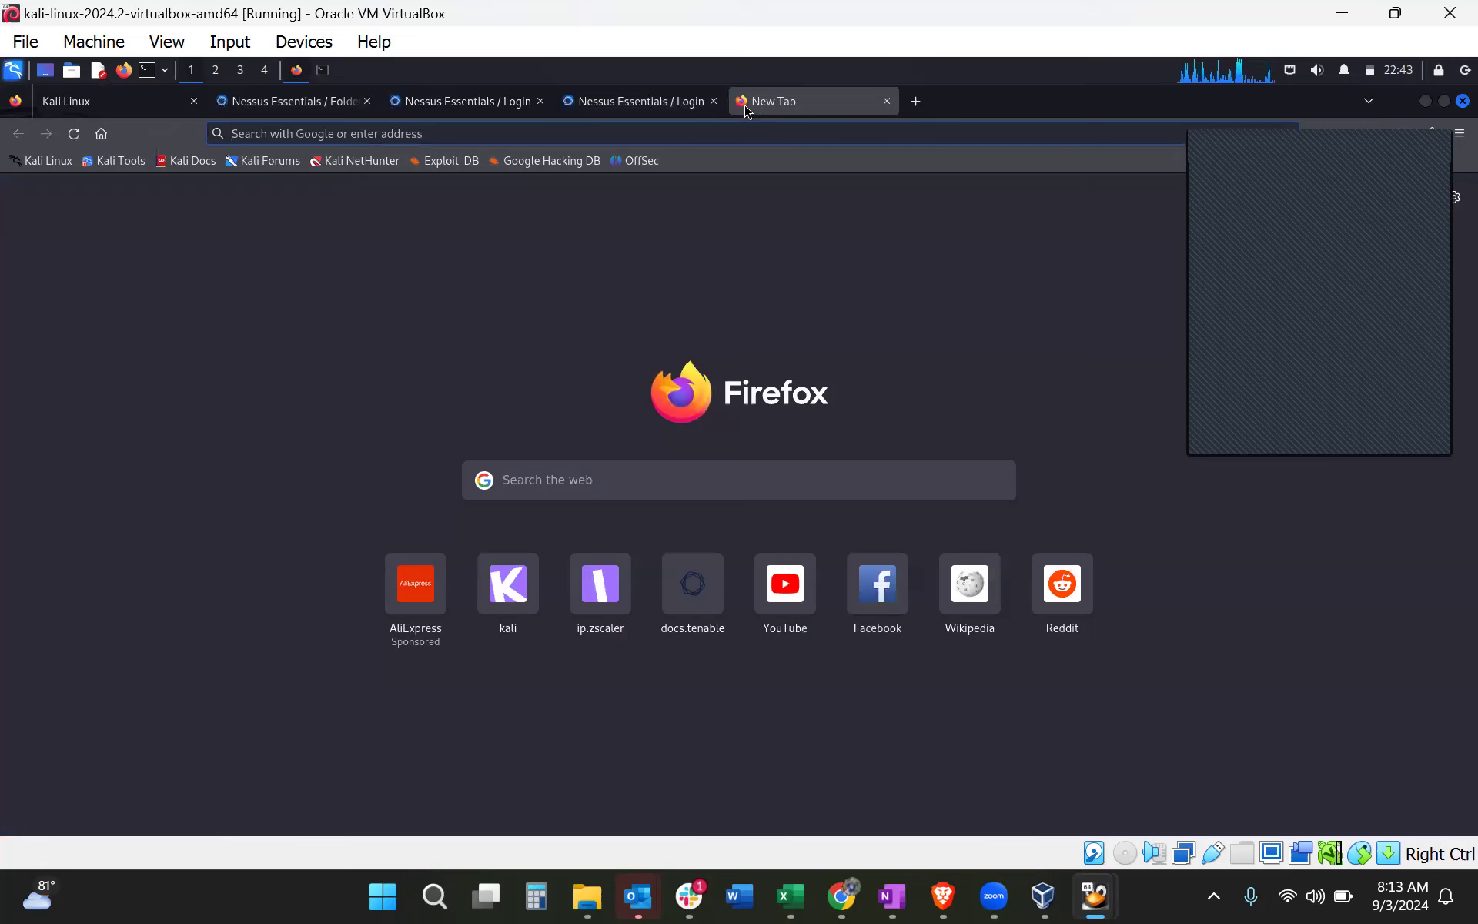
pyautogui.write('12')
pyautogui.press('BackSpace')
pyautogui.press('BackSpace')
pyautogui.write('https://127.0.0.1')
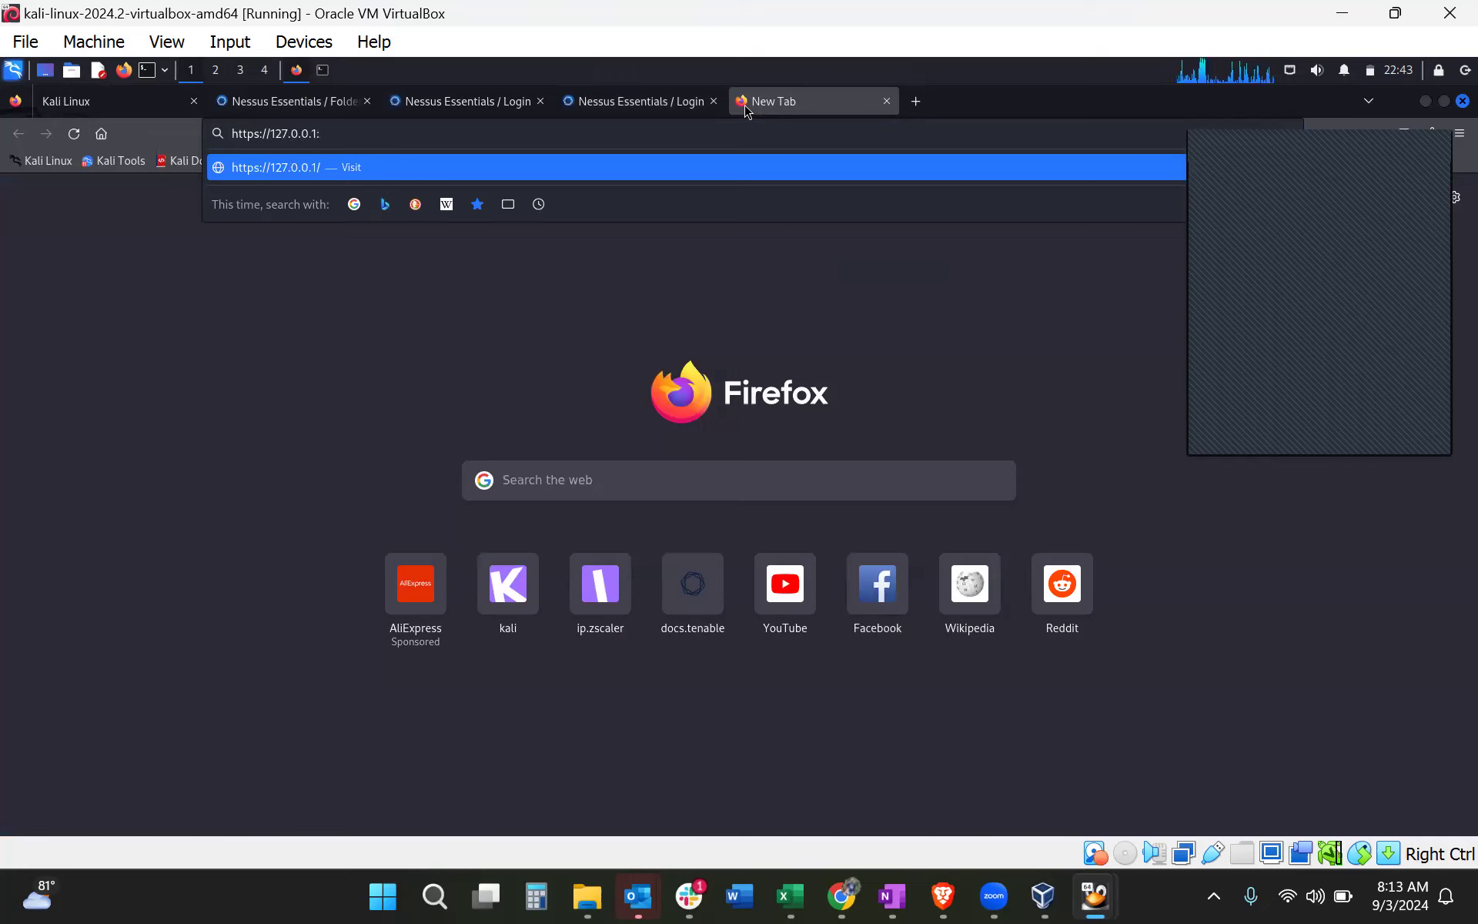
pyautogui.write(':8843')
pyautogui.press('Return')
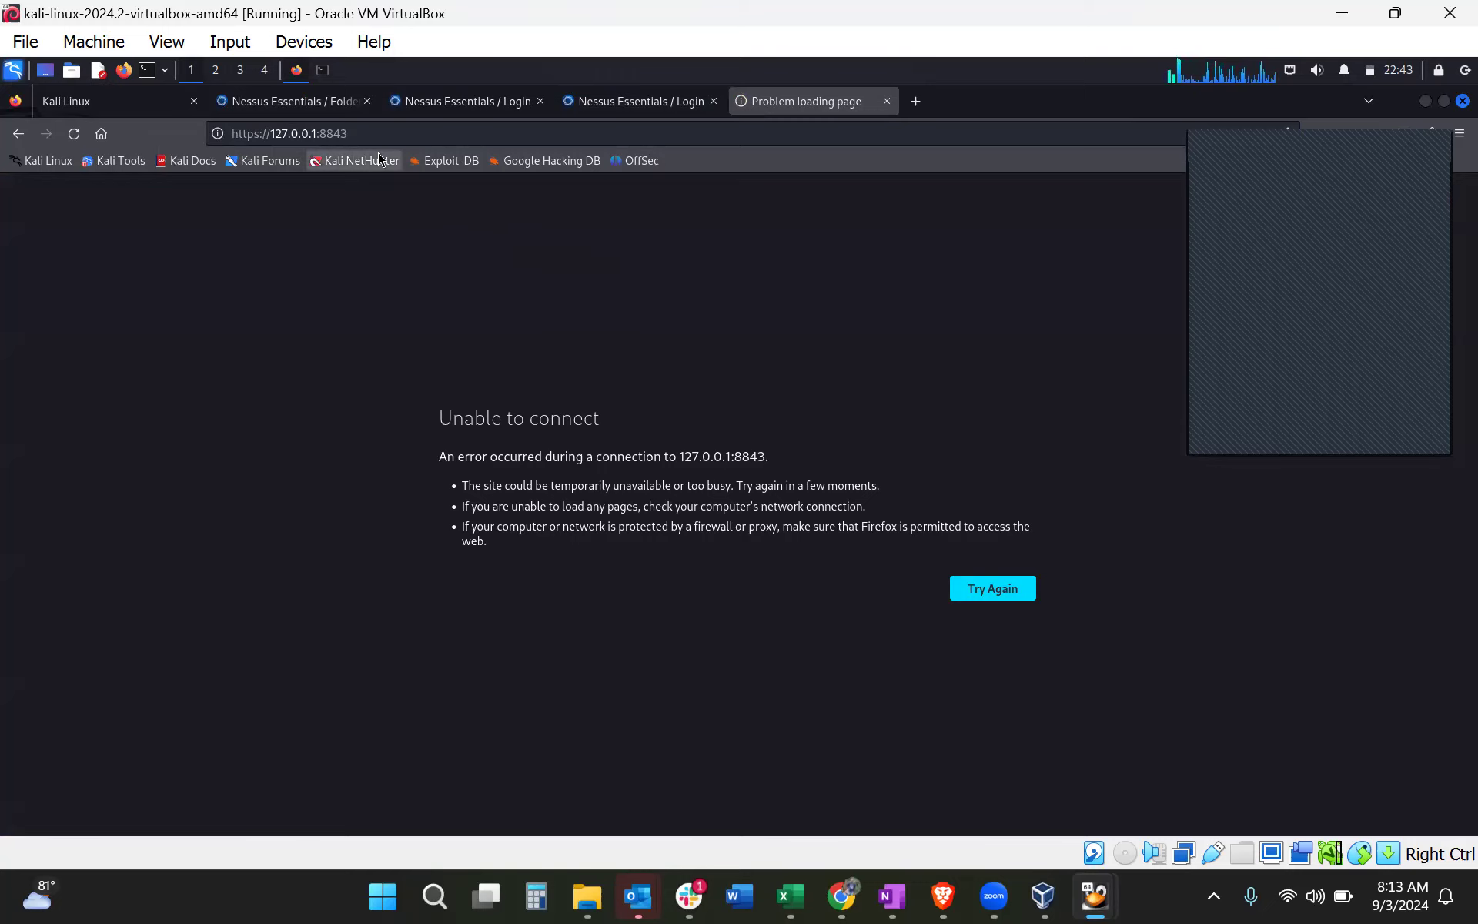
pyautogui.click(396, 133)
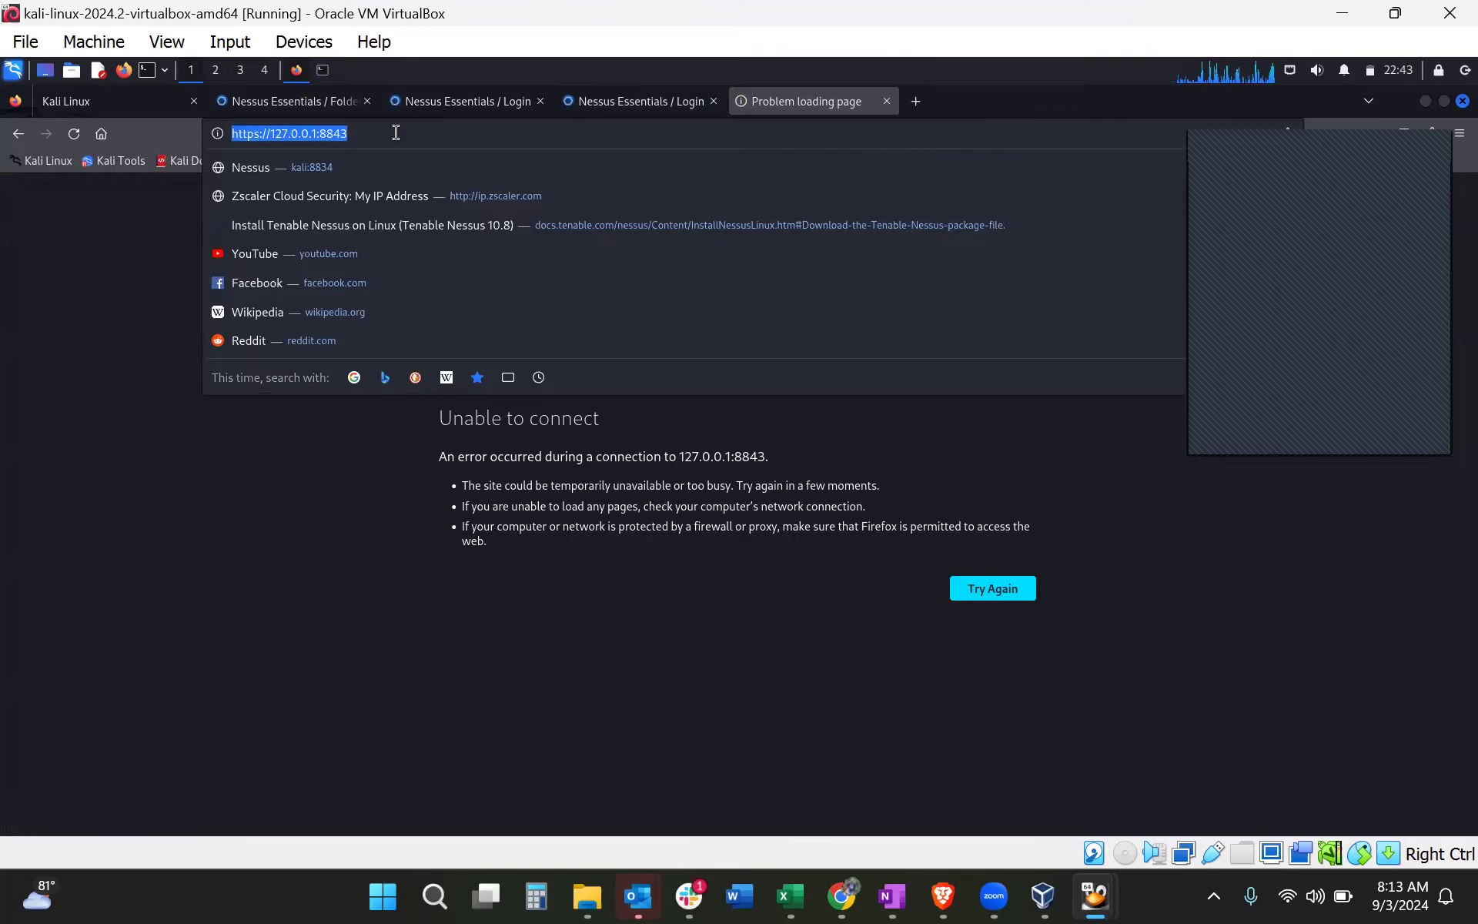
pyautogui.click(395, 133)
pyautogui.press('BackSpace')
pyautogui.press('BackSpace')
pyautogui.write('34')
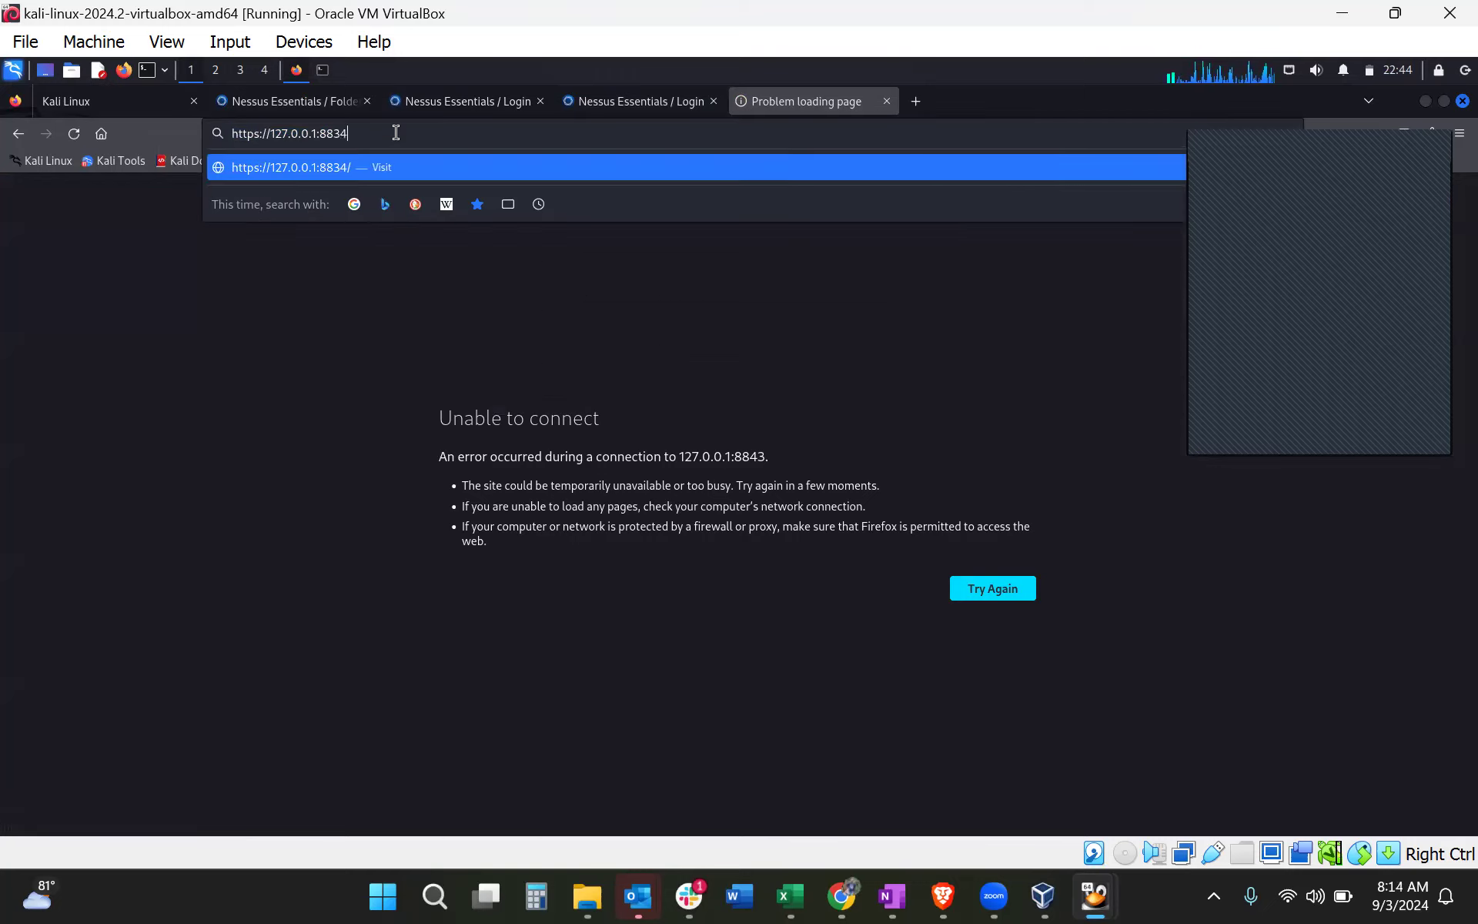
pyautogui.press('Return')
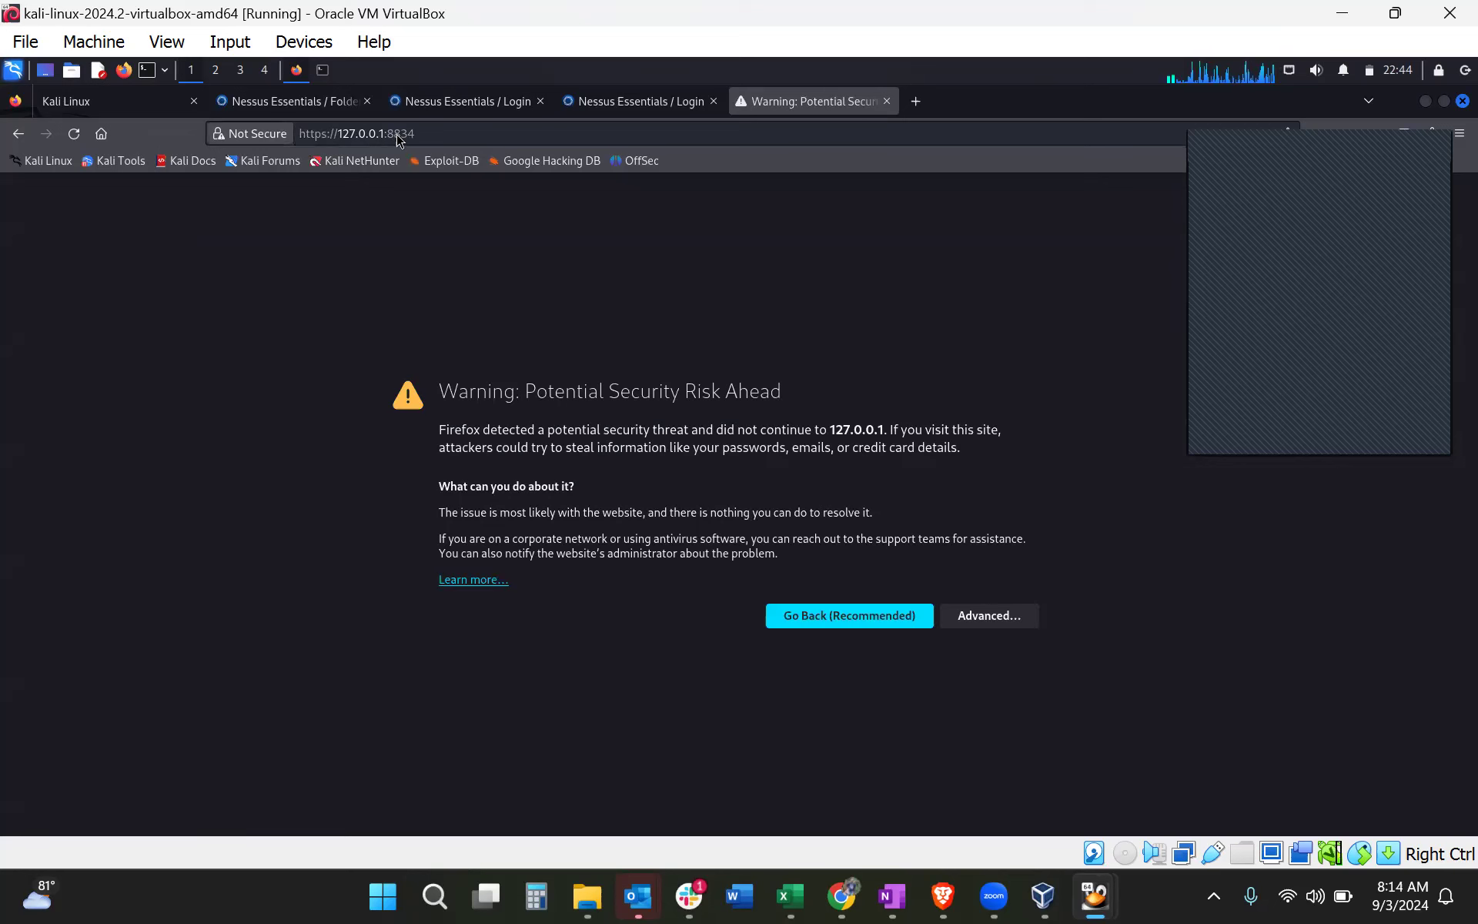
pyautogui.click(1003, 623)
pyautogui.click(950, 792)
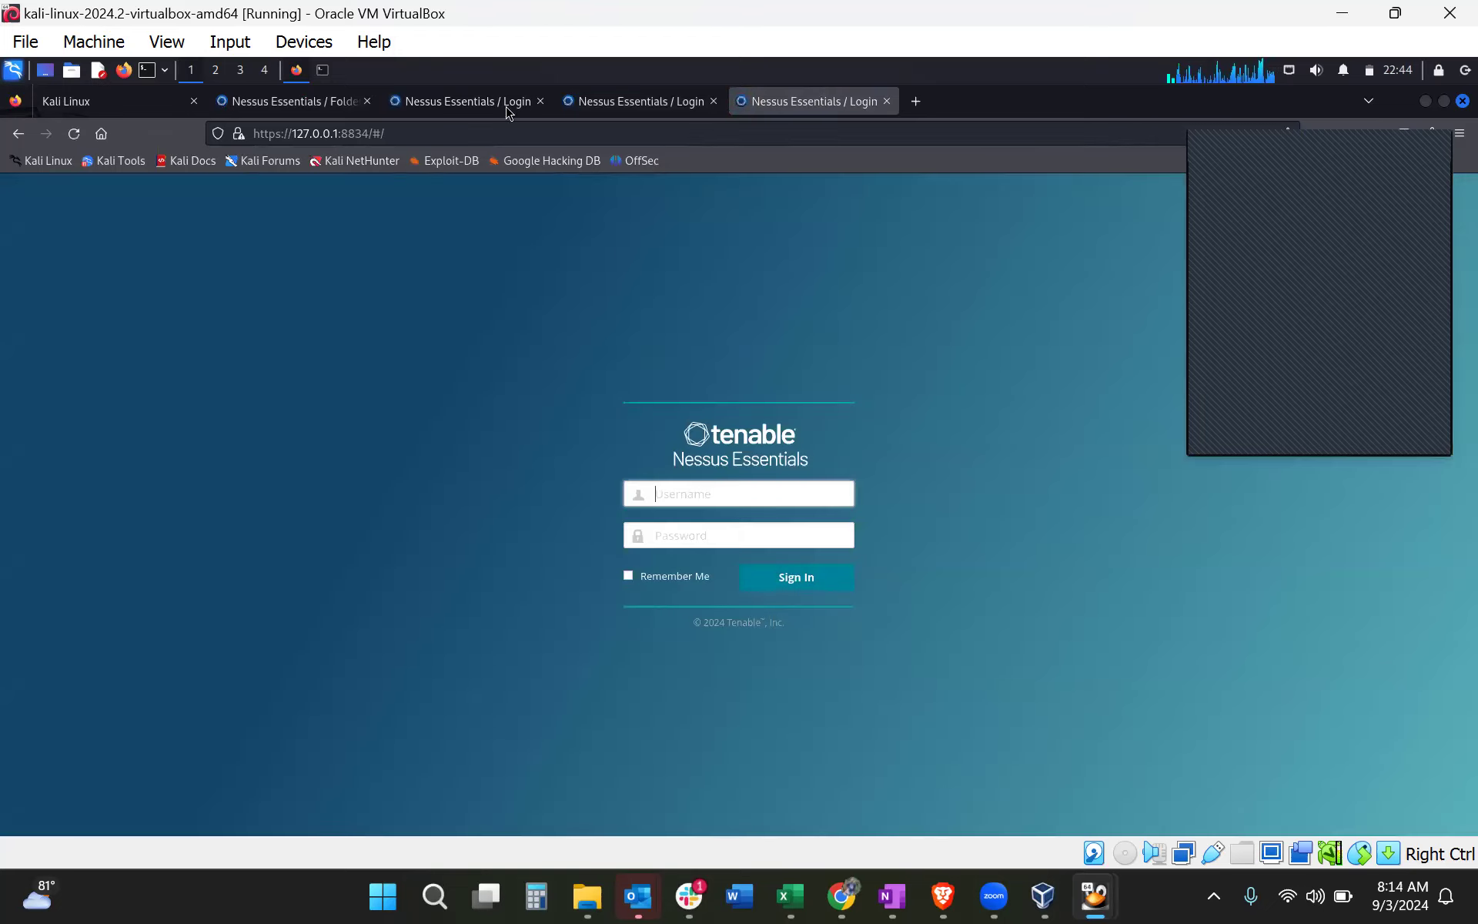
# Close the three extra Nessus login tabs and return to the My Scans page
pyautogui.click(464, 112)
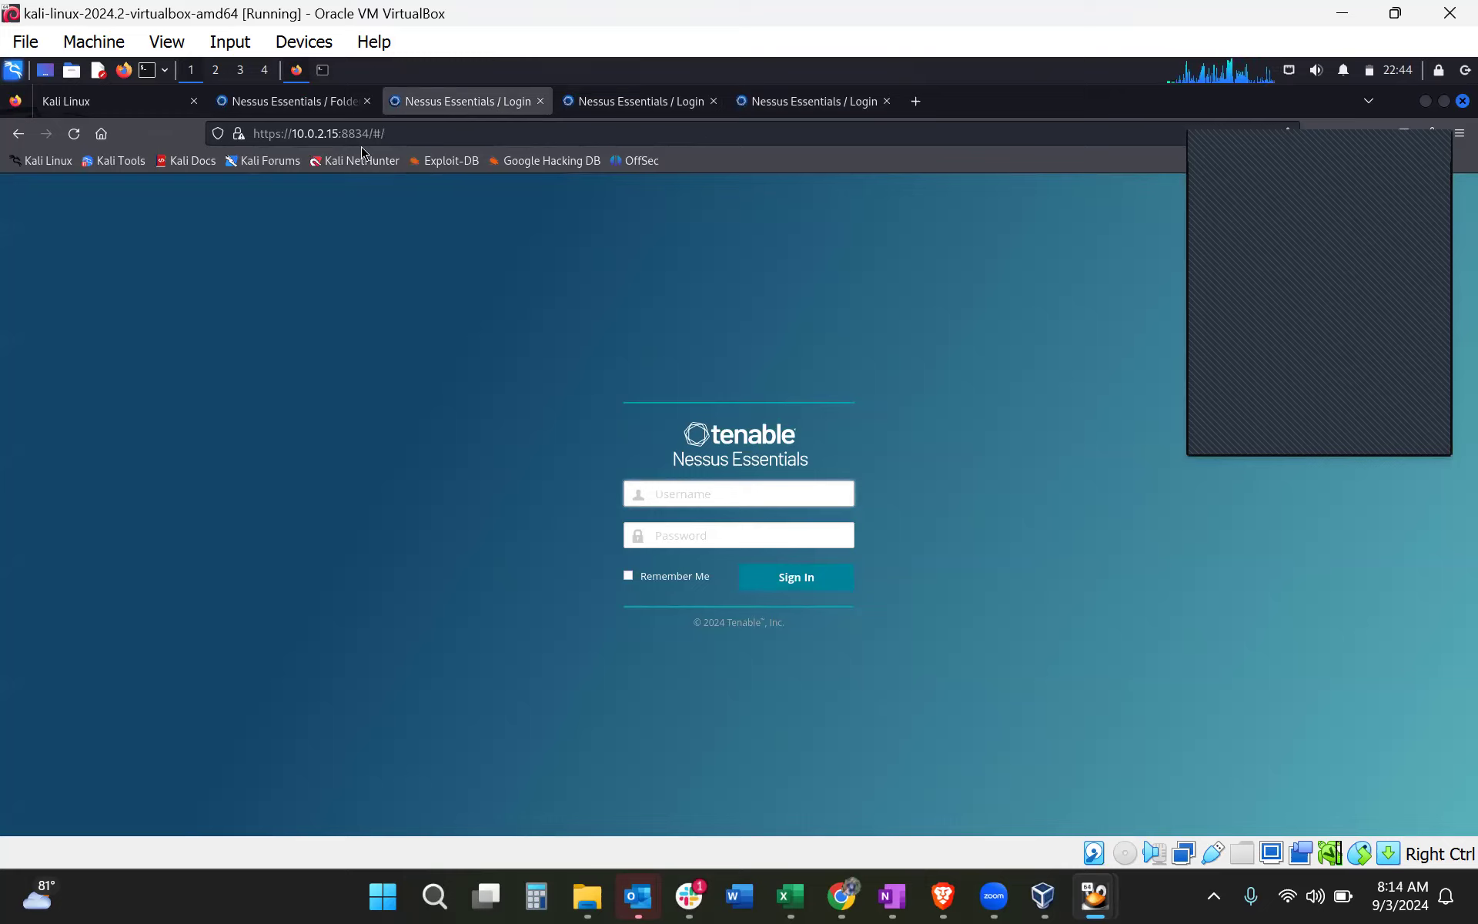
pyautogui.click(541, 101)
pyautogui.click(541, 101)
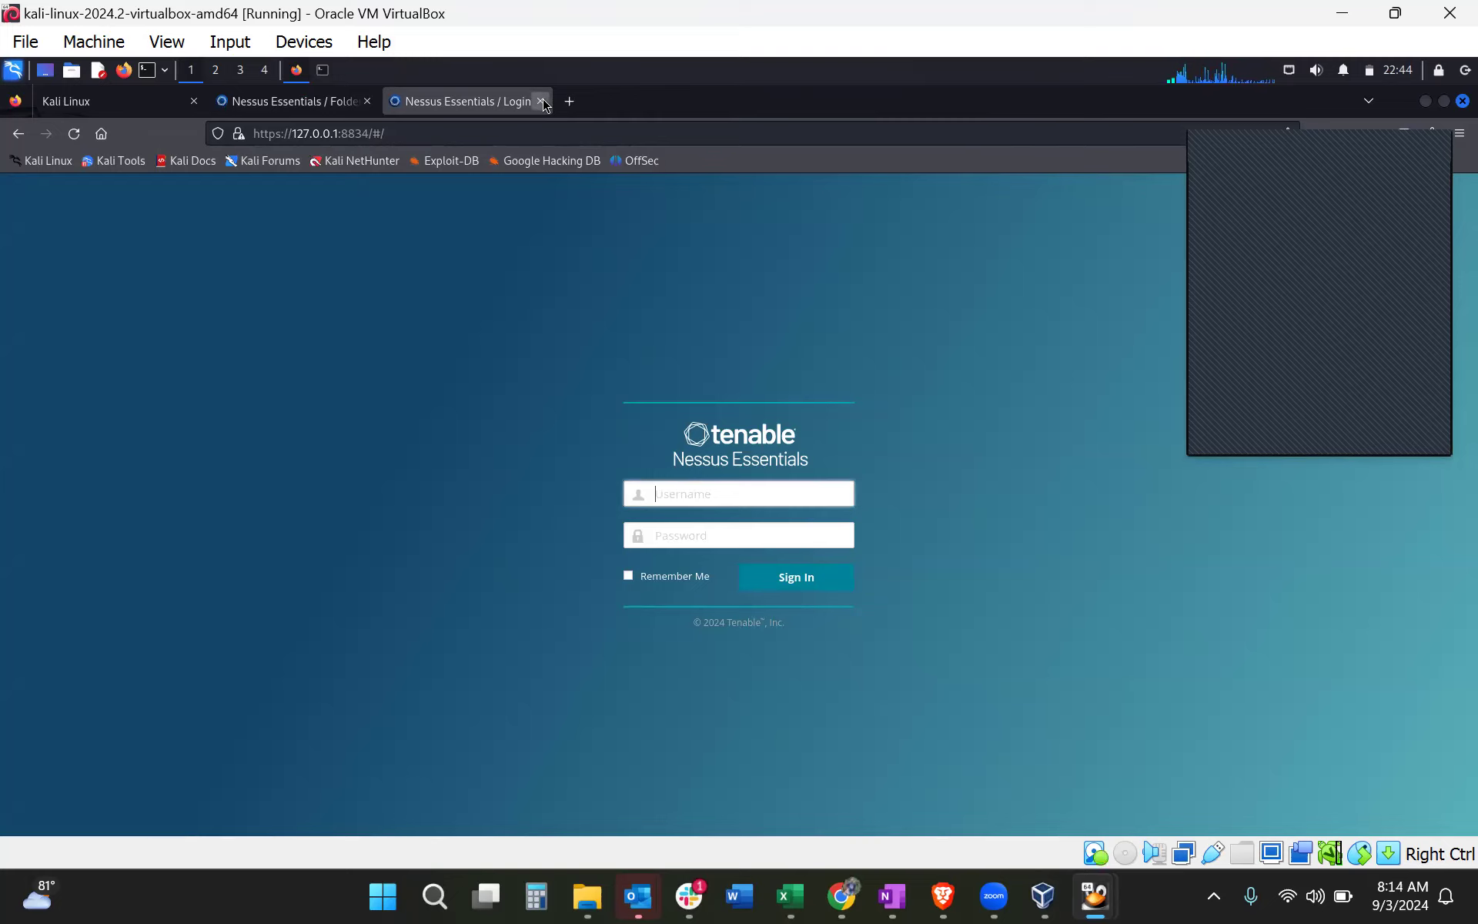
pyautogui.click(541, 102)
pyautogui.click(307, 109)
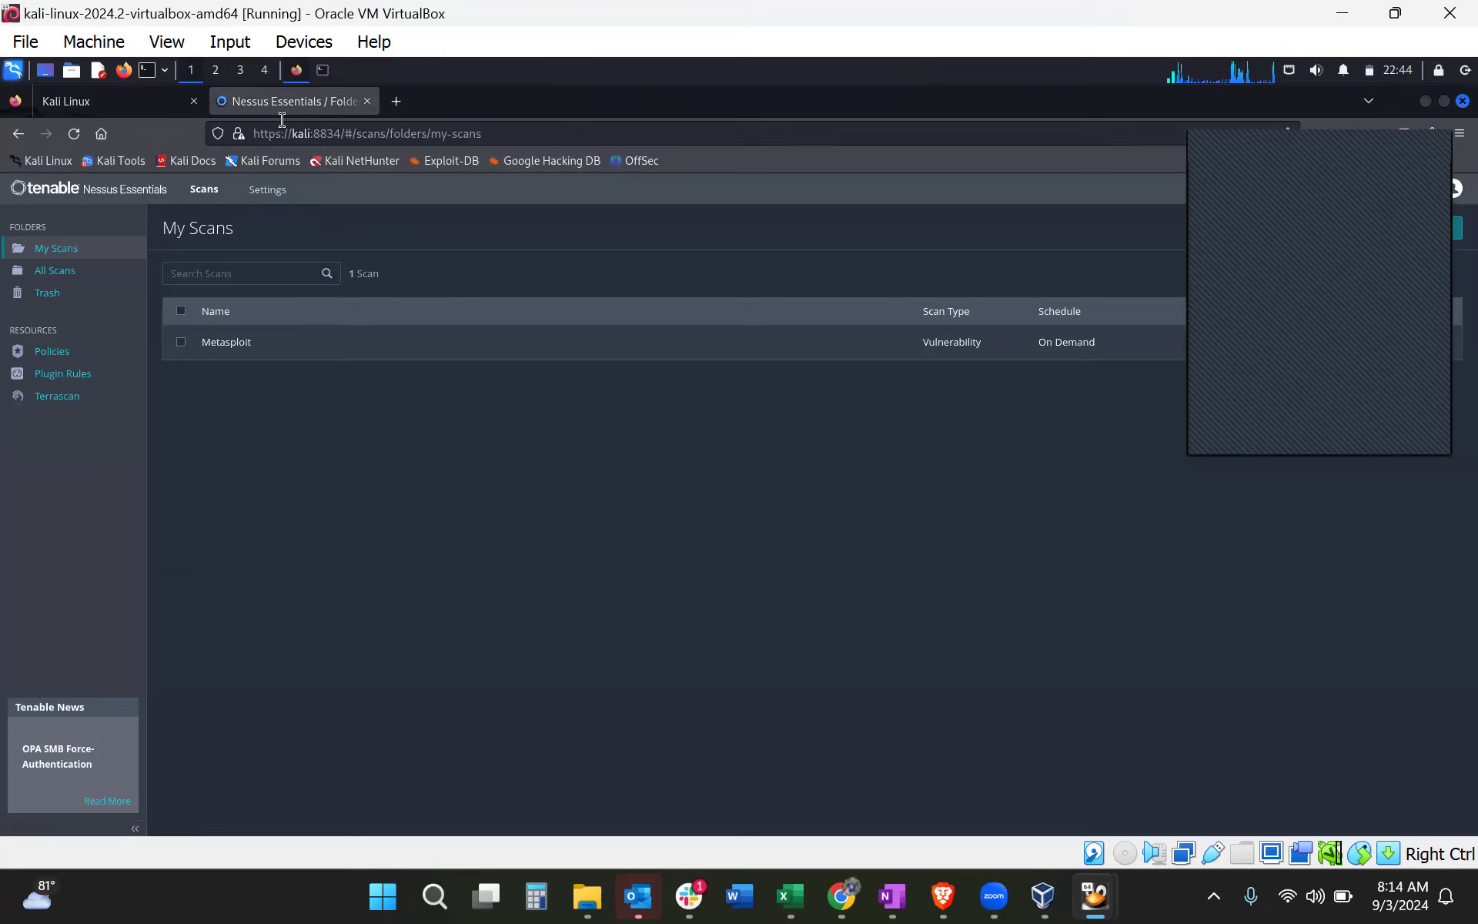
pyautogui.click(324, 76)
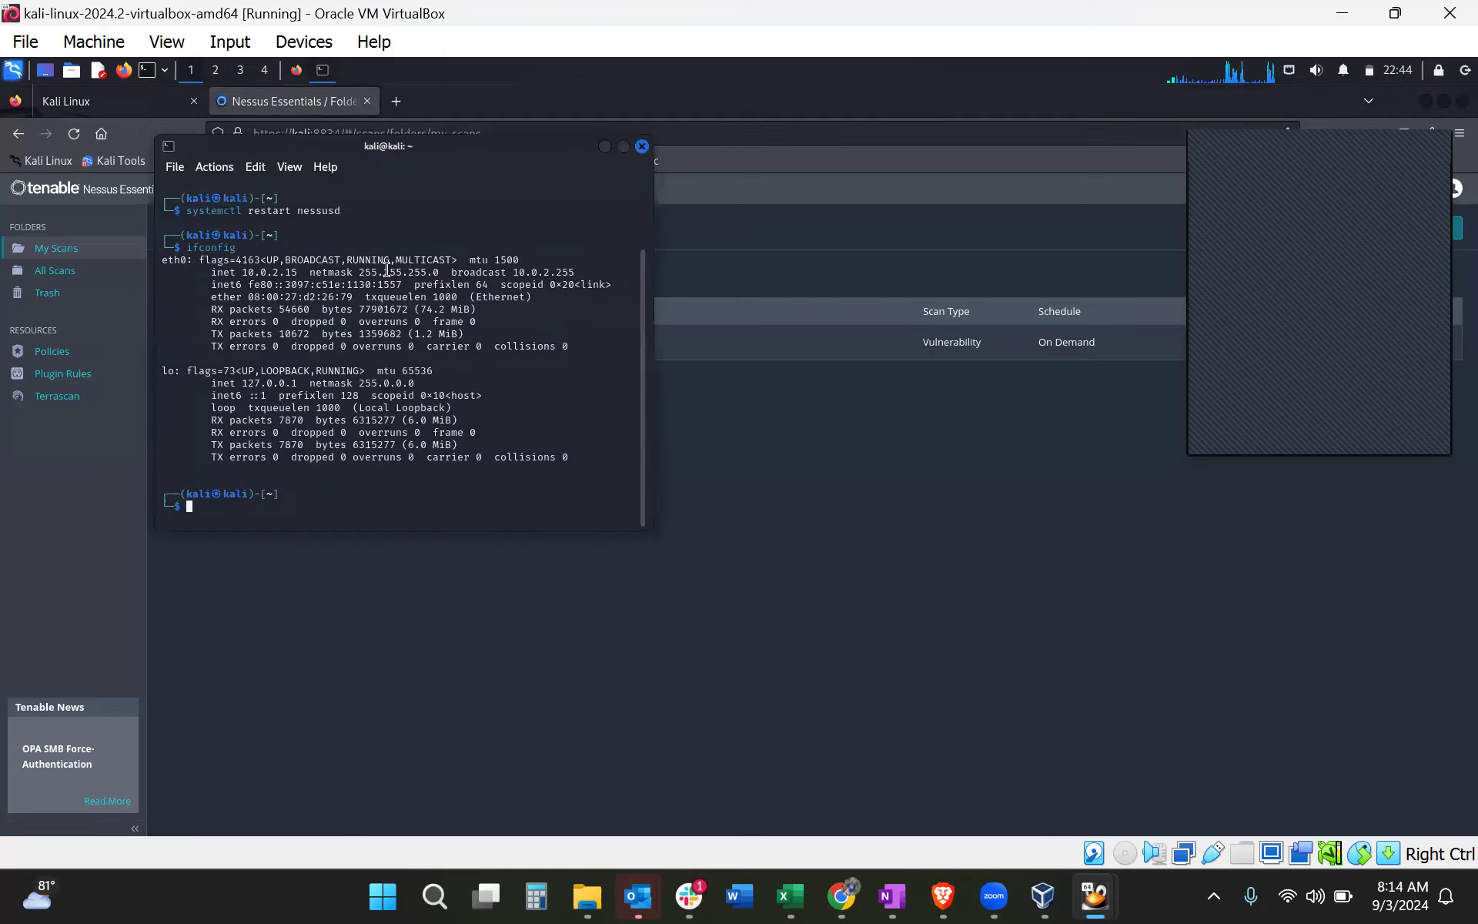
pyautogui.click(689, 508)
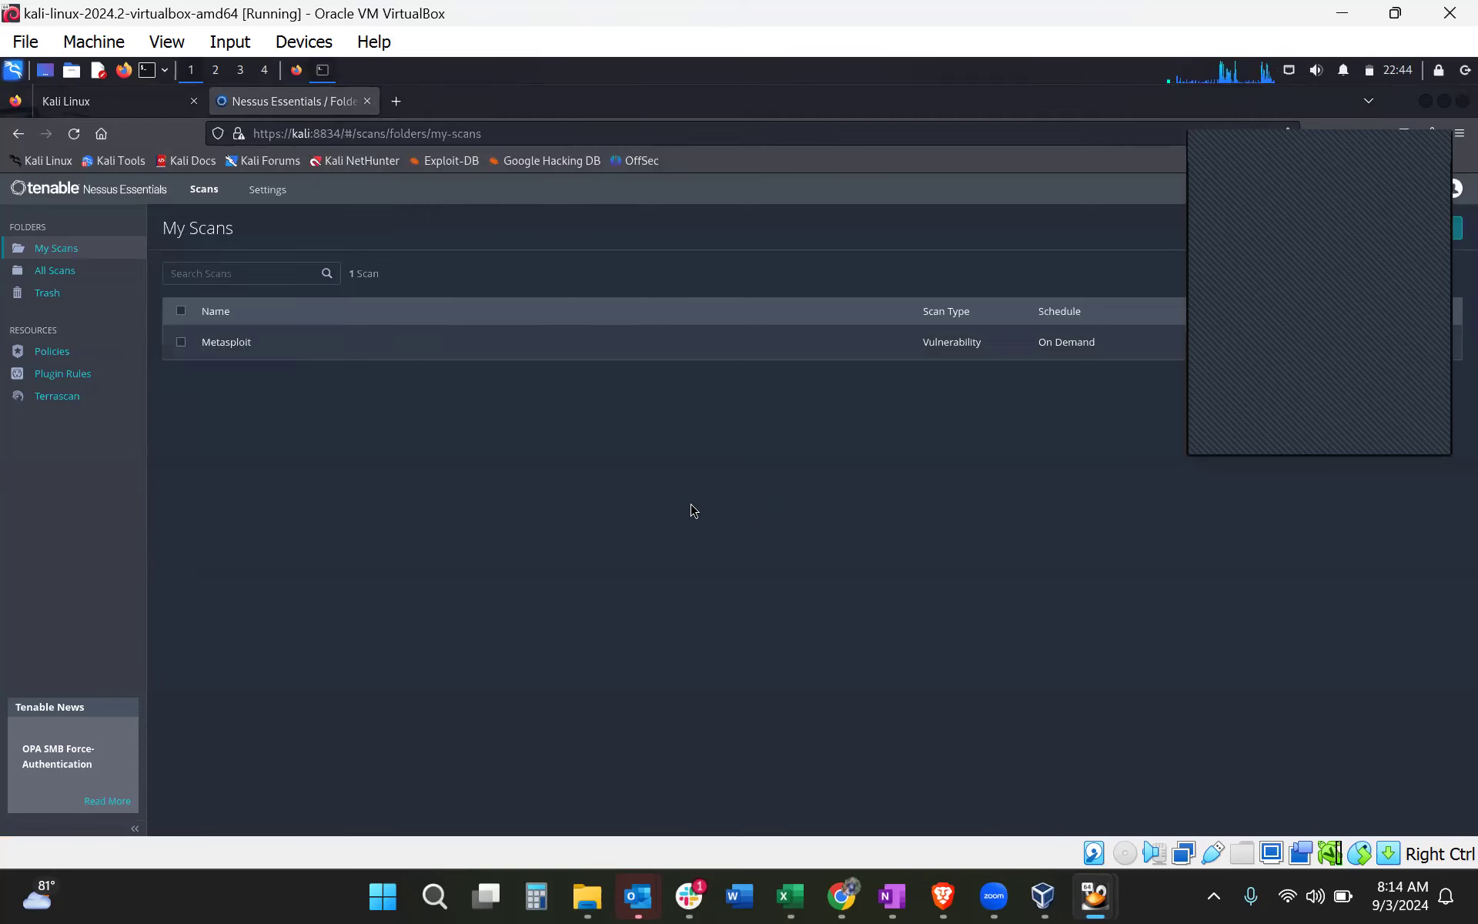
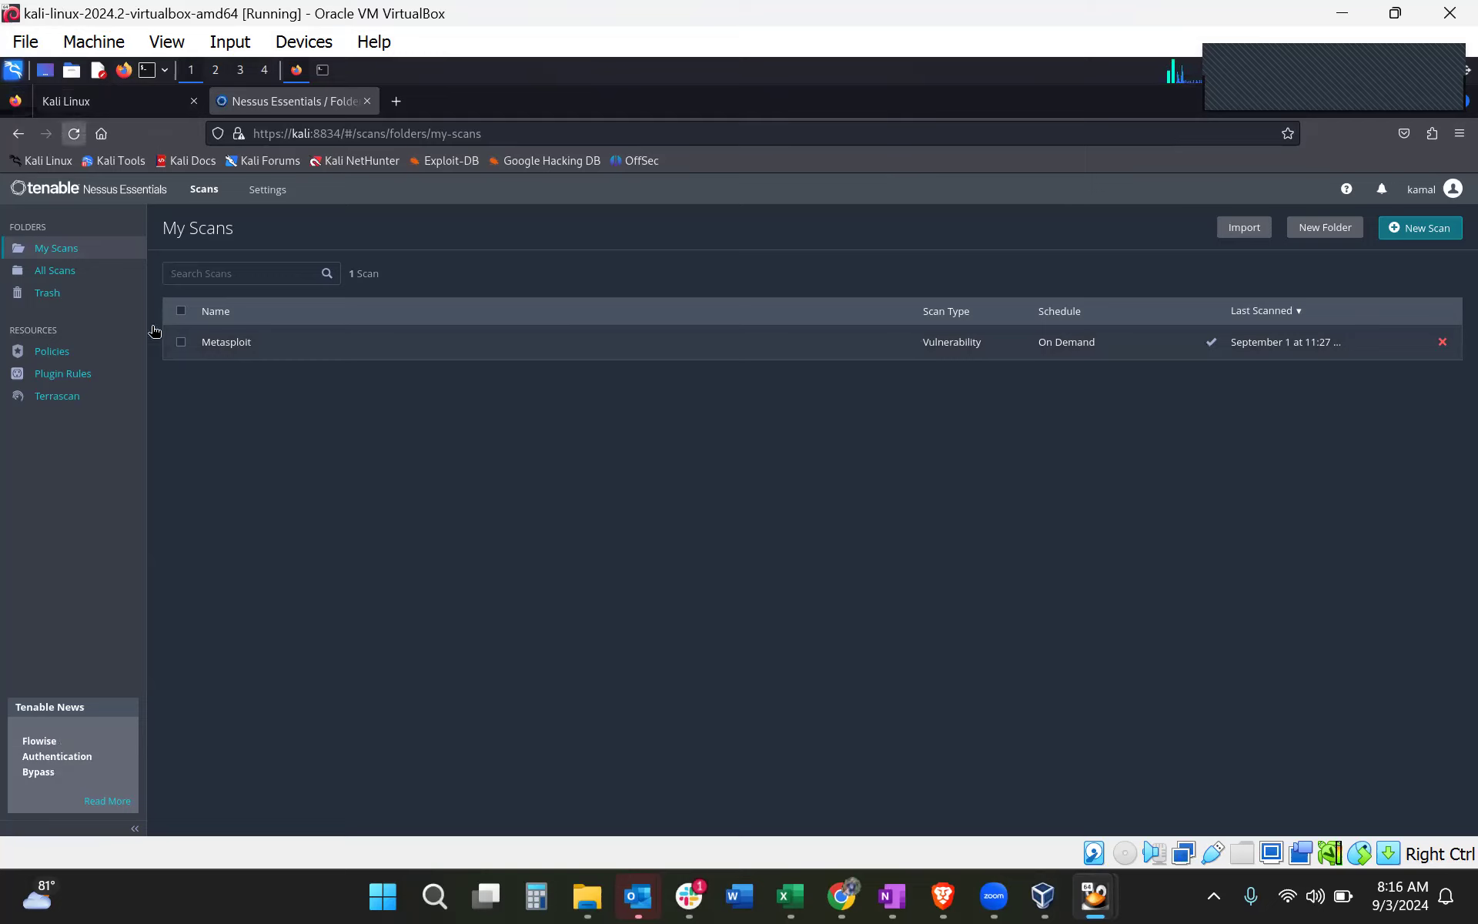
# Create a new scan from the Basic Network Scan template, checking the virtual machines in VirtualBox Manager before choosing it
pyautogui.click(204, 192)
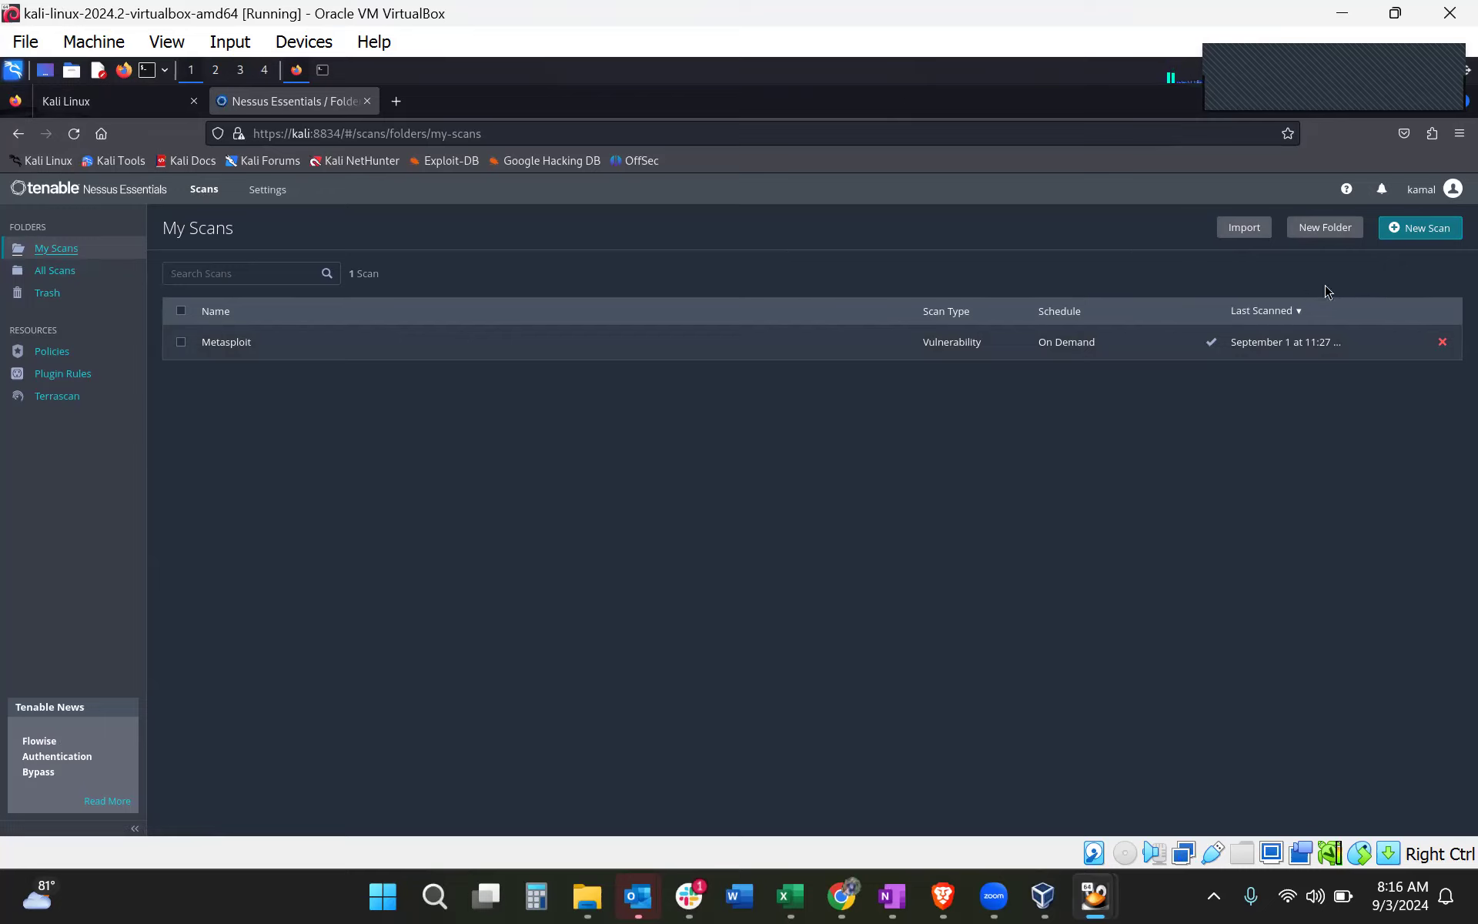
pyautogui.click(1436, 240)
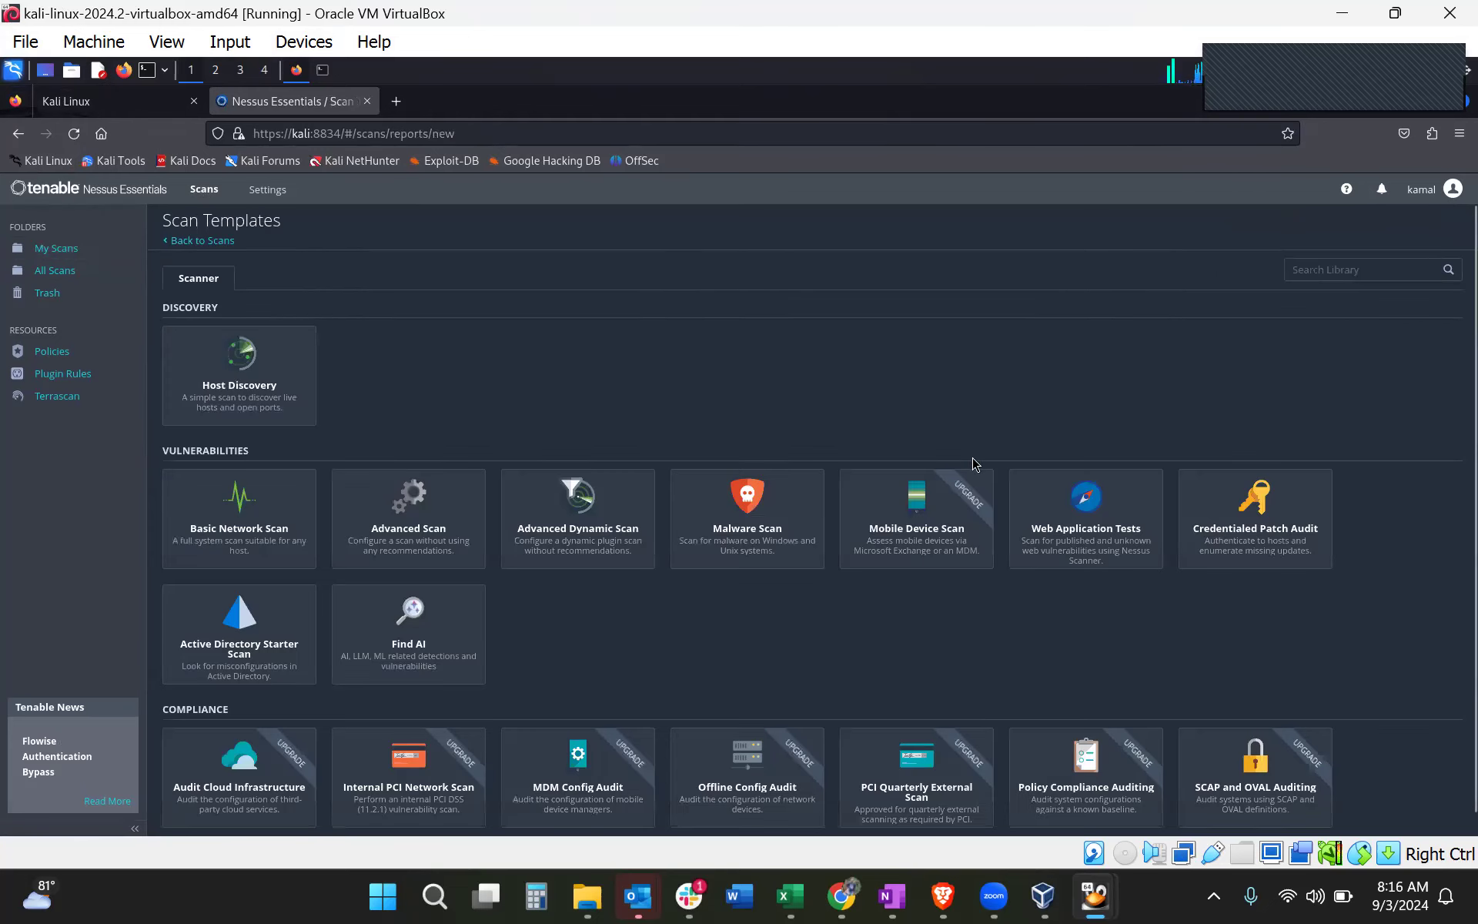
pyautogui.scroll(-1, 1329, 678)
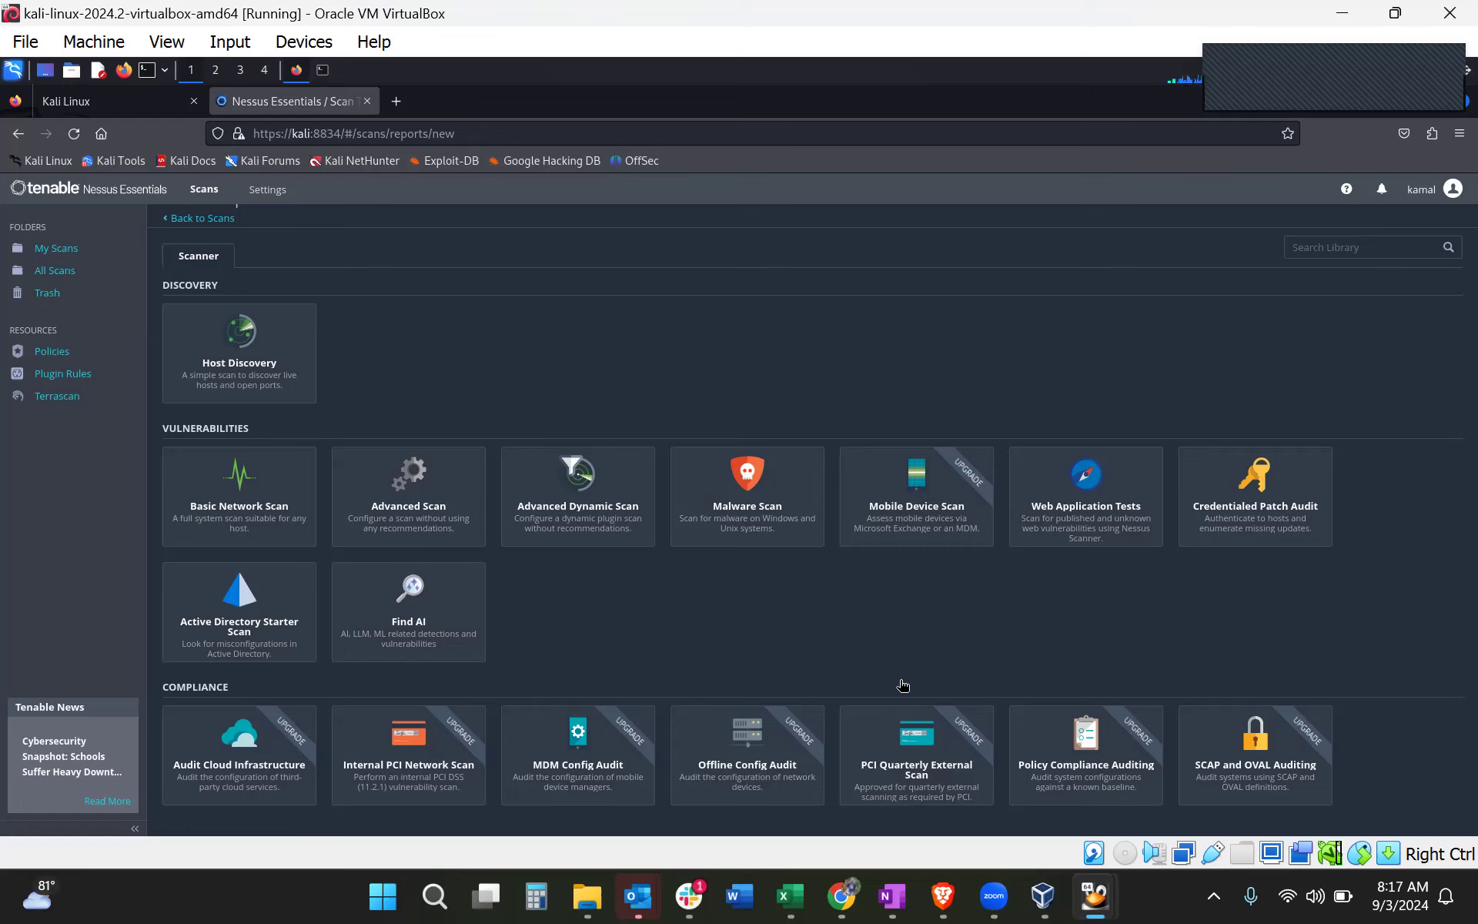
pyautogui.click(1045, 895)
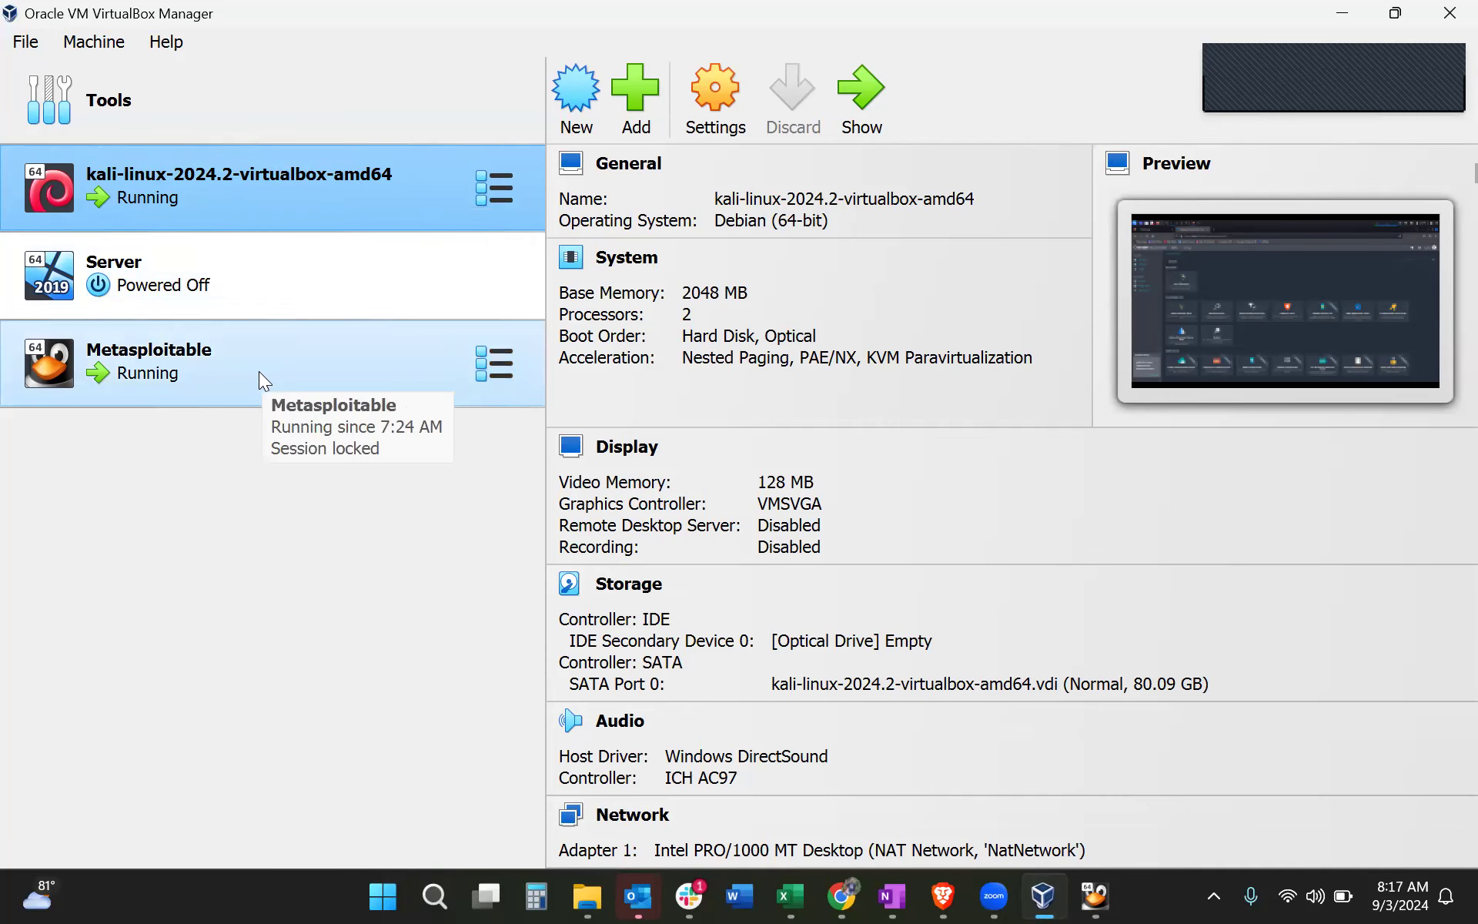
pyautogui.hotkey('alt', 'Tab')
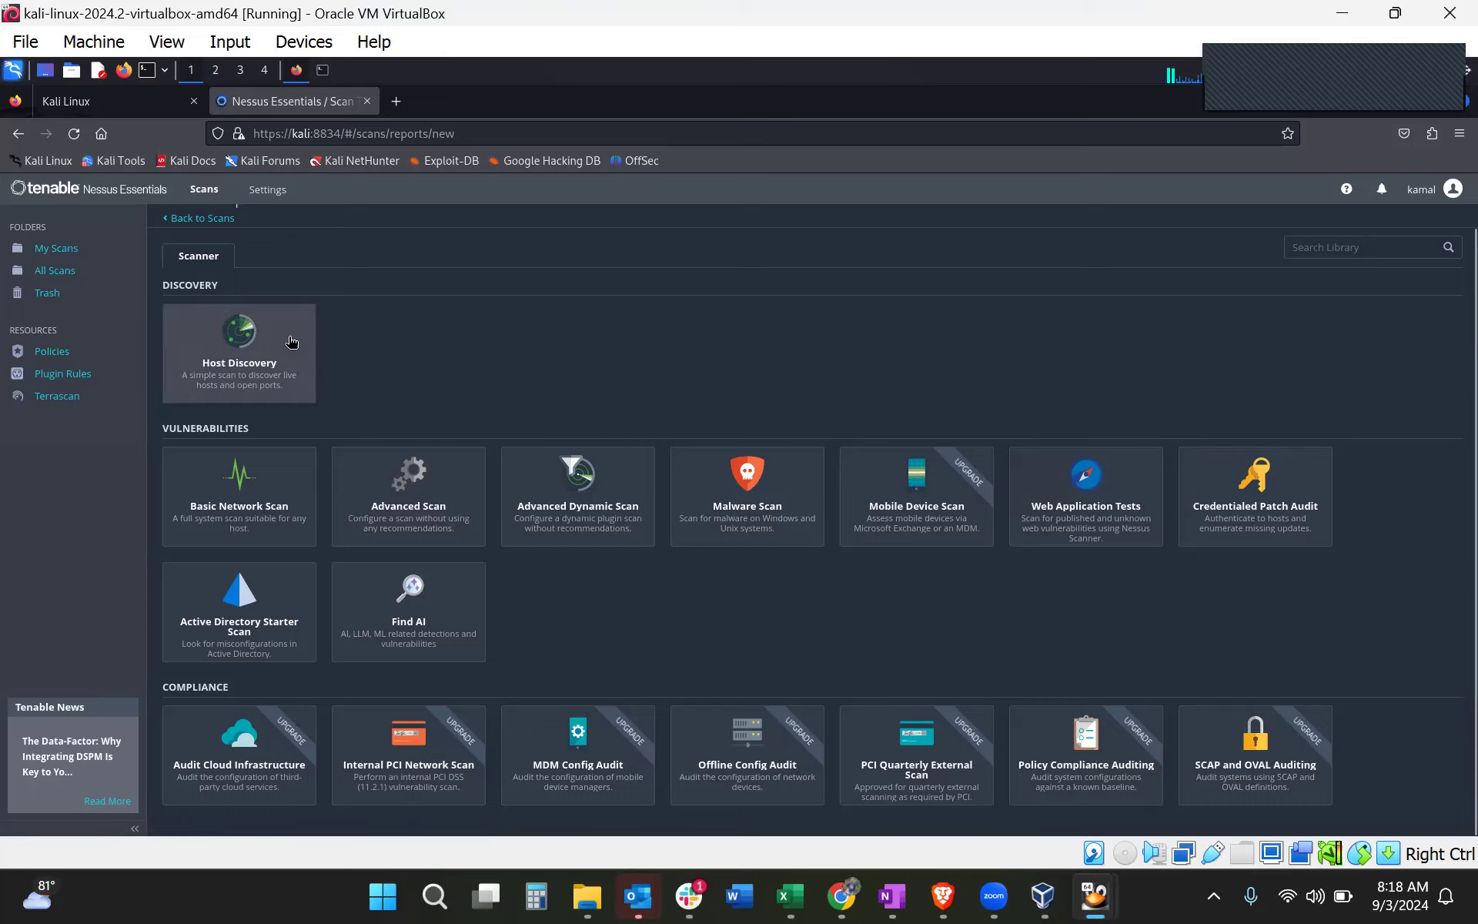
pyautogui.click(240, 519)
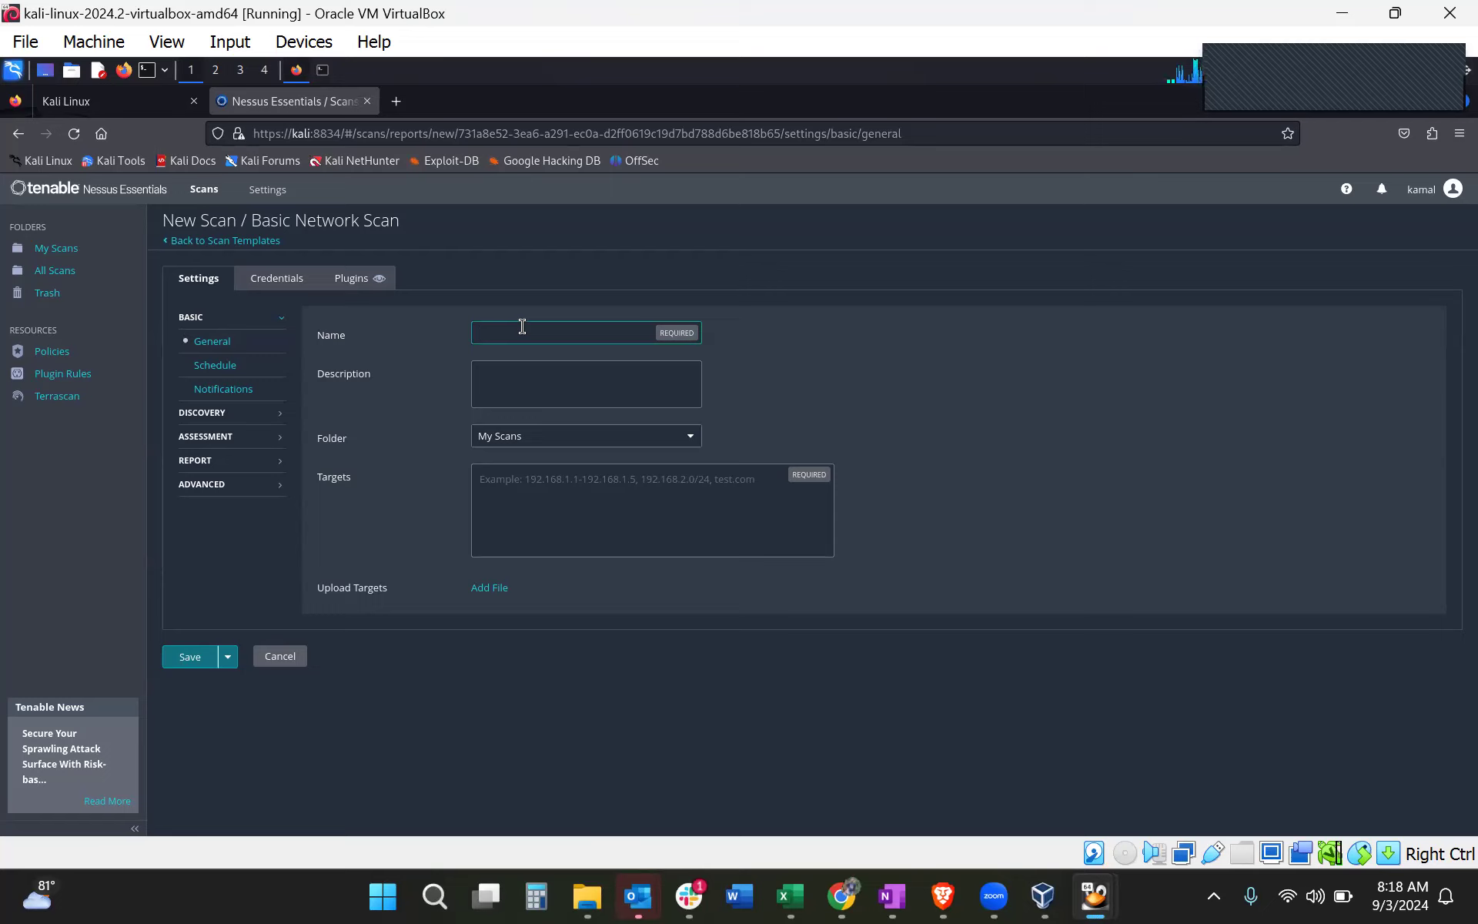
# Name the new scan 10.0.2.5
pyautogui.write('Me')
pyautogui.press('BackSpace')
pyautogui.press('BackSpace')
pyautogui.write('10.0.')
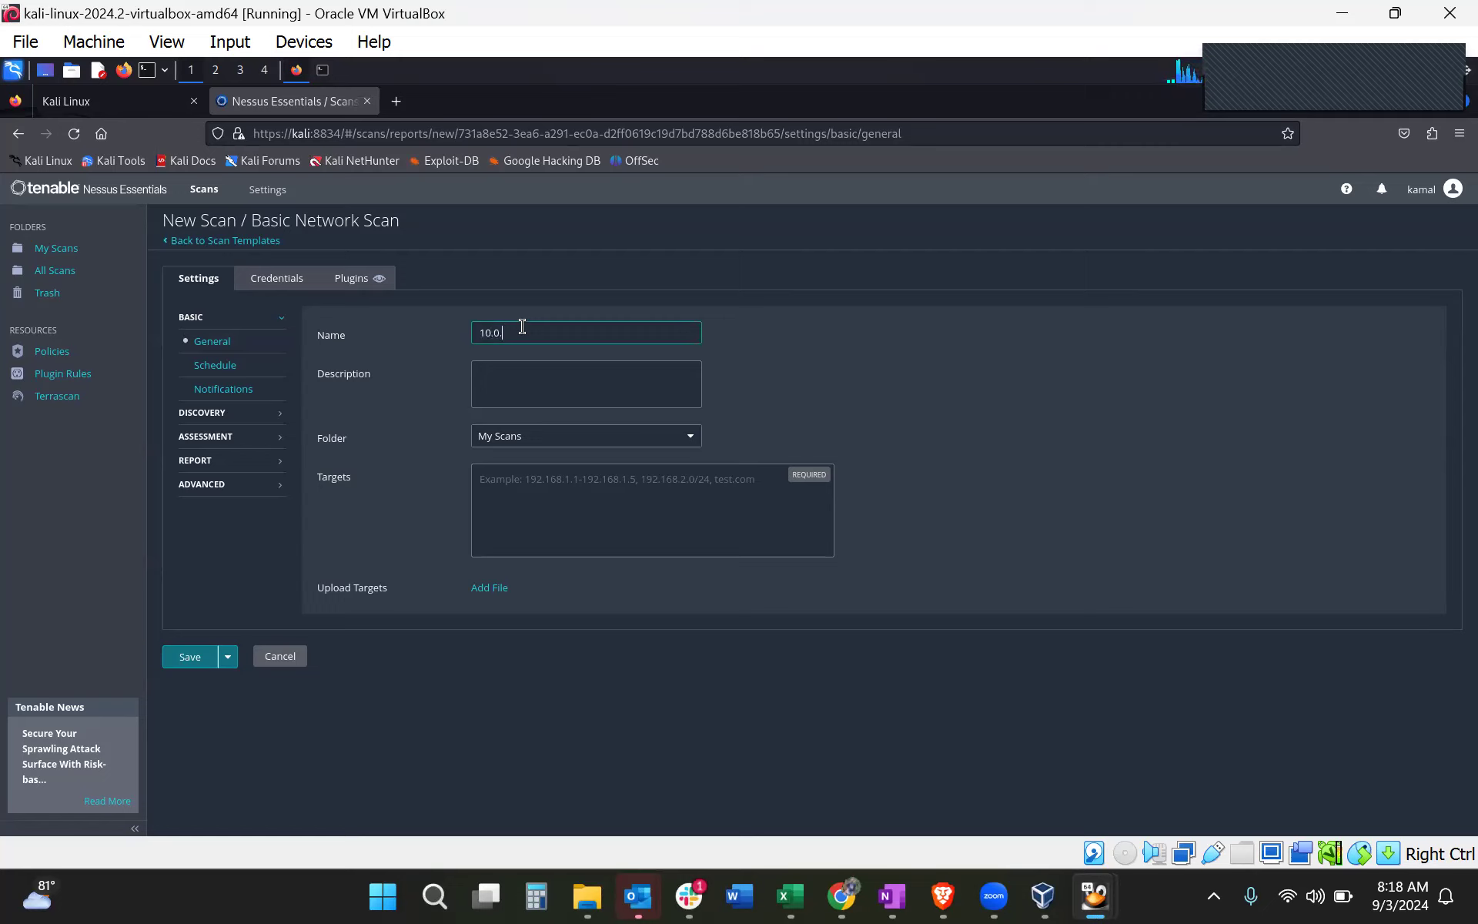
pyautogui.write('2.5')
# Switch to VirtualBox Manager, show the Metasploitable machine's console and run ifconfig in it to check its IP address
pyautogui.click(1042, 896)
pyautogui.click(244, 364)
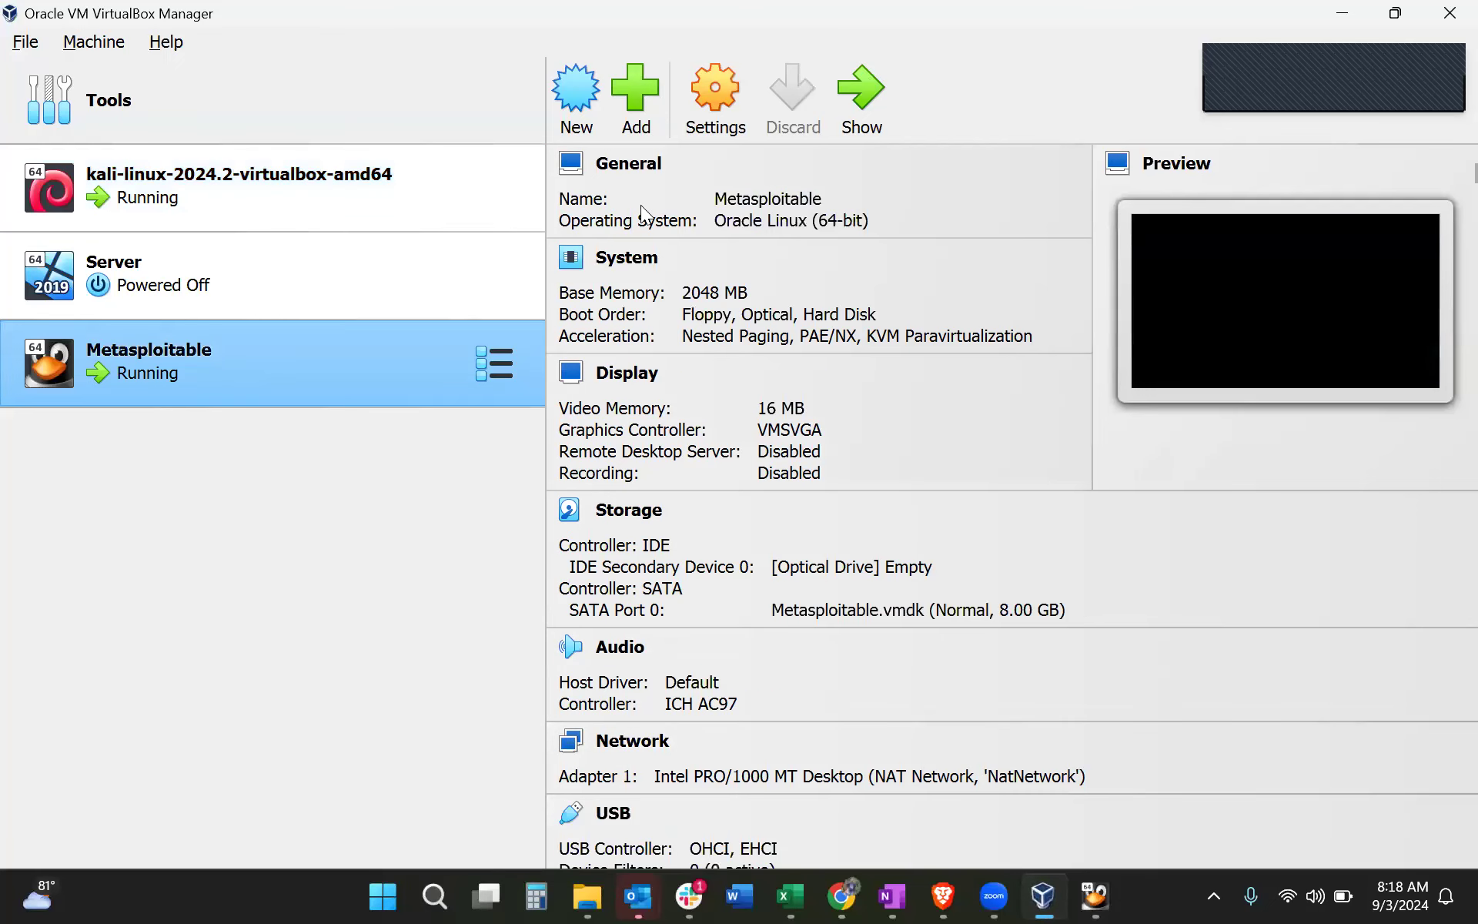
pyautogui.click(852, 94)
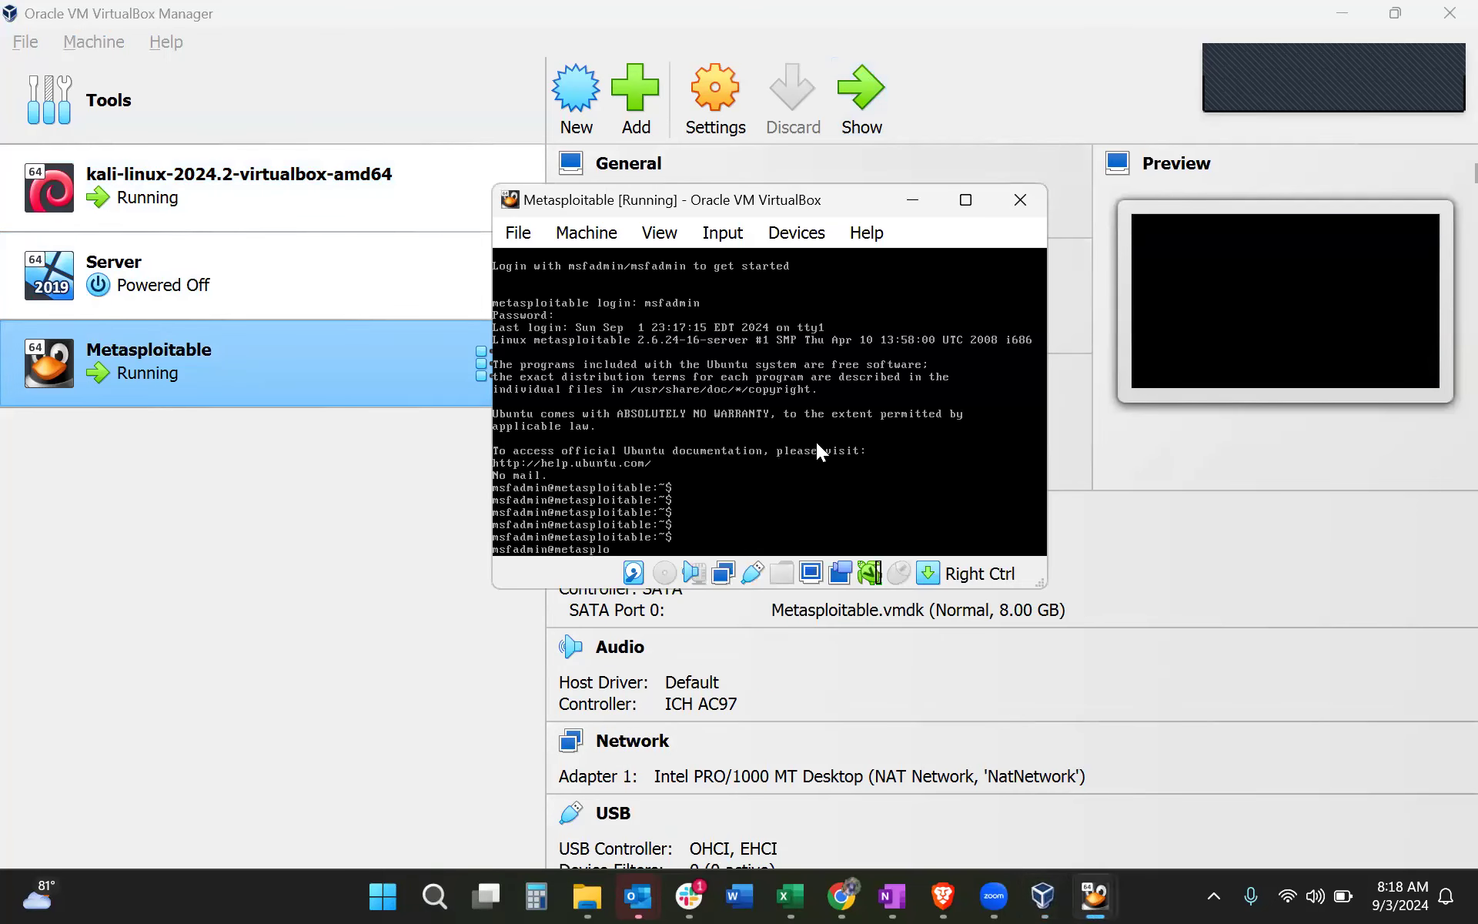
pyautogui.click(816, 443)
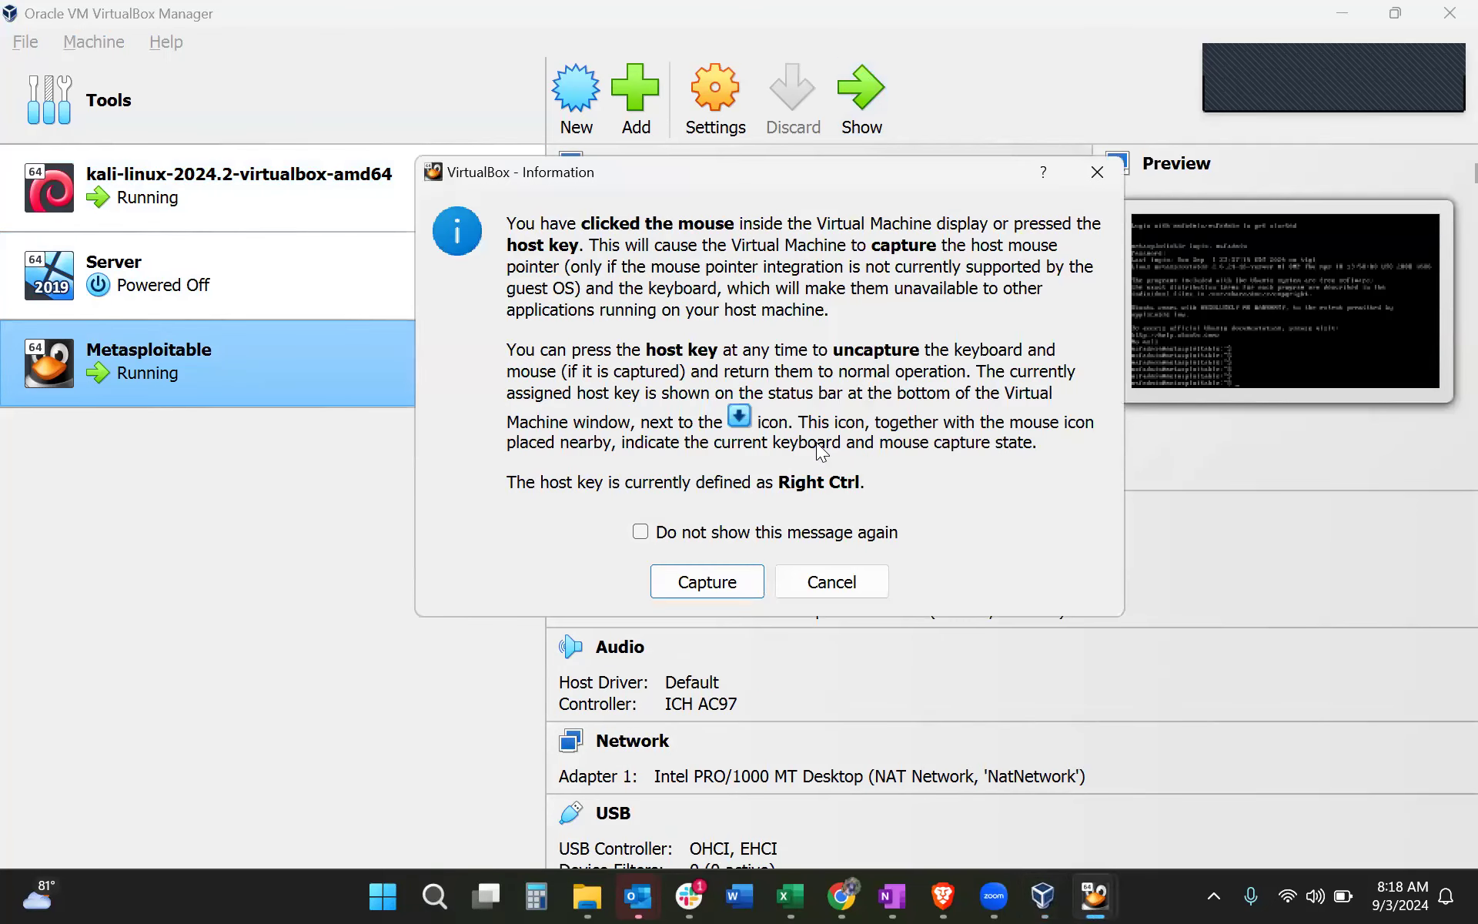
pyautogui.click(712, 583)
pyautogui.press('Return')
pyautogui.press('Return')
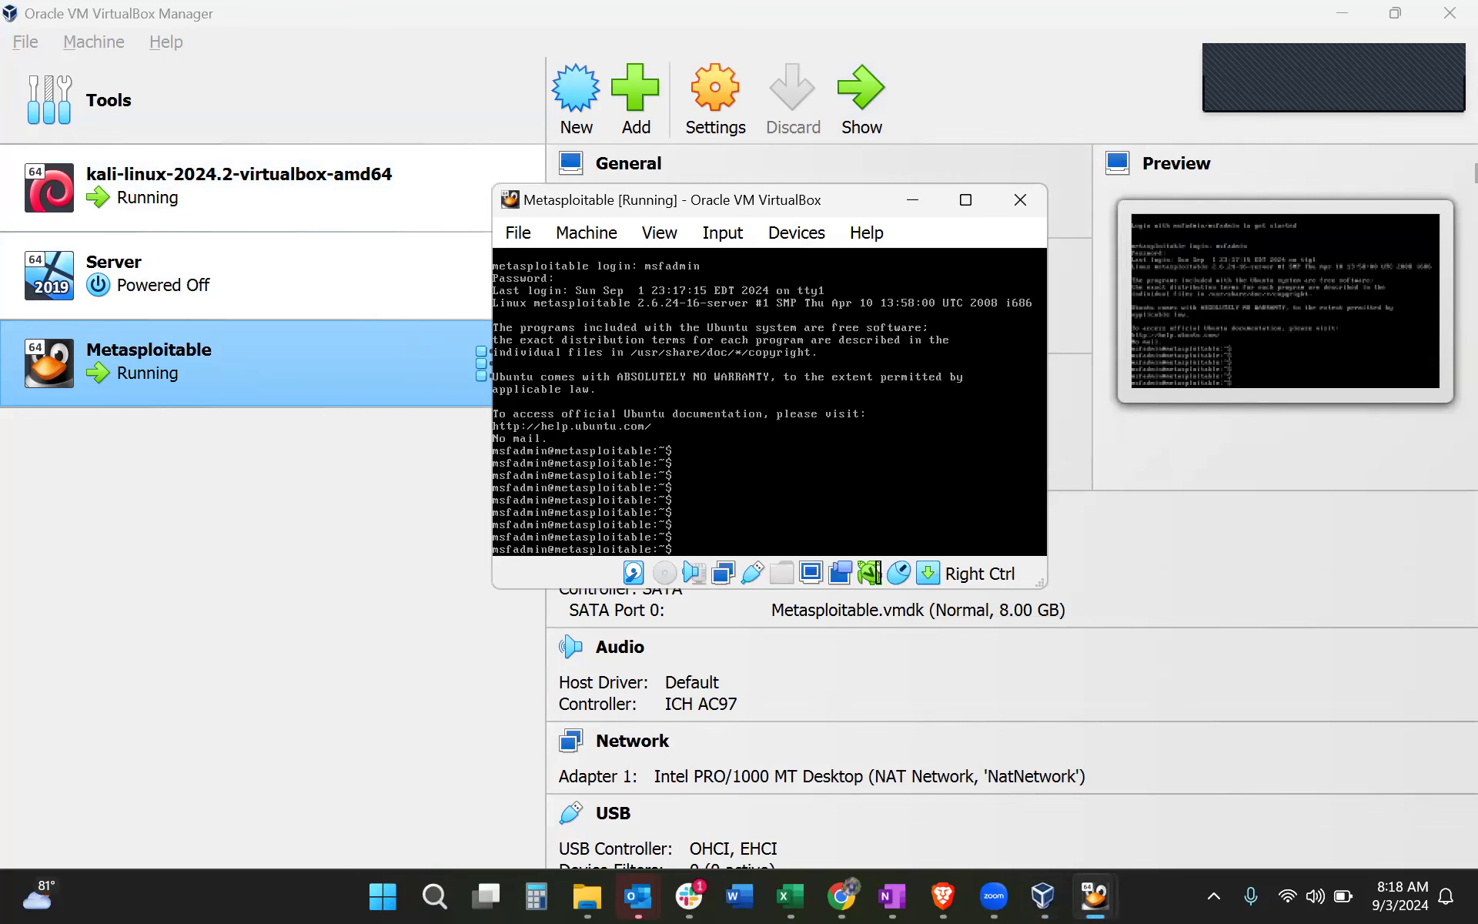
pyautogui.write('ifconfig')
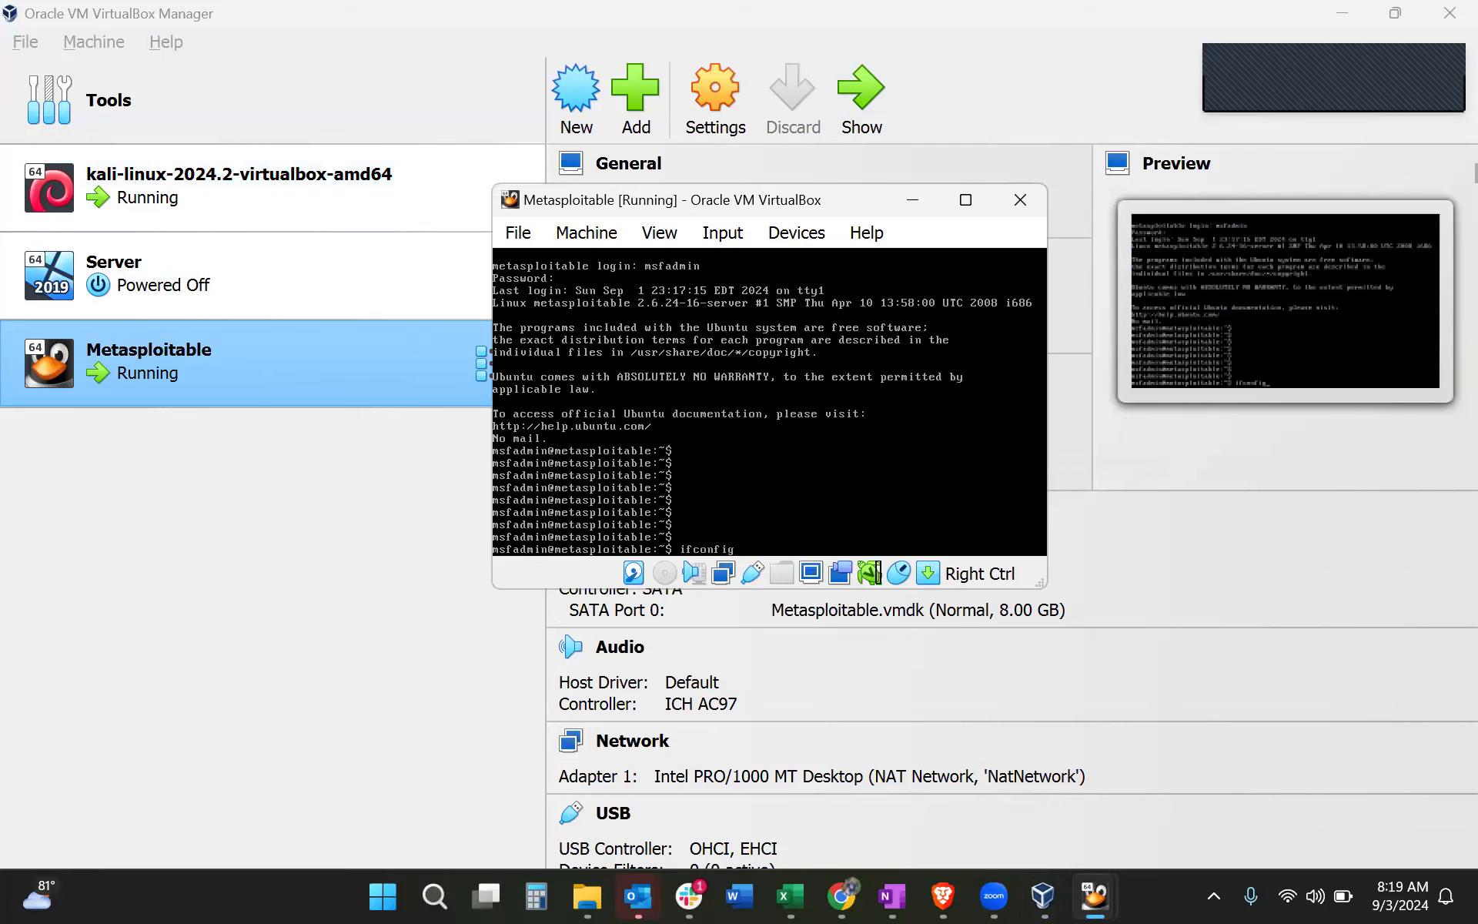
pyautogui.press('Return')
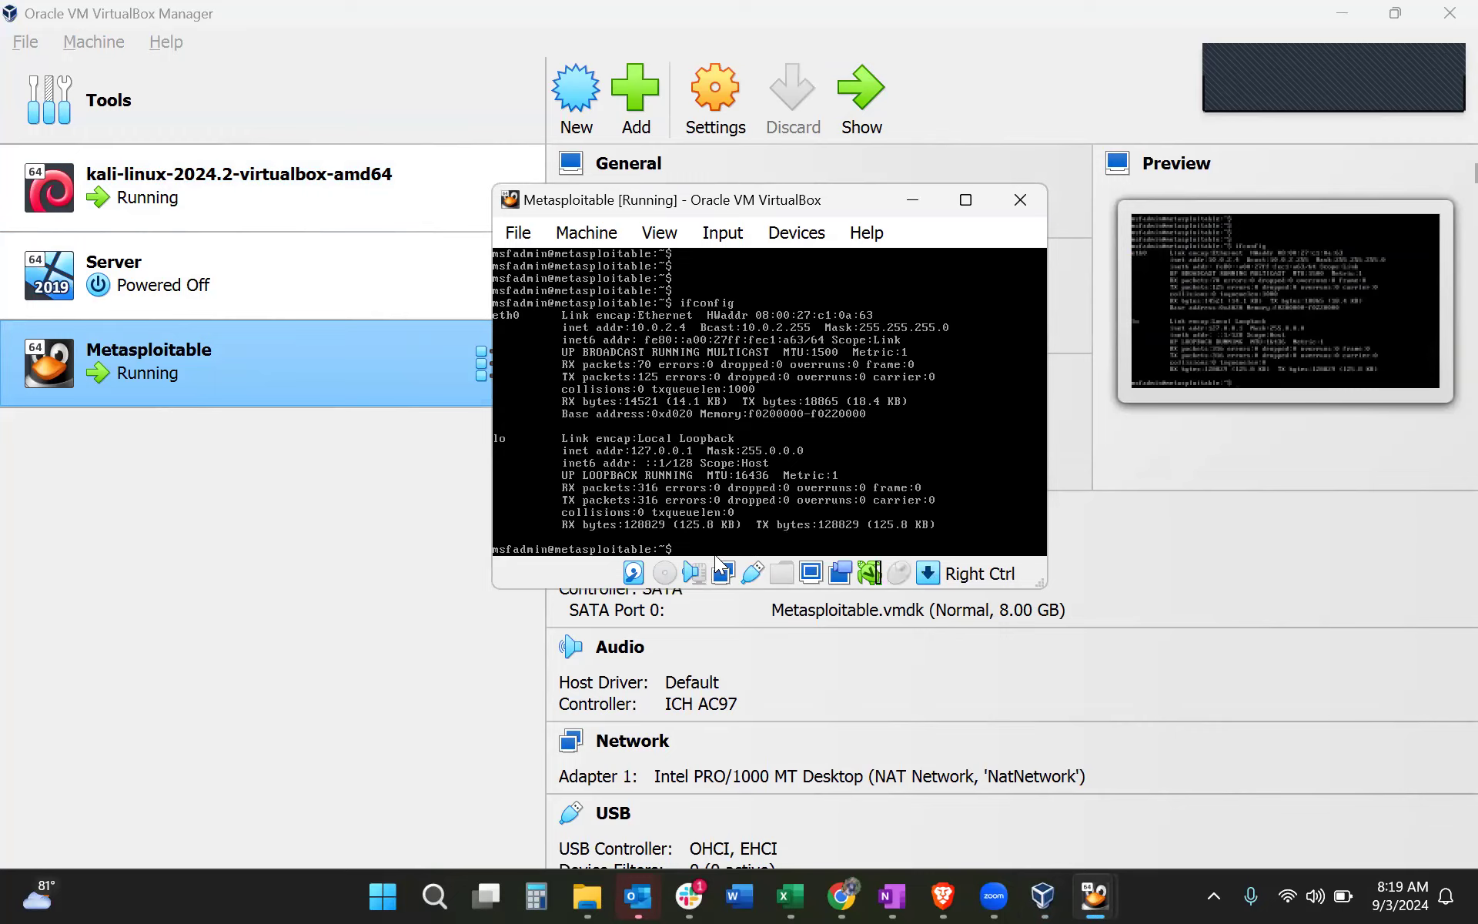
# Return to the Kali Linux machine and correct the scan's name to 10.0.2.4
pyautogui.moveTo(1043, 895)
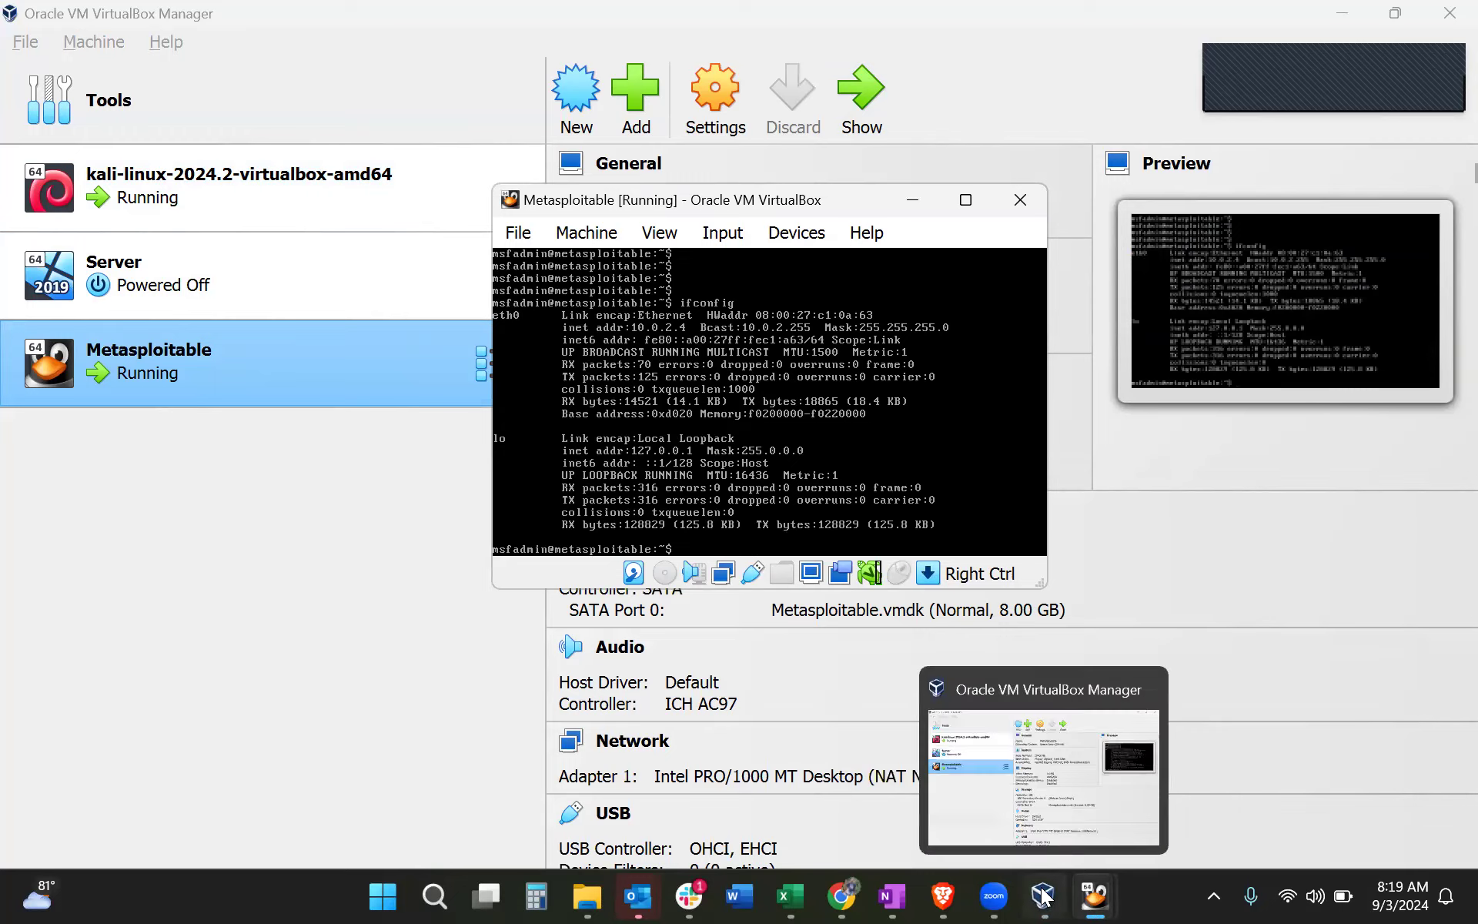
pyautogui.moveTo(1094, 895)
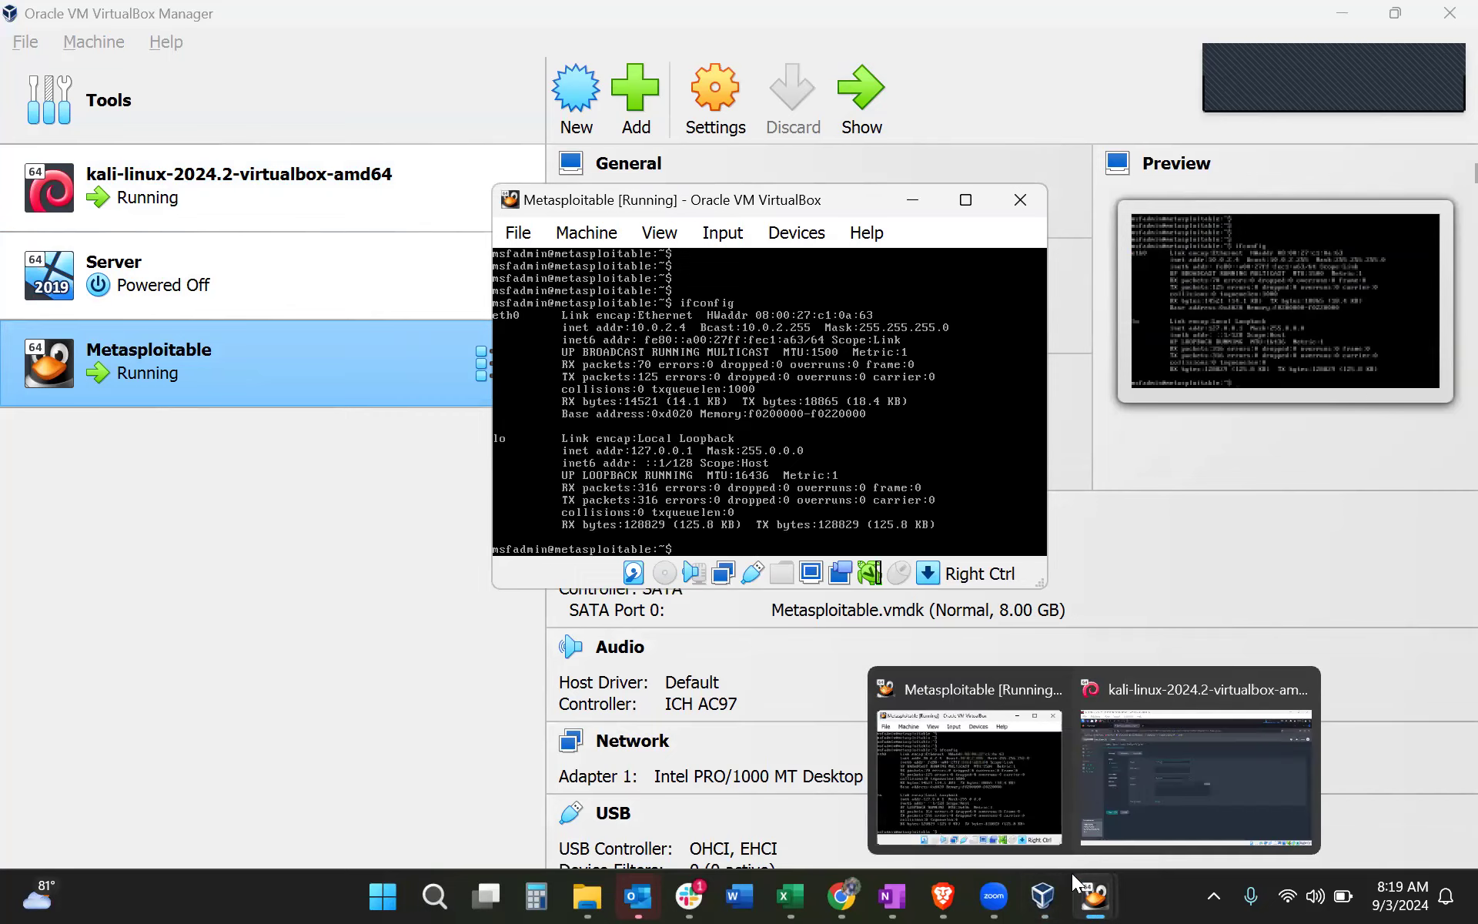
pyautogui.click(1181, 795)
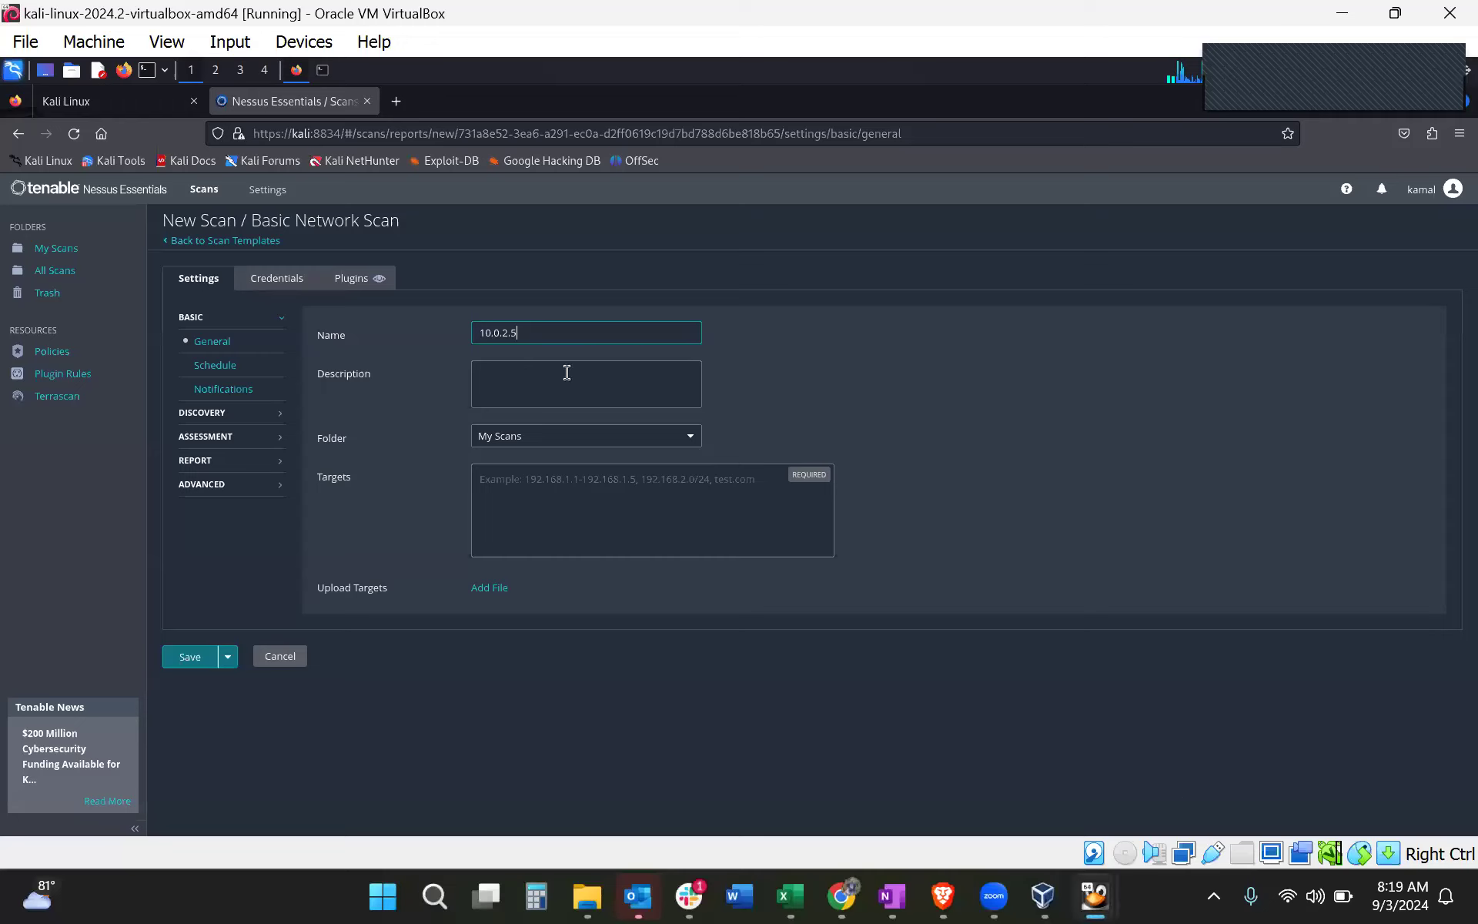
pyautogui.press('BackSpace')
pyautogui.write('4')
# Enter the scan description "Basic network scan for Metasploitable server." and set its targets to 10.0.2.0/24
pyautogui.click(511, 390)
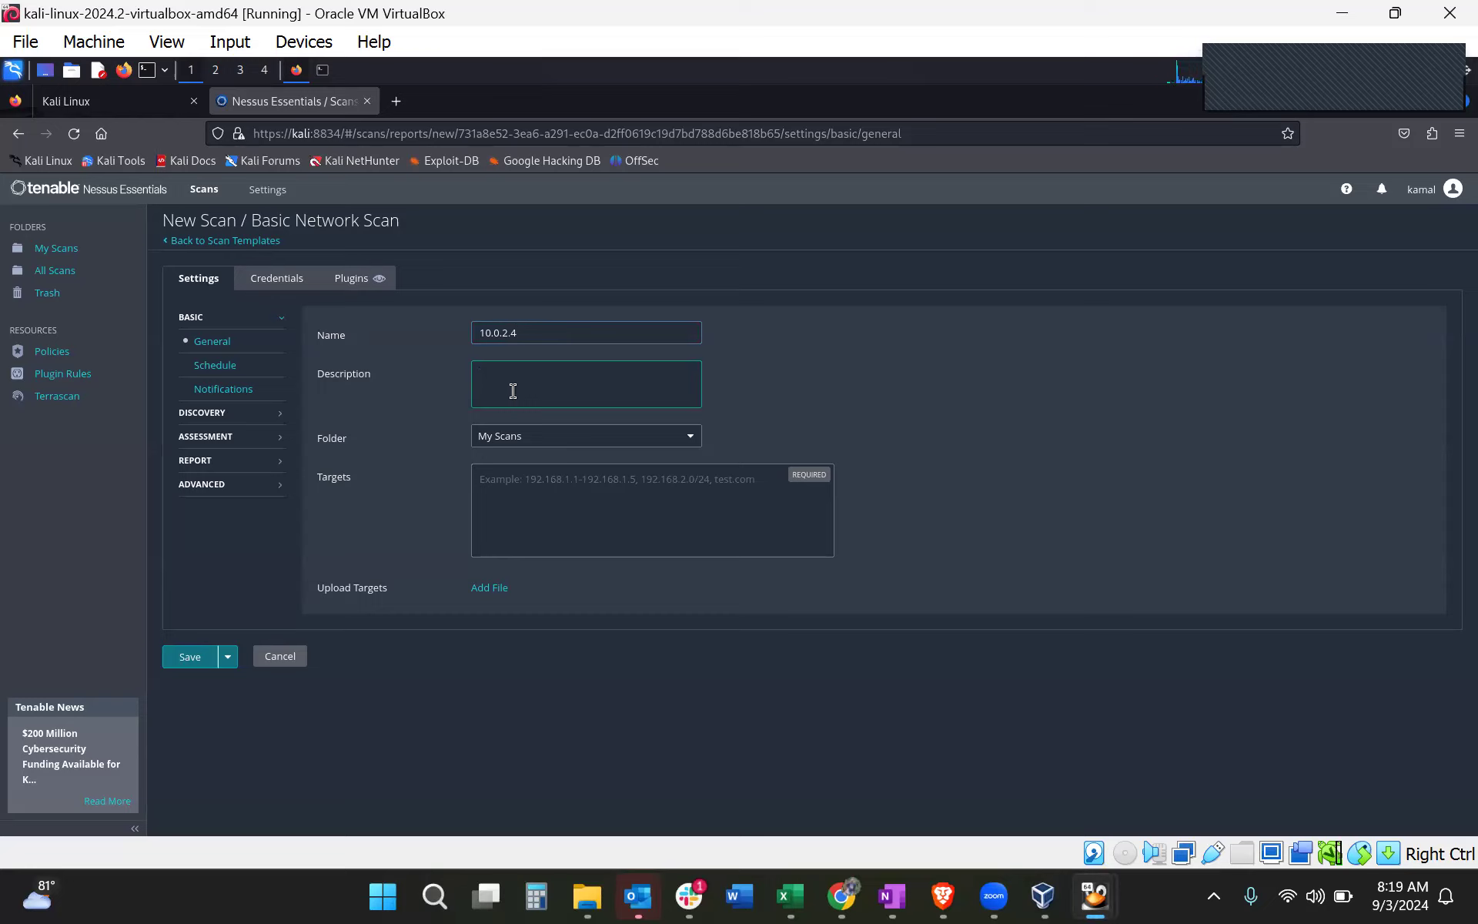
pyautogui.write('Bea')
pyautogui.press('BackSpace')
pyautogui.press('BackSpace')
pyautogui.write('asic network scan for')
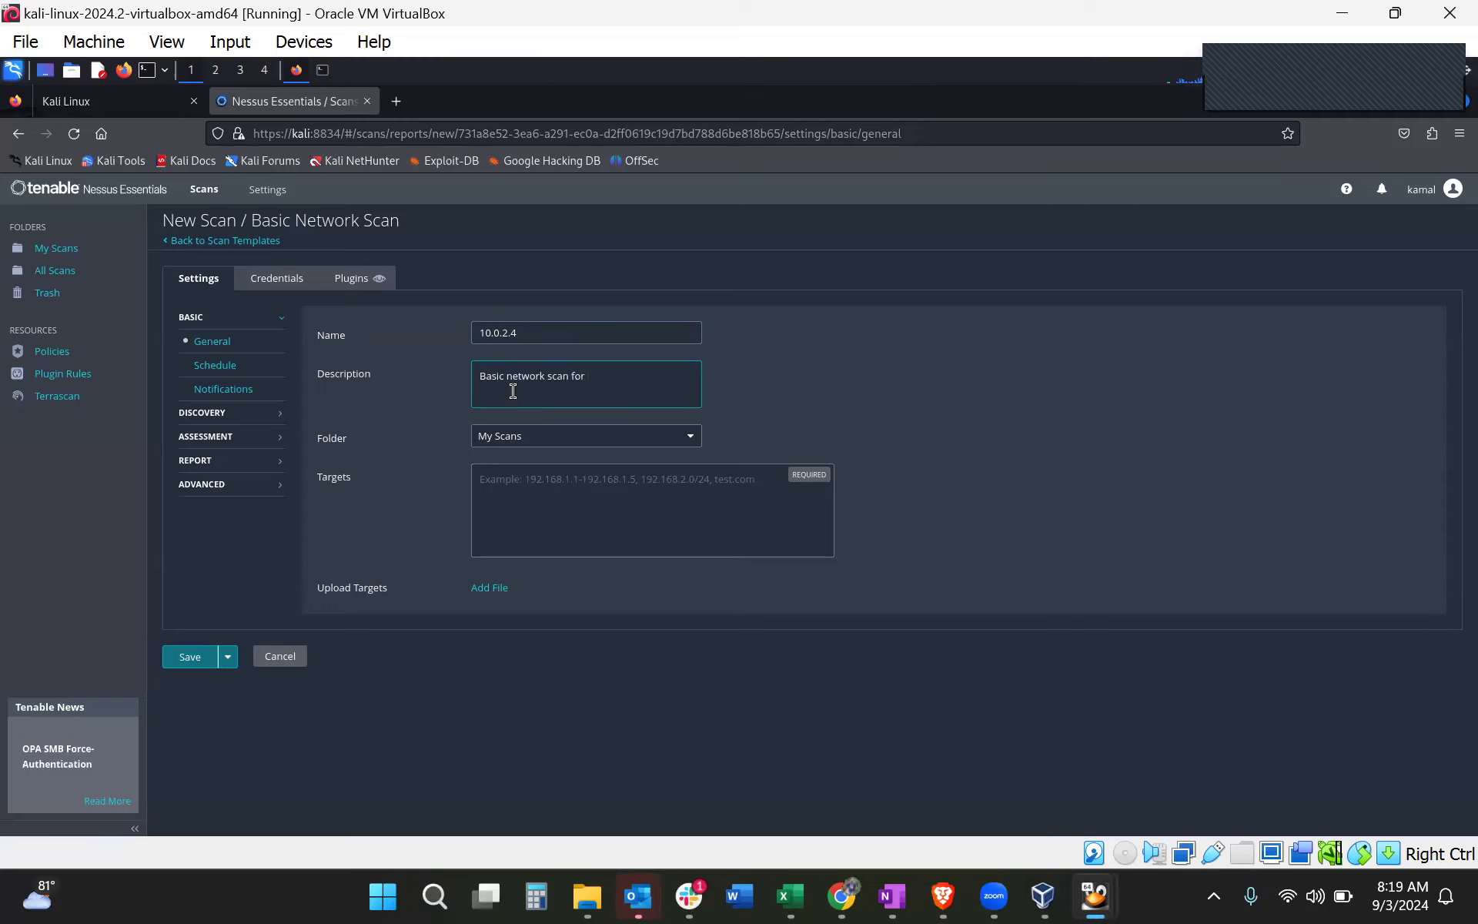
pyautogui.write(' Metasploitable server.')
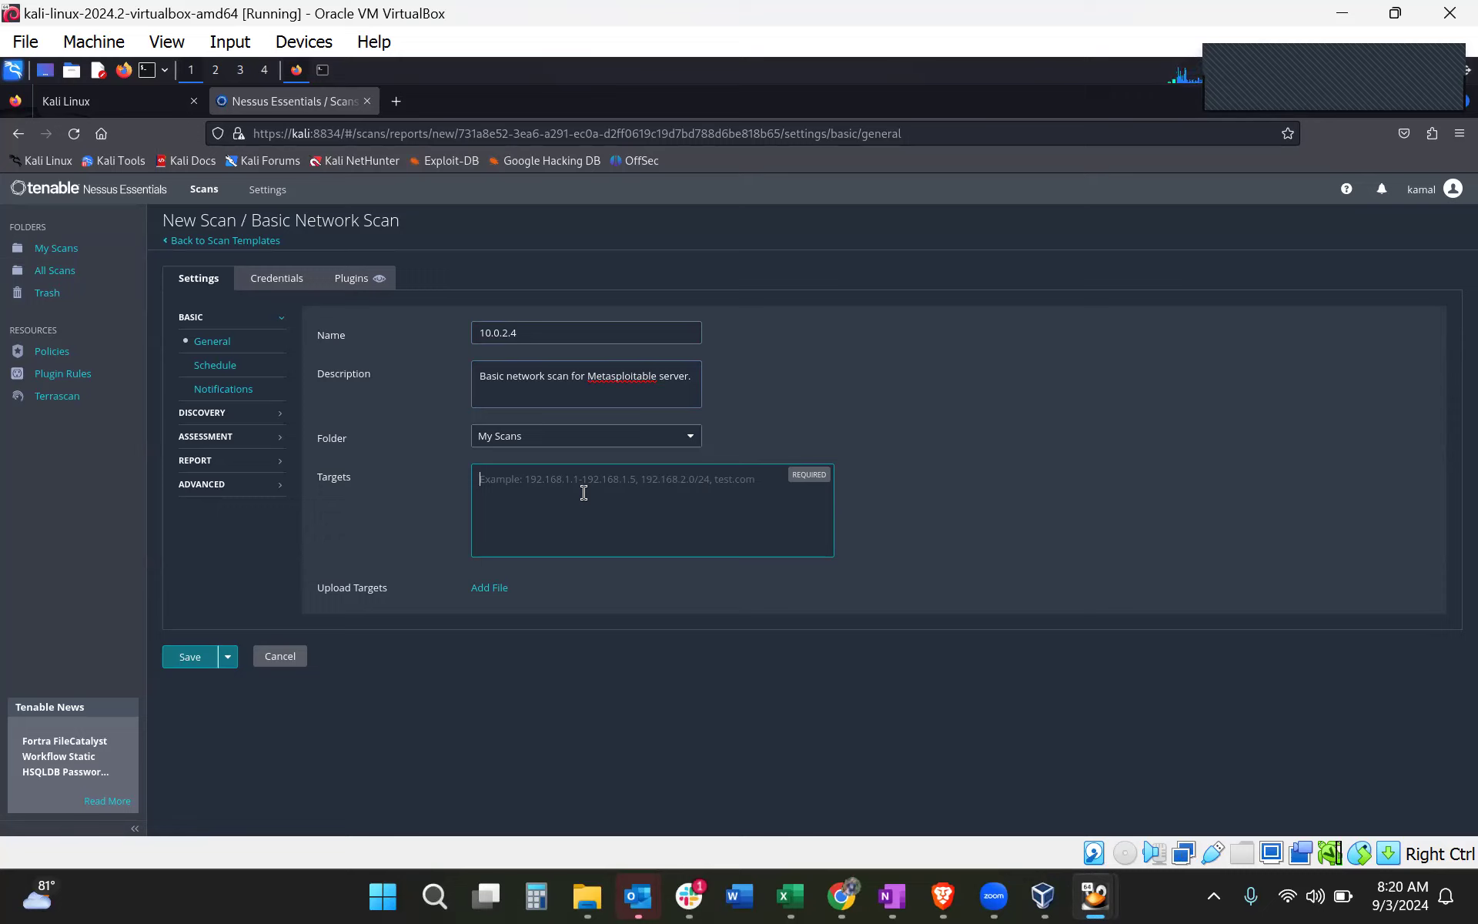
pyautogui.write('10.0.2')
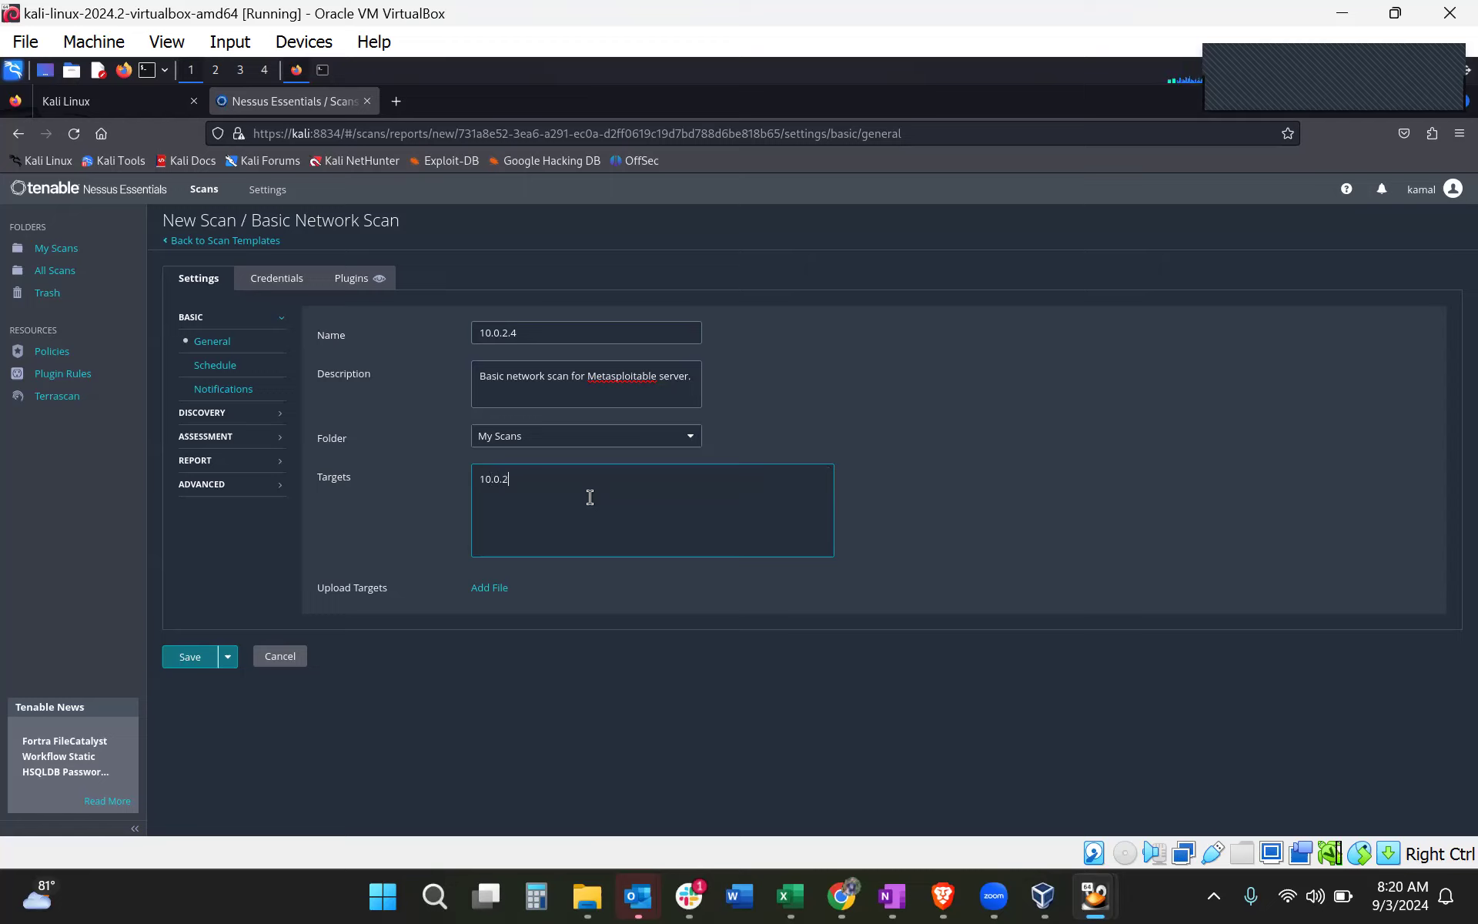
pyautogui.write('.0/24')
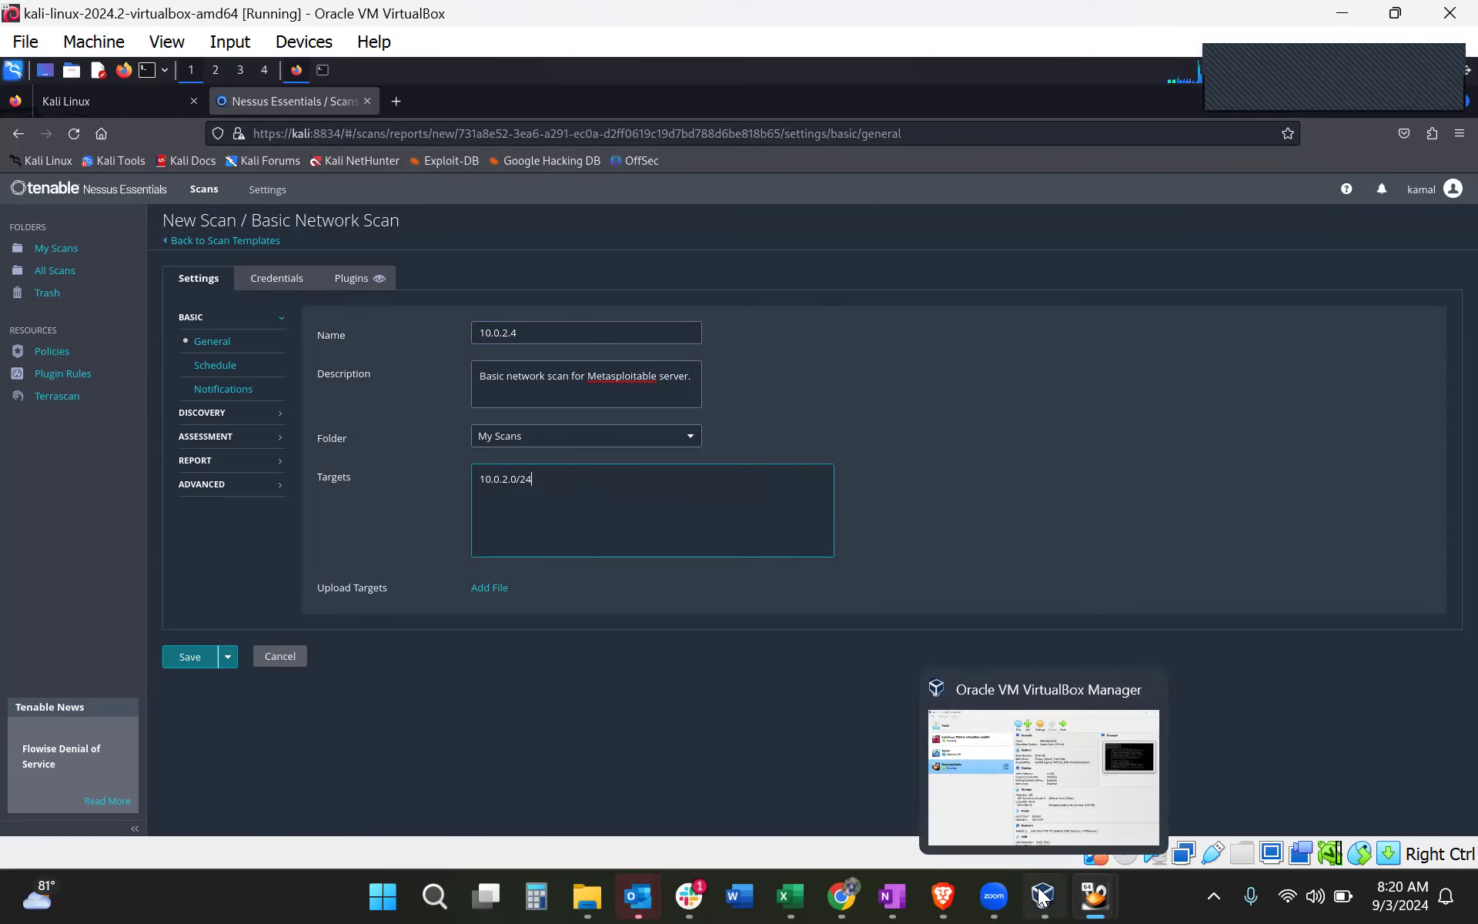
# Switch to VirtualBox Manager and check the IPv4 prefix of NatNetwork among the NAT networks
pyautogui.click(1062, 893)
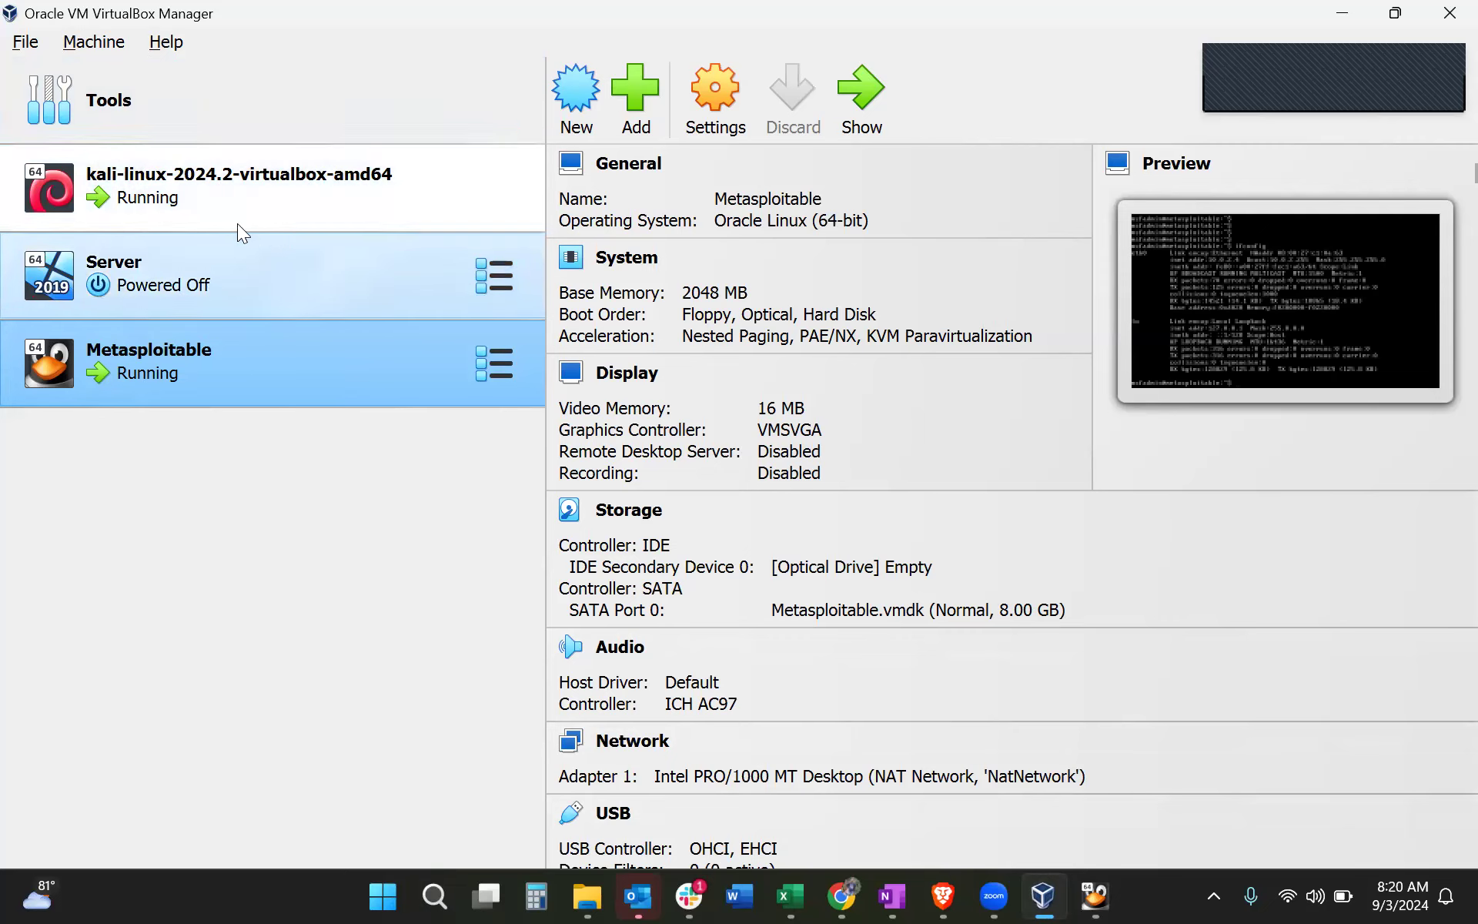
pyautogui.click(85, 75)
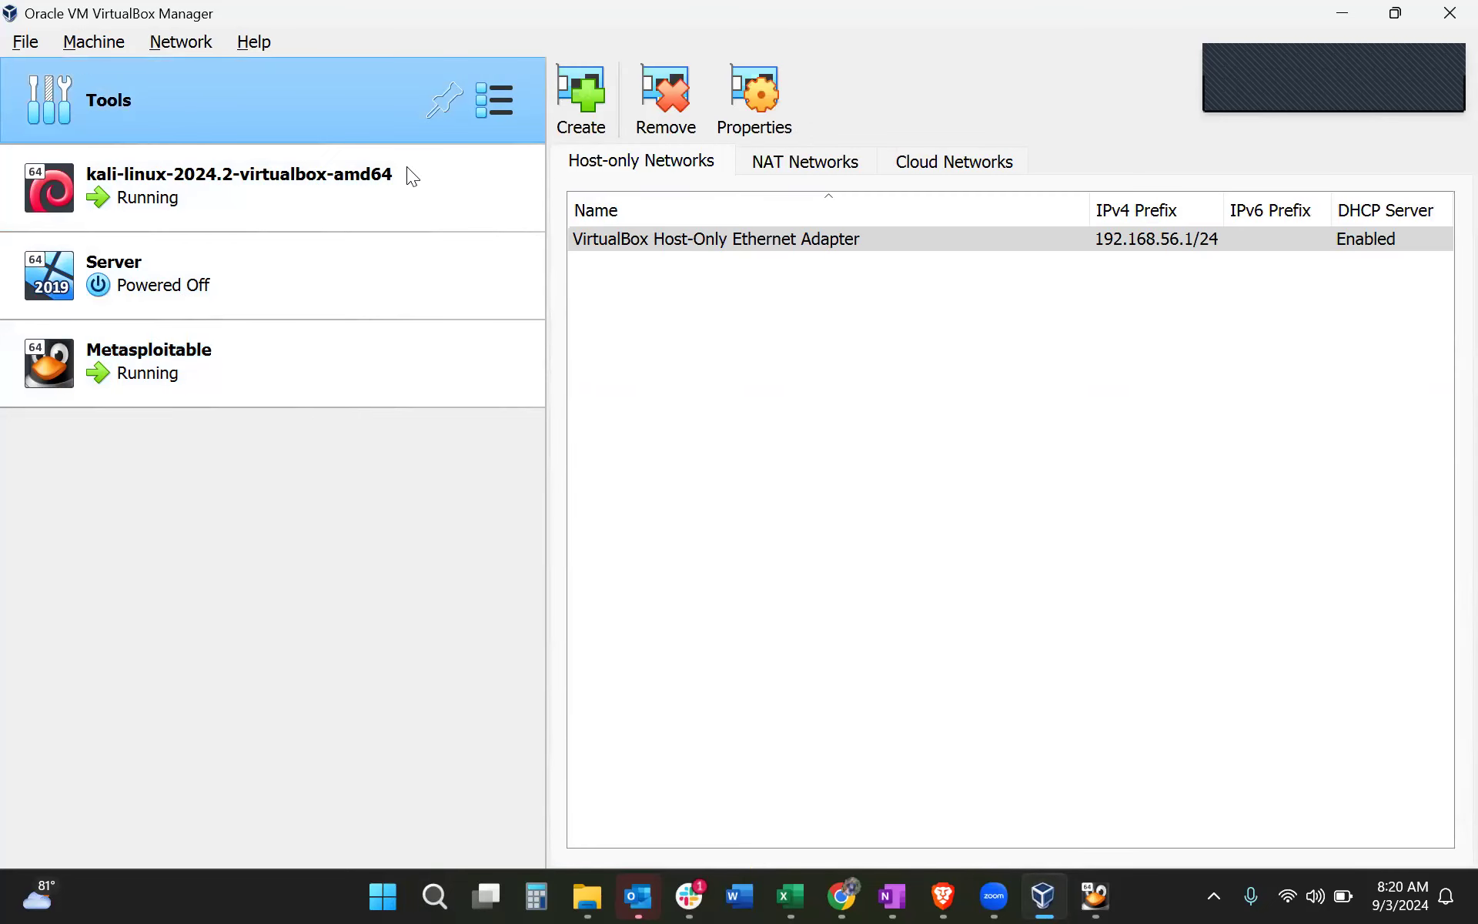
pyautogui.click(802, 160)
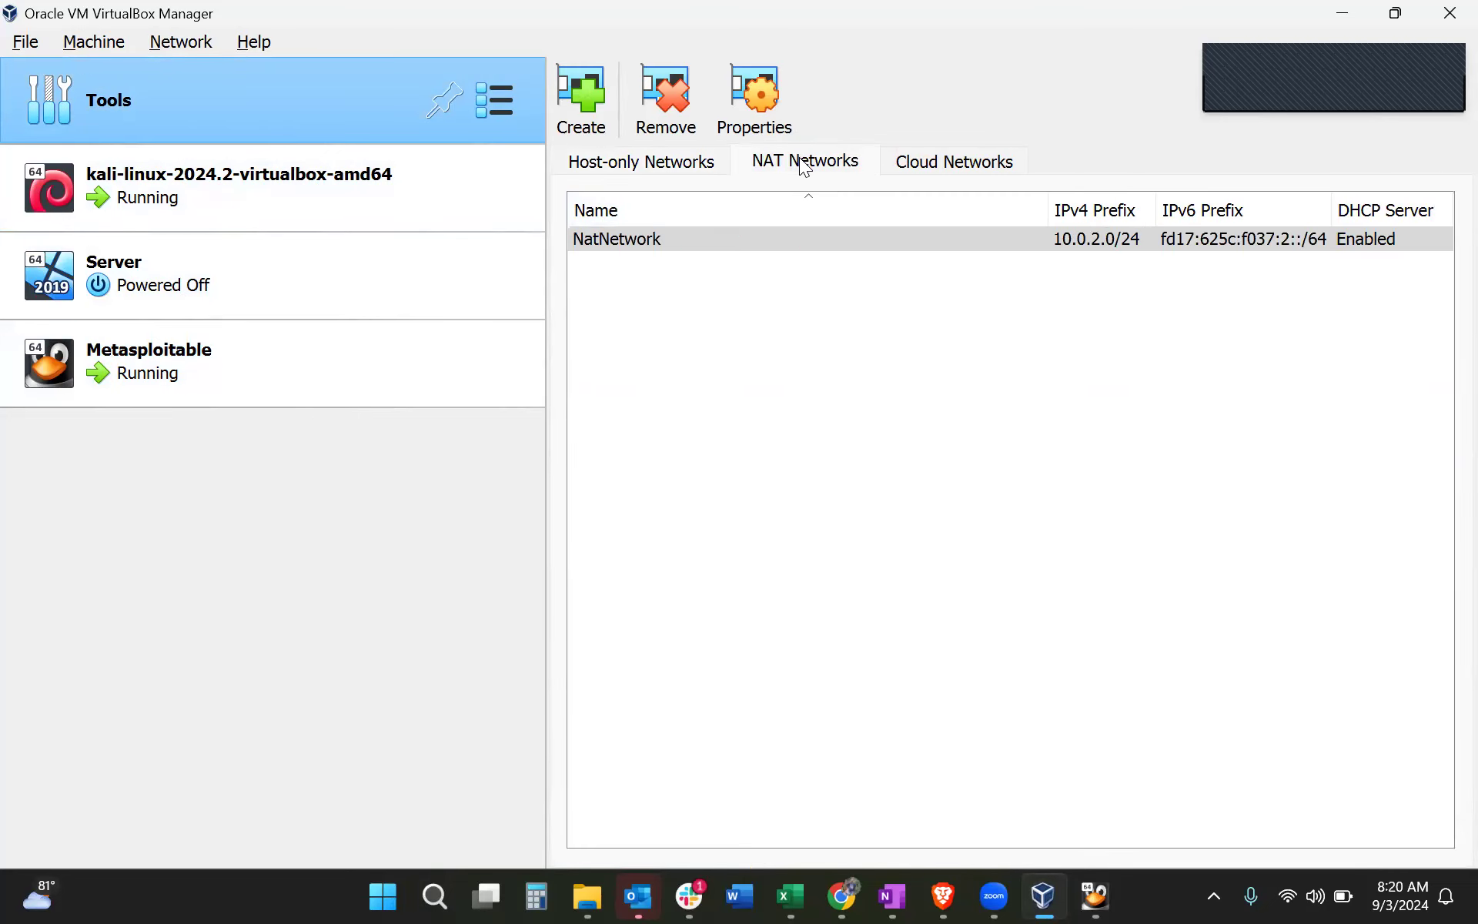
pyautogui.click(727, 239)
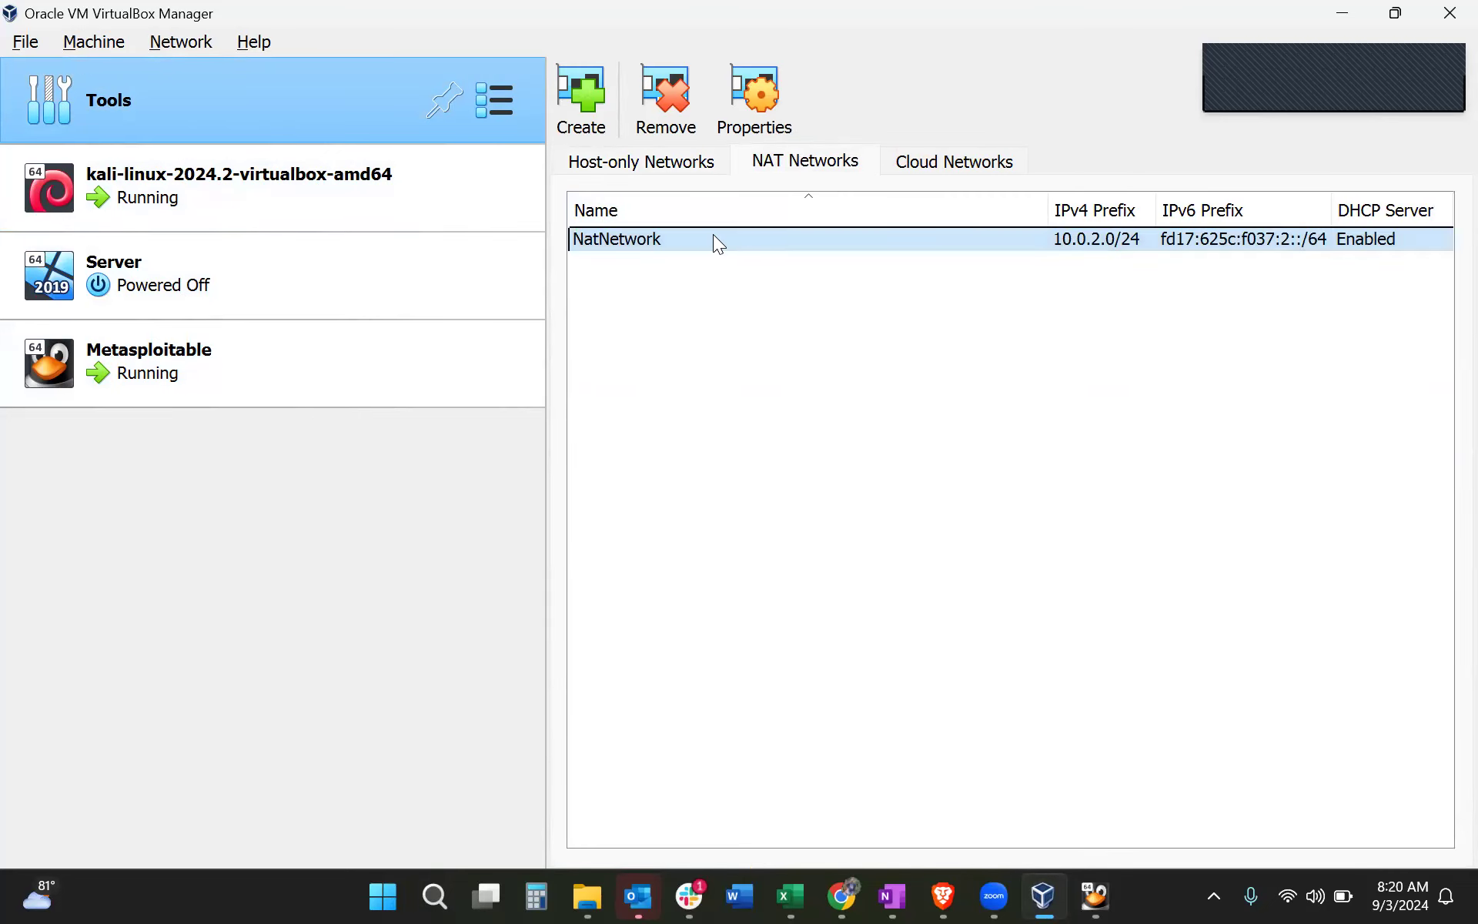
# Check the details of NatNetwork and bring up the Metasploitable machine's details in the machine list
pyautogui.moveTo(713, 234)
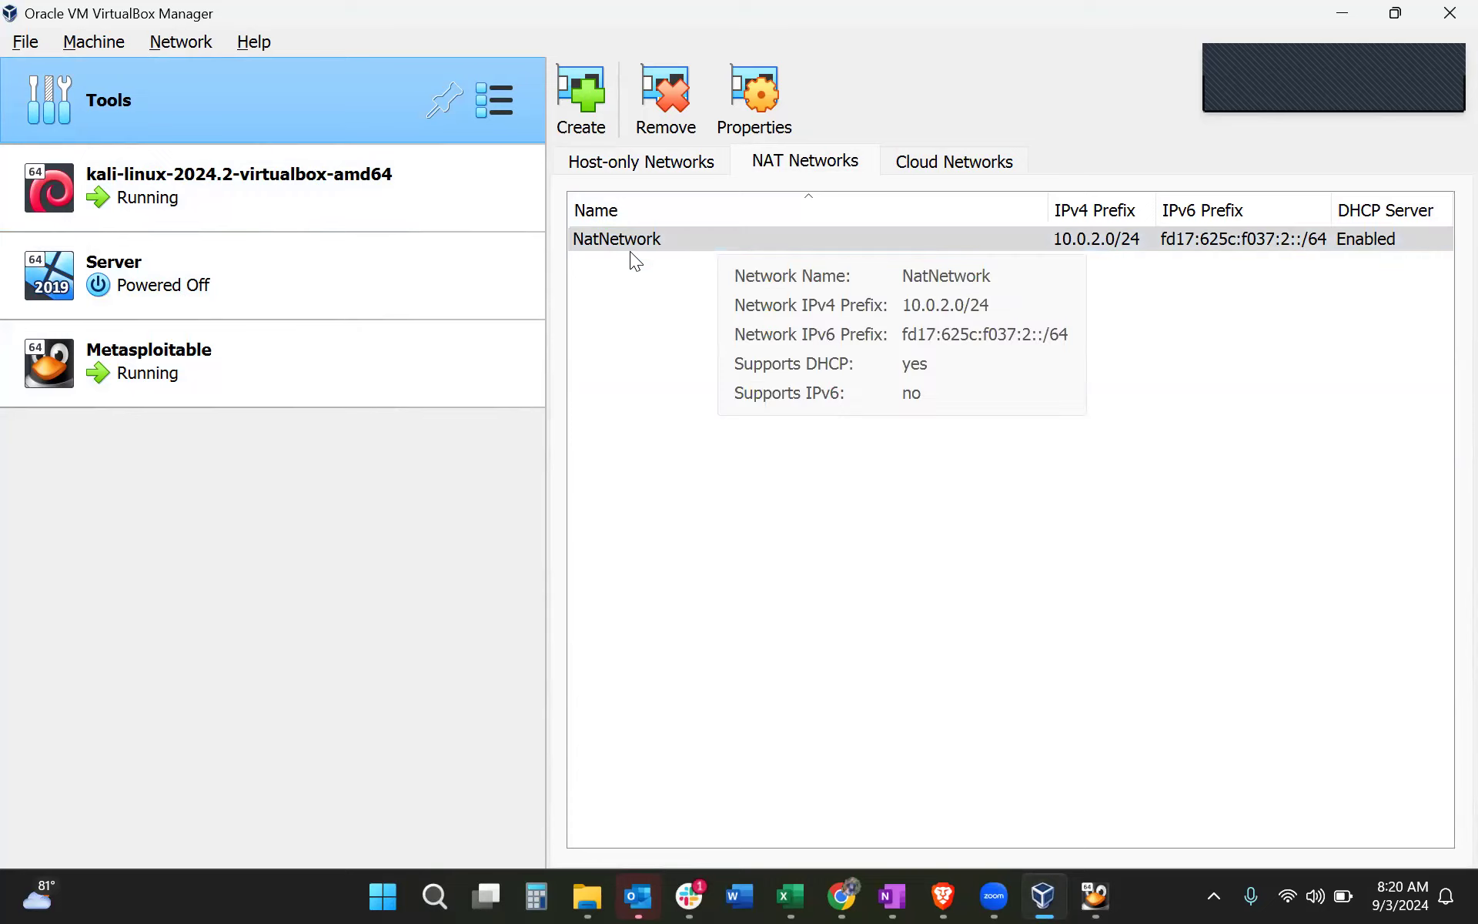
pyautogui.click(1099, 248)
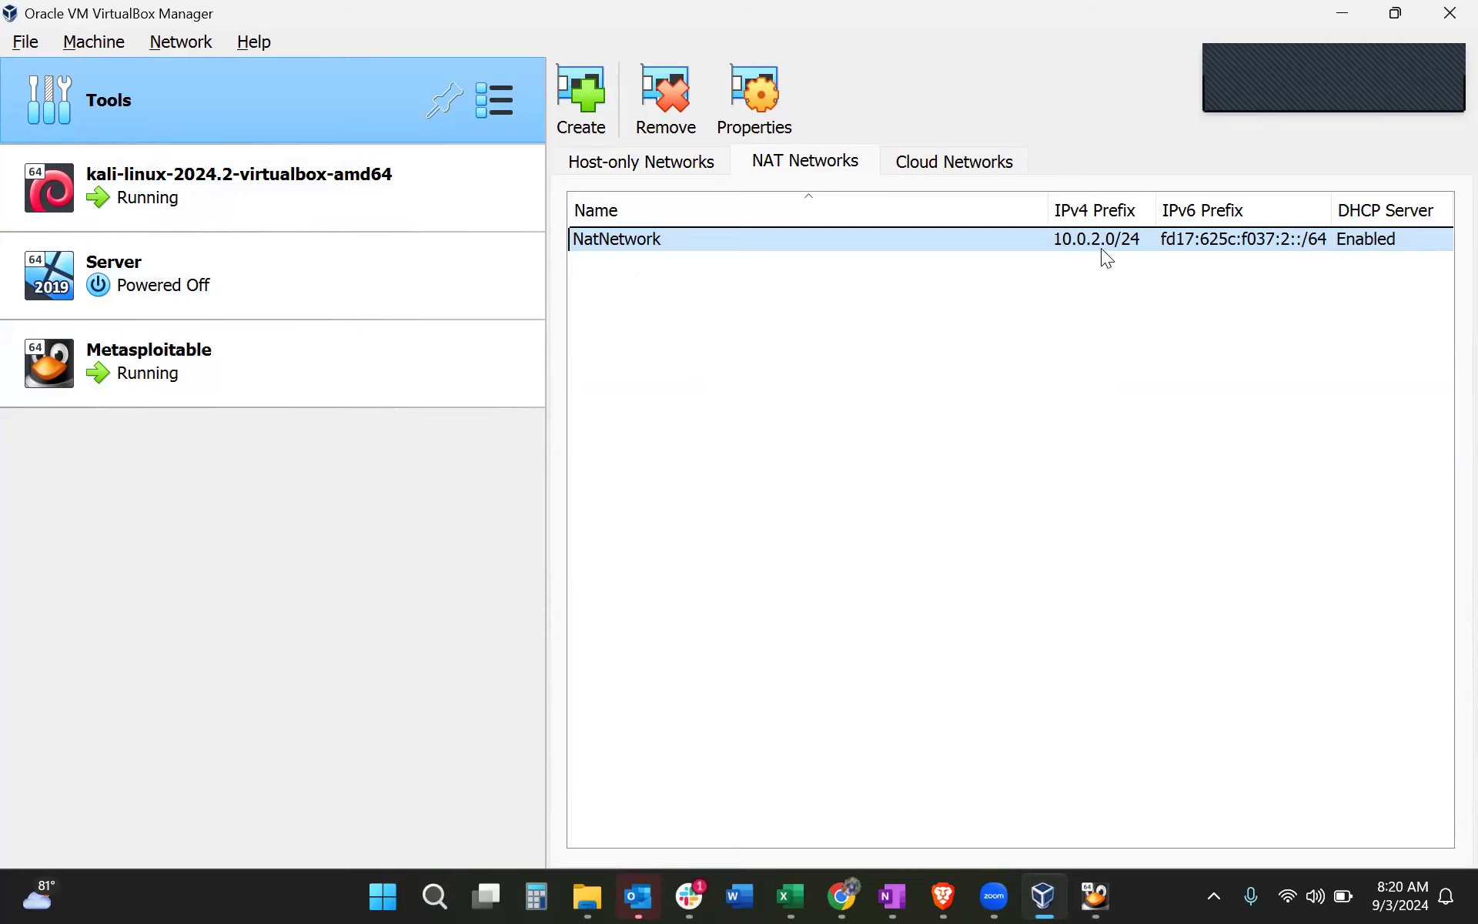
pyautogui.click(360, 190)
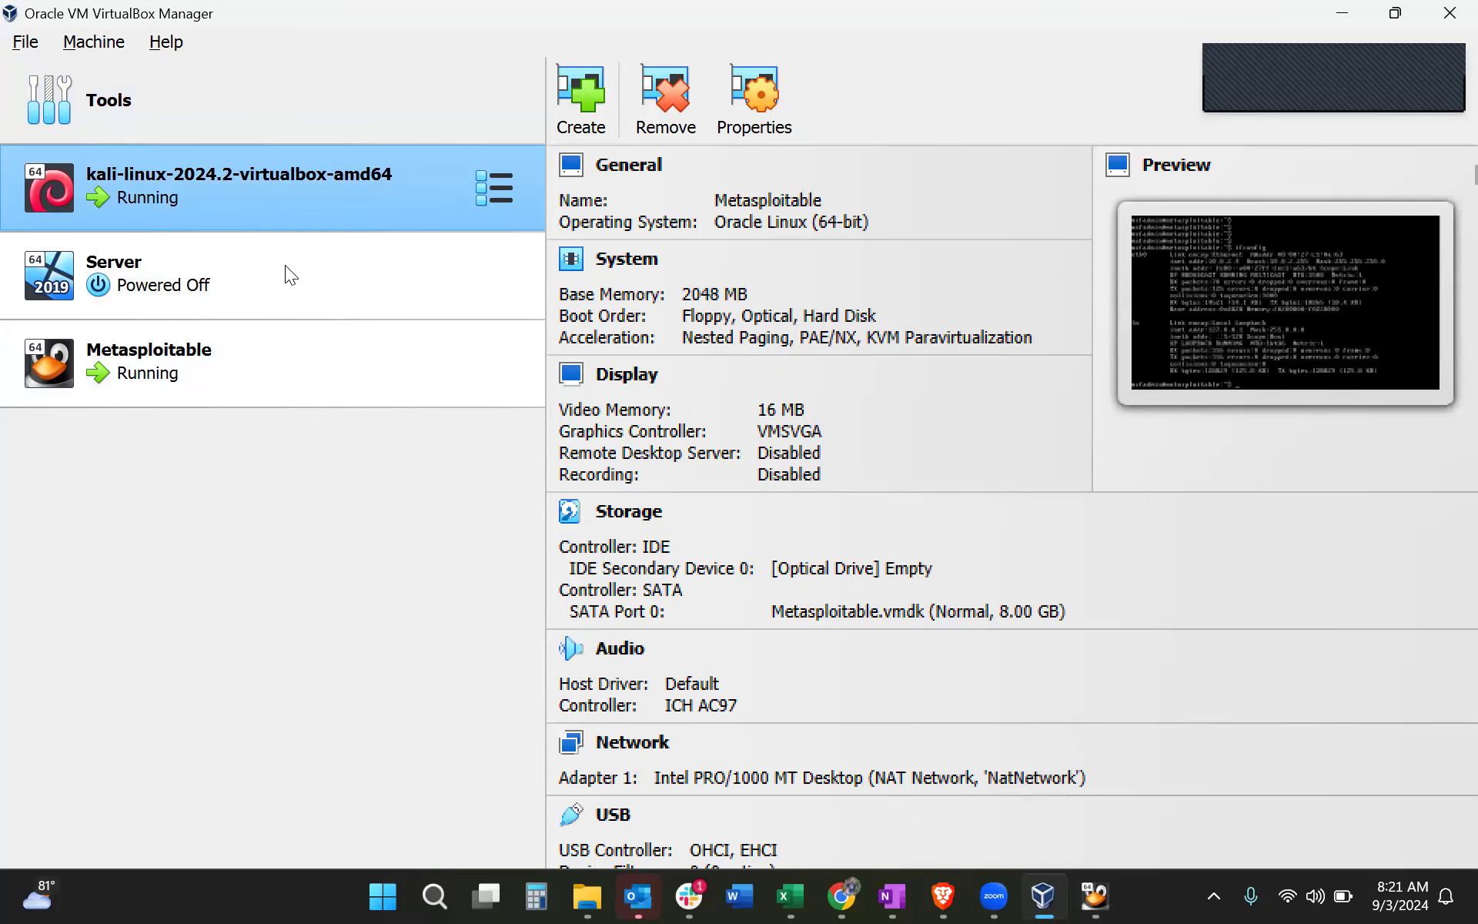
pyautogui.click(199, 286)
pyautogui.click(206, 374)
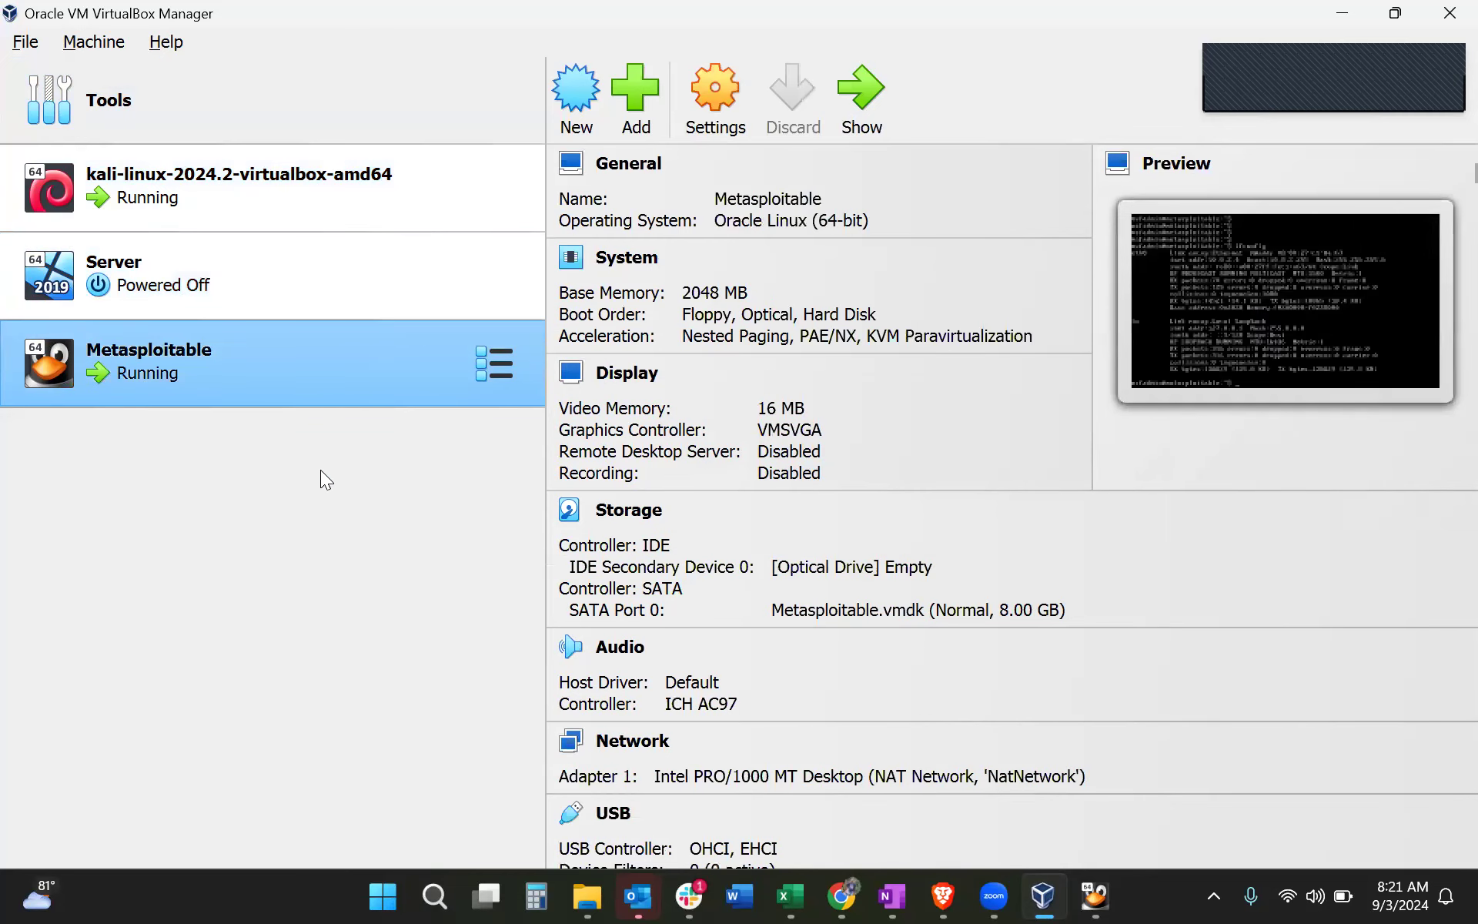
# Return to the Kali Linux machine and change the scan's target to 10.0.2.4
pyautogui.hotkey('alt', 'Tab')
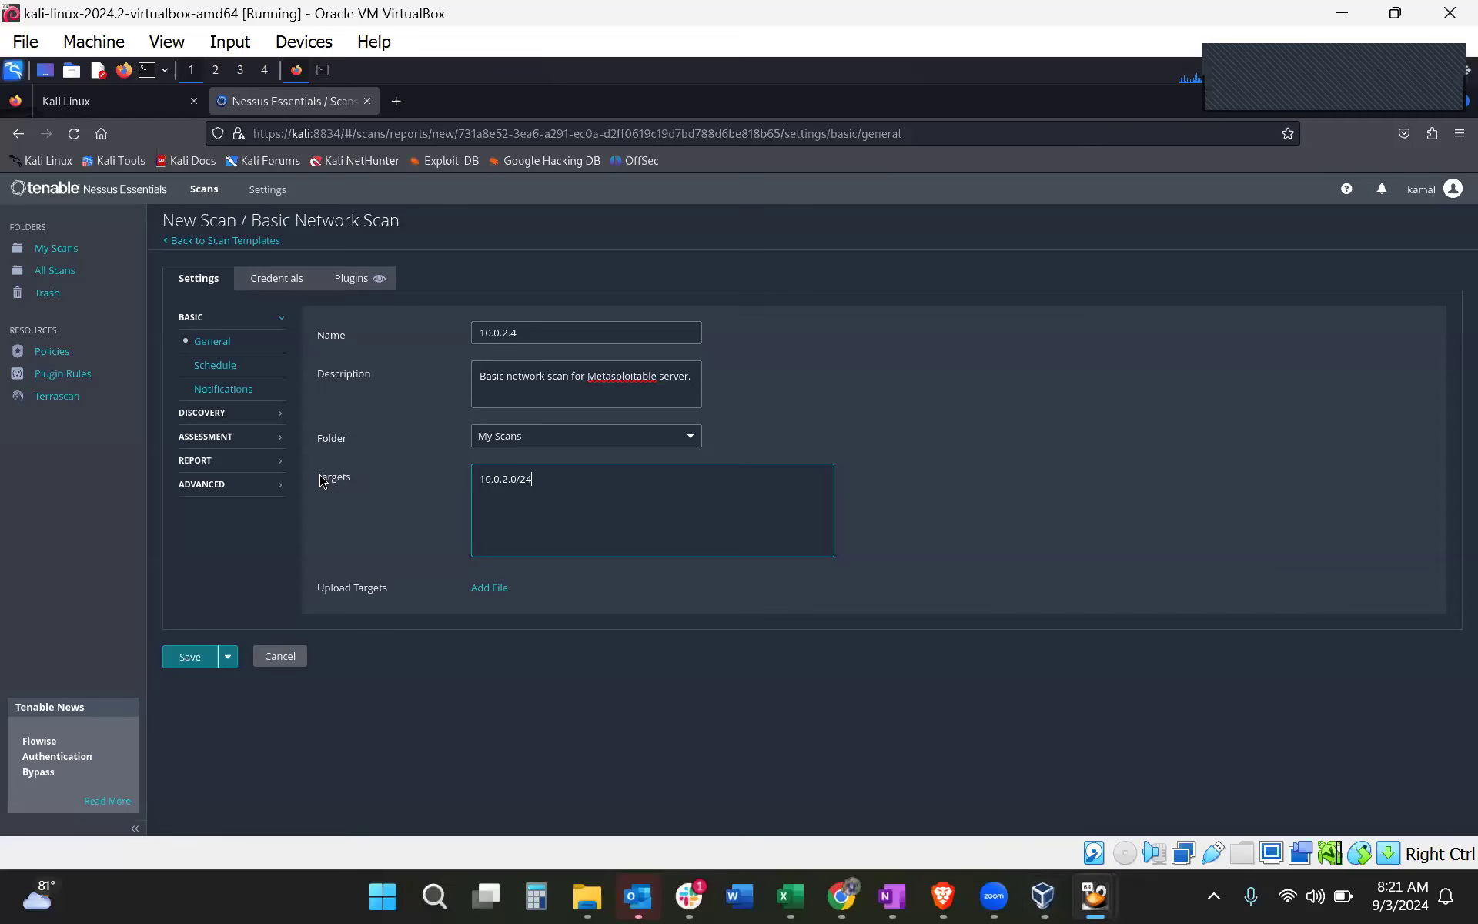
pyautogui.press('BackSpace')
pyautogui.press('BackSpace')
pyautogui.press('BackSpace')
pyautogui.press('BackSpace')
pyautogui.write('4')
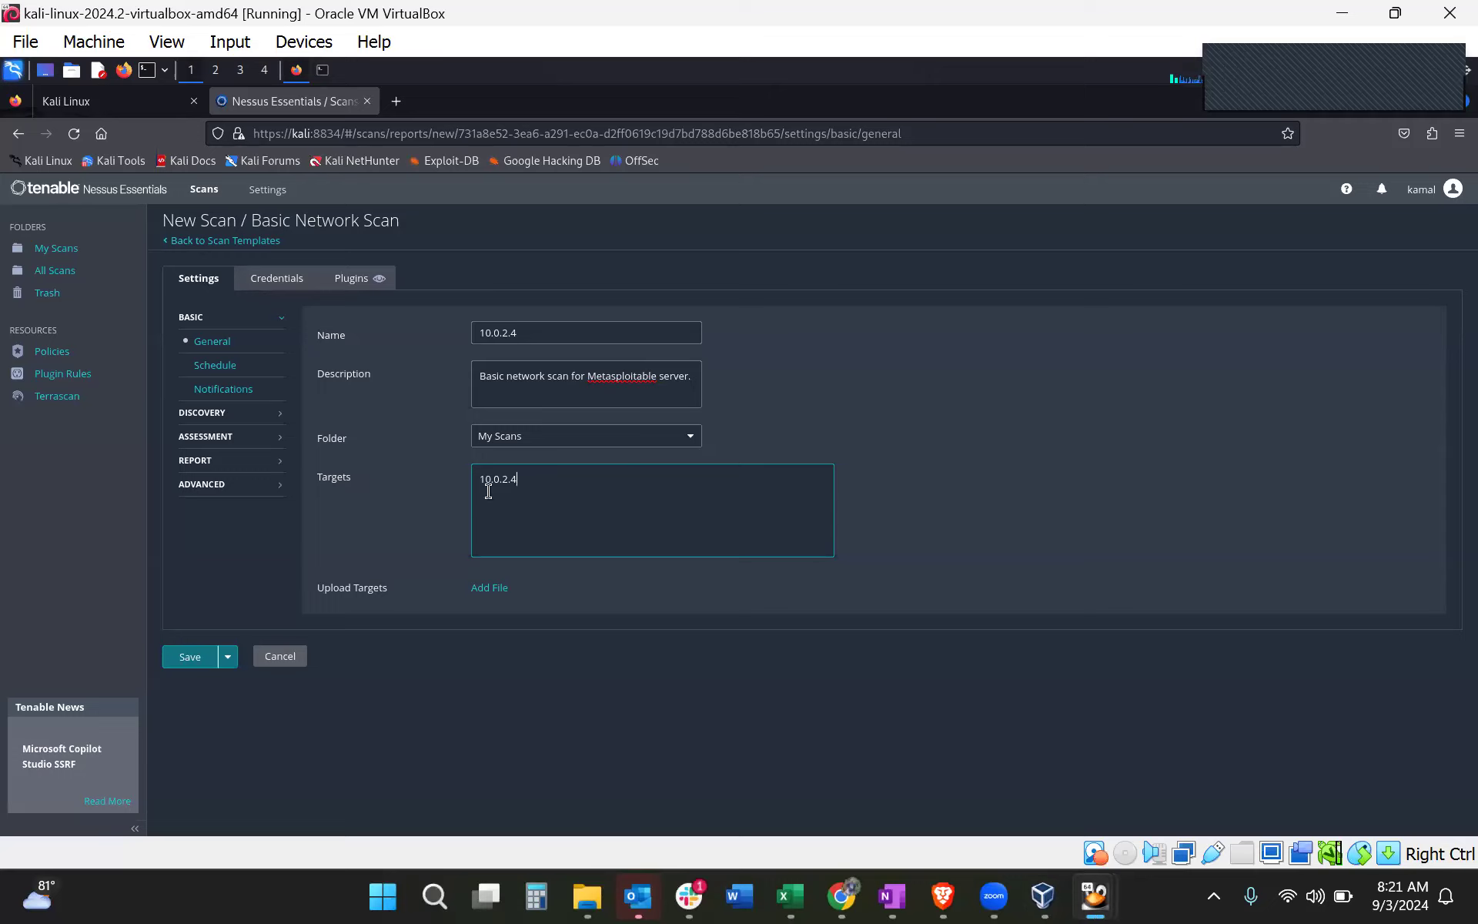
# Enable the scan's schedule to review its frequency options, and disable the schedule again
pyautogui.click(238, 373)
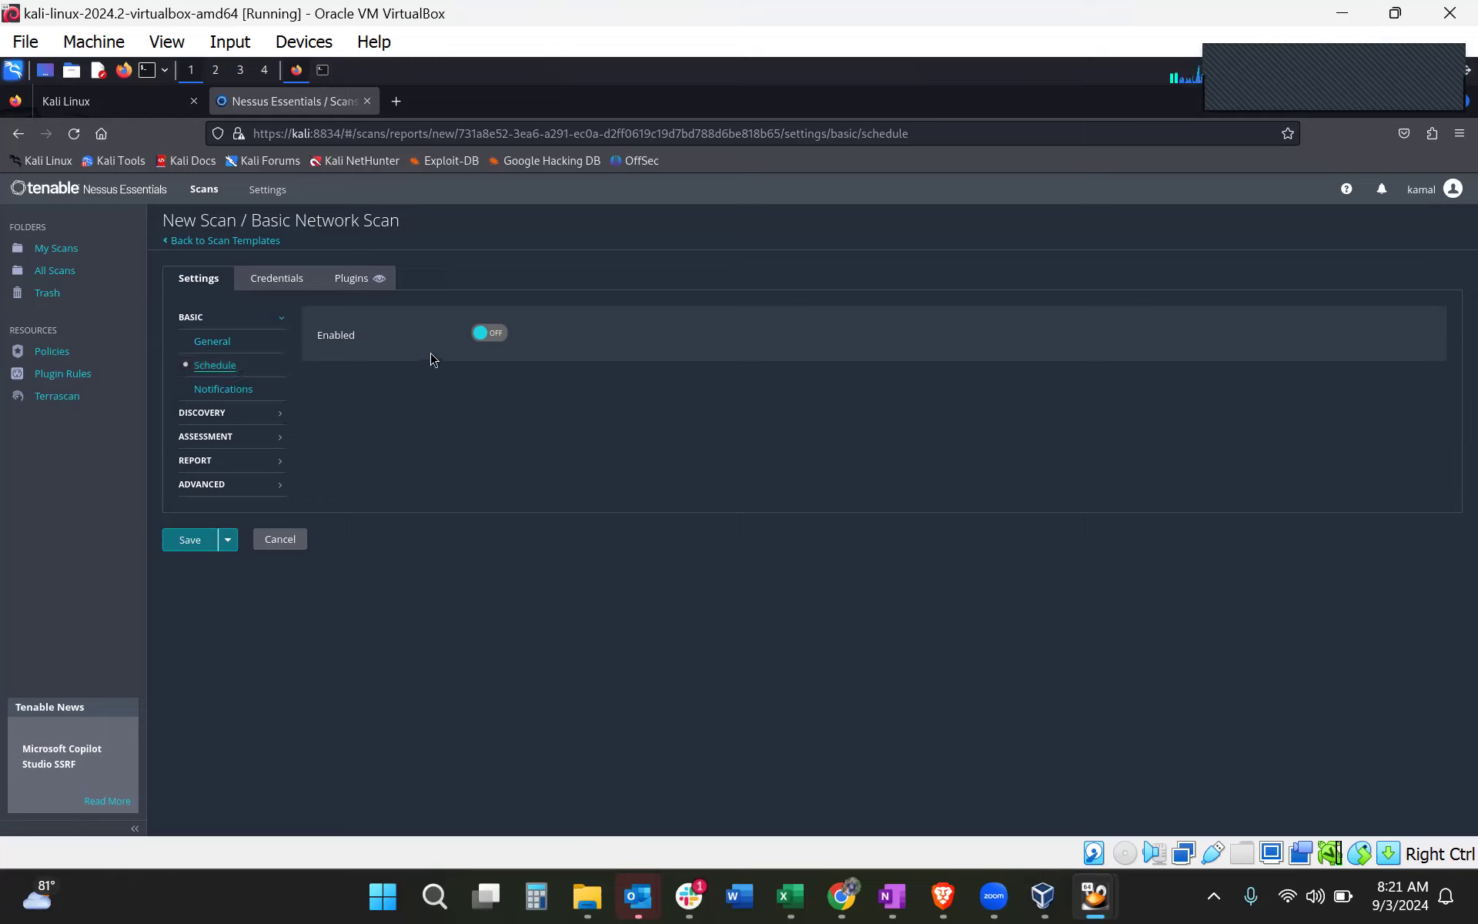
pyautogui.click(497, 341)
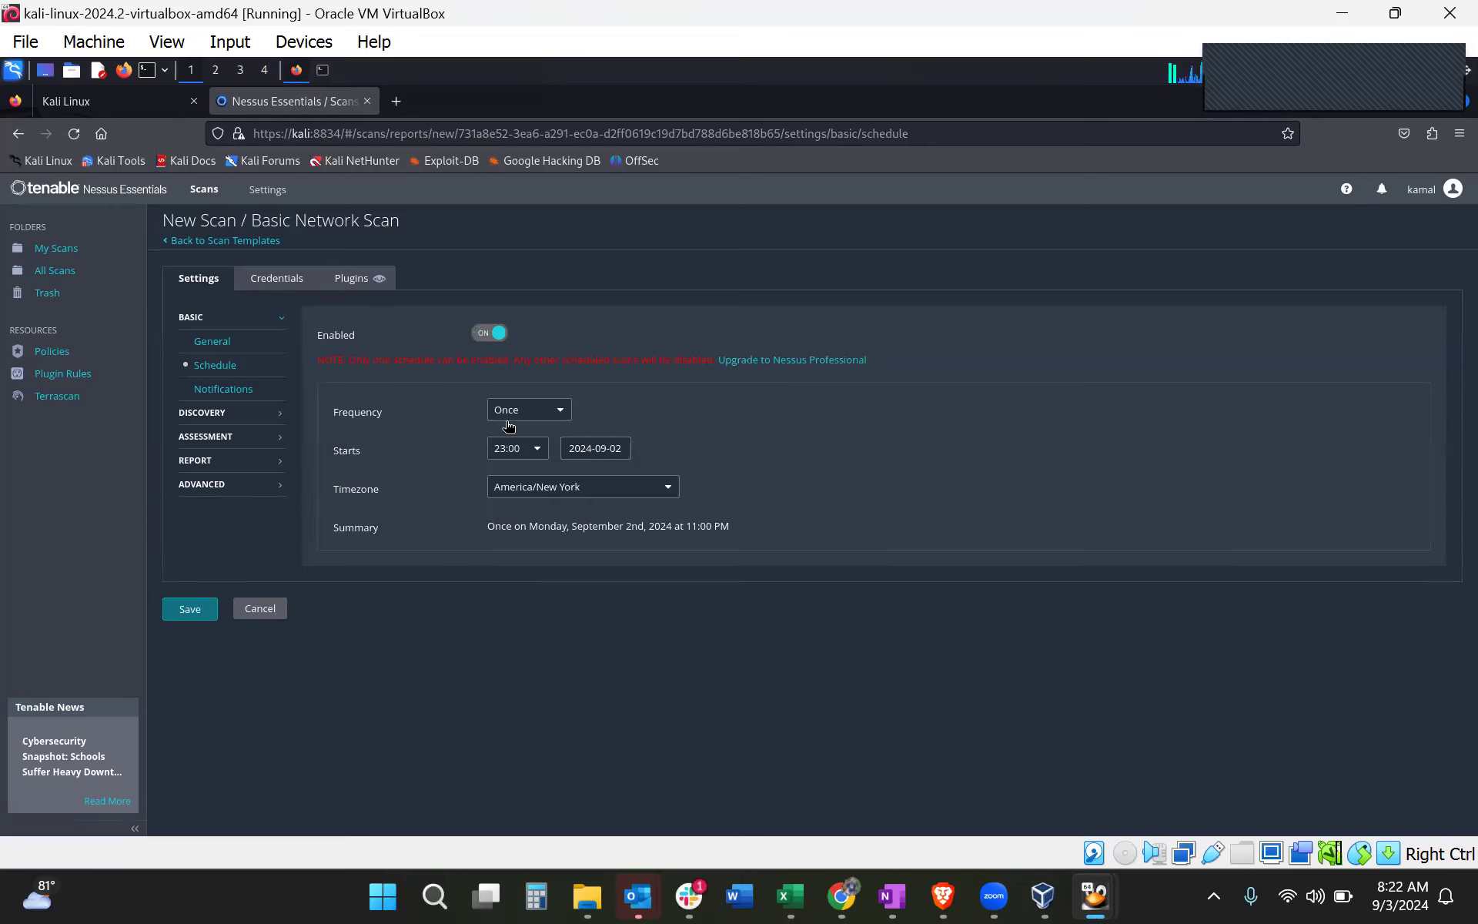
pyautogui.click(520, 415)
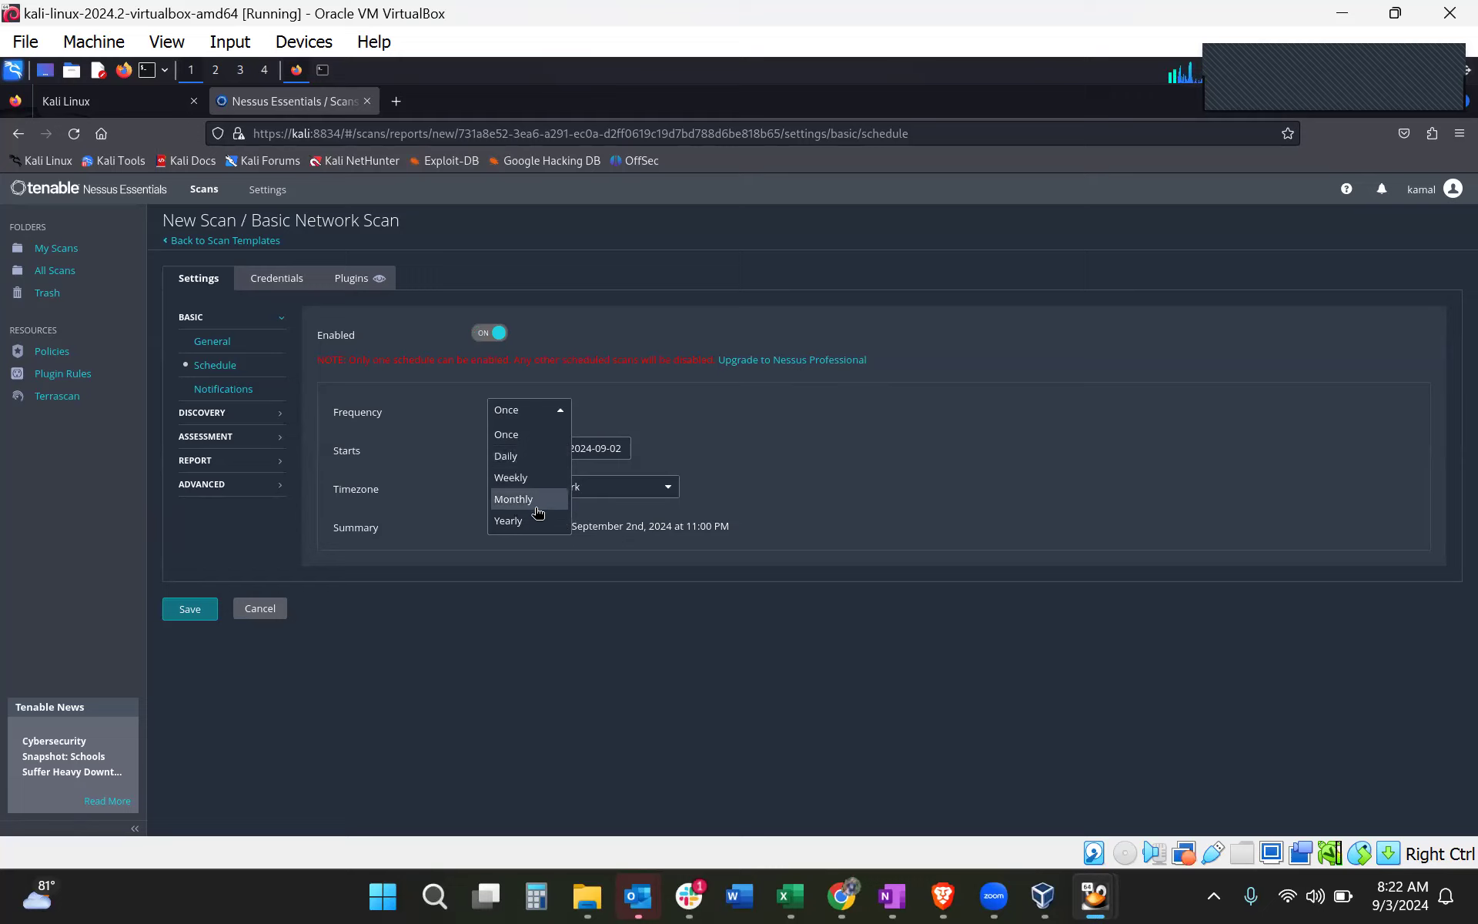
pyautogui.click(766, 465)
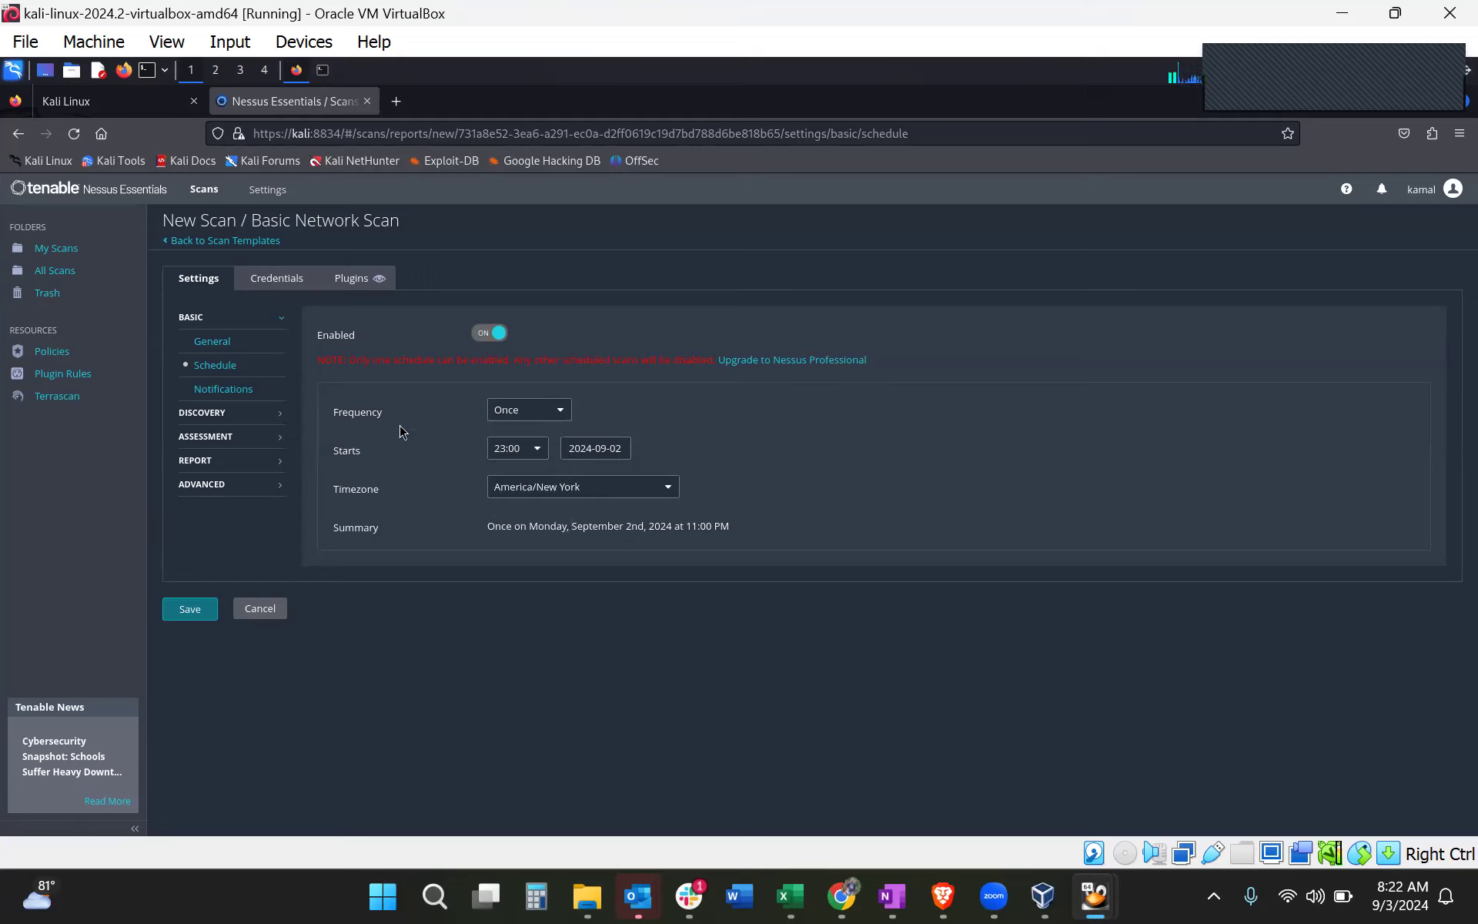
pyautogui.click(492, 337)
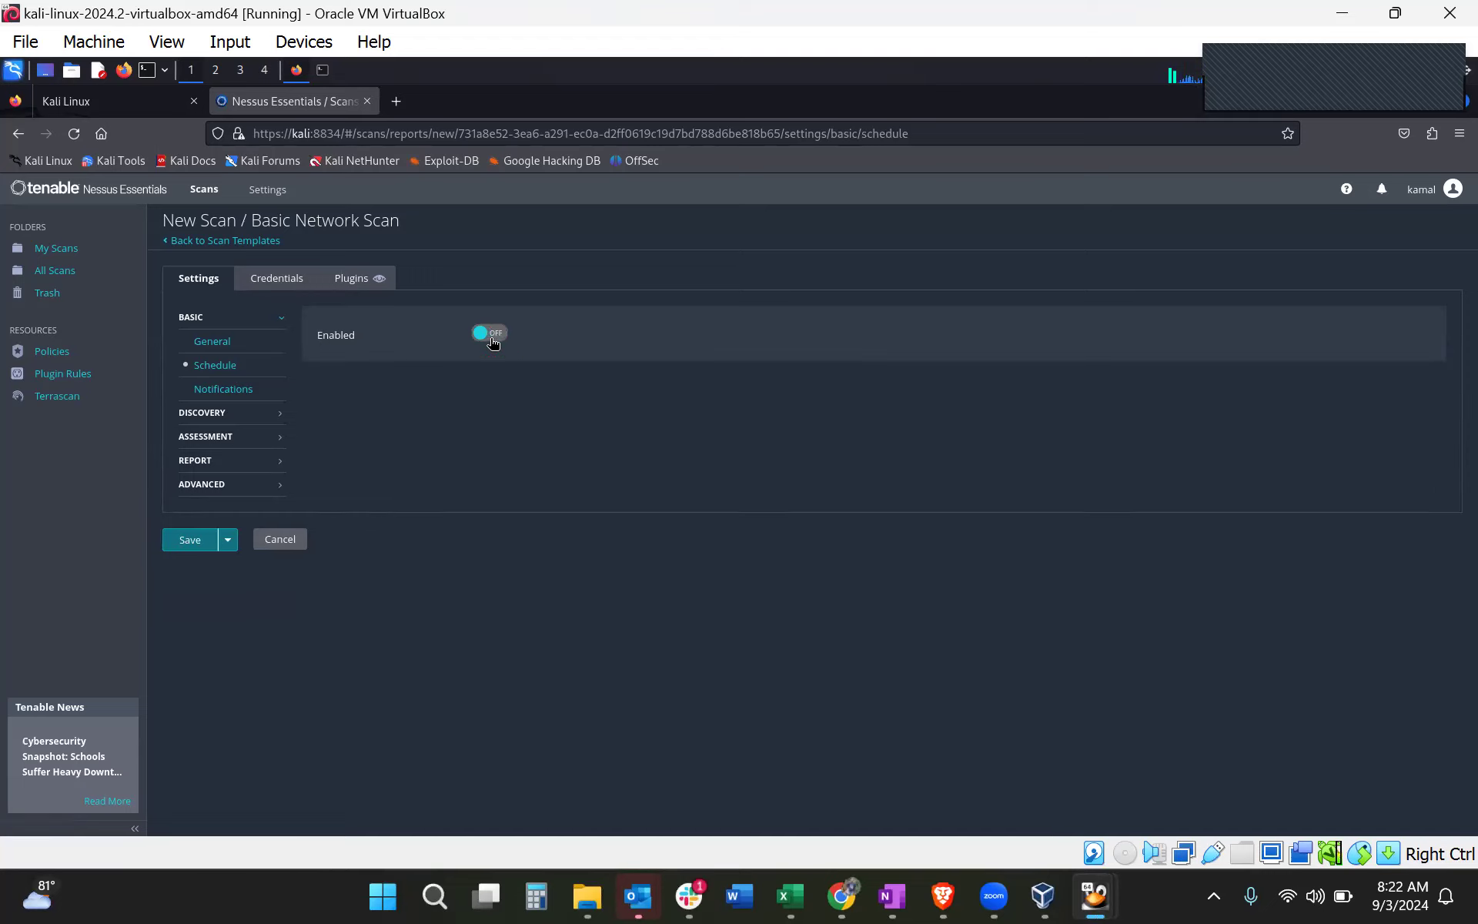
# Examine the scan's notification settings, including the field for e-mail recipients
pyautogui.click(247, 391)
pyautogui.click(542, 404)
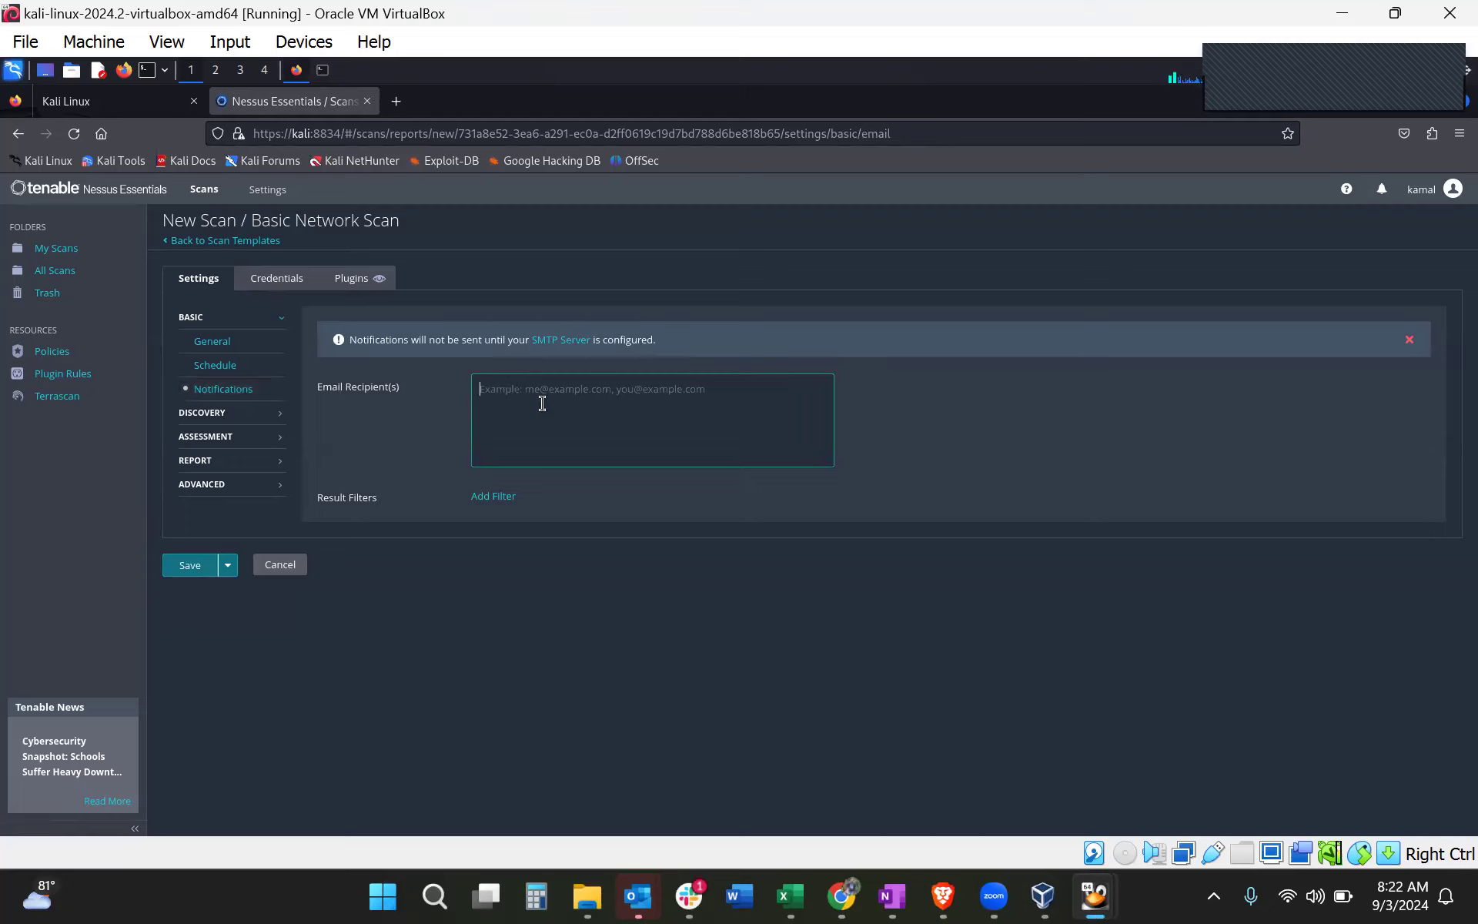
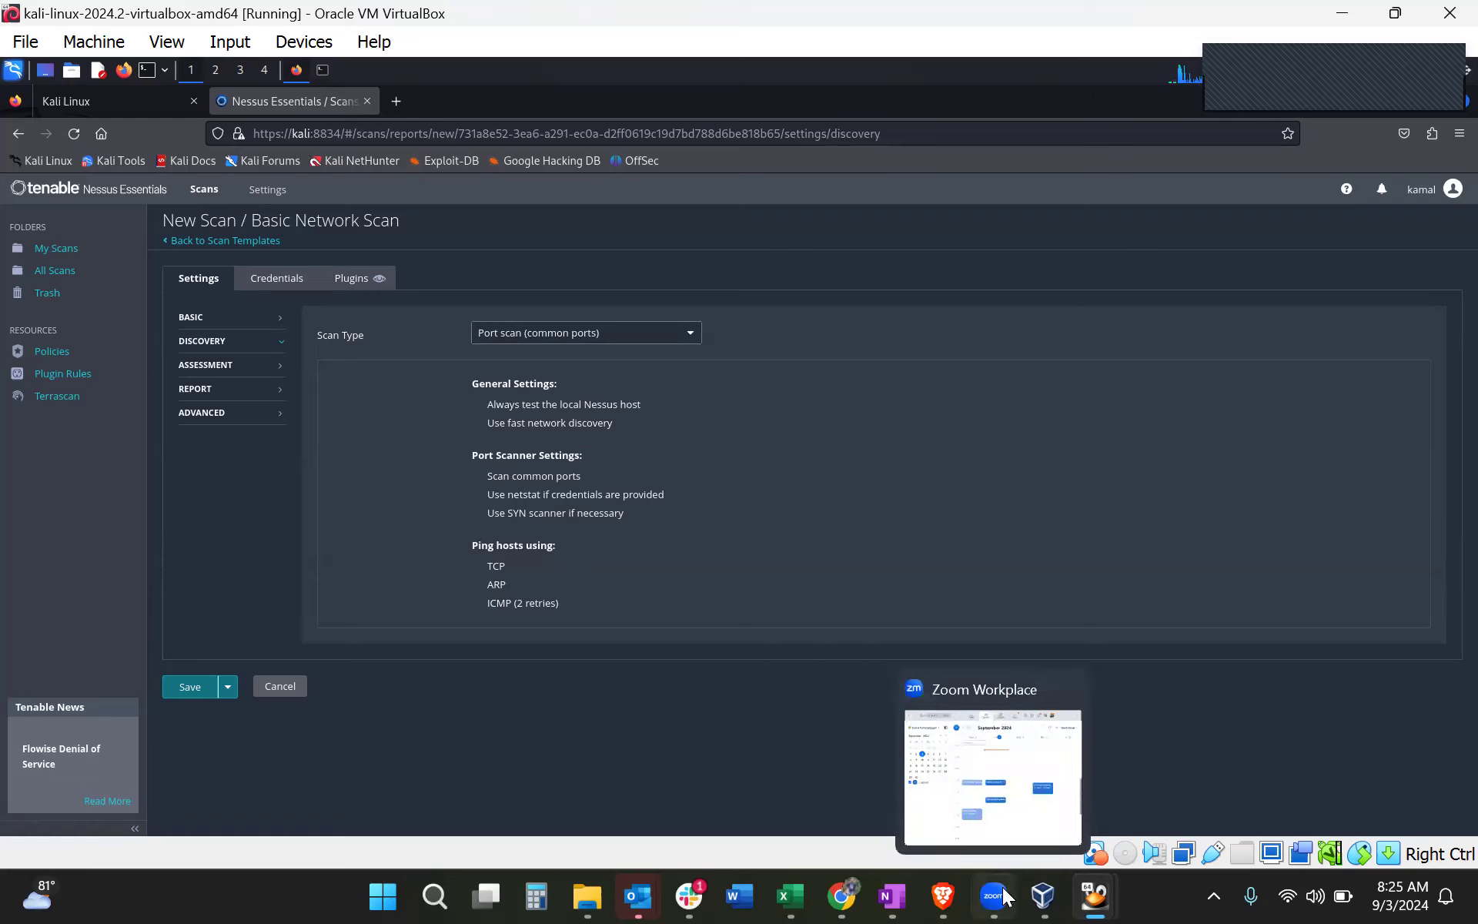
pyautogui.click(993, 895)
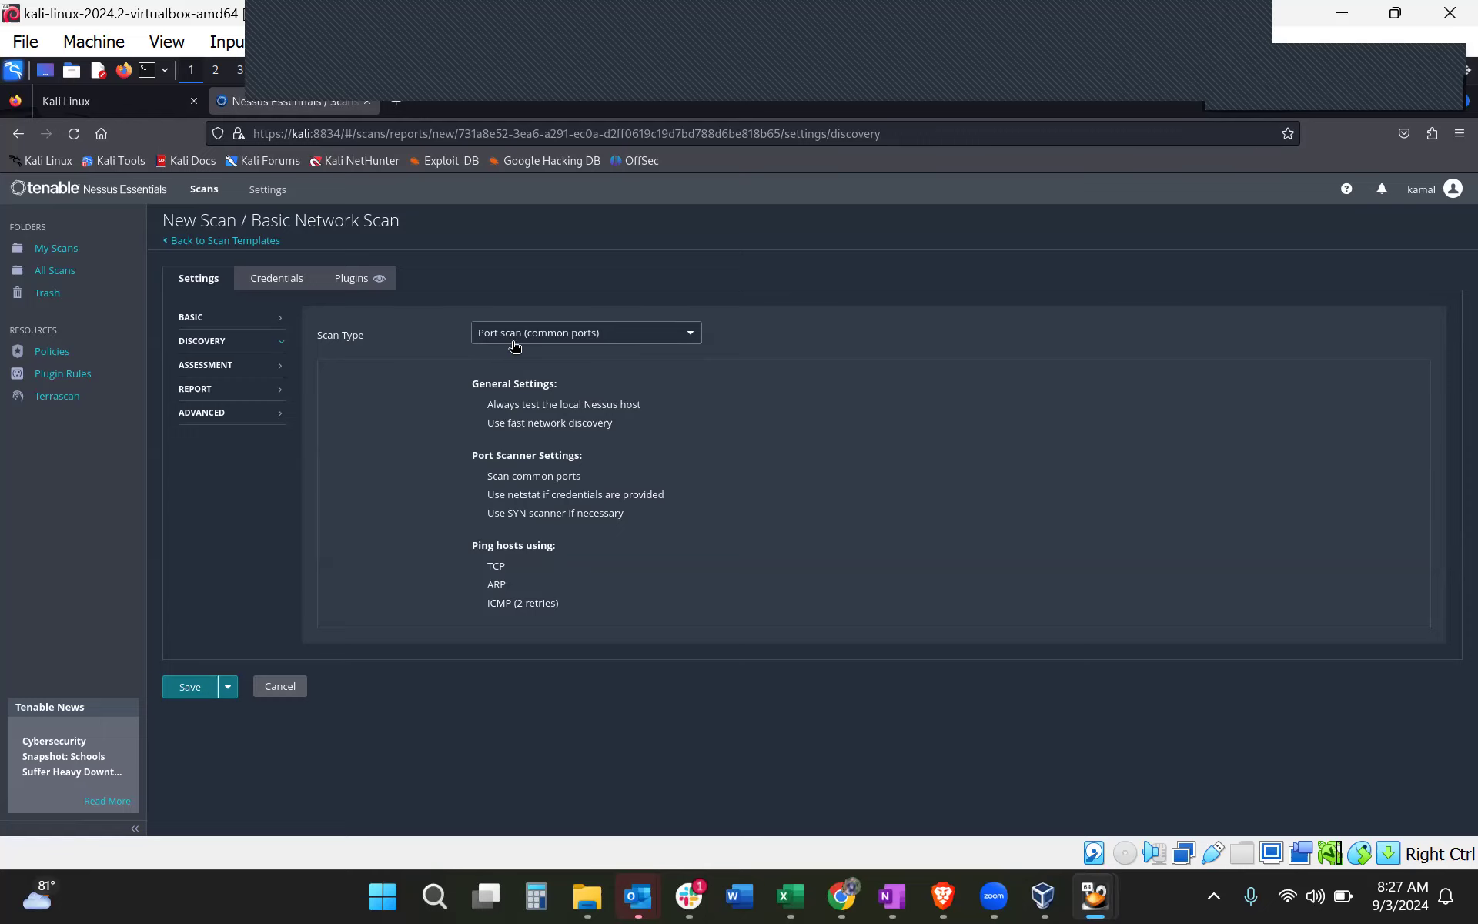
# Add an SSH host credential to the scan
pyautogui.click(265, 286)
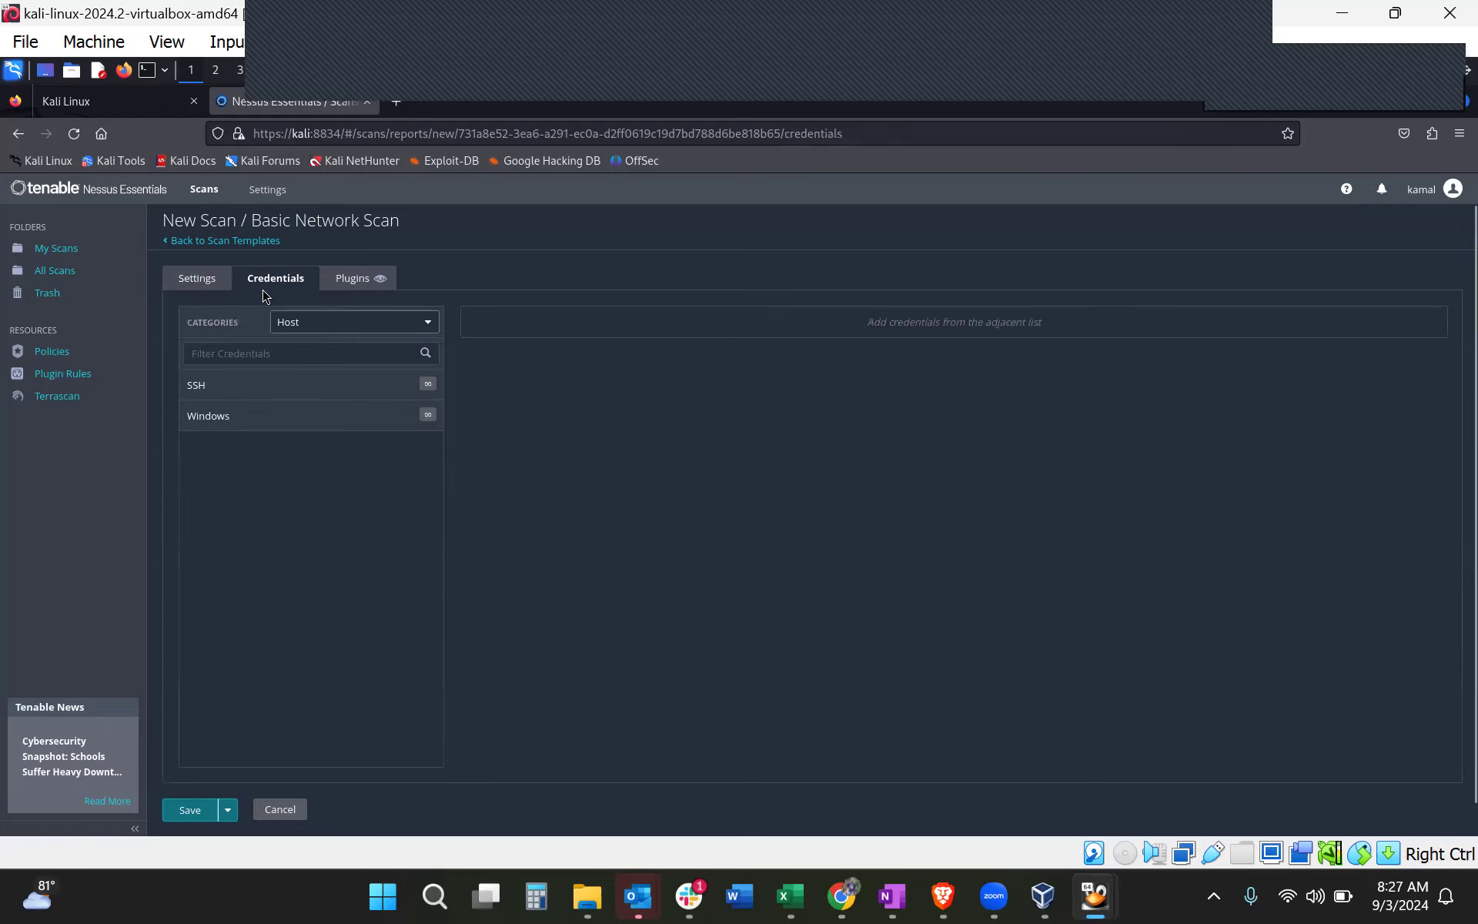
pyautogui.click(218, 398)
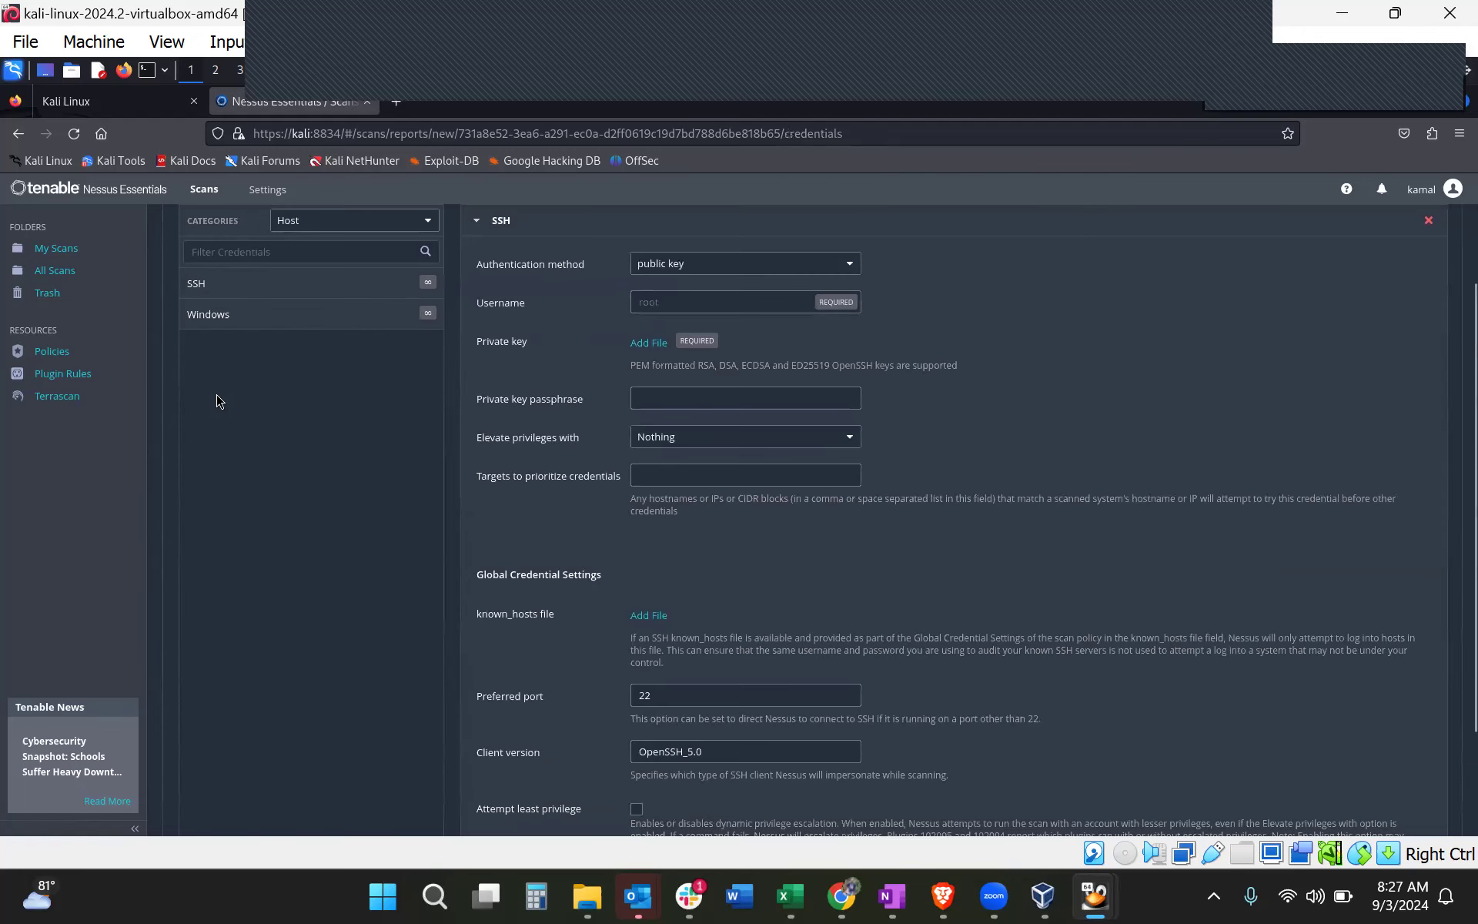
# Show the Metasploitable machine's console, enter a run of blank lines at its prompt, and minimize the console
pyautogui.moveTo(1087, 893)
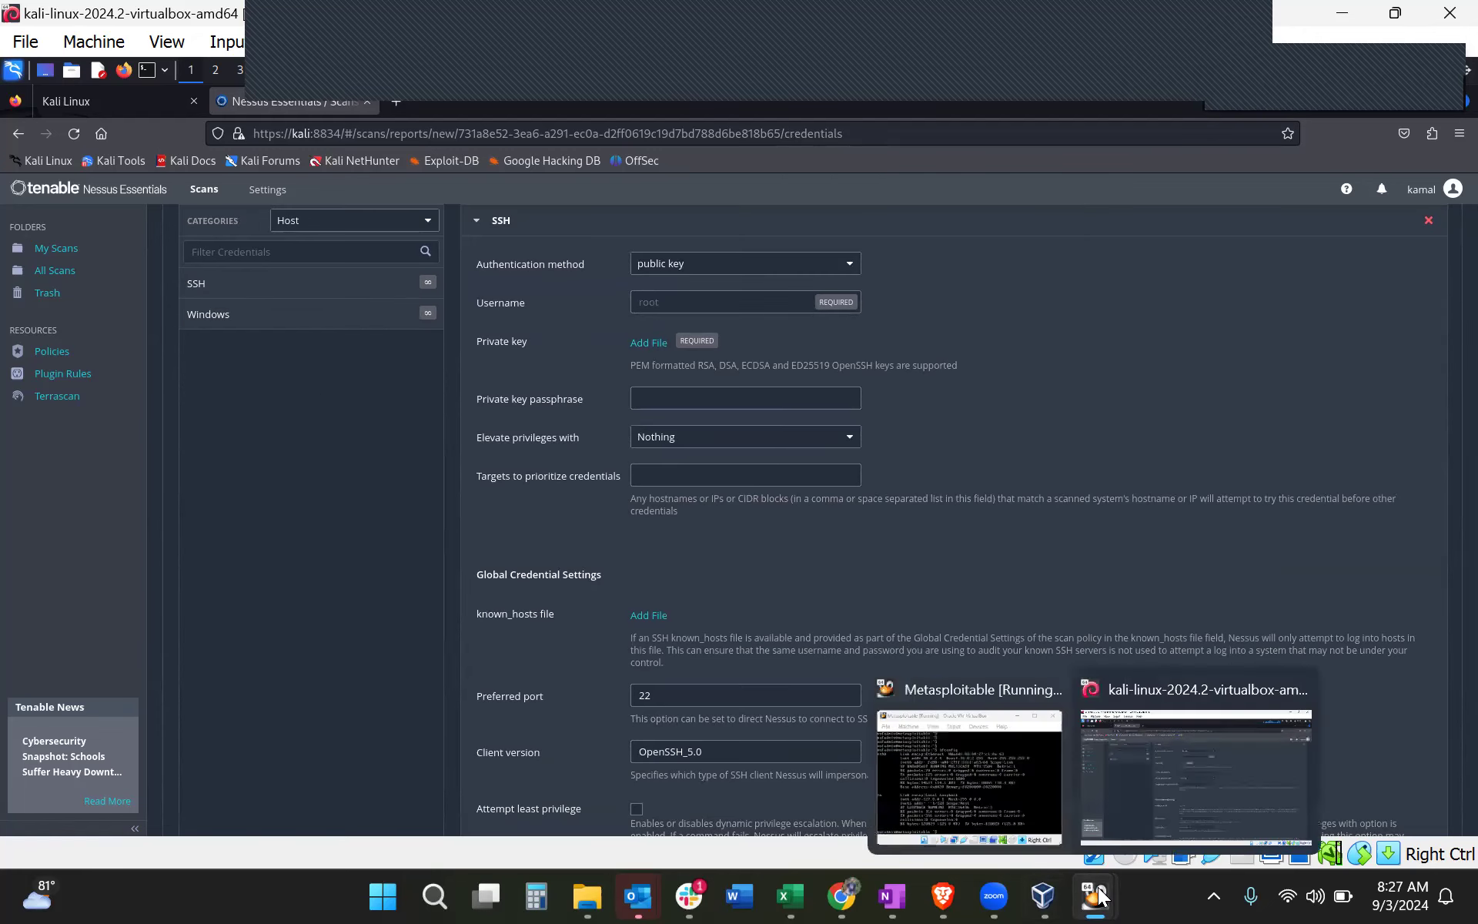
pyautogui.click(1013, 780)
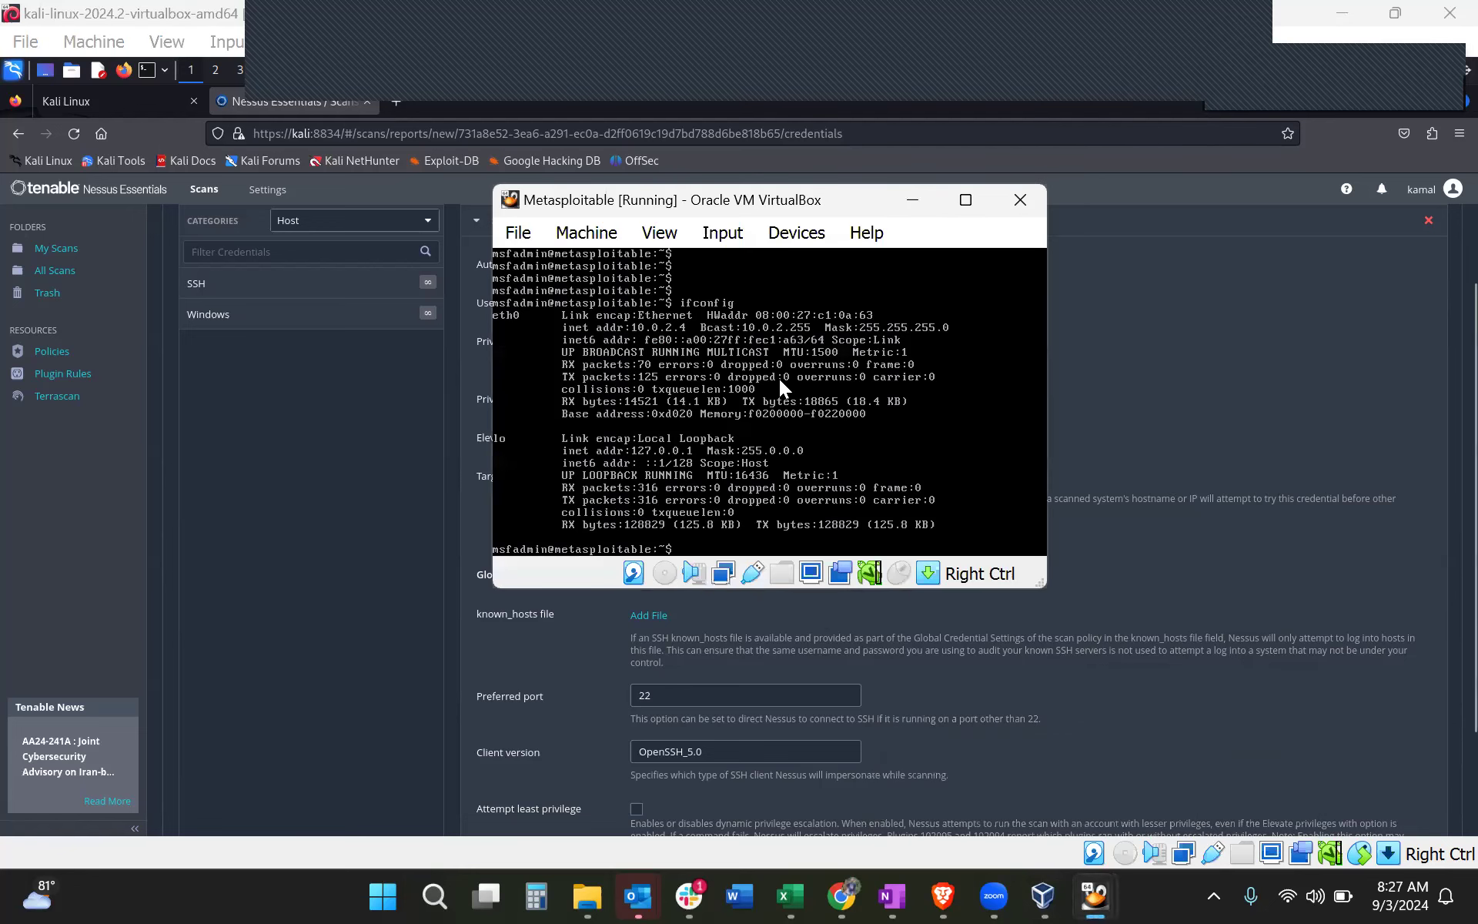
pyautogui.press('Return')
pyautogui.press('Return')
pyautogui.press('Return')
pyautogui.press('Return')
pyautogui.press('Return')
pyautogui.press('Return')
pyautogui.press('Return')
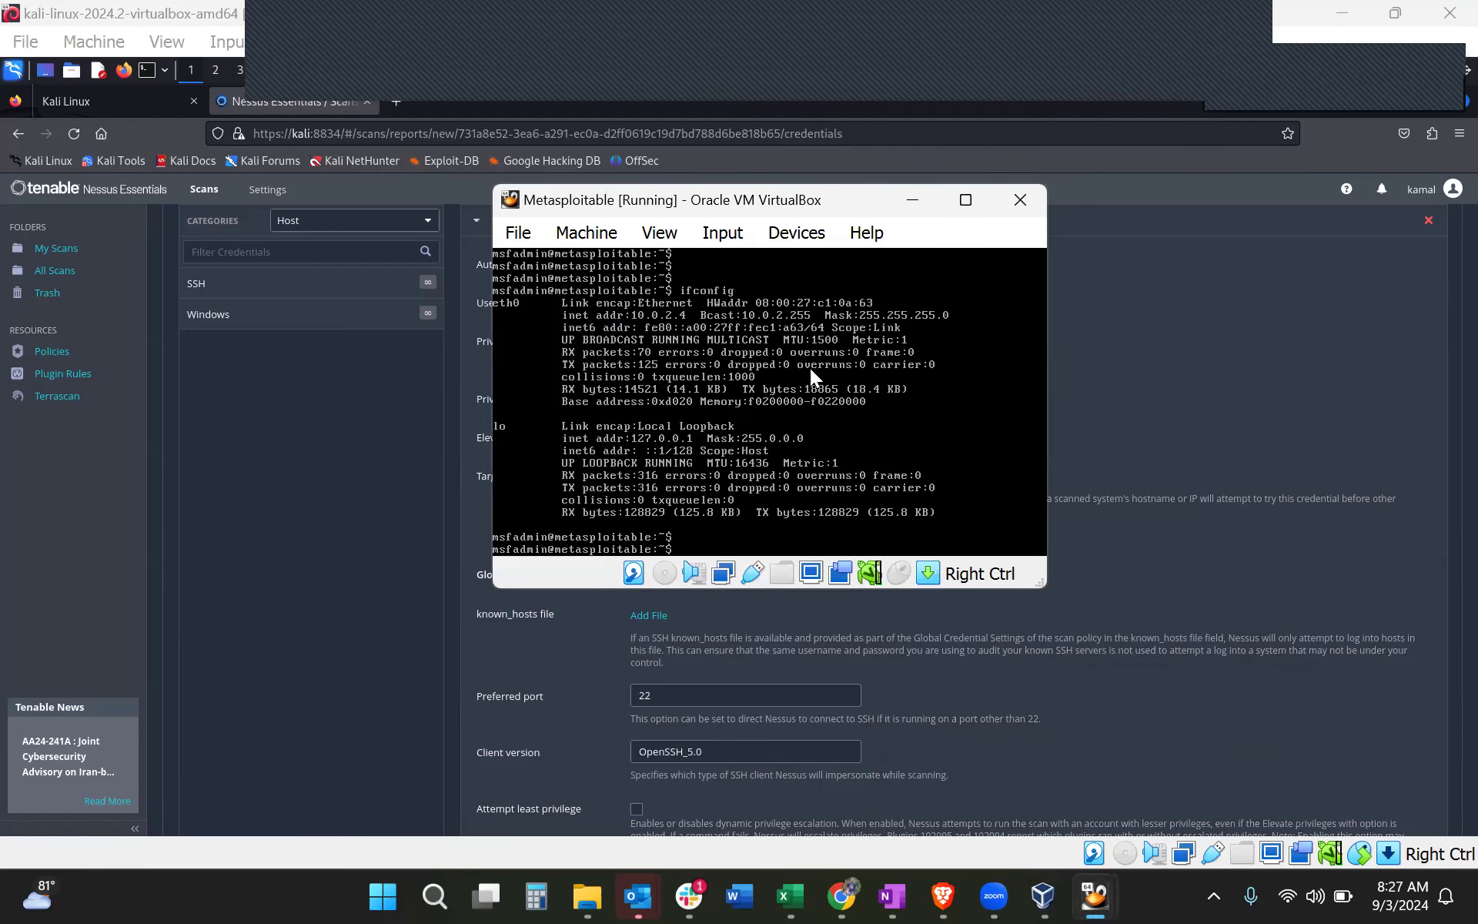
pyautogui.press('Return')
pyautogui.press('Return')
pyautogui.press('Return')
pyautogui.press('Return')
pyautogui.press('Return')
pyautogui.press('Return')
pyautogui.press('Return')
pyautogui.press('Return')
pyautogui.press('Return')
pyautogui.press('Return')
pyautogui.press('Return')
pyautogui.press('Return')
pyautogui.press('Return')
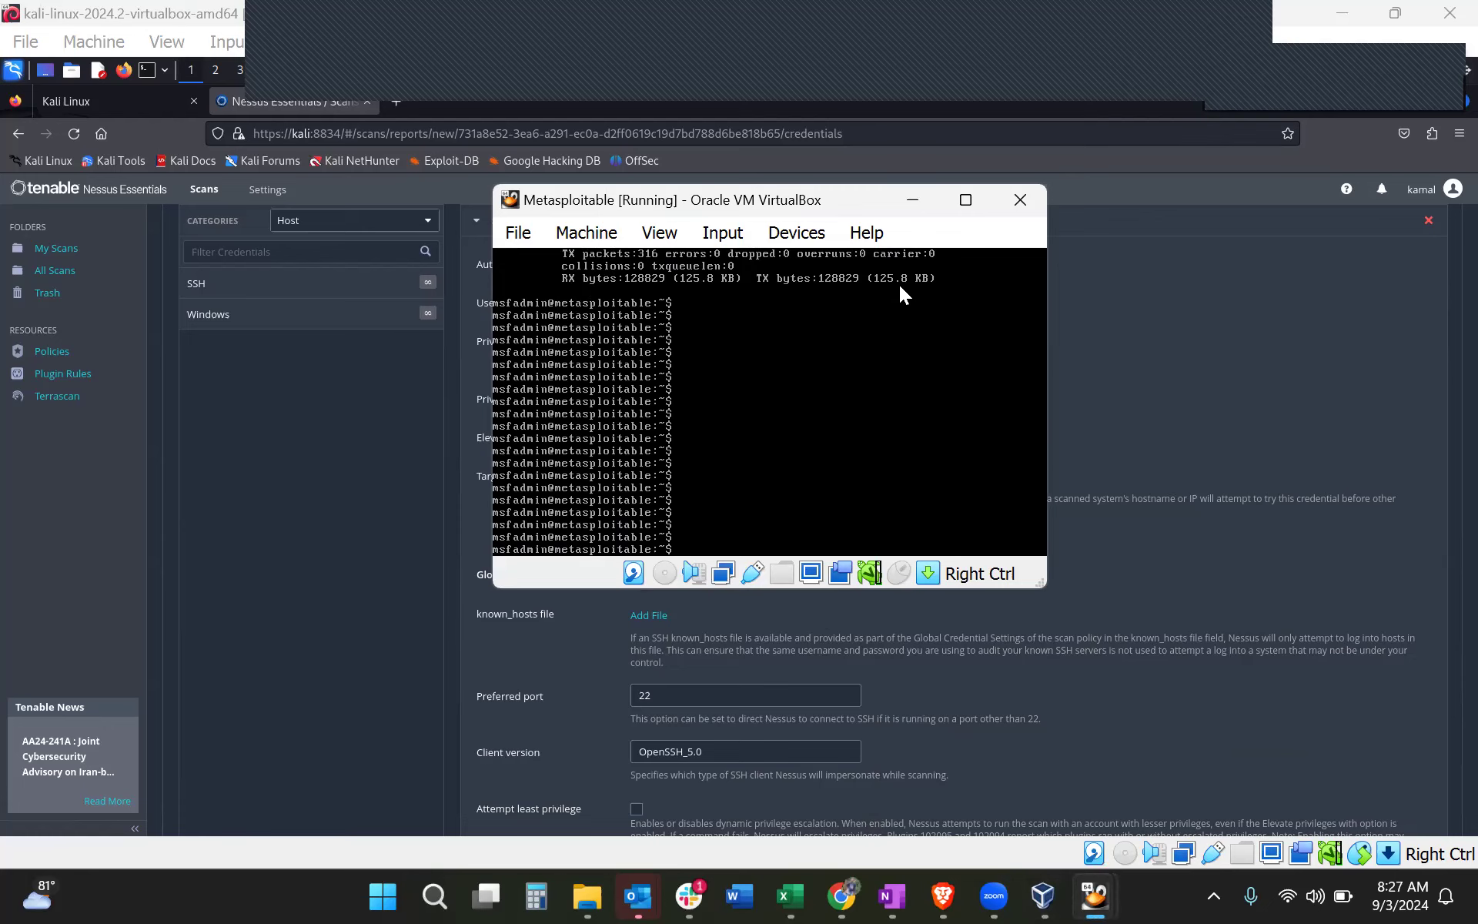
pyautogui.click(917, 206)
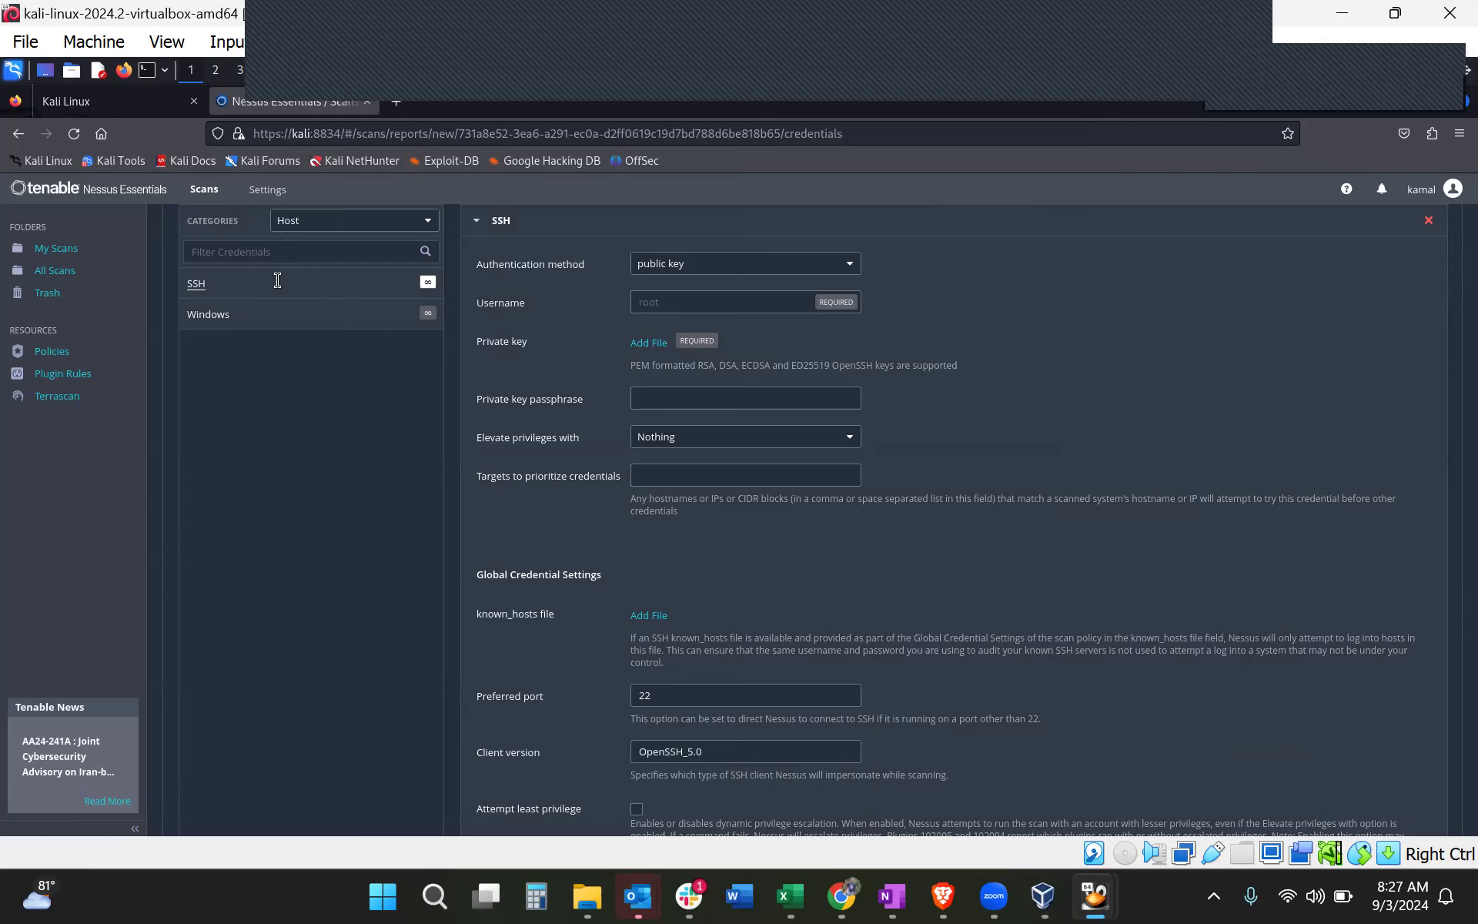
# Try the password and certificate authentication methods for the open SSH credential
pyautogui.scroll(-1, 281, 286)
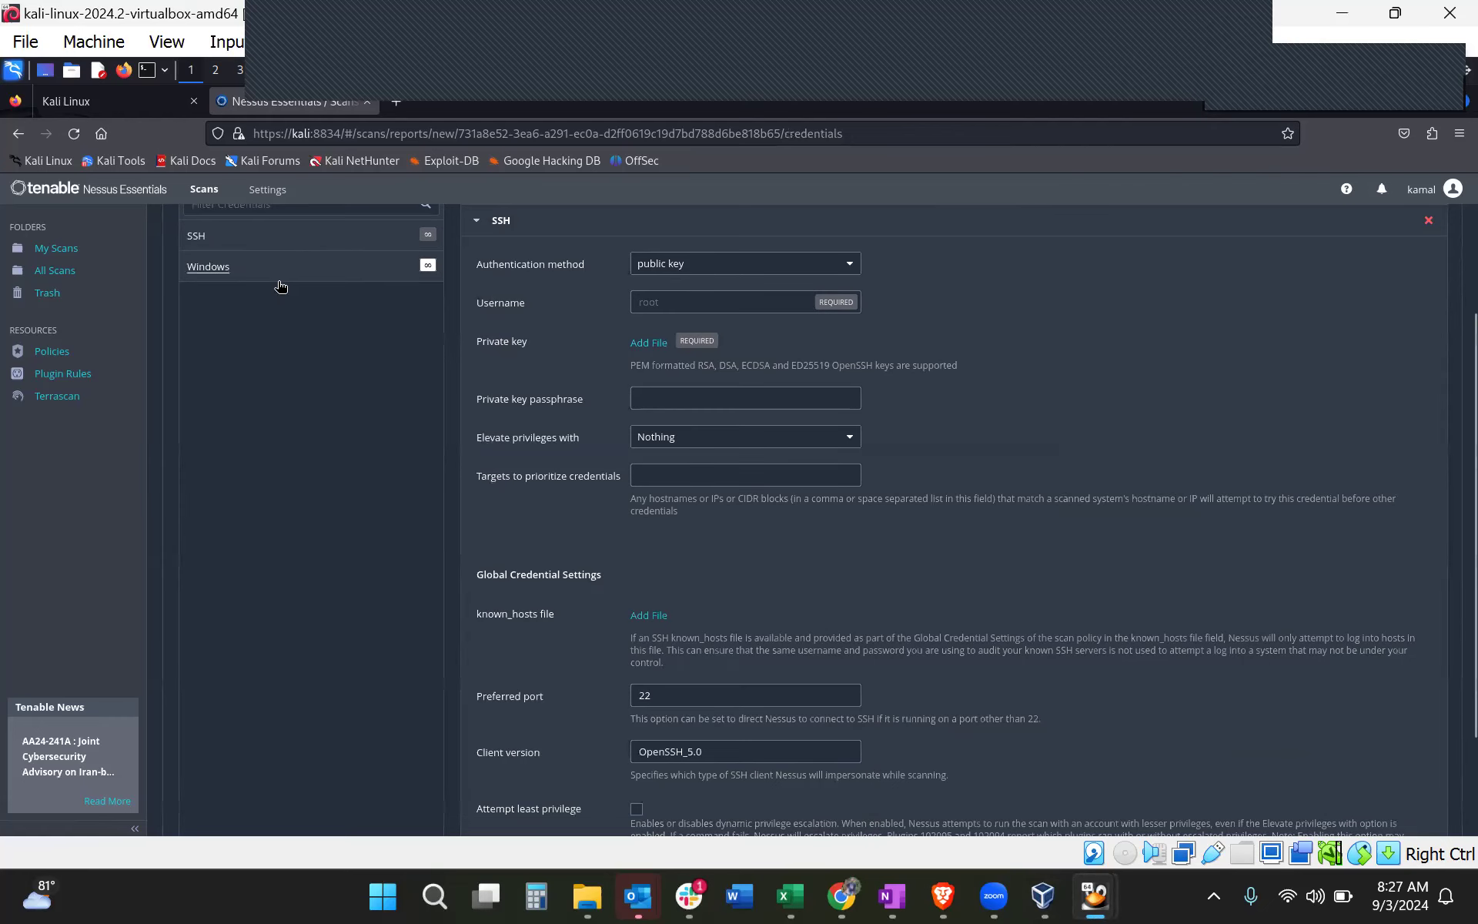
pyautogui.click(683, 268)
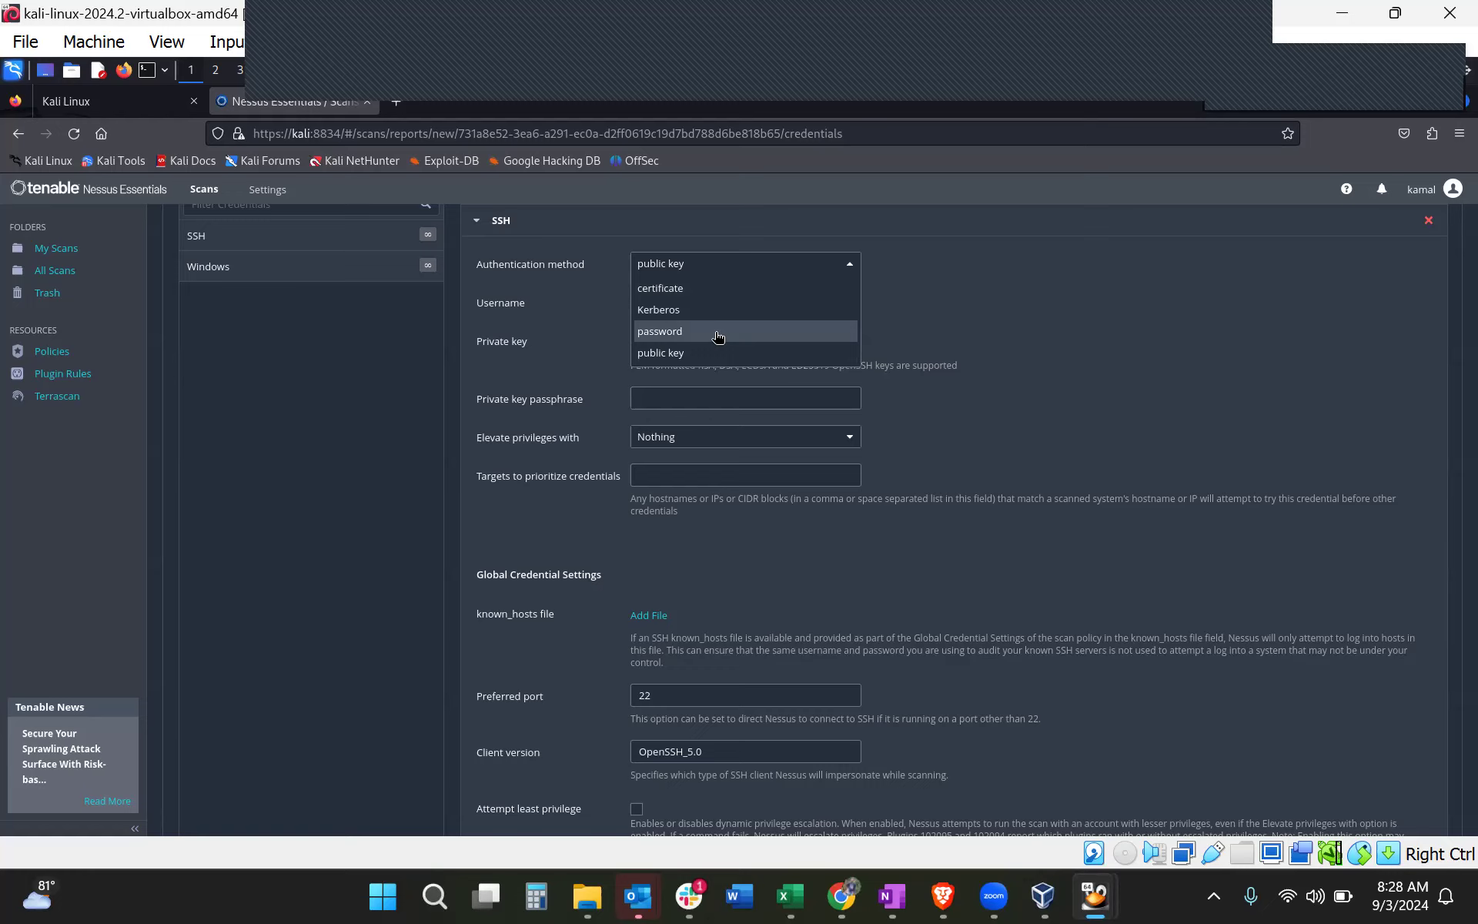
pyautogui.click(914, 297)
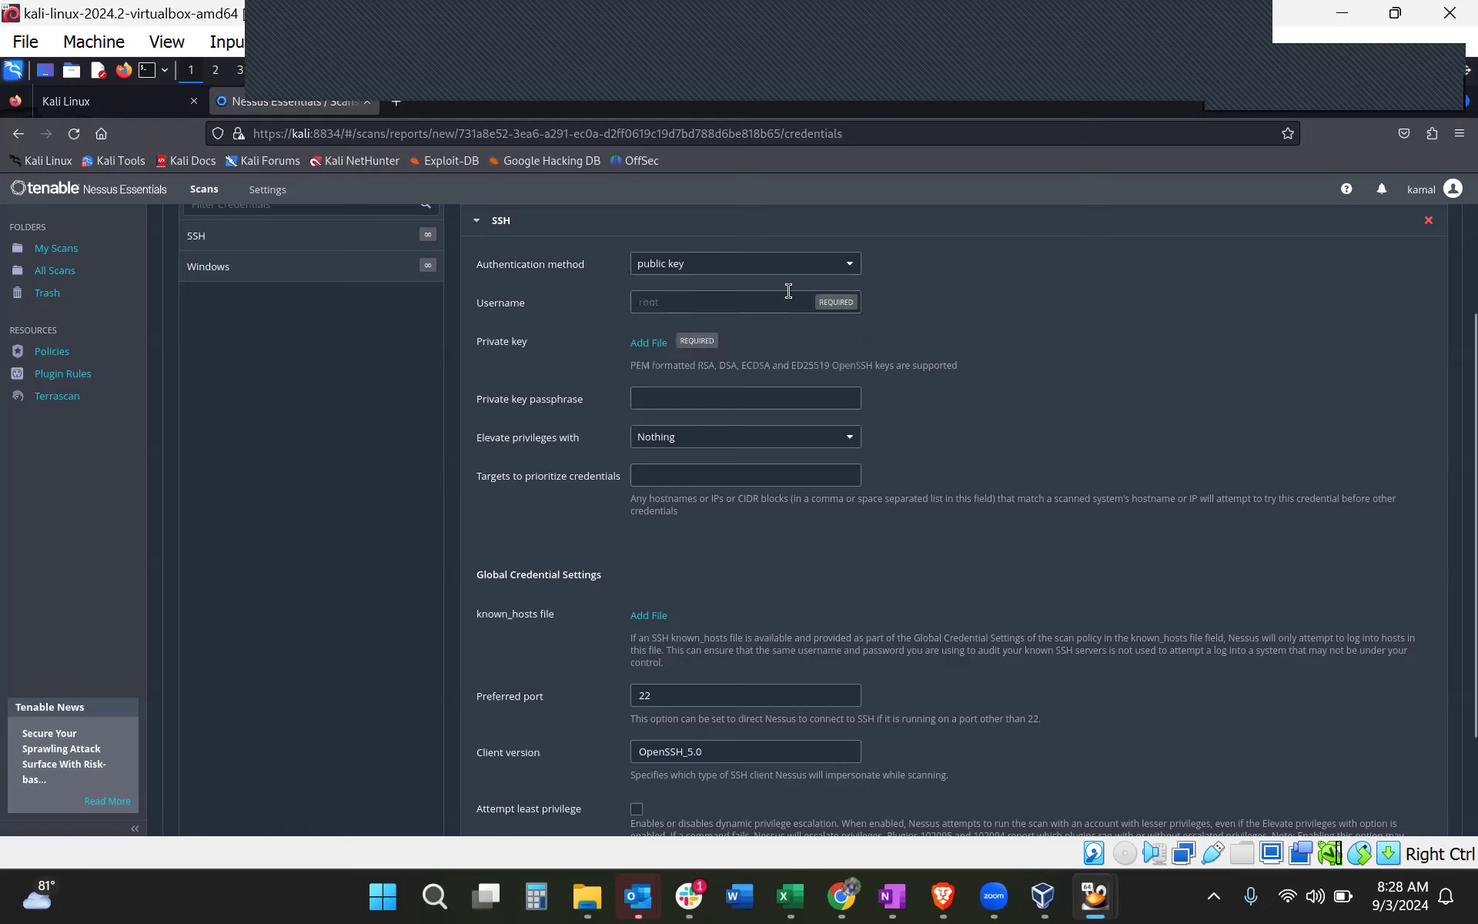
pyautogui.click(740, 267)
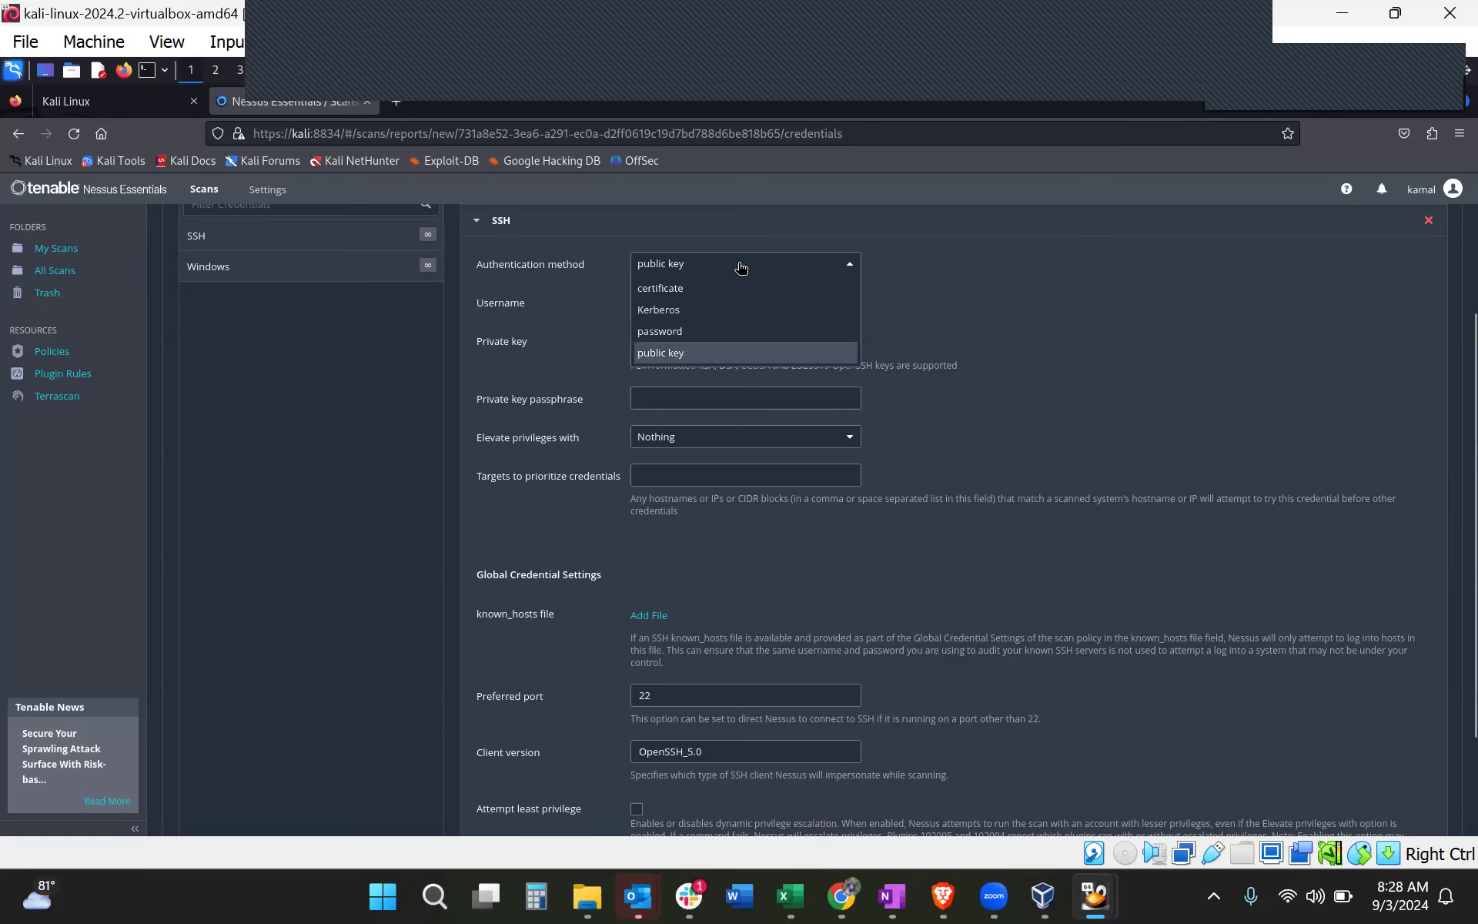
pyautogui.click(694, 331)
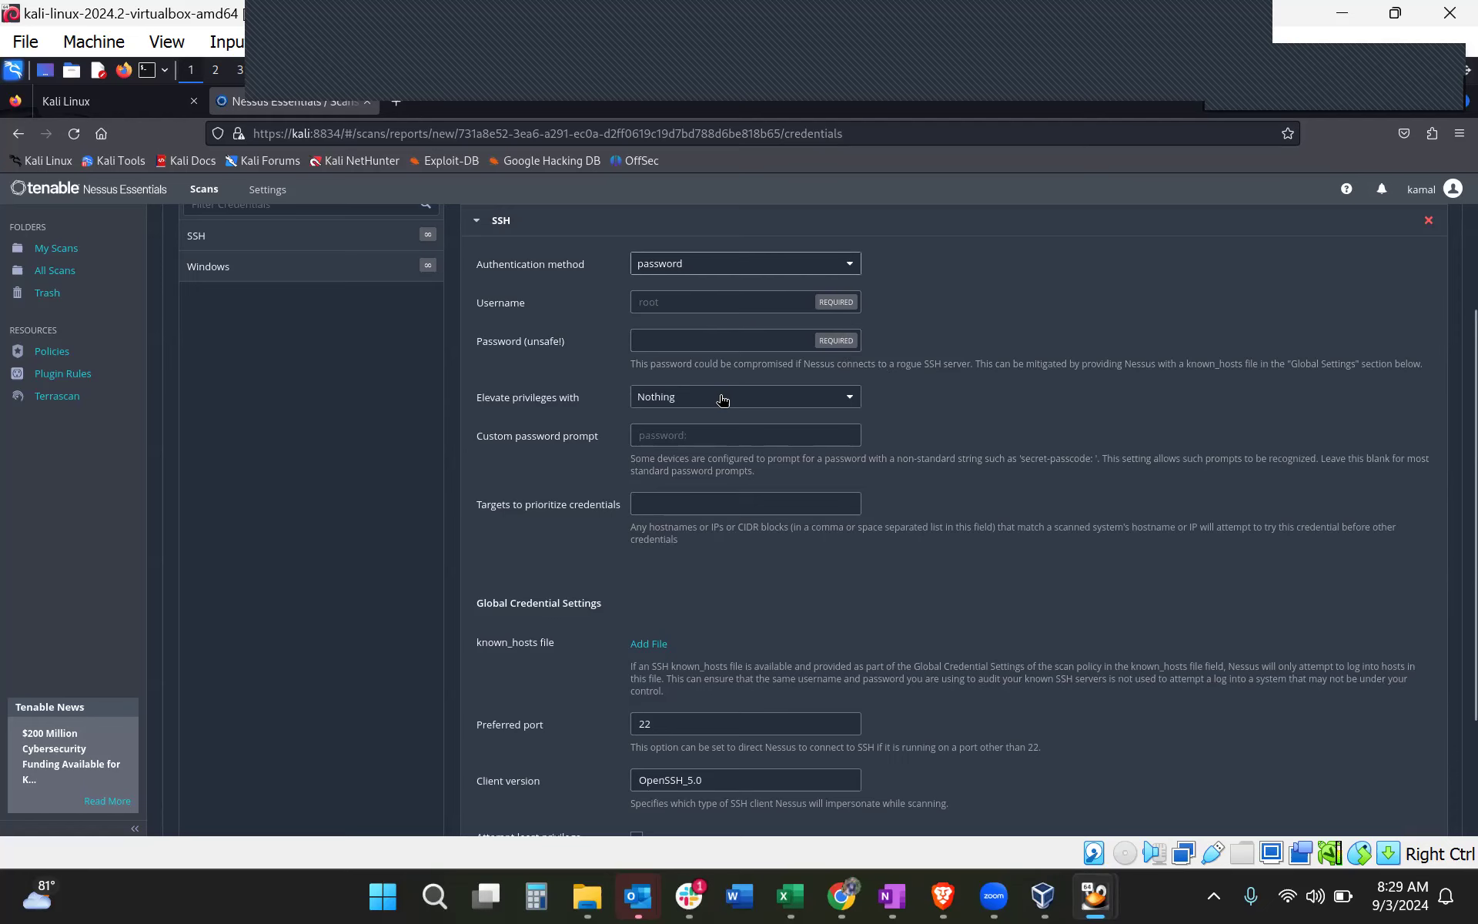
pyautogui.scroll(2, 722, 392)
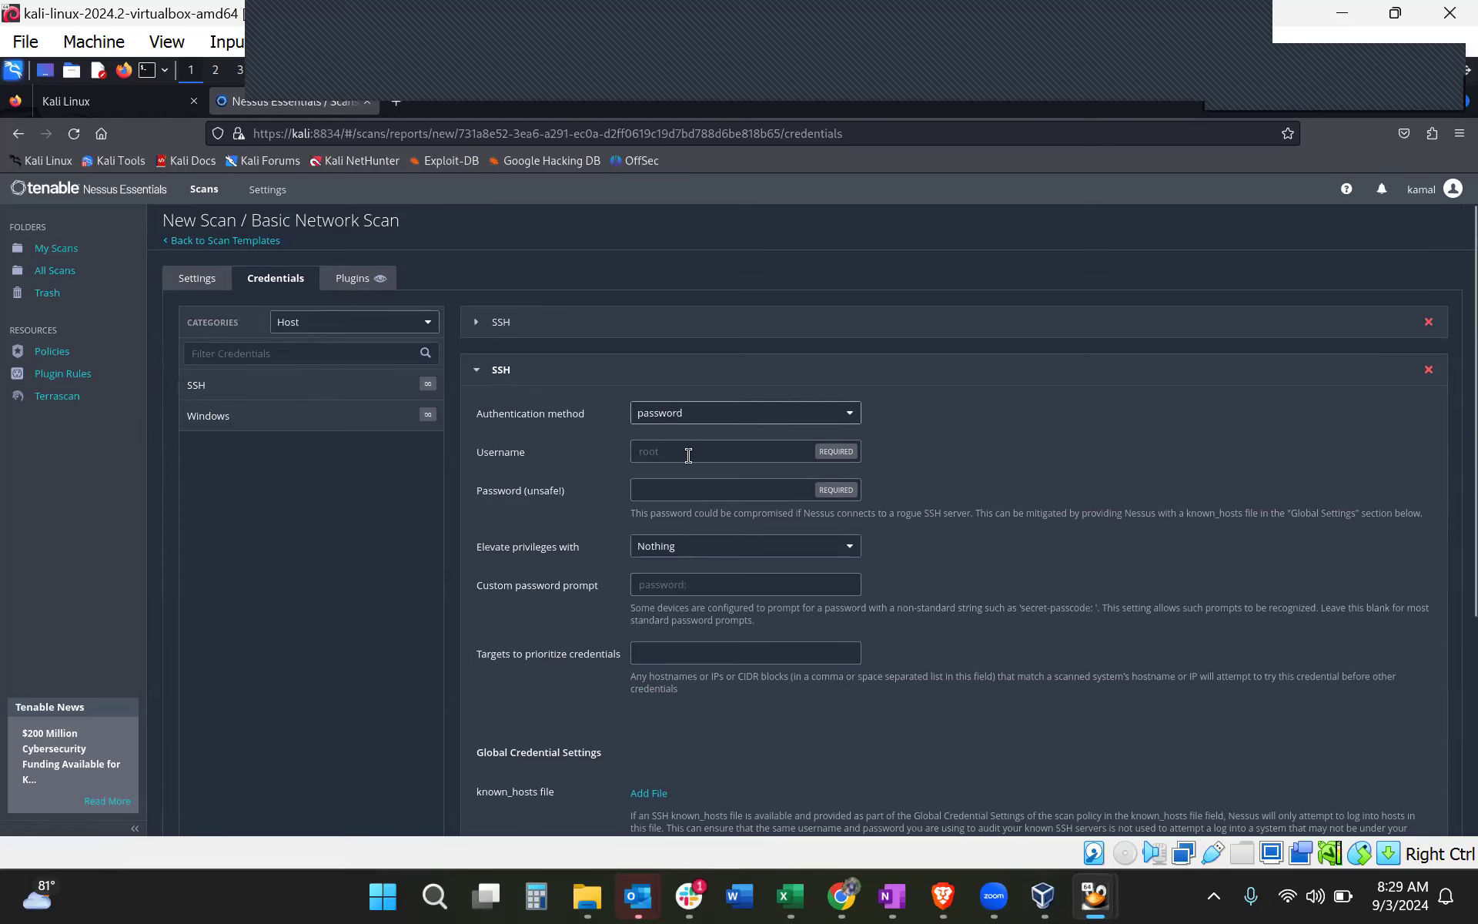
pyautogui.click(695, 414)
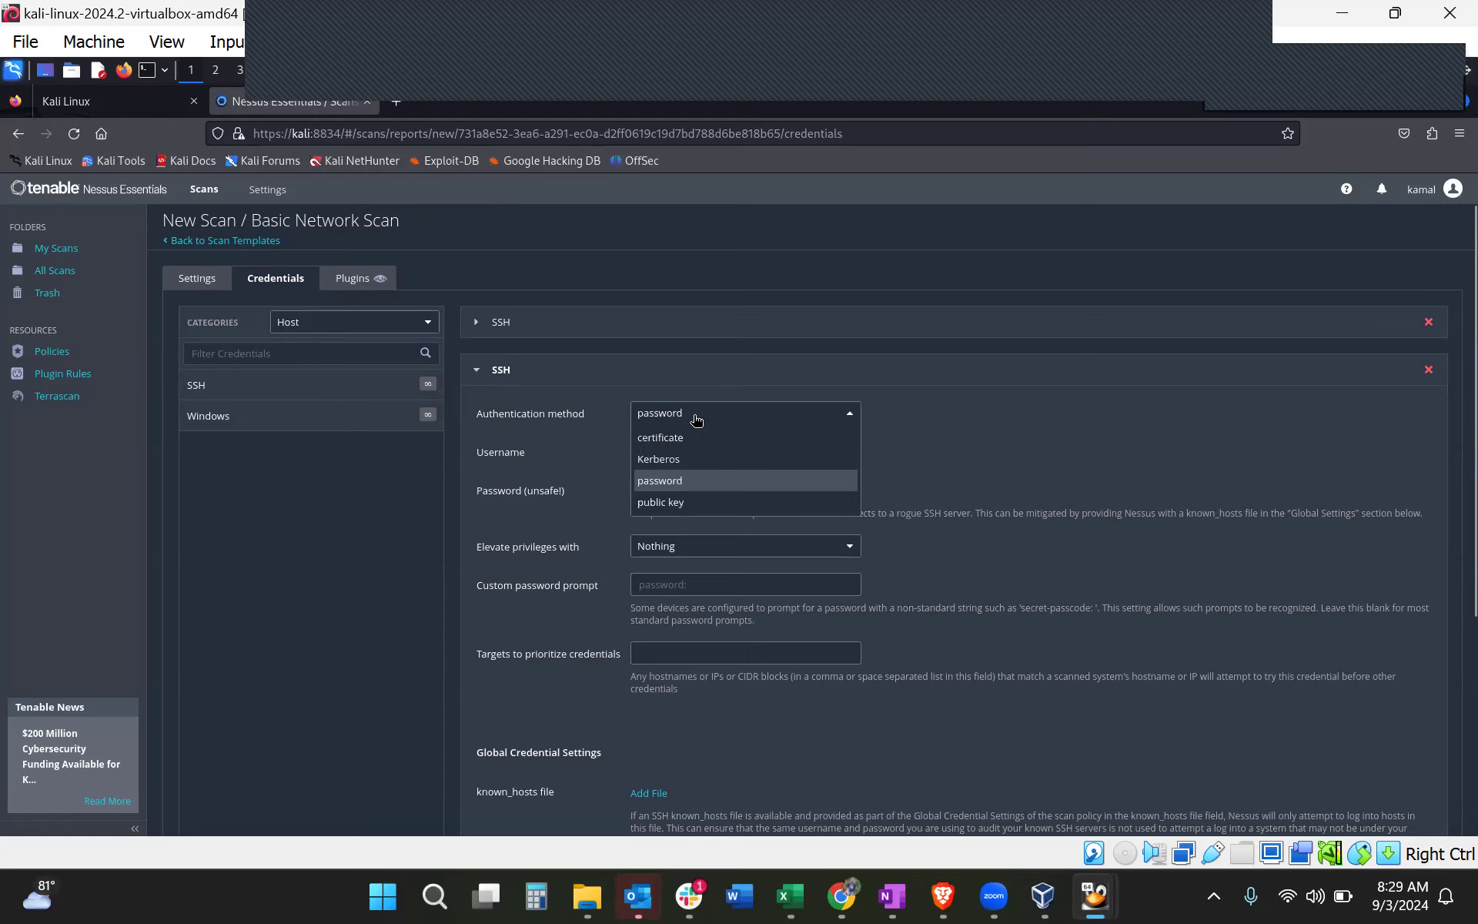
pyautogui.click(698, 438)
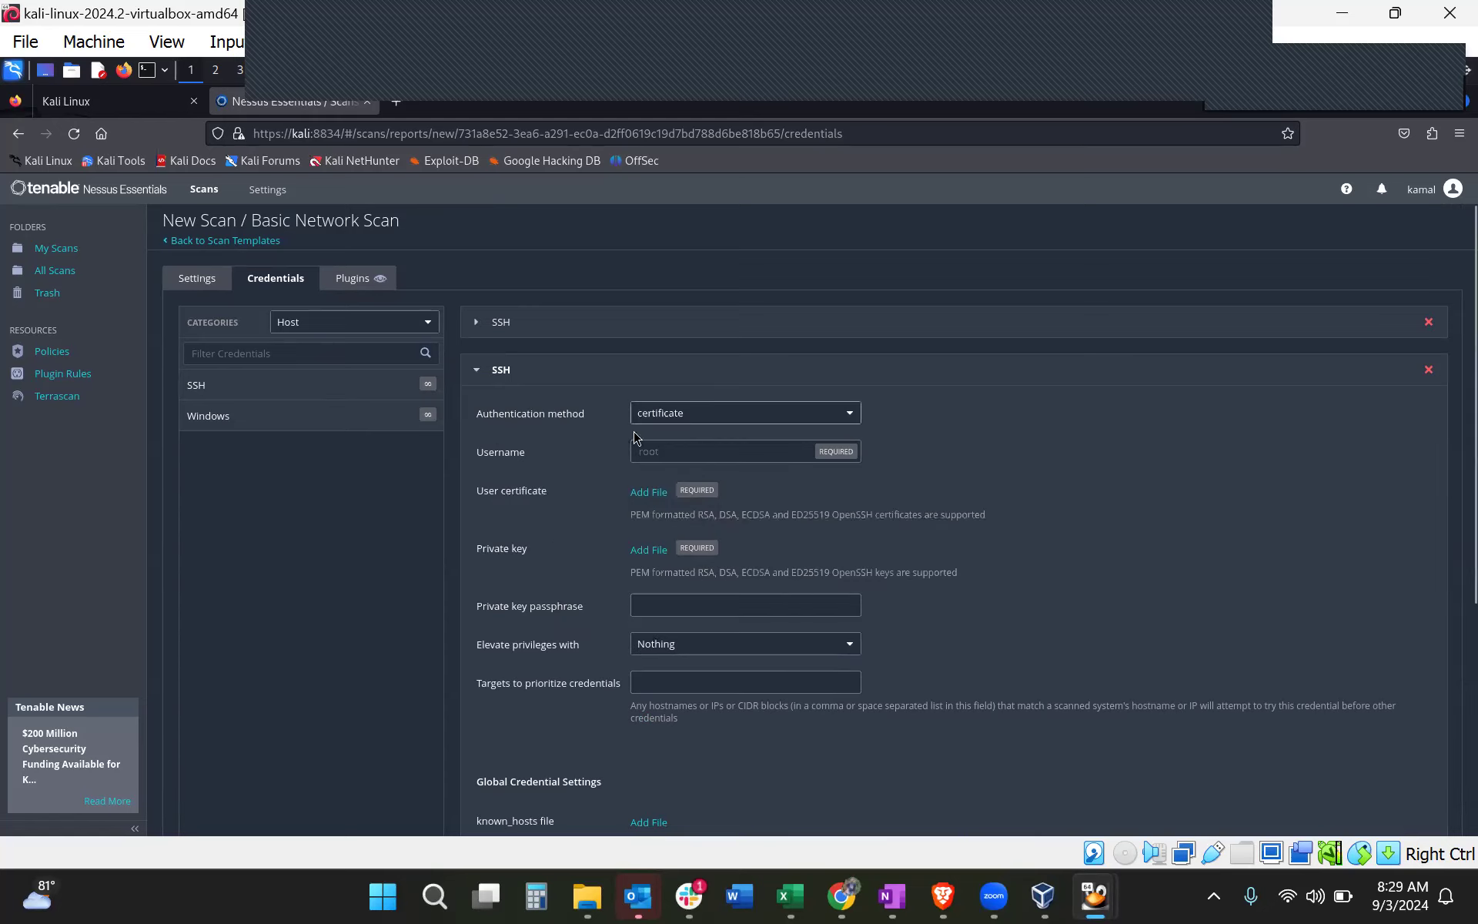
# Collapse the open SSH credential and remove both SSH credentials from the scan
pyautogui.click(475, 374)
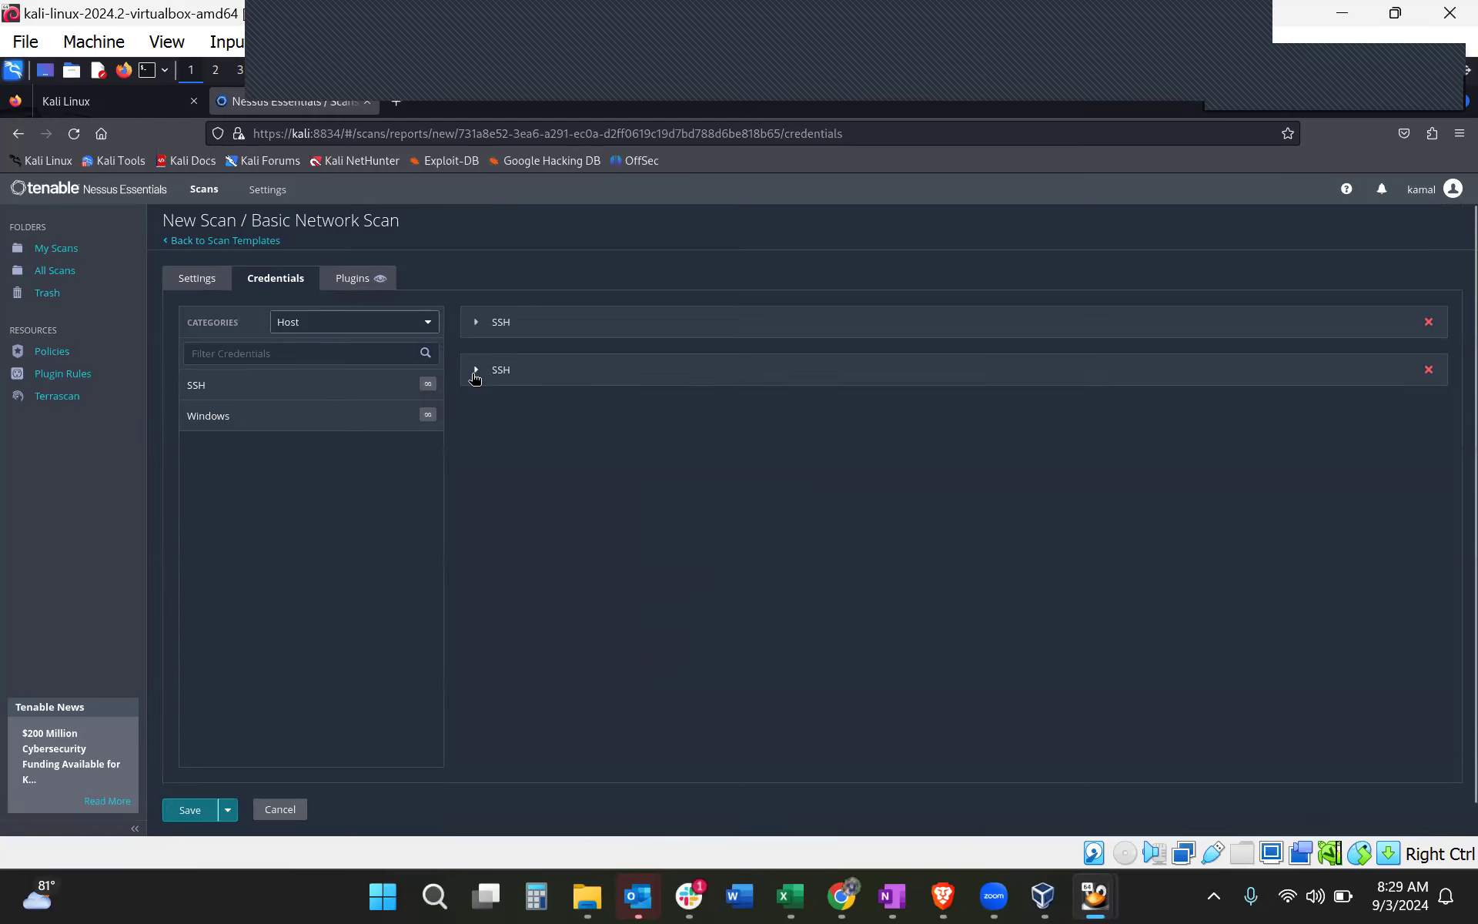
pyautogui.click(1427, 324)
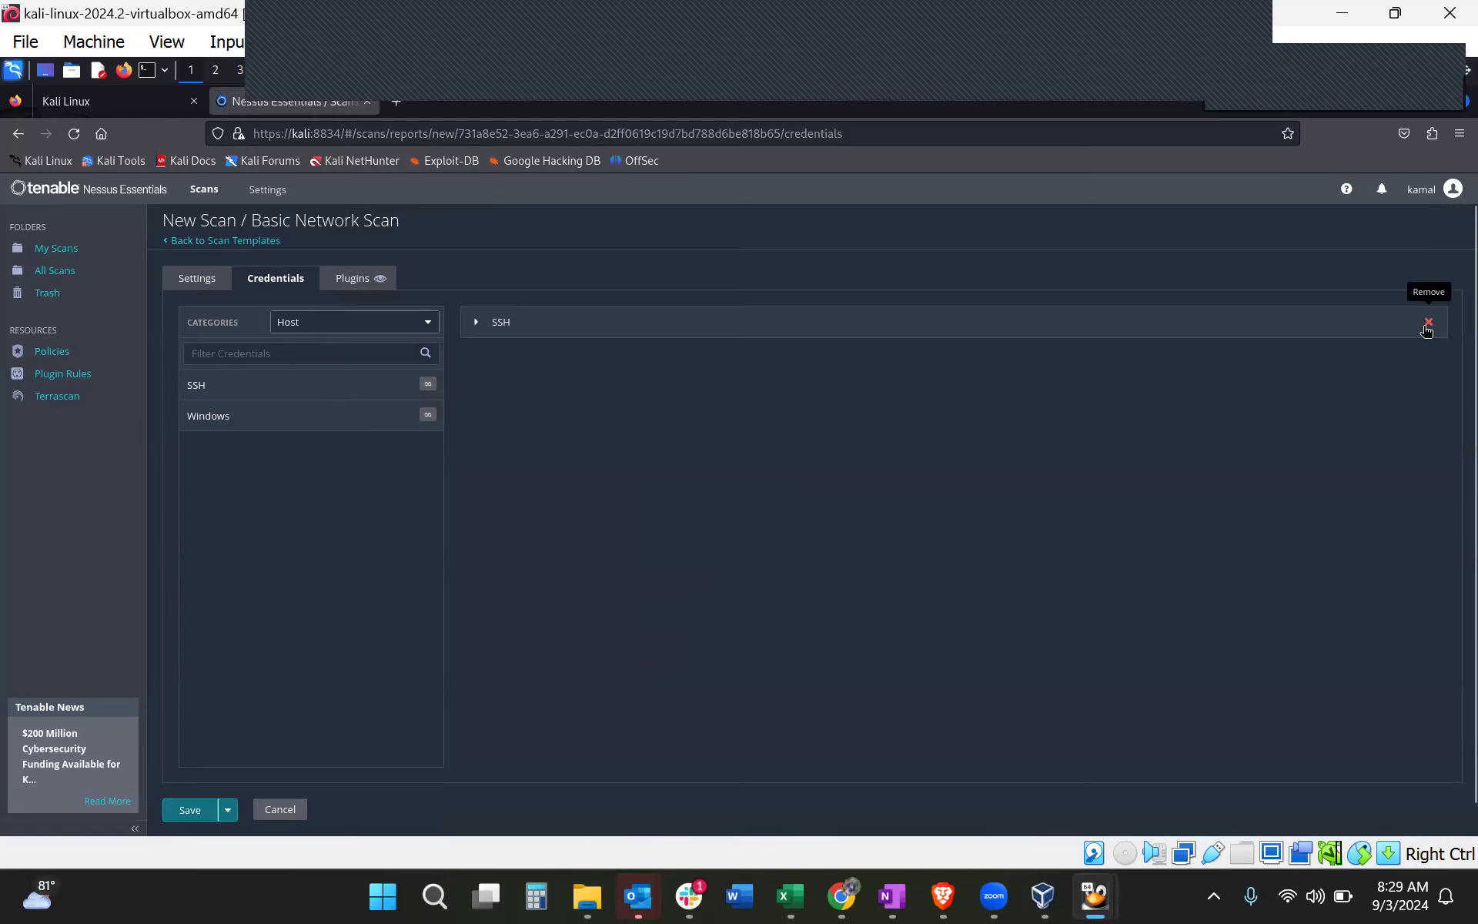
pyautogui.click(1427, 325)
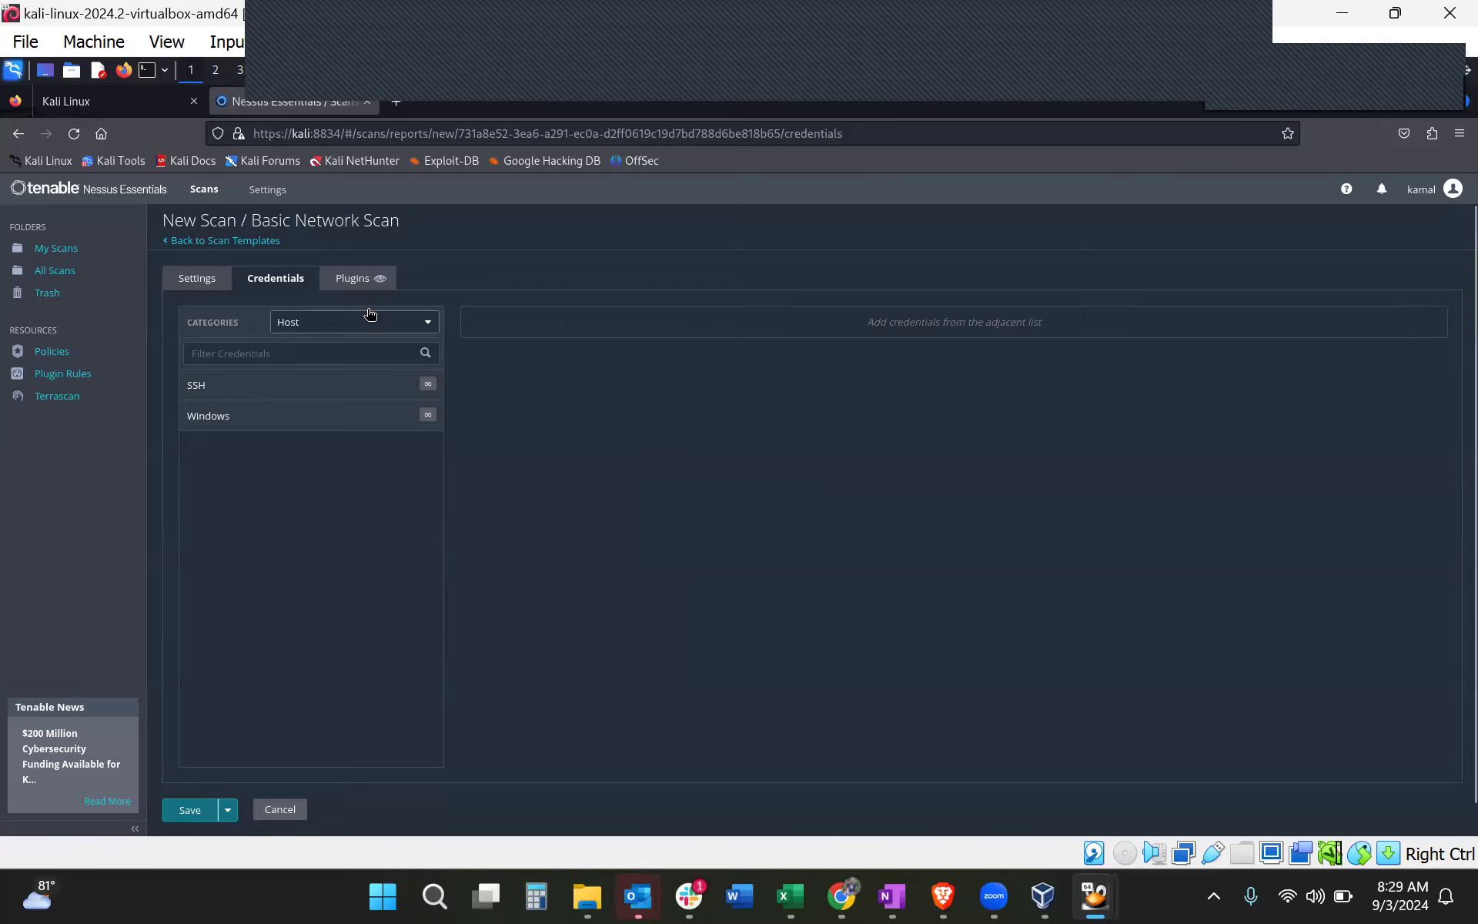
# Look through the plugin families used by the scan and return to the scan's settings
pyautogui.click(356, 283)
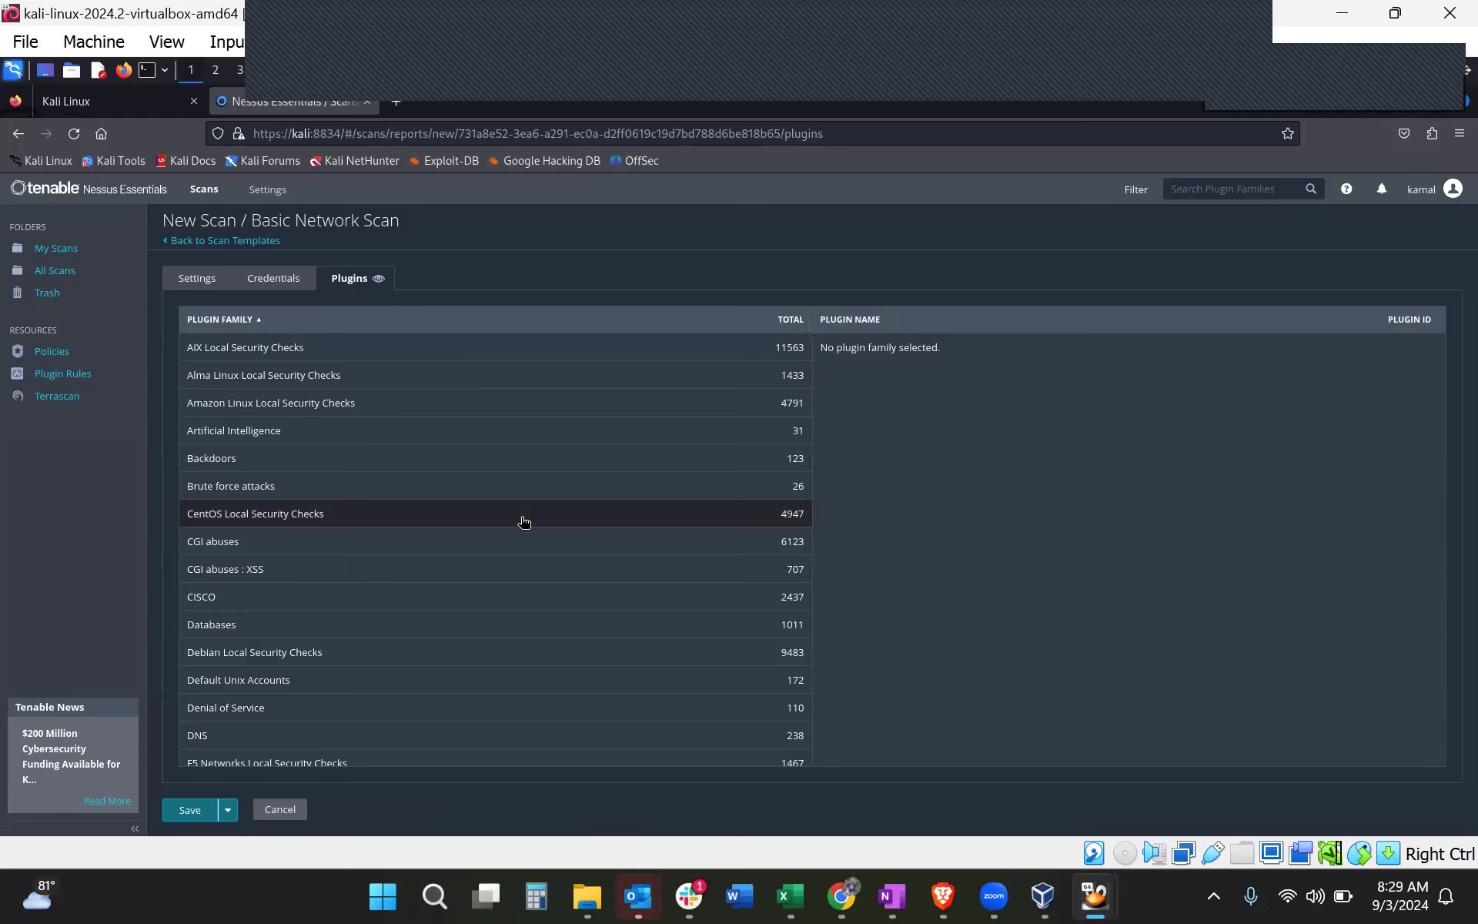
pyautogui.scroll(-3, 524, 522)
pyautogui.scroll(2, 524, 521)
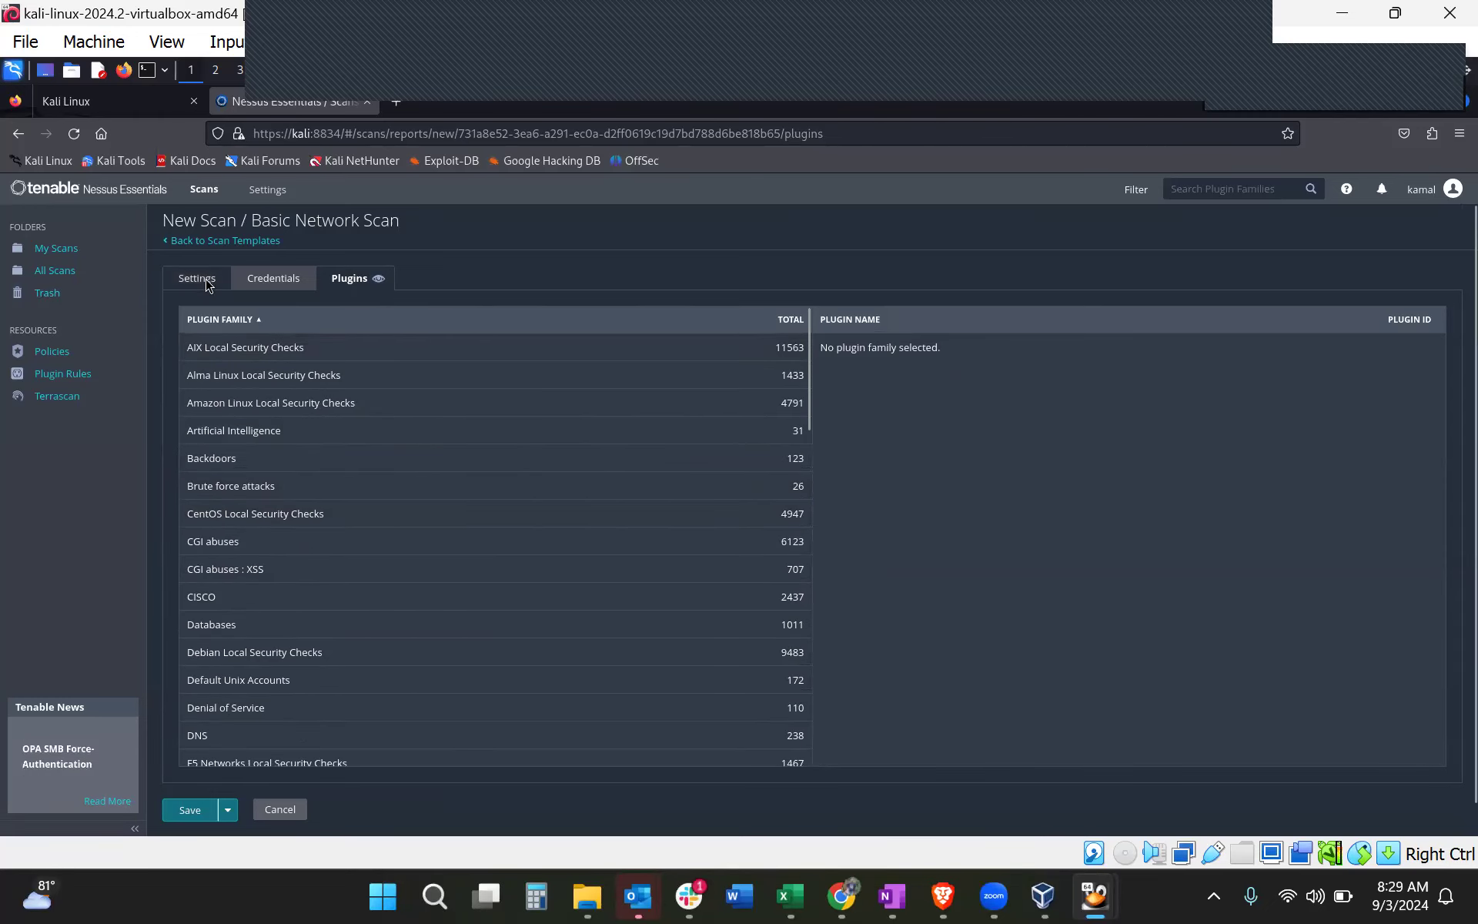
pyautogui.click(205, 281)
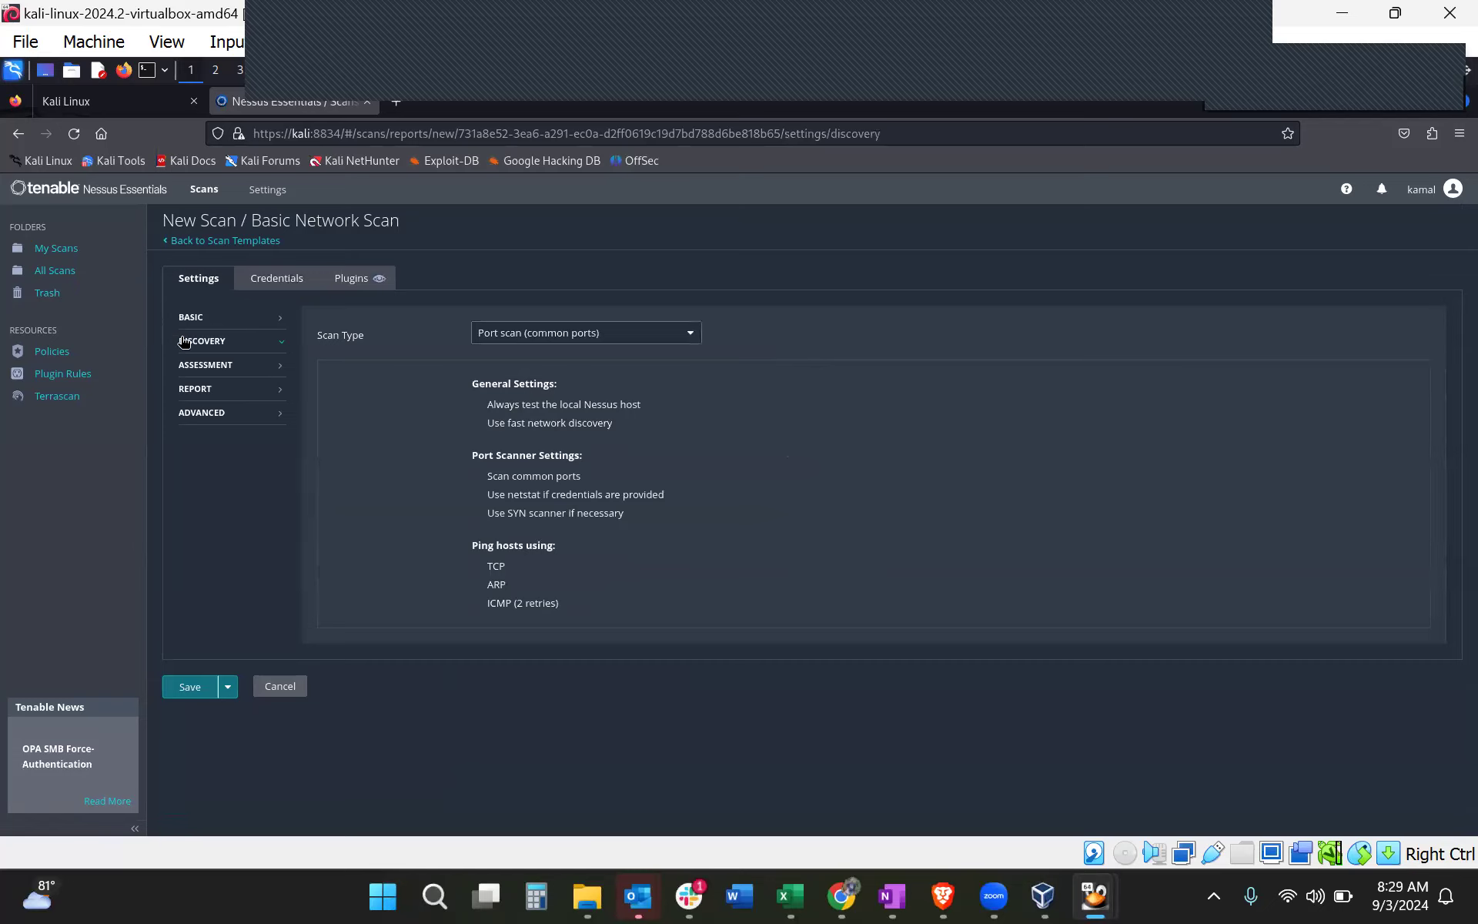
# Start a new Basic Network Scan from the scan templates, name it 10.0.2.4 and set its target to 10.0.2.4
pyautogui.click(280, 374)
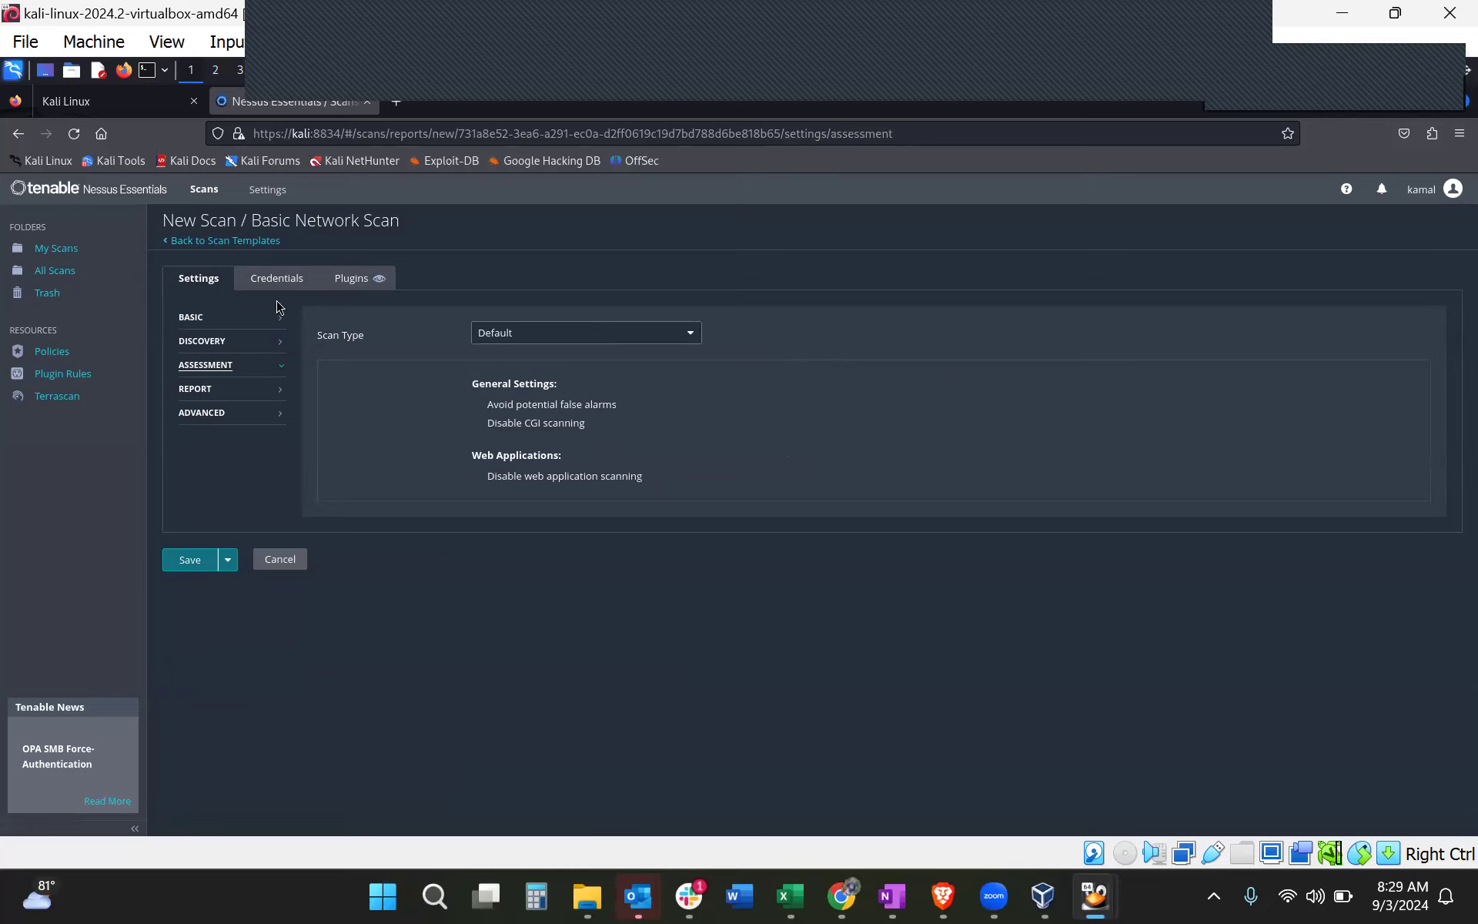
pyautogui.click(173, 240)
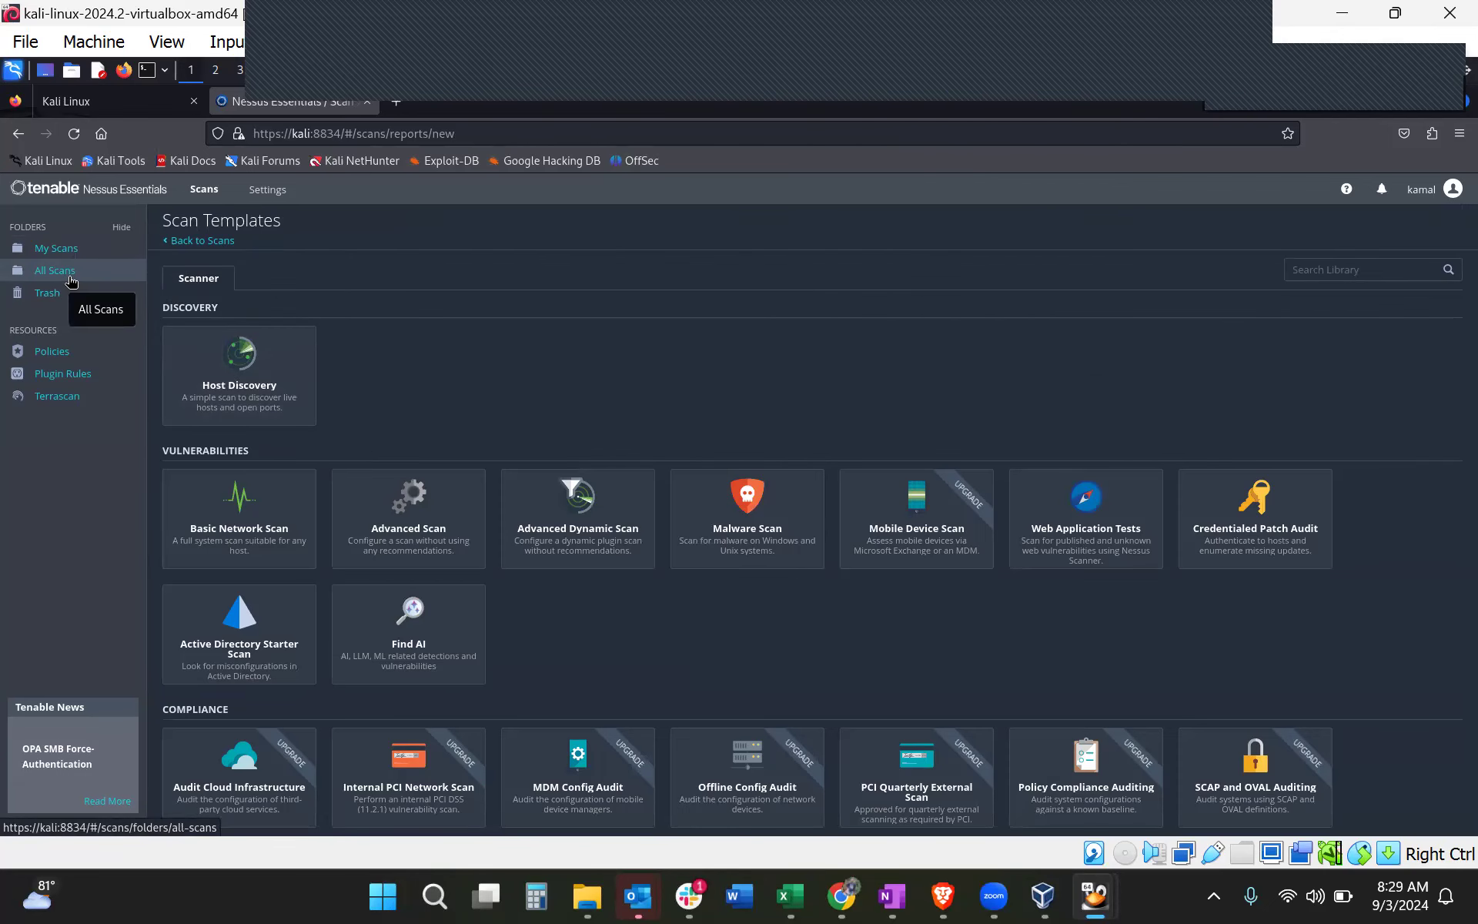
pyautogui.click(258, 512)
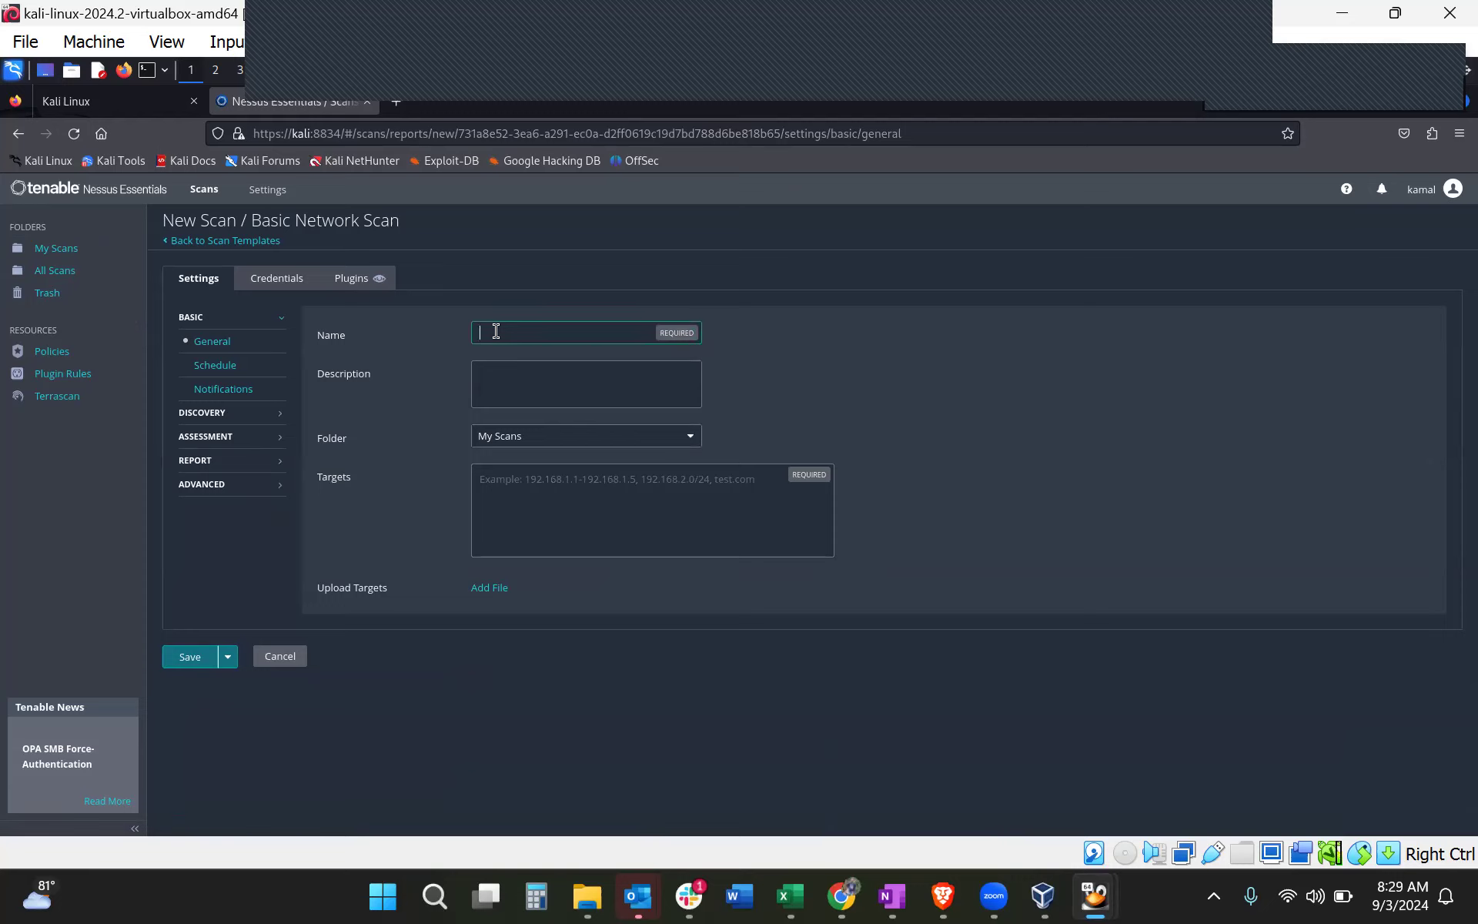
pyautogui.write('10.0.2.4')
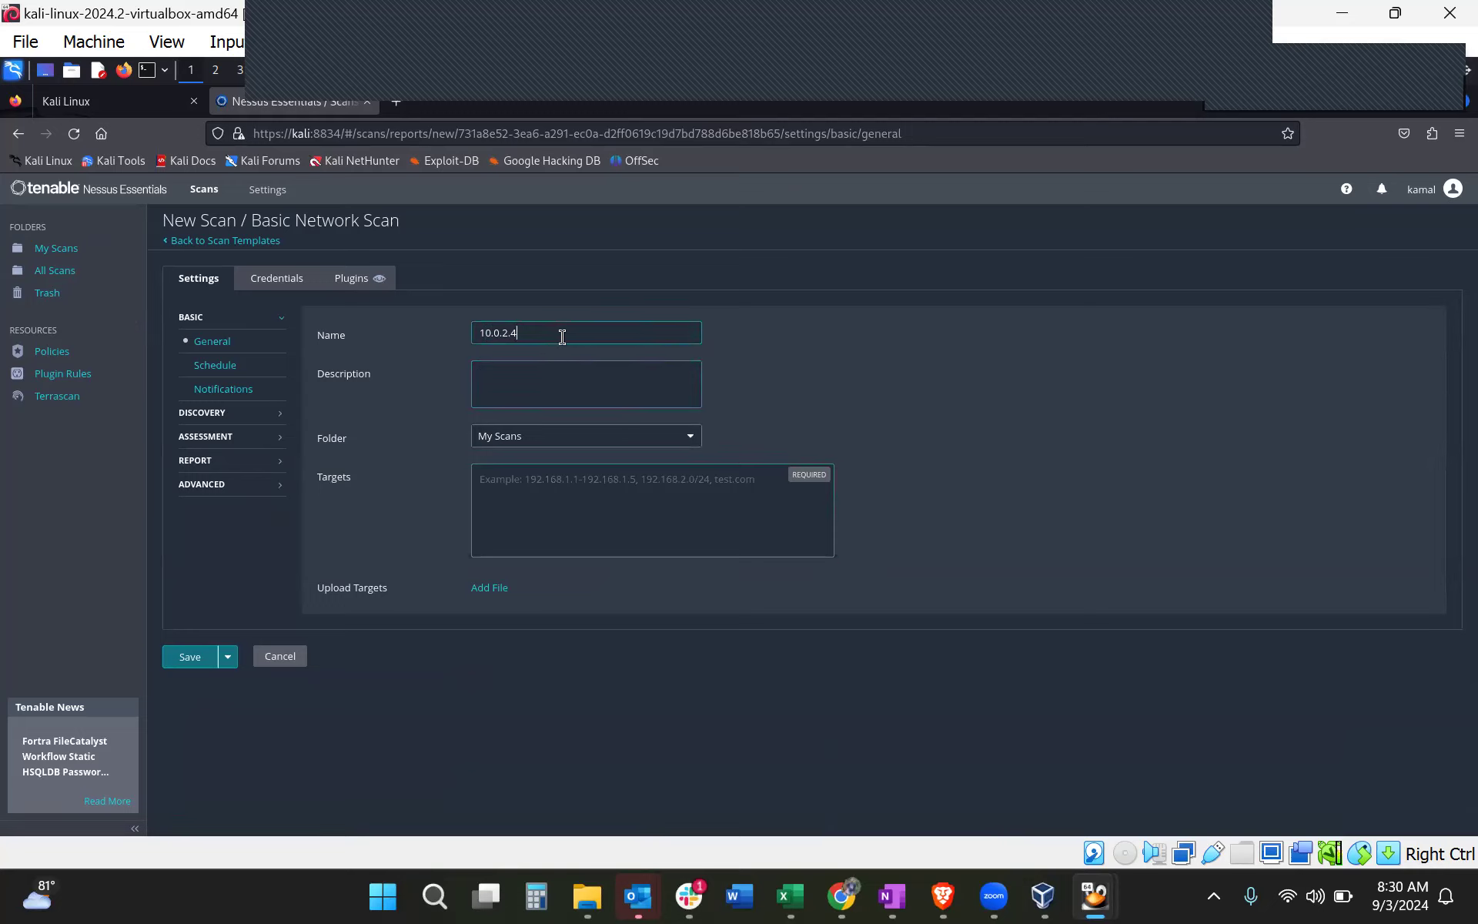
pyautogui.hotkey('ctrl', 'a')
pyautogui.hotkey('ctrl', 'c')
pyautogui.click(554, 485)
pyautogui.hotkey('ctrl', 'v')
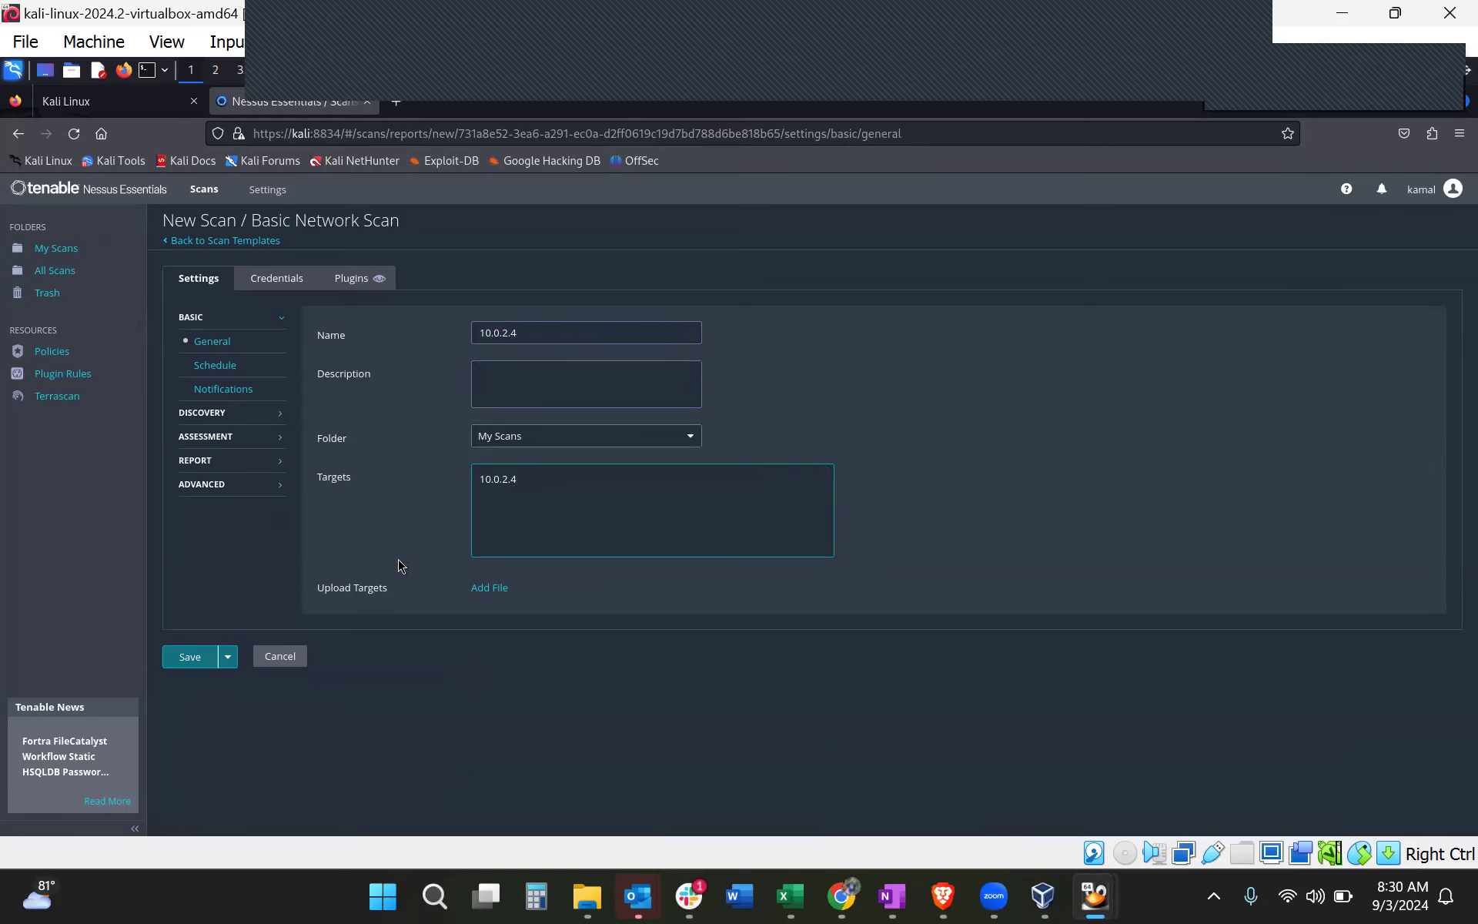
# Switch to the Metasploitable machine's console, run ifconfig to check its IP address, and return to the Kali machine
pyautogui.moveTo(1100, 897)
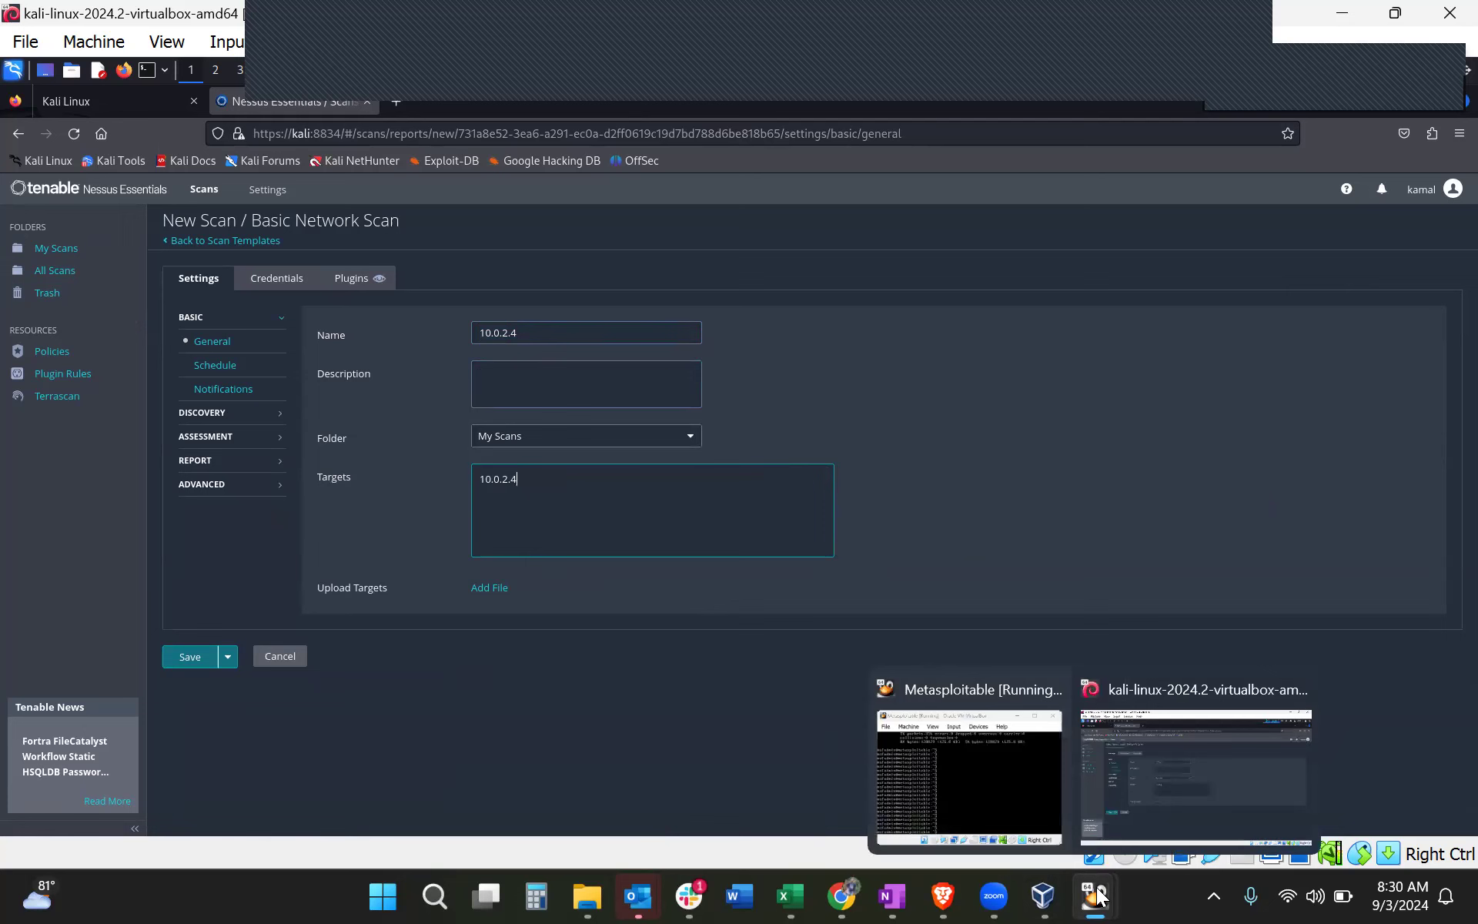
pyautogui.click(995, 799)
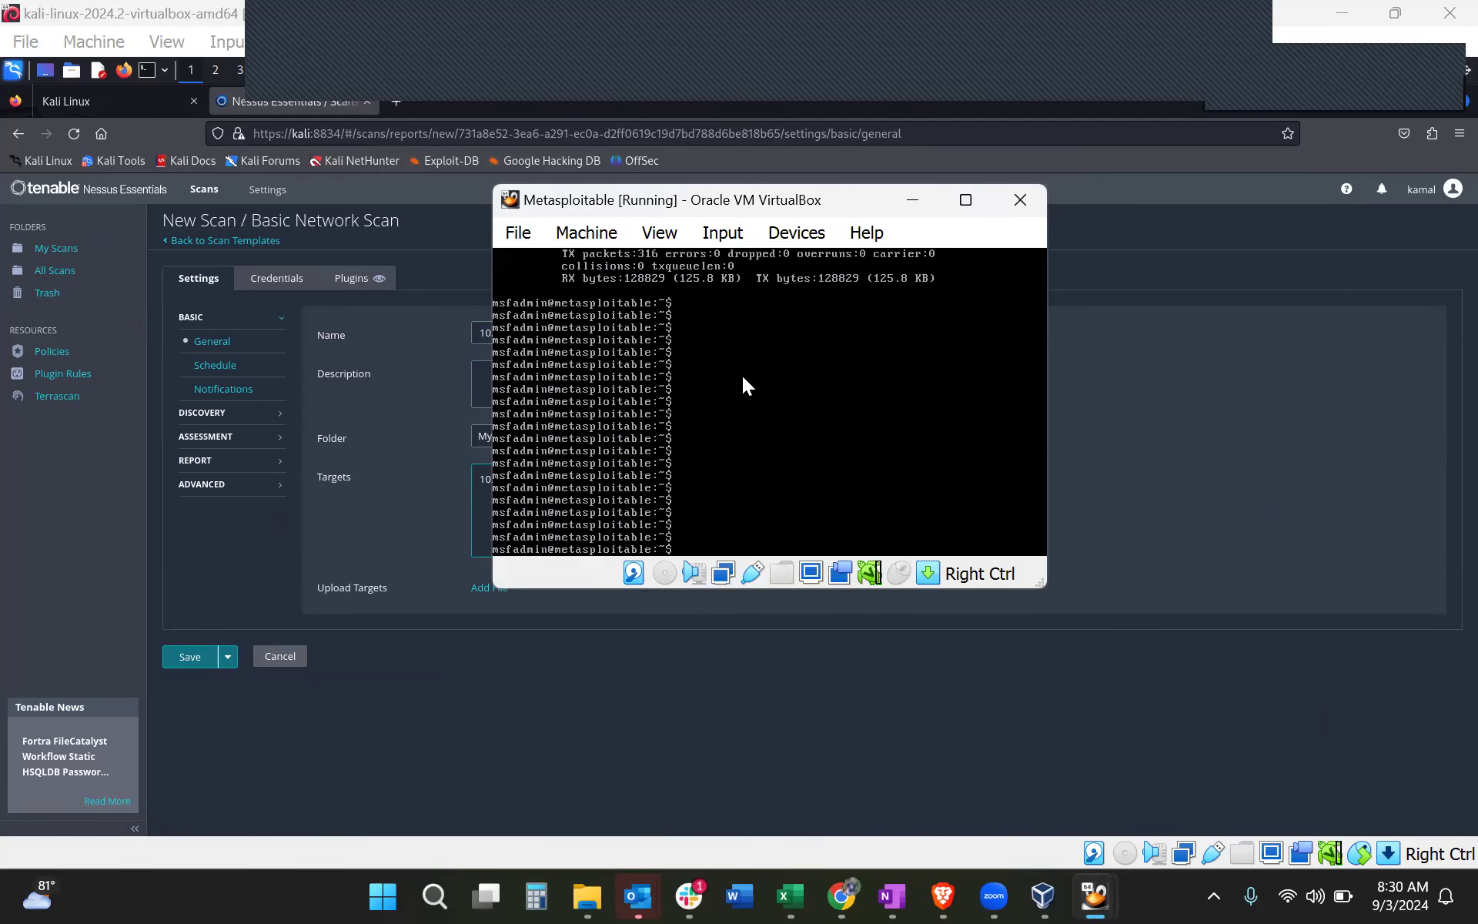
pyautogui.click(744, 380)
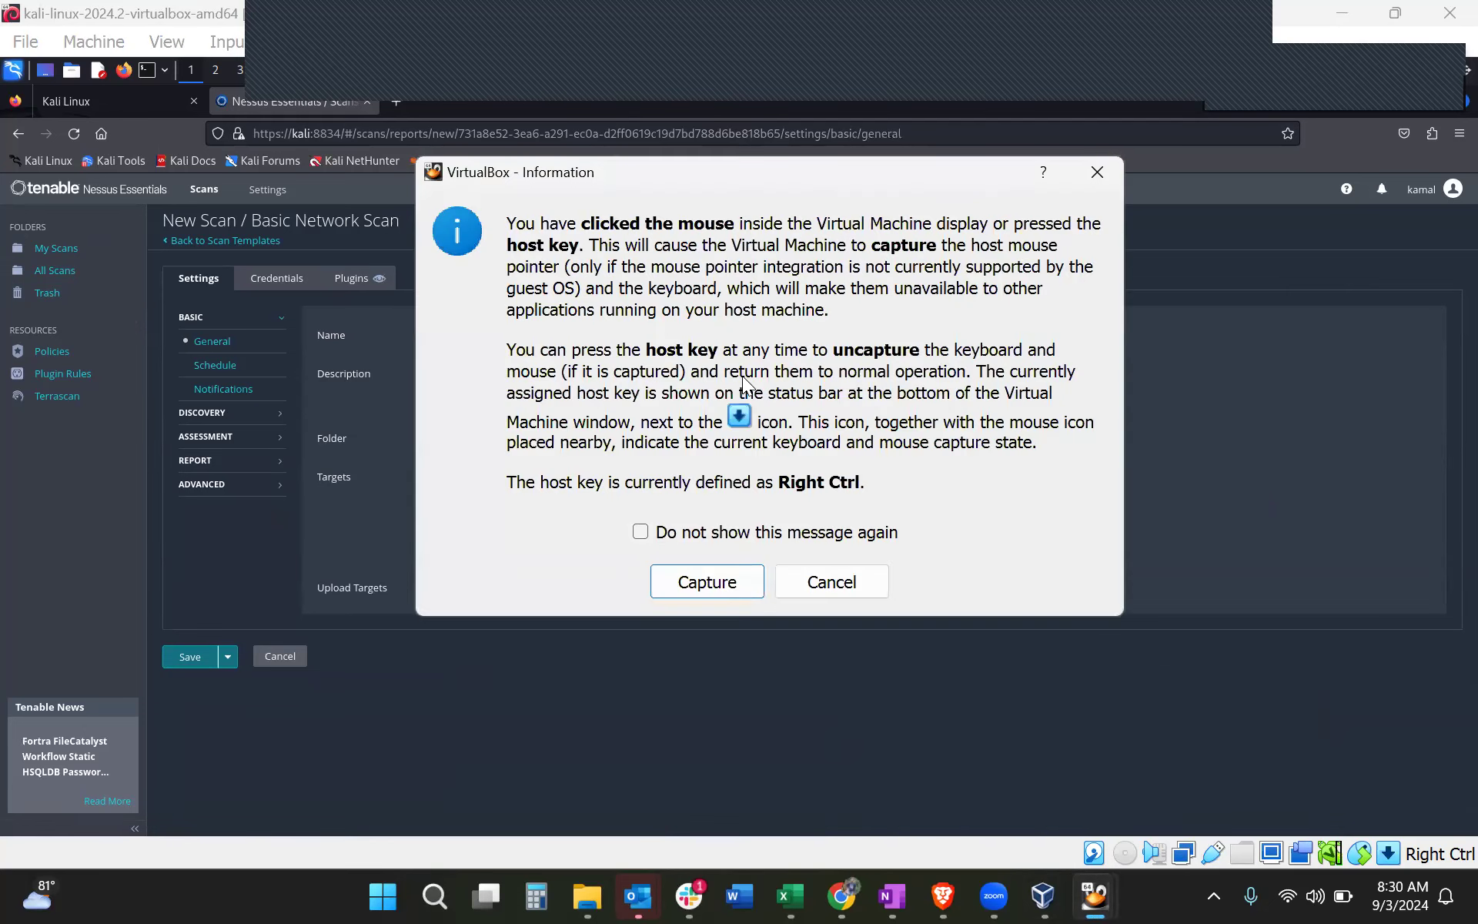
pyautogui.click(707, 582)
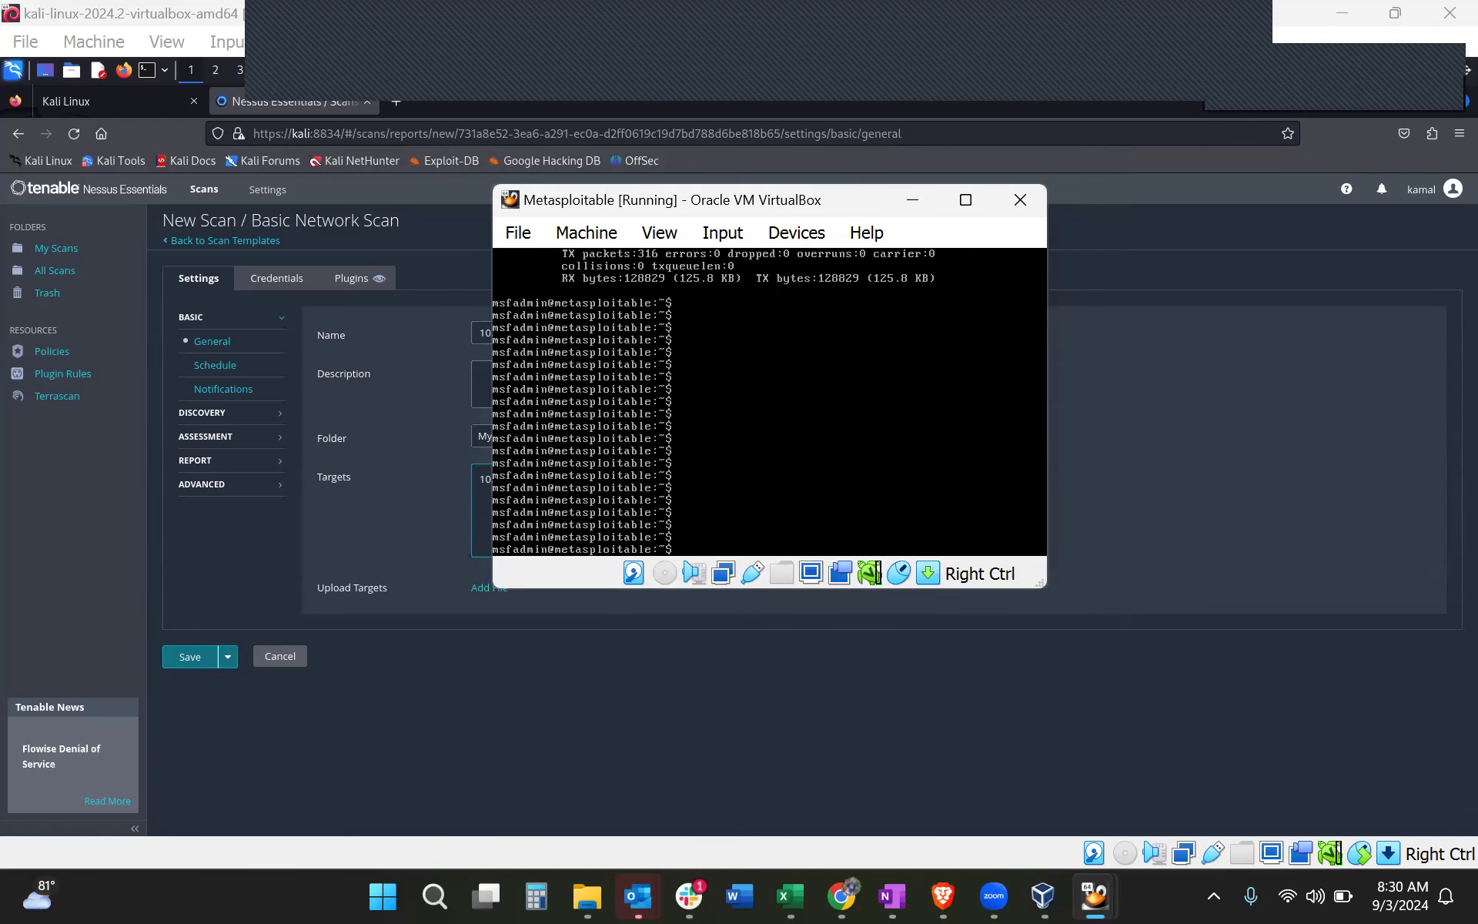
pyautogui.write('ifconfig')
pyautogui.press('Return')
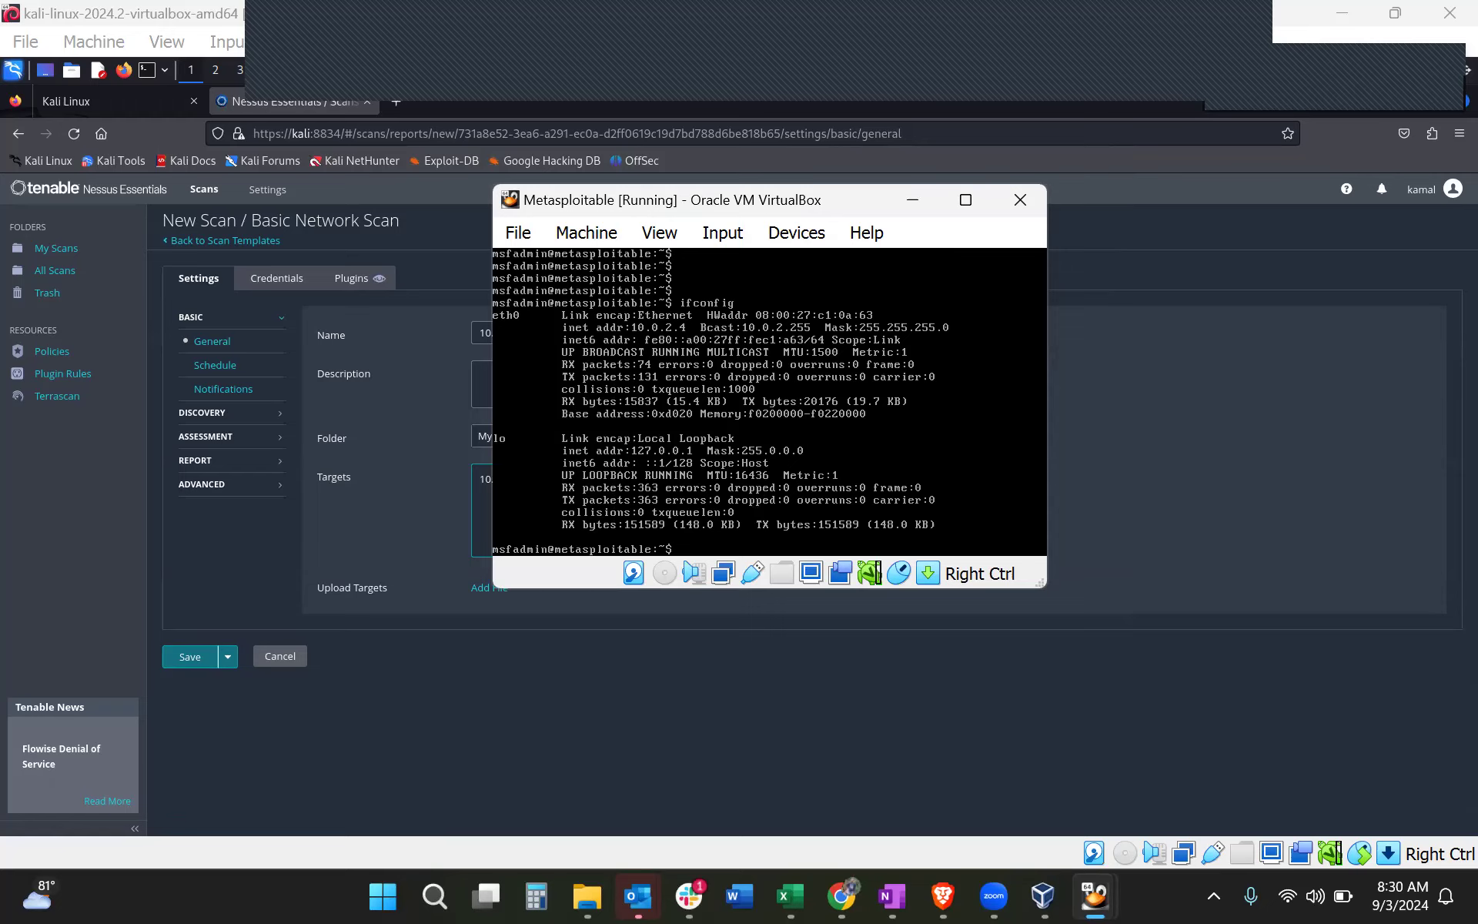
pyautogui.press('Control_R')
pyautogui.click(1049, 752)
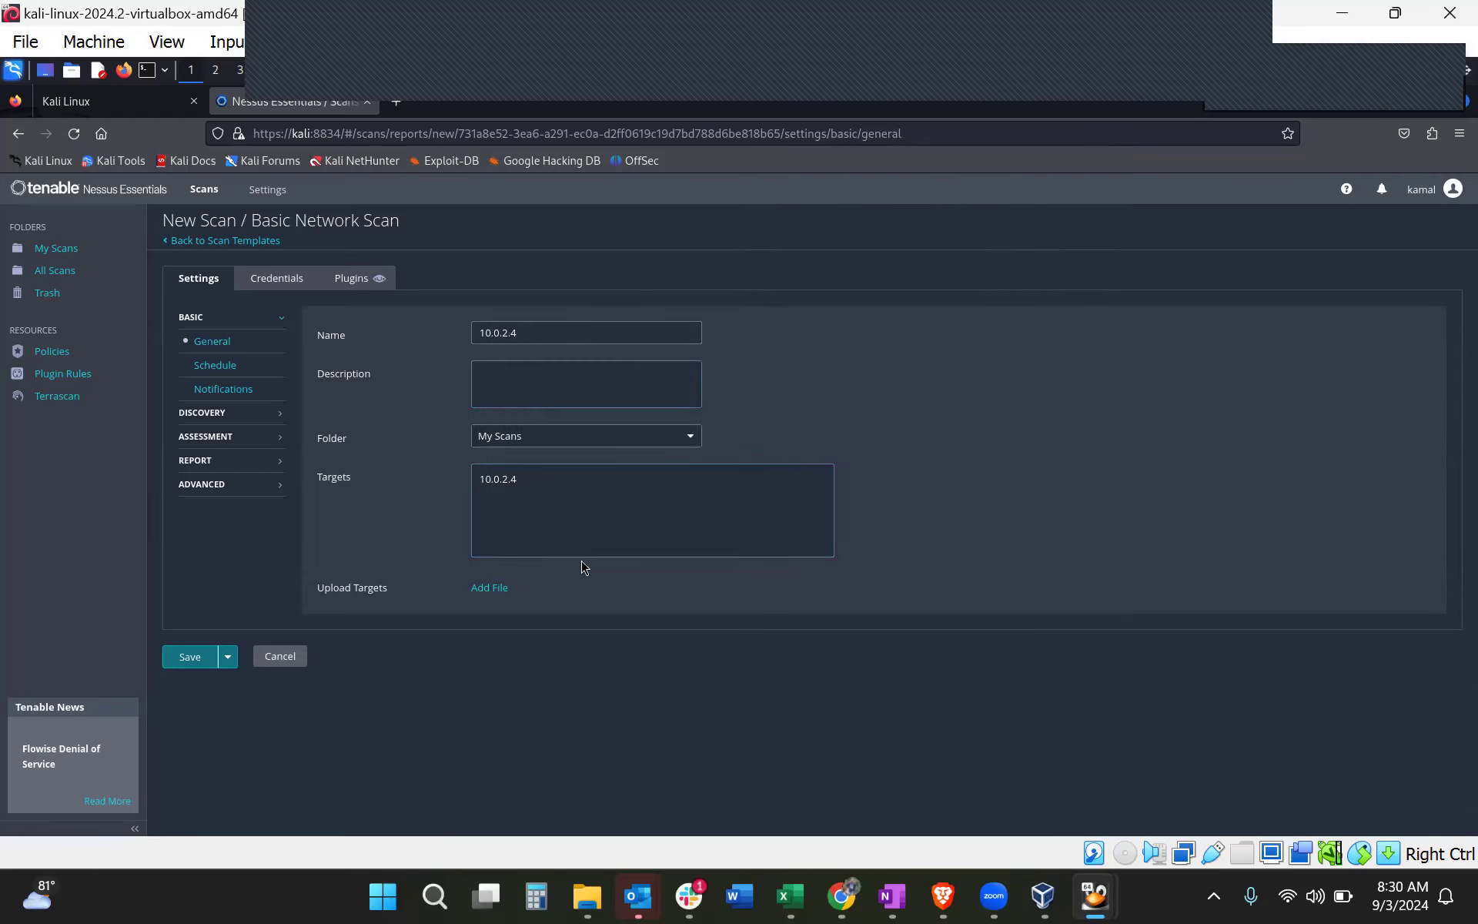
# Review the scan's schedule and notification settings, and choose Port scan (common ports) as the discovery scan type
pyautogui.click(232, 366)
pyautogui.click(246, 391)
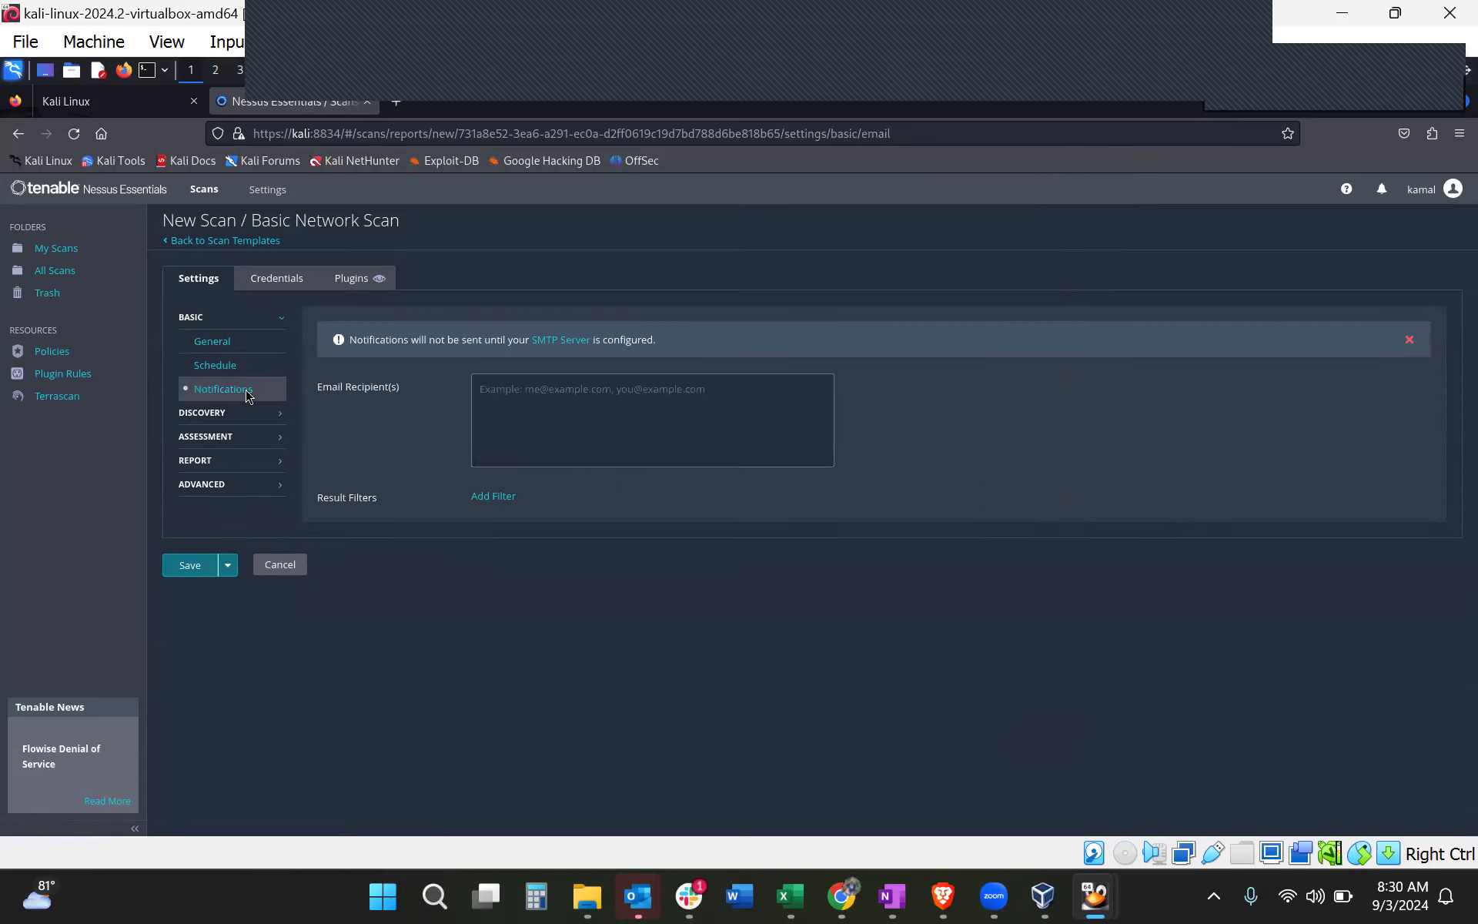
pyautogui.click(238, 413)
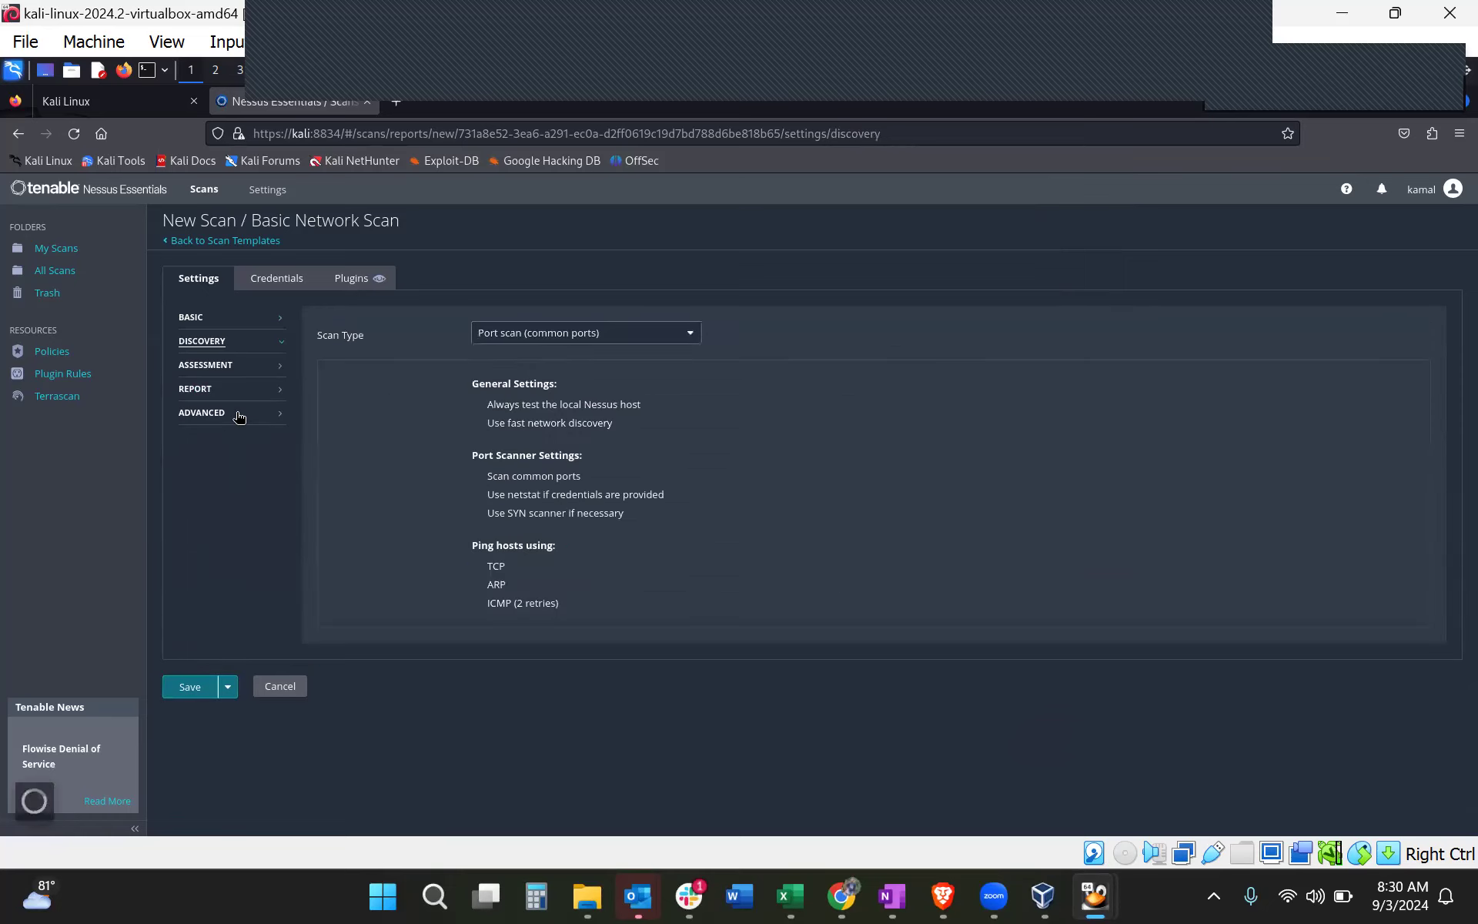
pyautogui.click(593, 341)
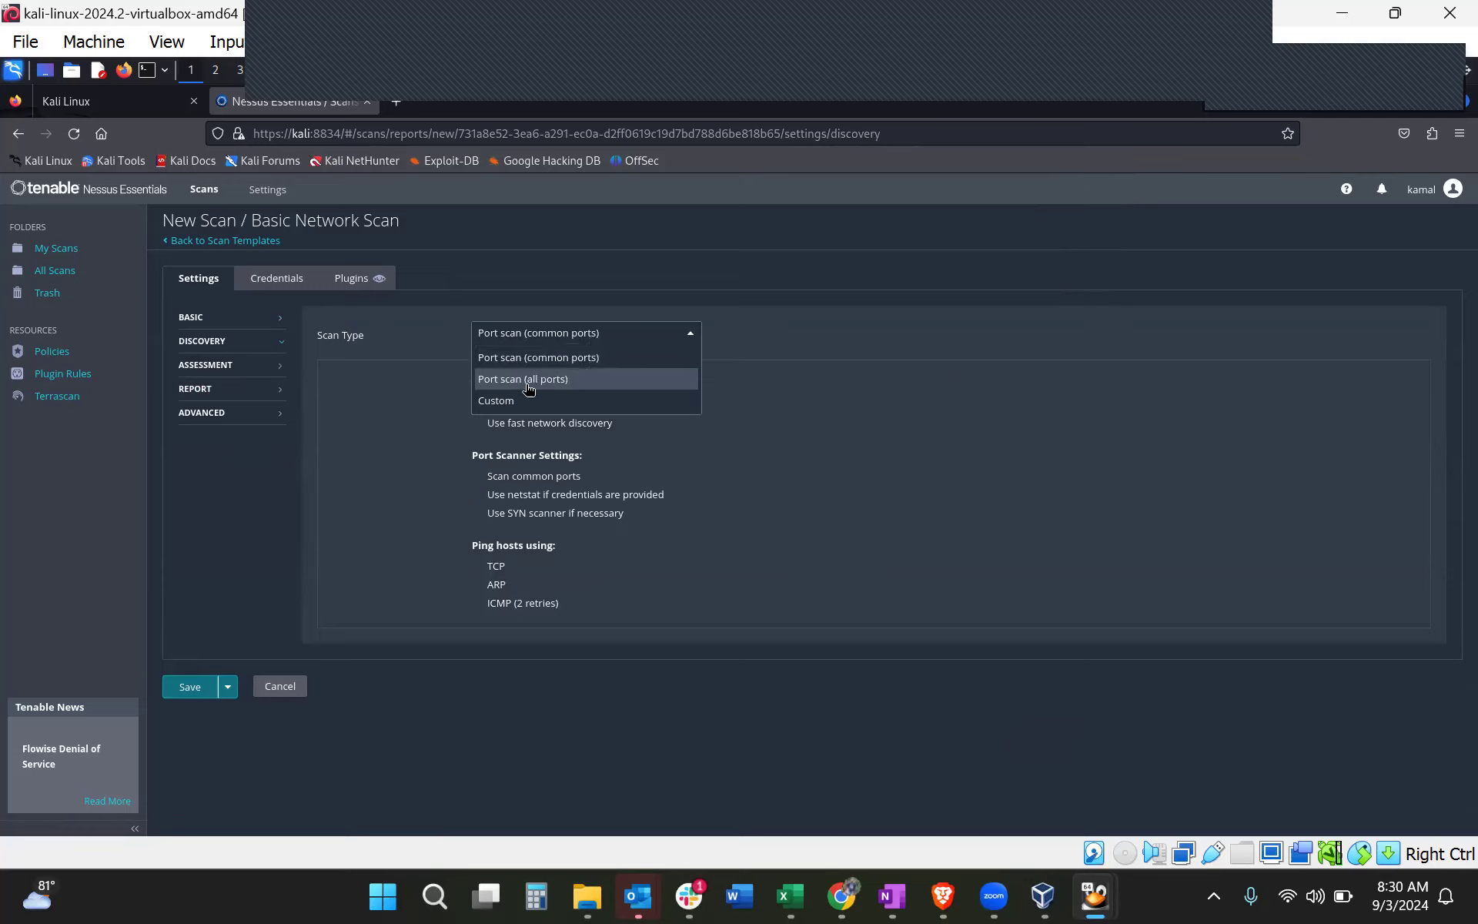
pyautogui.click(506, 362)
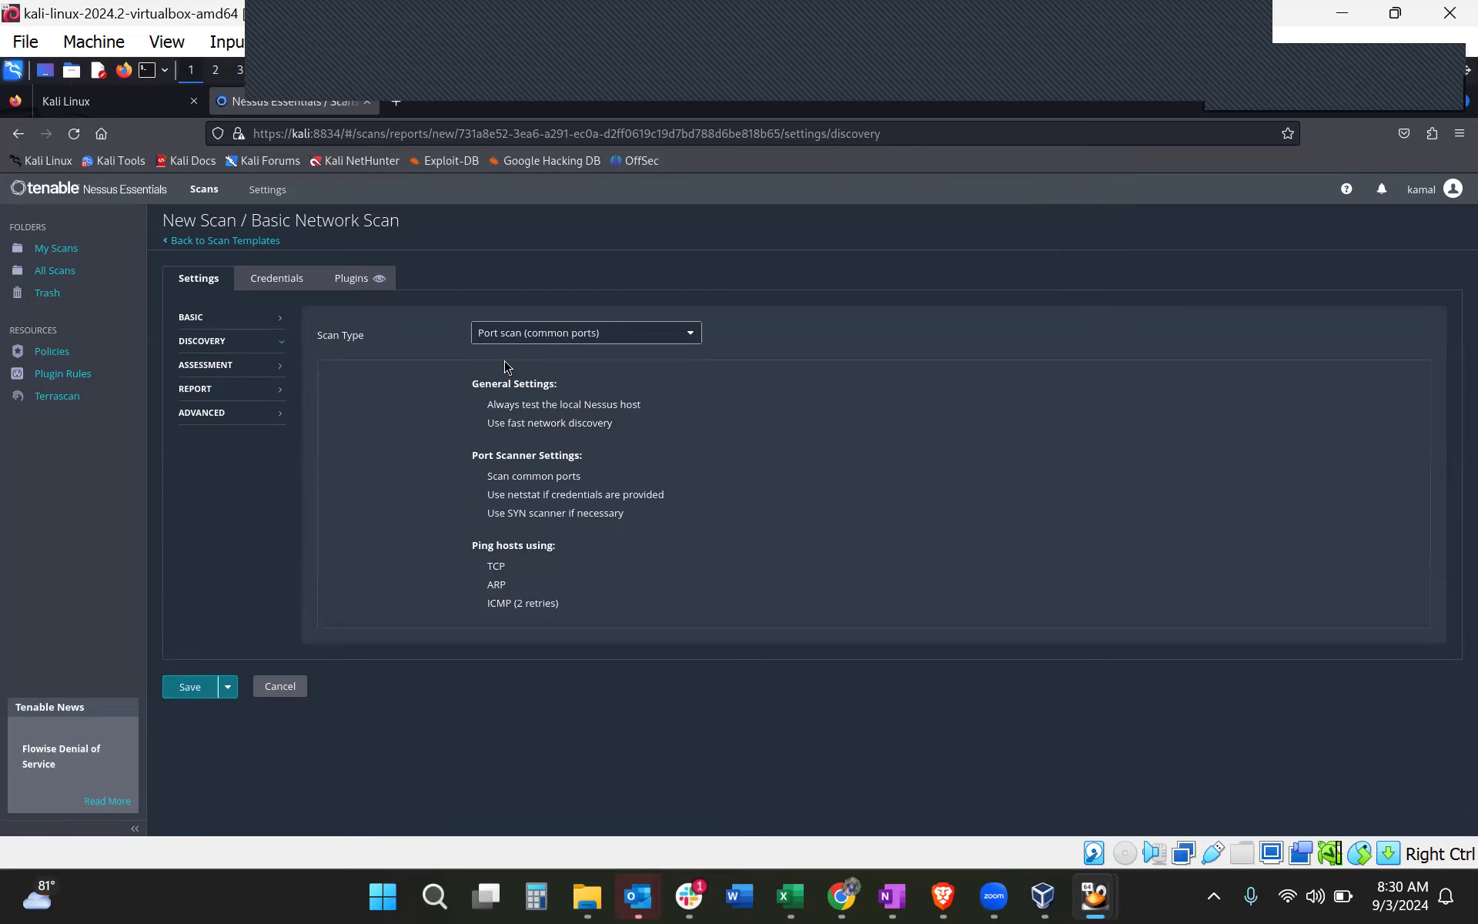
# Review the assessment scan types and choose Default
pyautogui.click(283, 369)
pyautogui.click(506, 335)
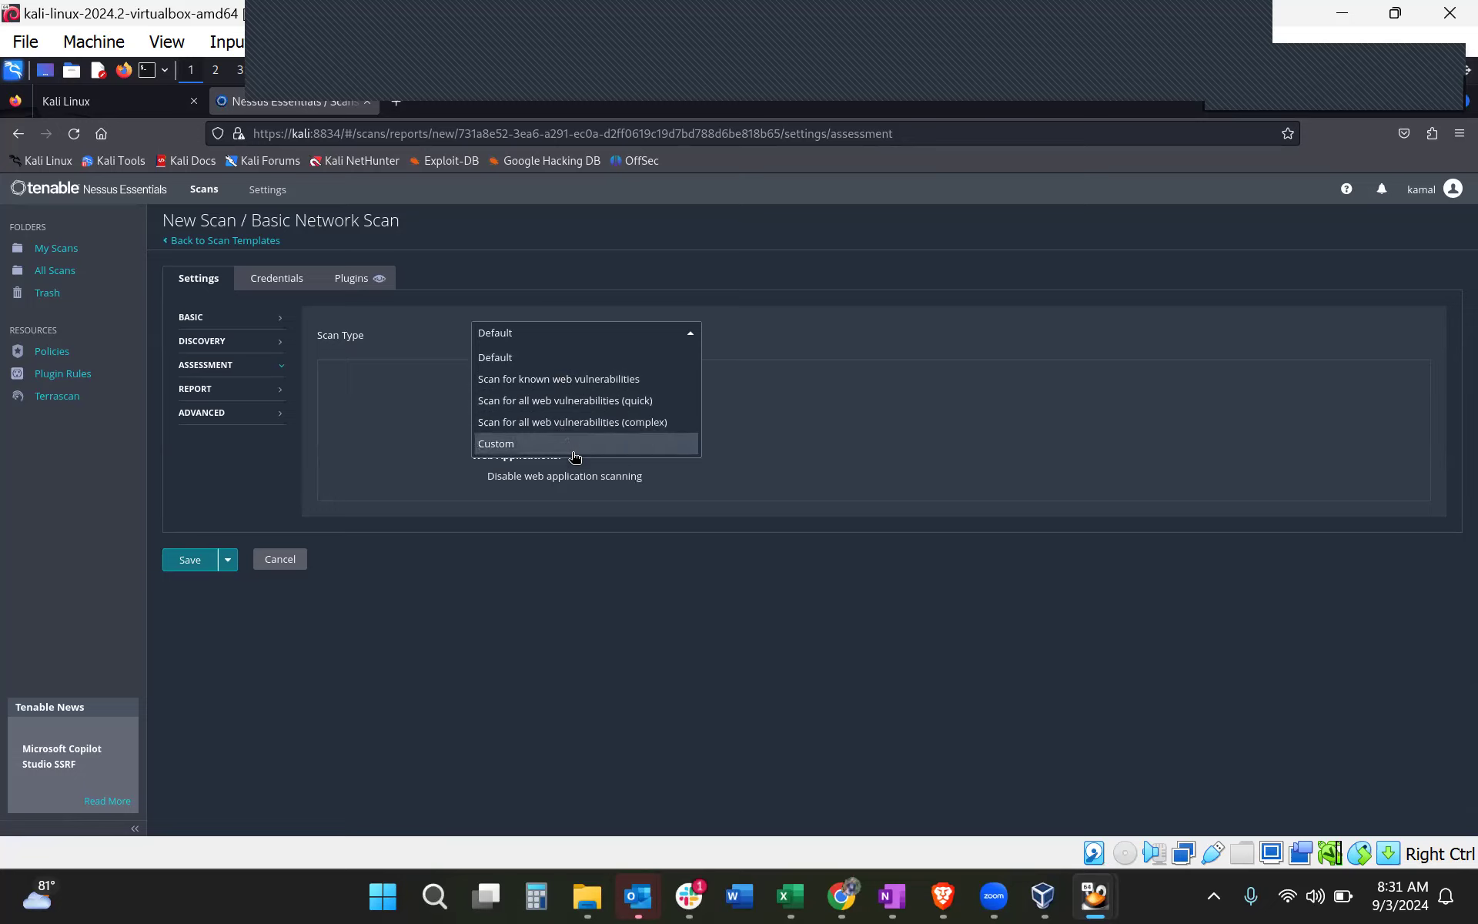
pyautogui.click(564, 361)
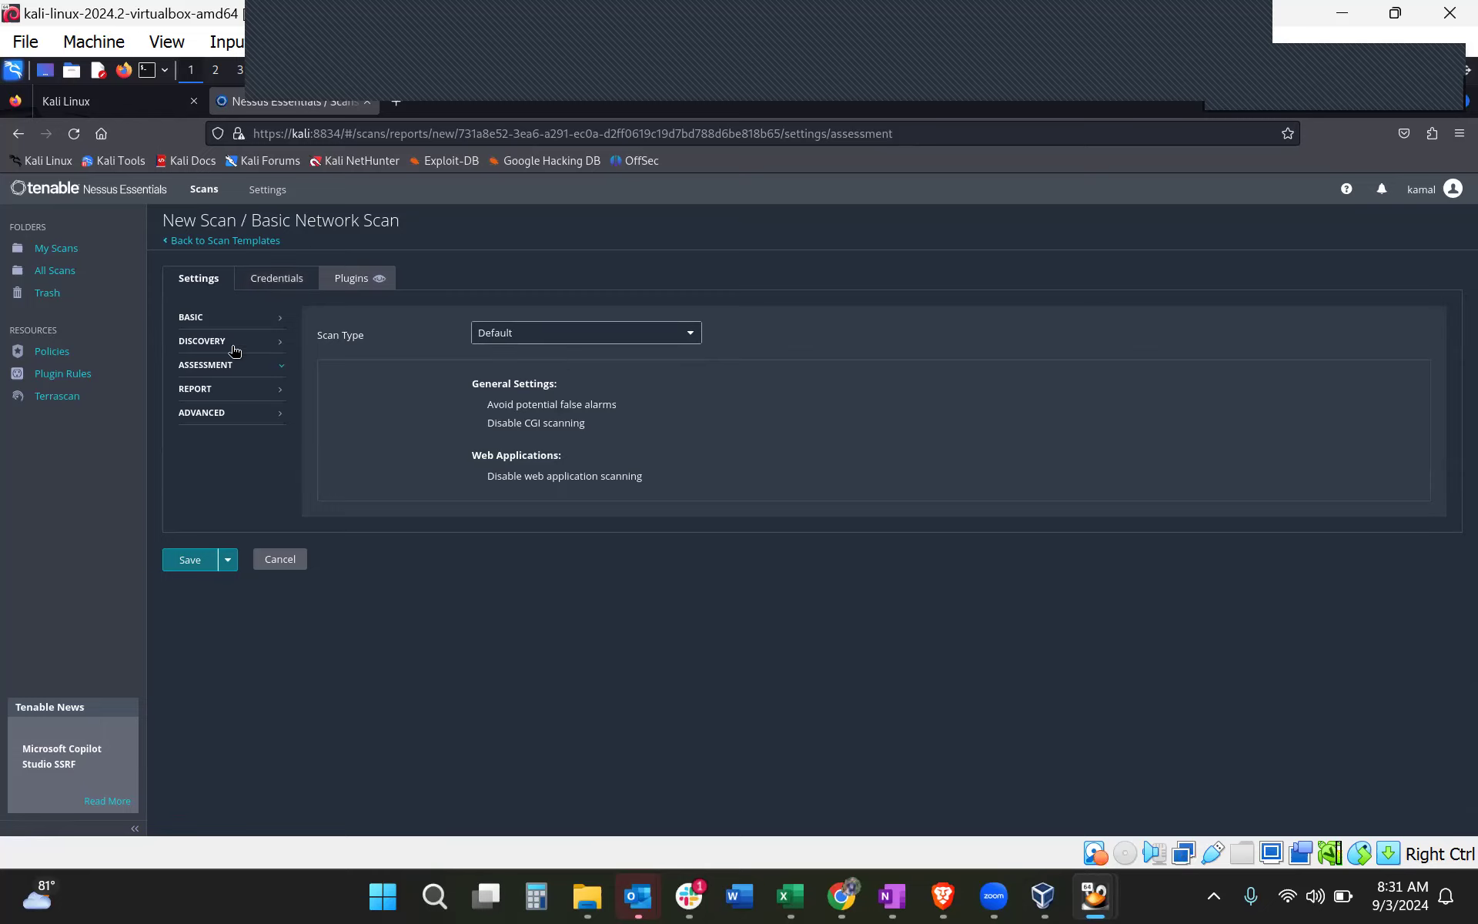
# In the report settings, try overriding normal verbosity with Report as much information as possible, and turn the override back off
pyautogui.click(221, 388)
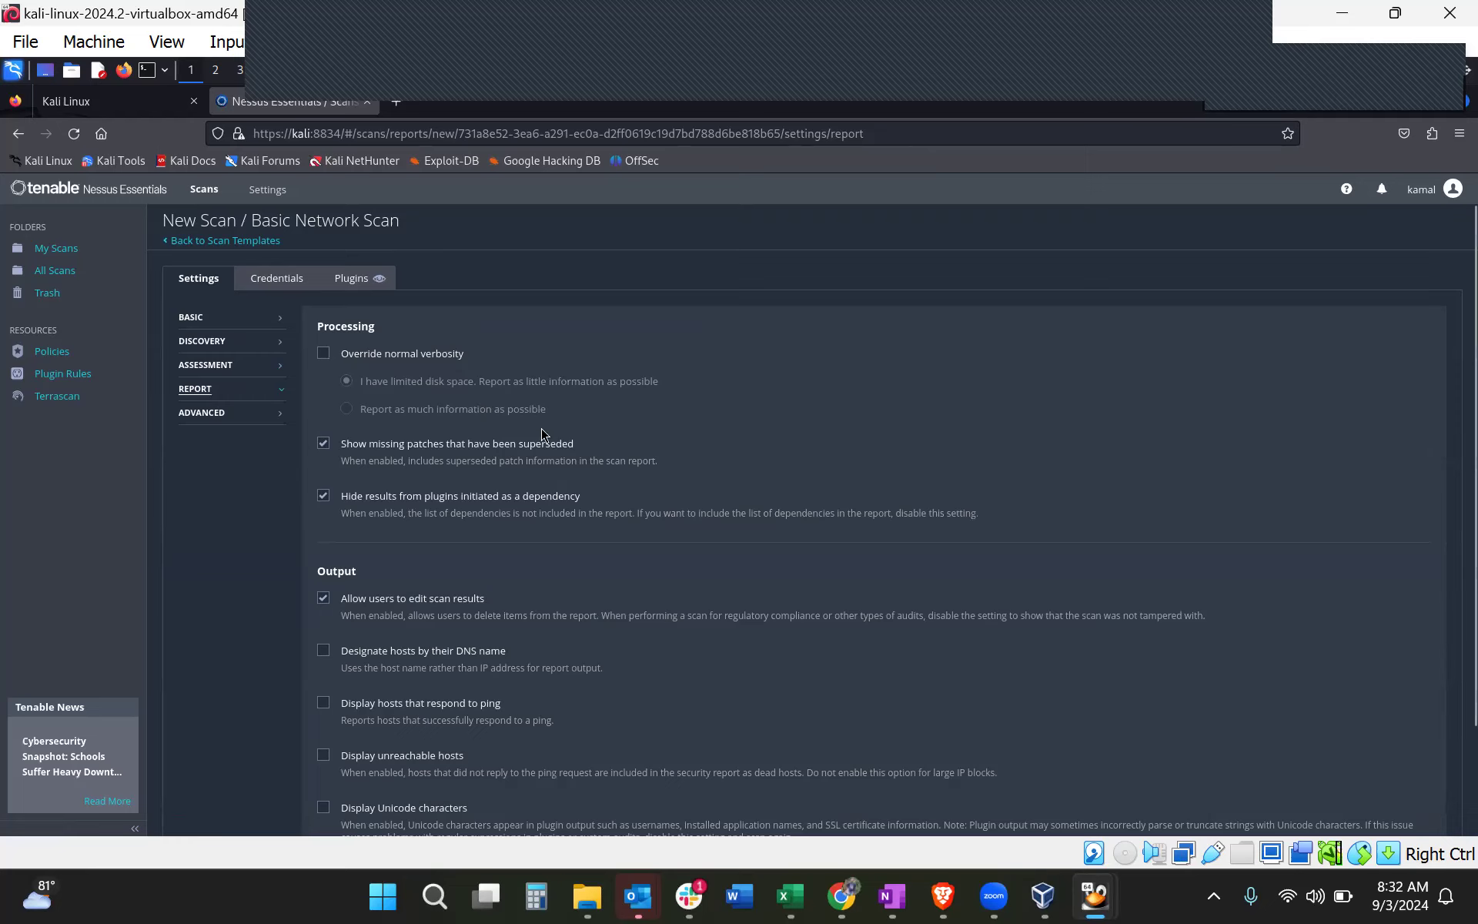
pyautogui.click(324, 357)
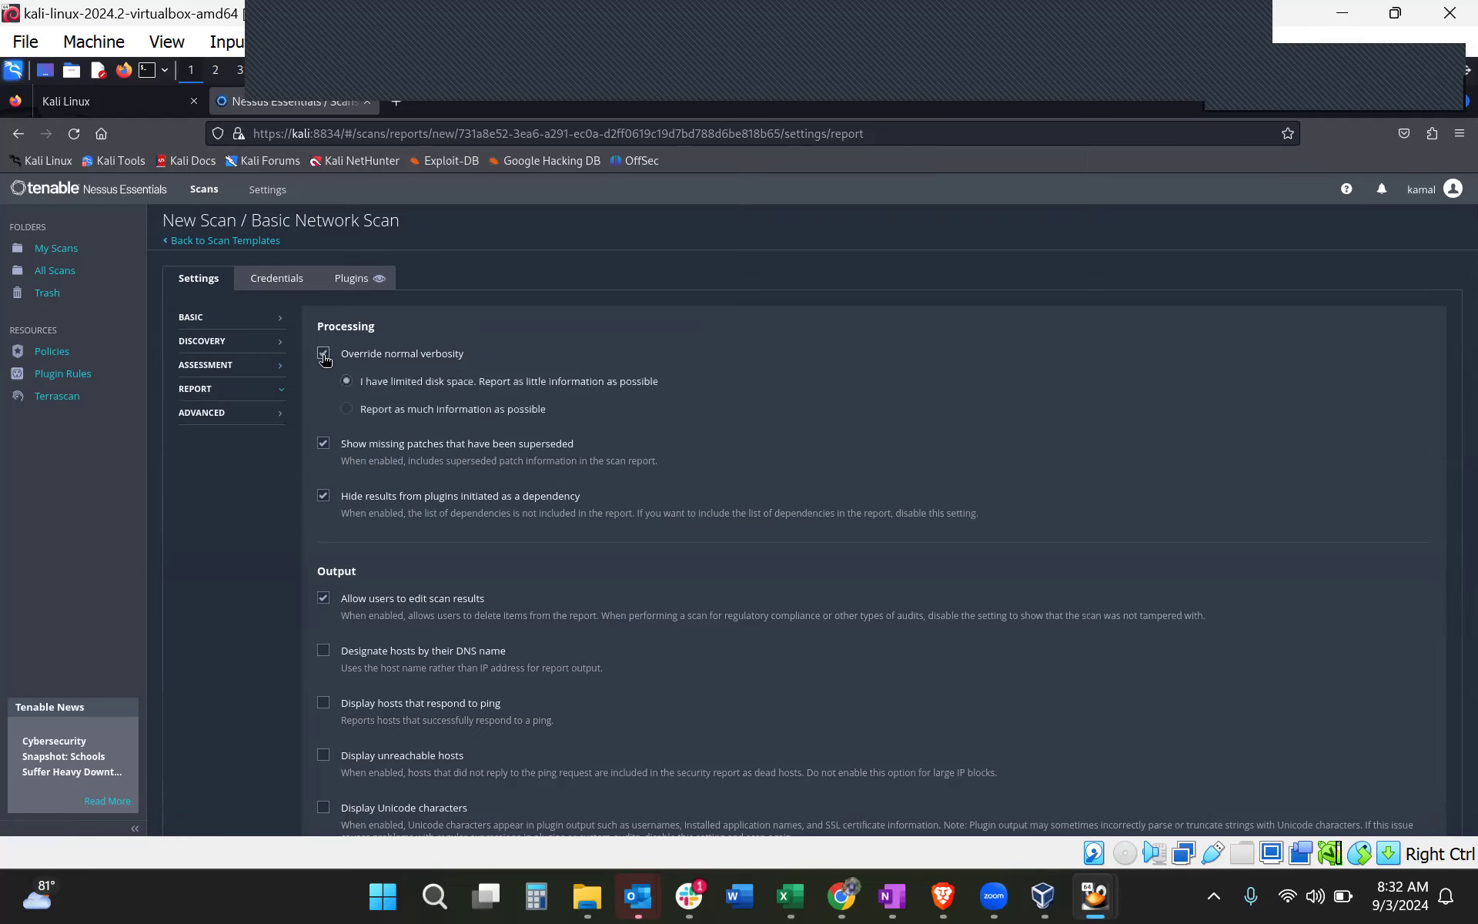
pyautogui.click(348, 409)
pyautogui.click(324, 354)
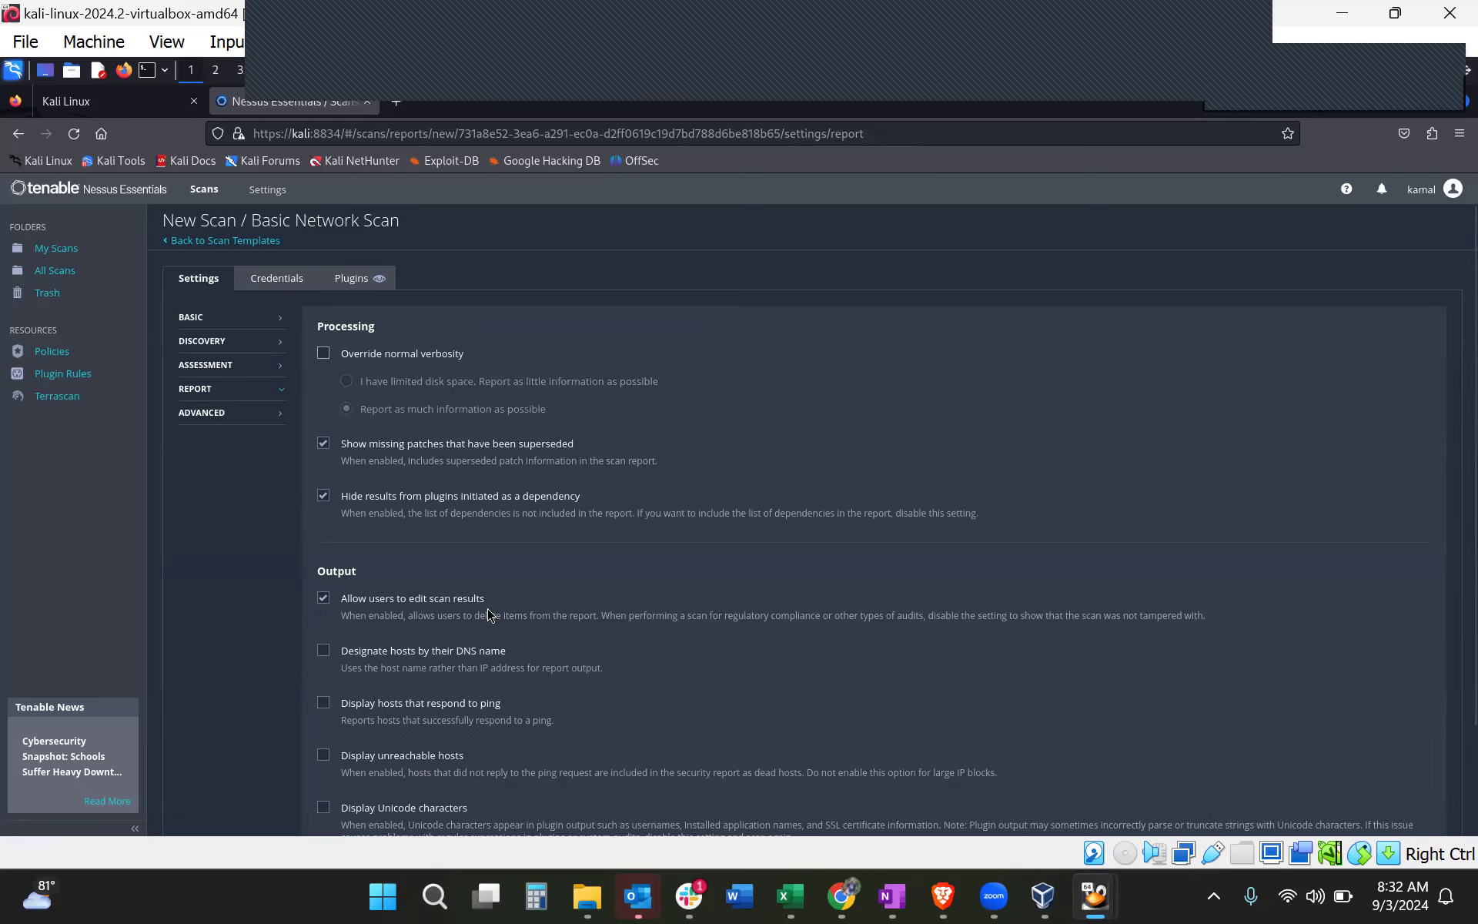
# Review the remaining report output options, save the 10.0.2.4 scan and launch it
pyautogui.scroll(-2, 488, 613)
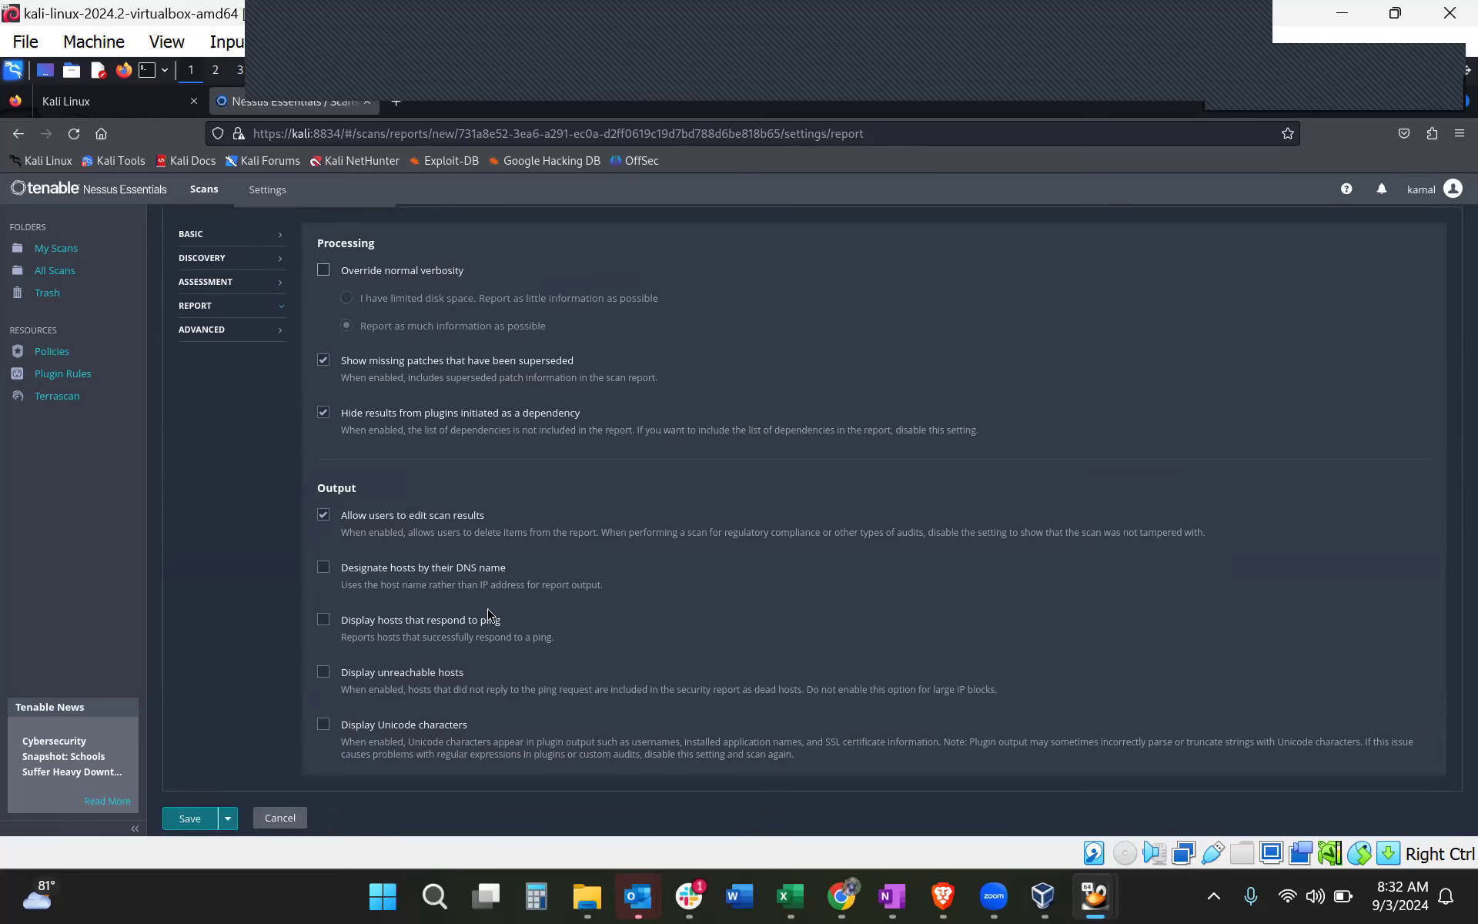
pyautogui.scroll(-1, 488, 614)
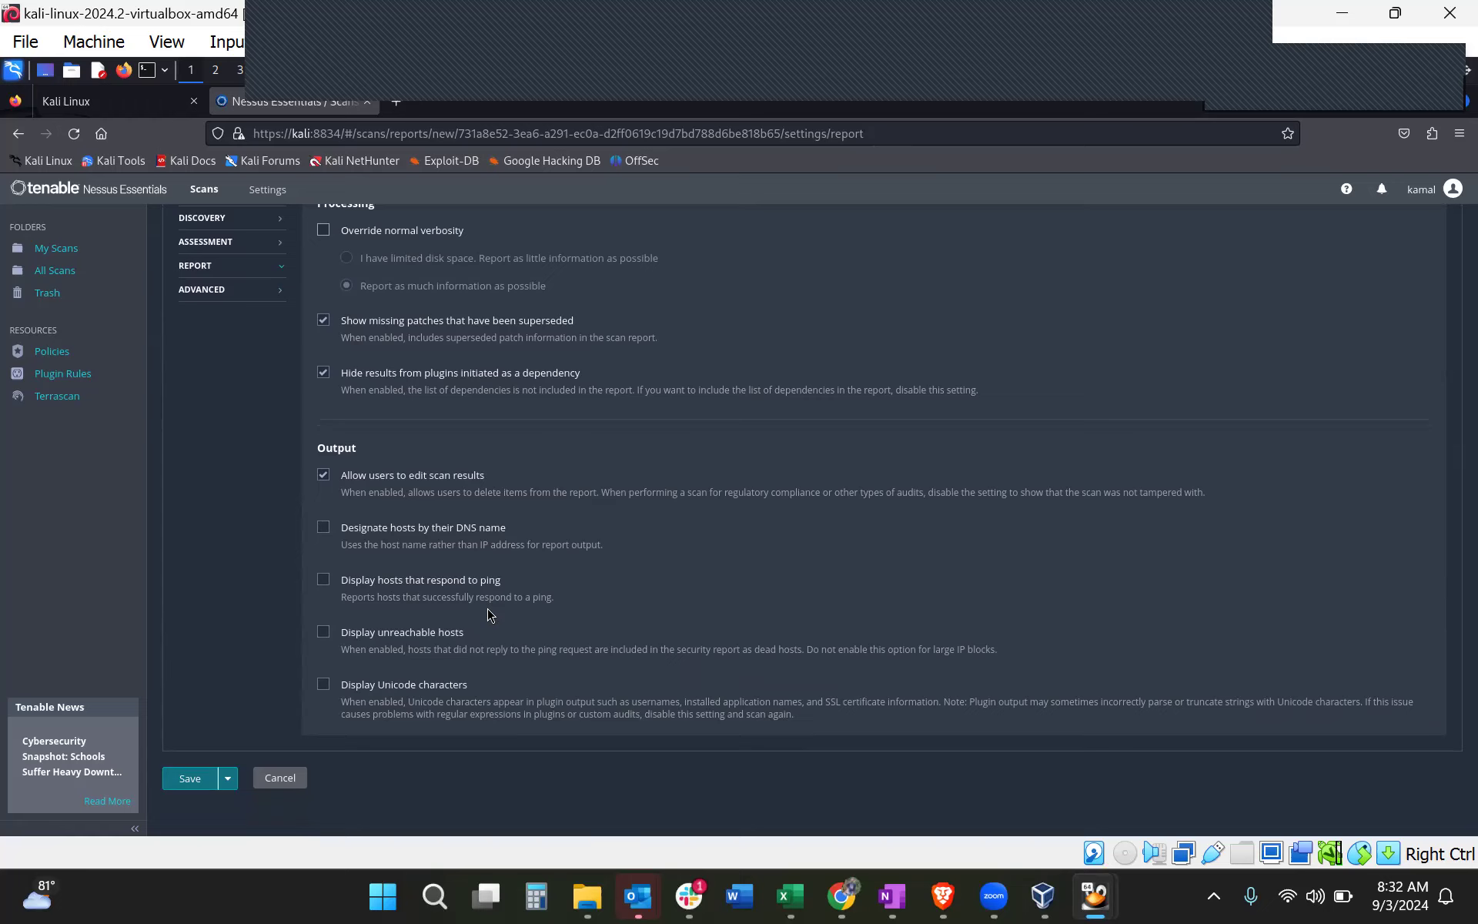
pyautogui.click(188, 778)
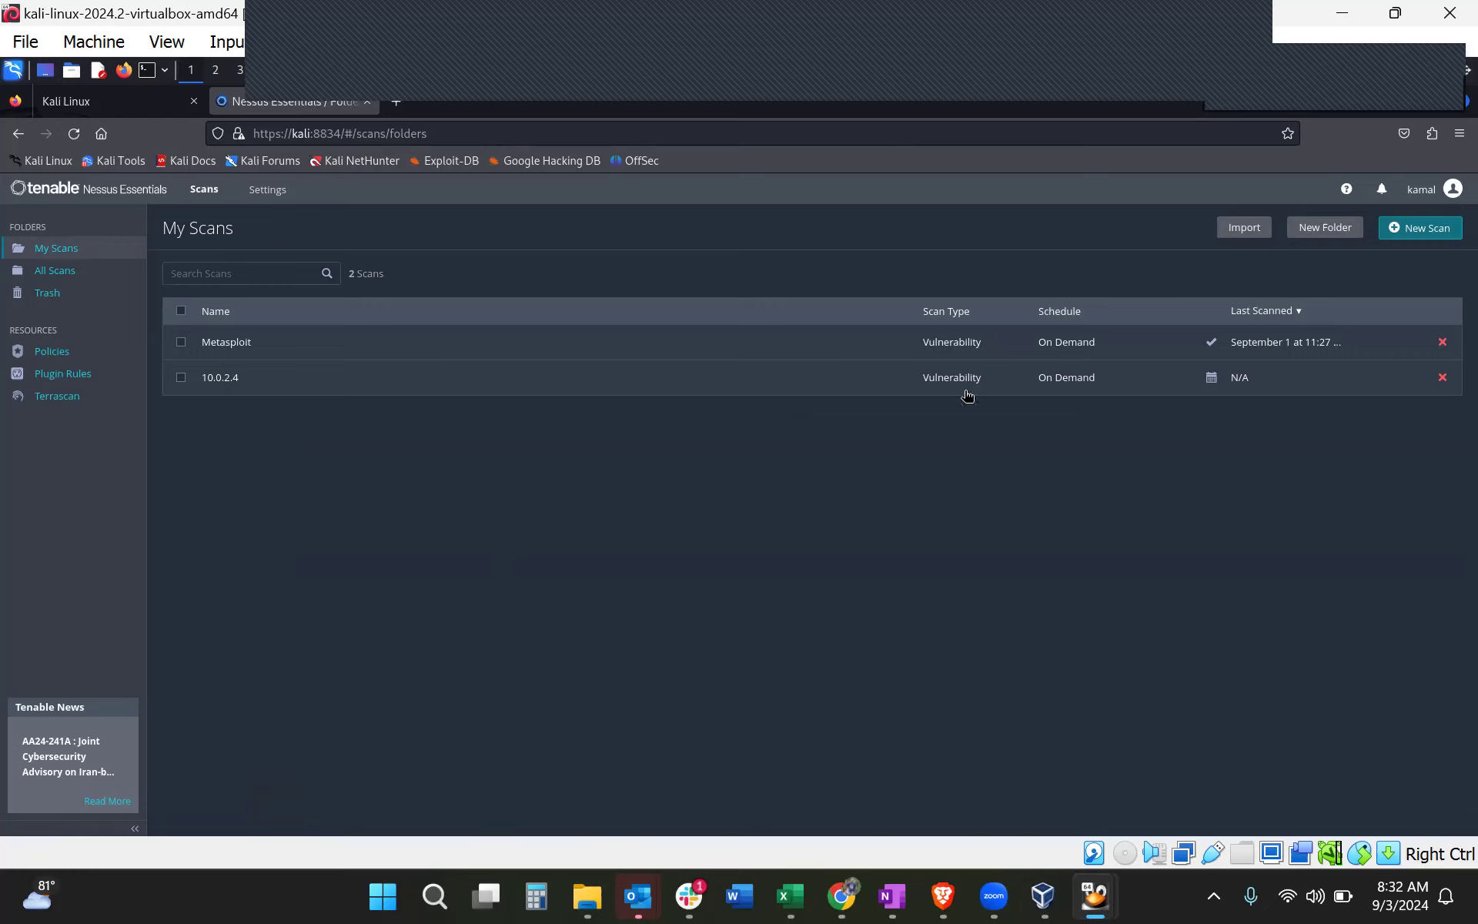
pyautogui.click(1170, 385)
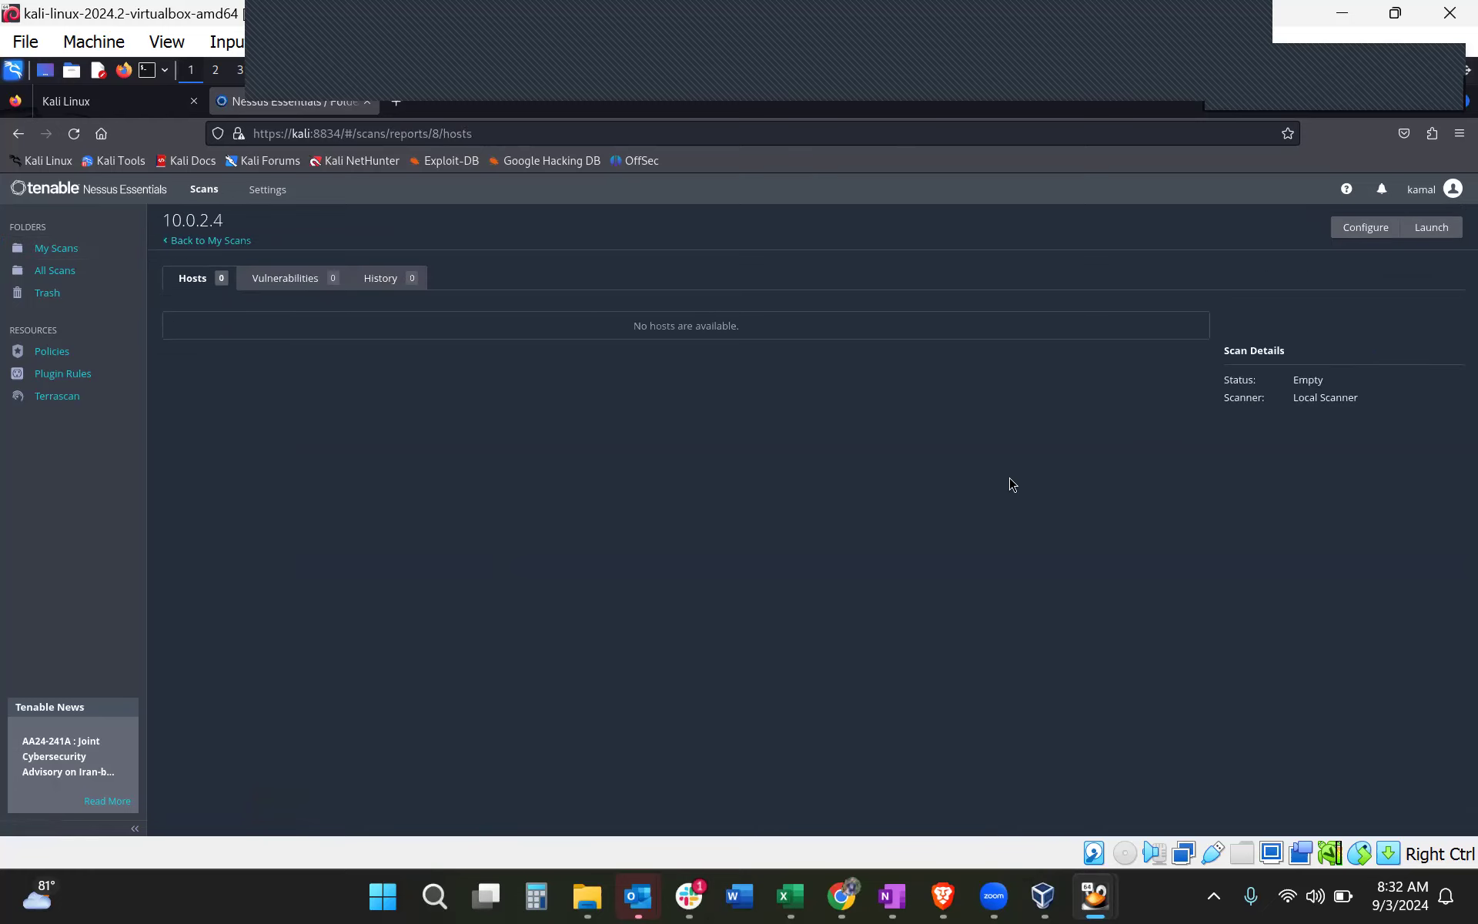
pyautogui.click(1432, 232)
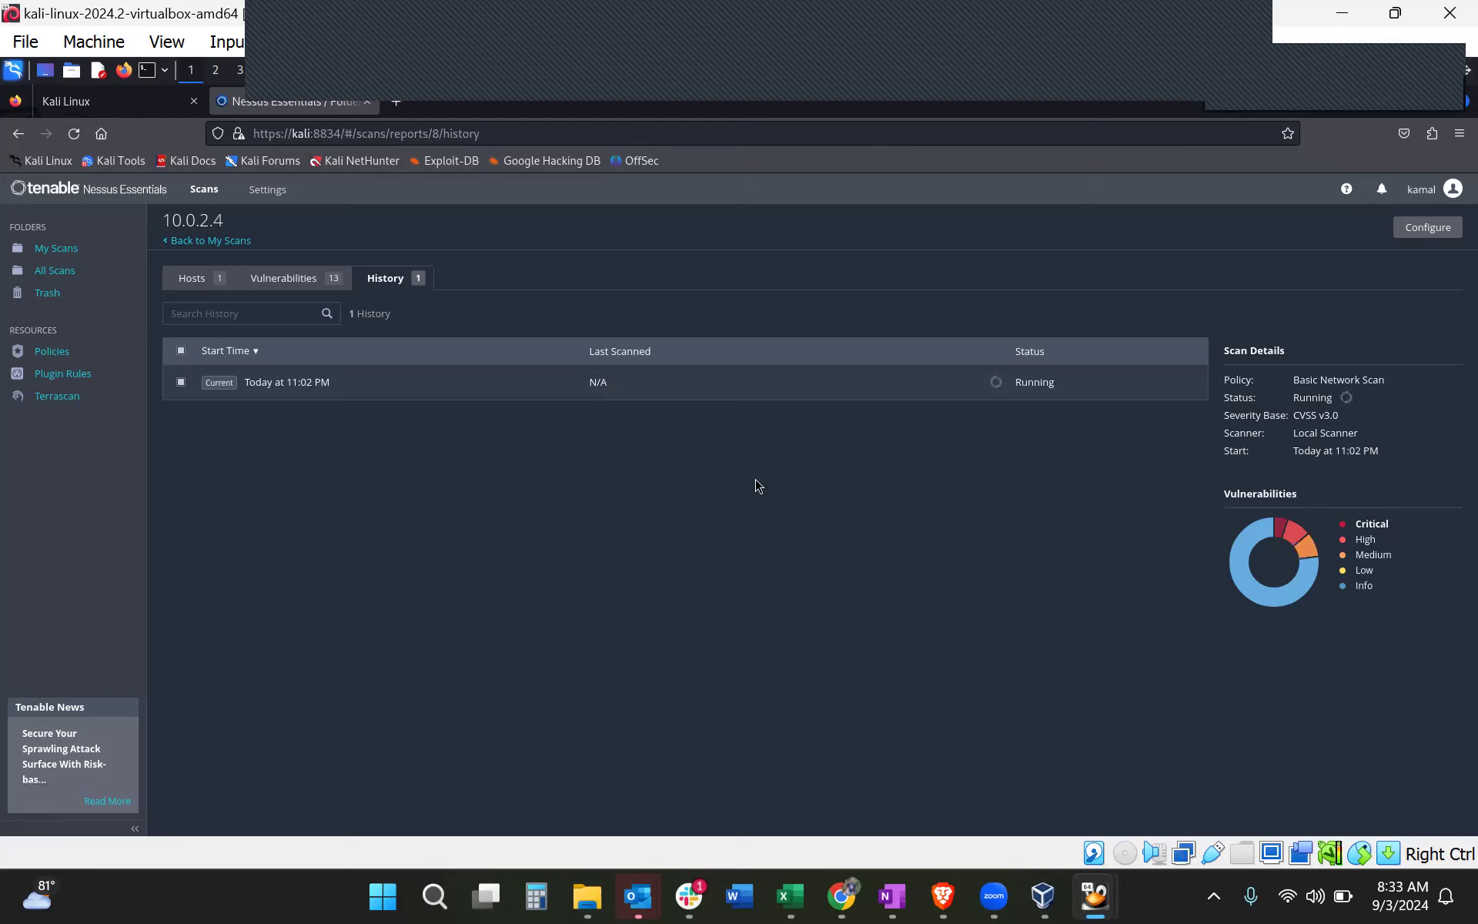
# Examine the running scan's NFS Exported Share Information Disclosure vulnerability, including its description and solution, and return to the vulnerability list
pyautogui.click(199, 280)
pyautogui.click(270, 285)
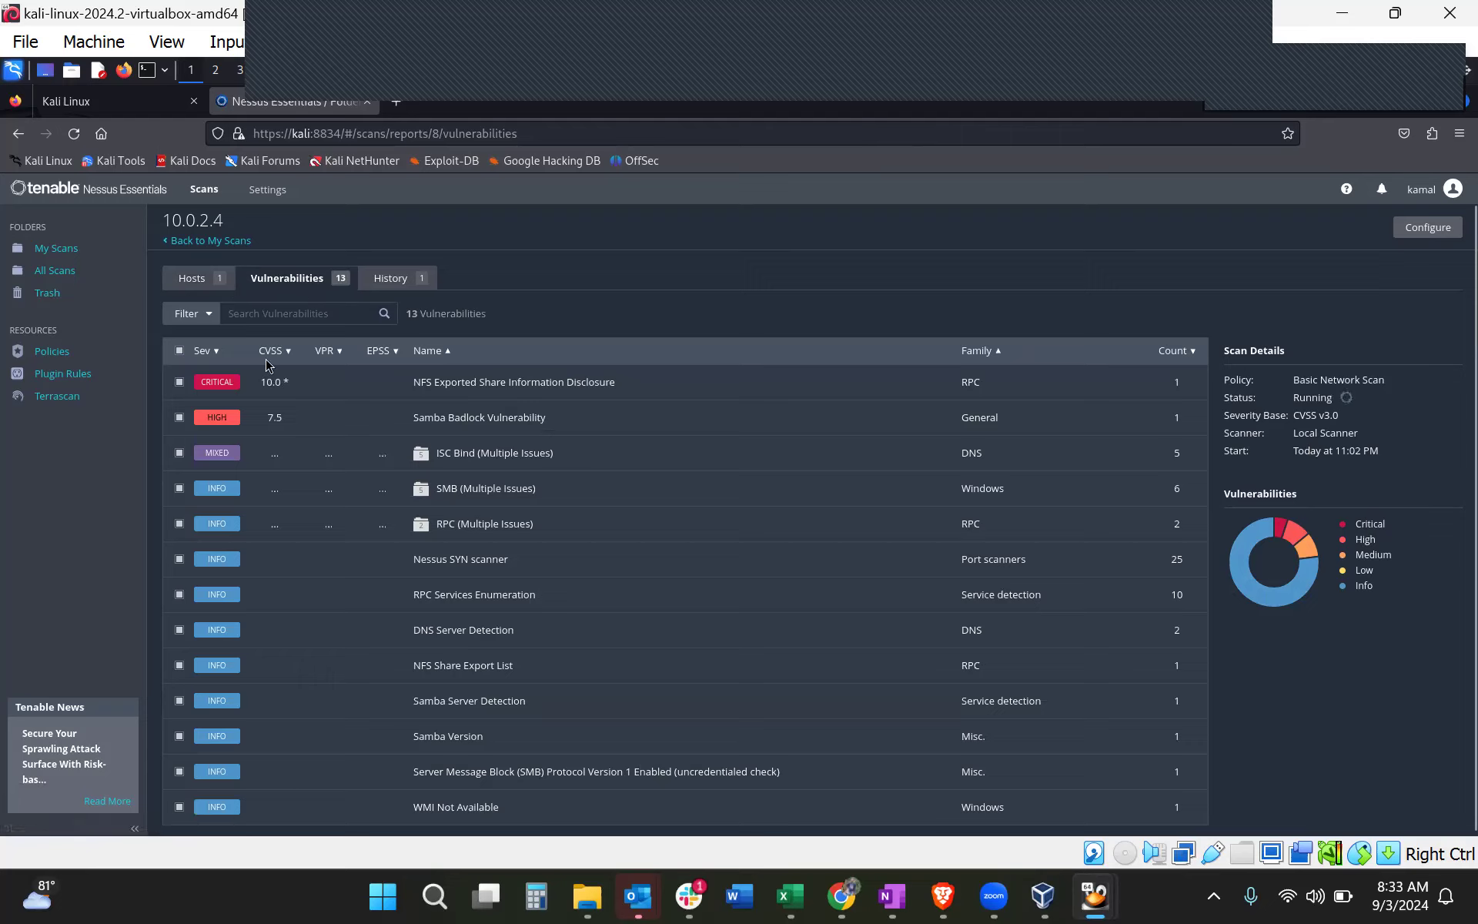
pyautogui.click(447, 400)
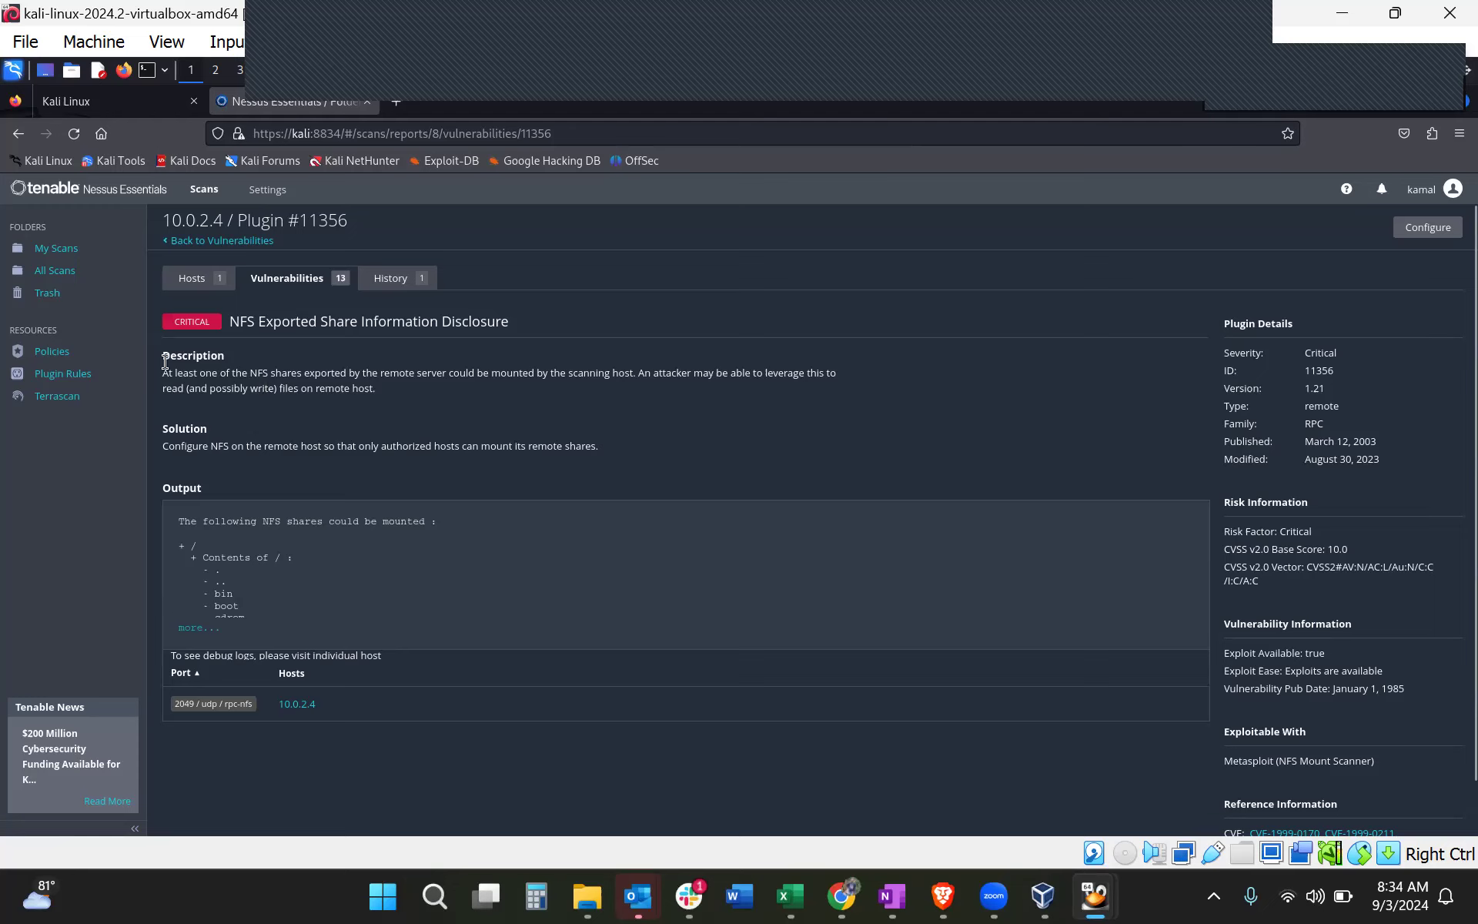
pyautogui.moveTo(163, 355); pyautogui.dragTo(414, 396)
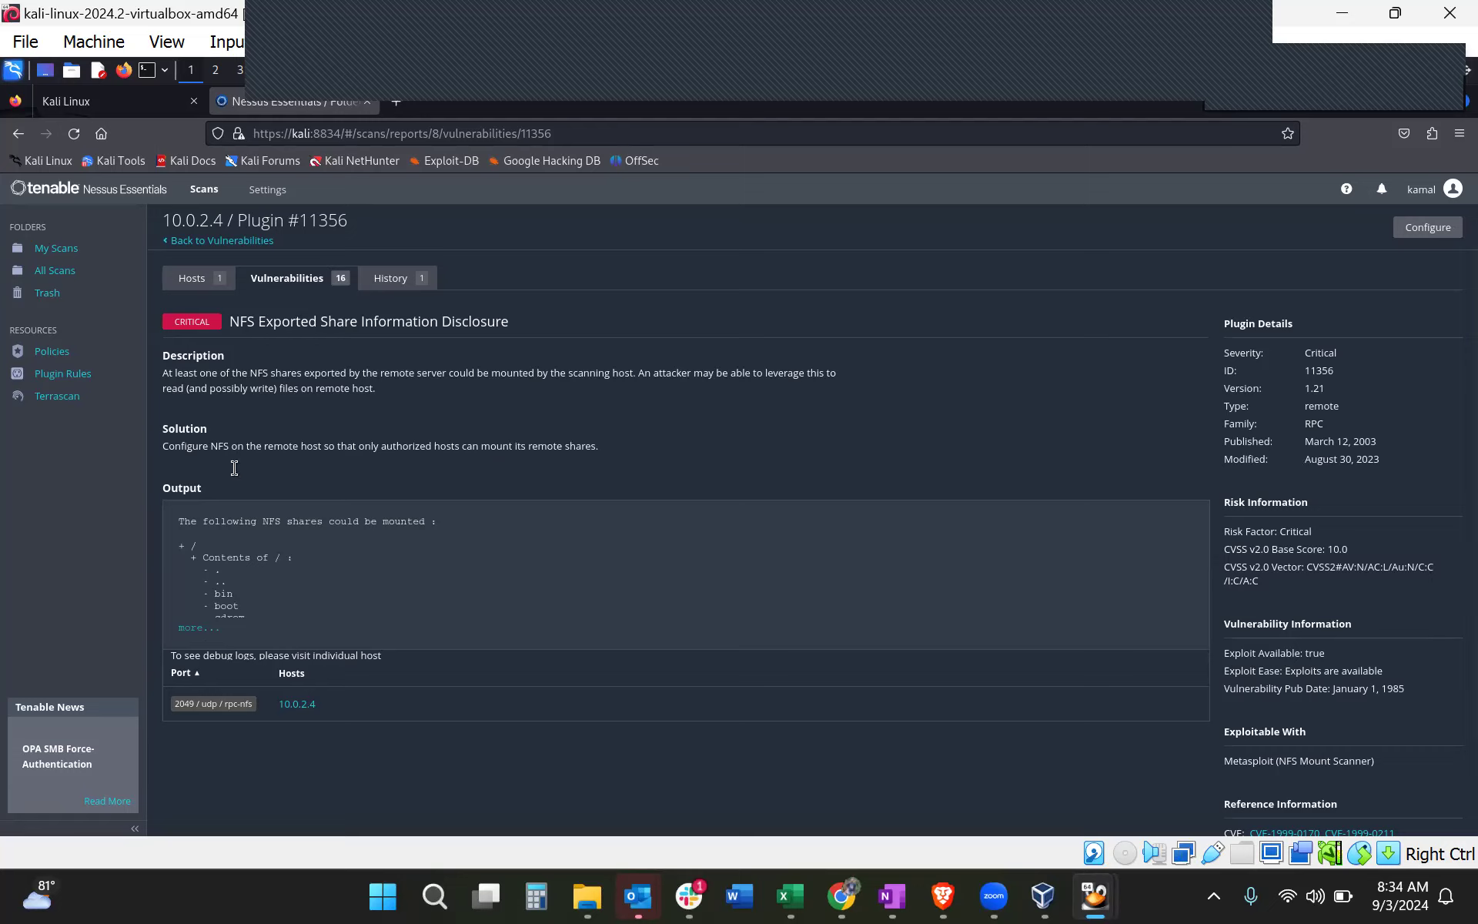
pyautogui.moveTo(162, 448); pyautogui.dragTo(627, 466)
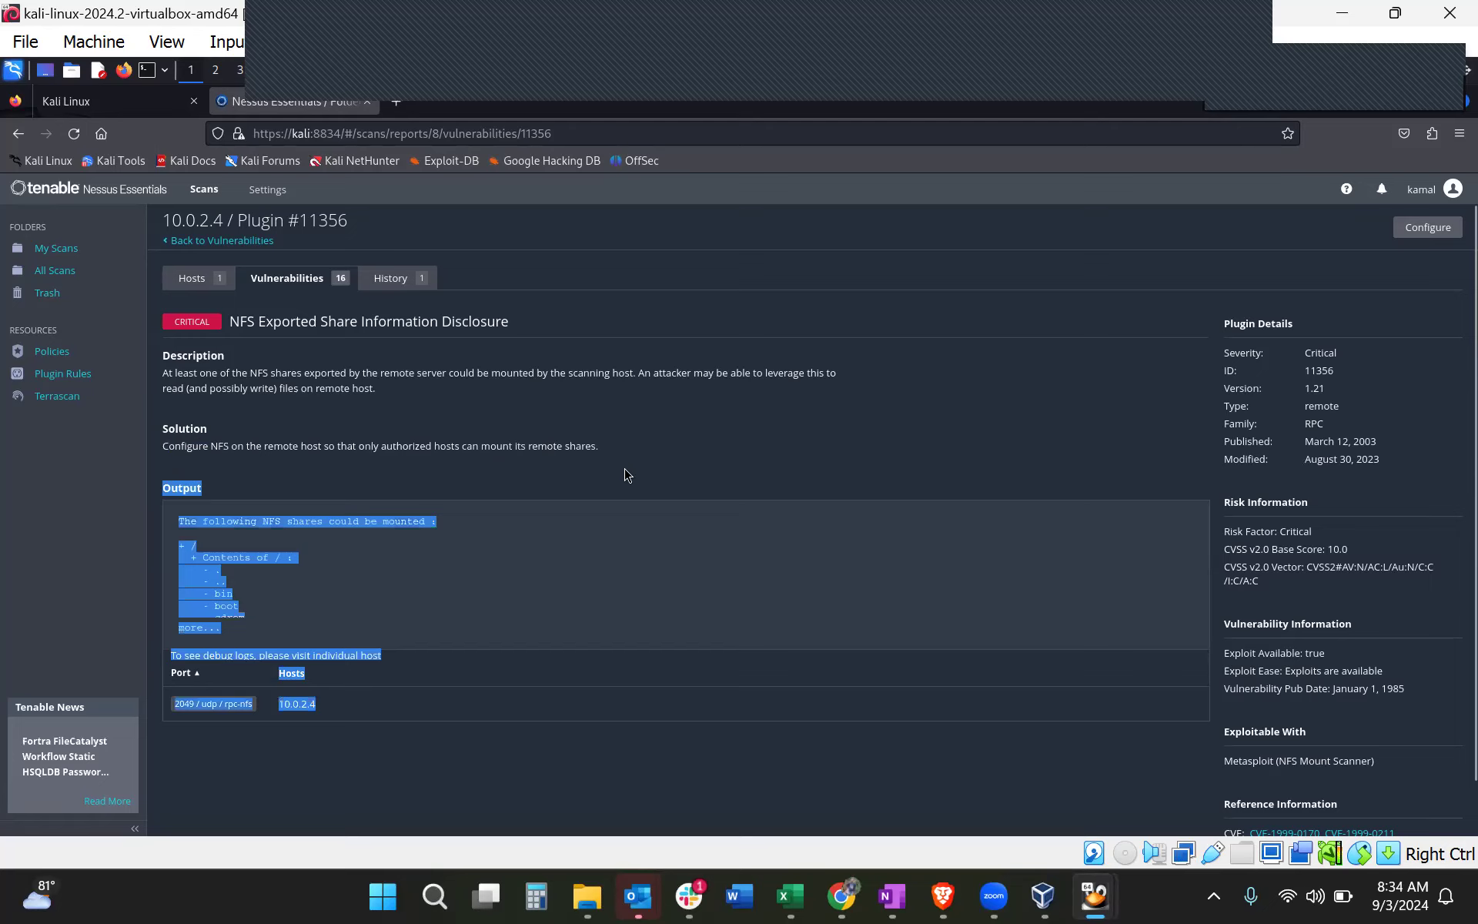
pyautogui.click(627, 465)
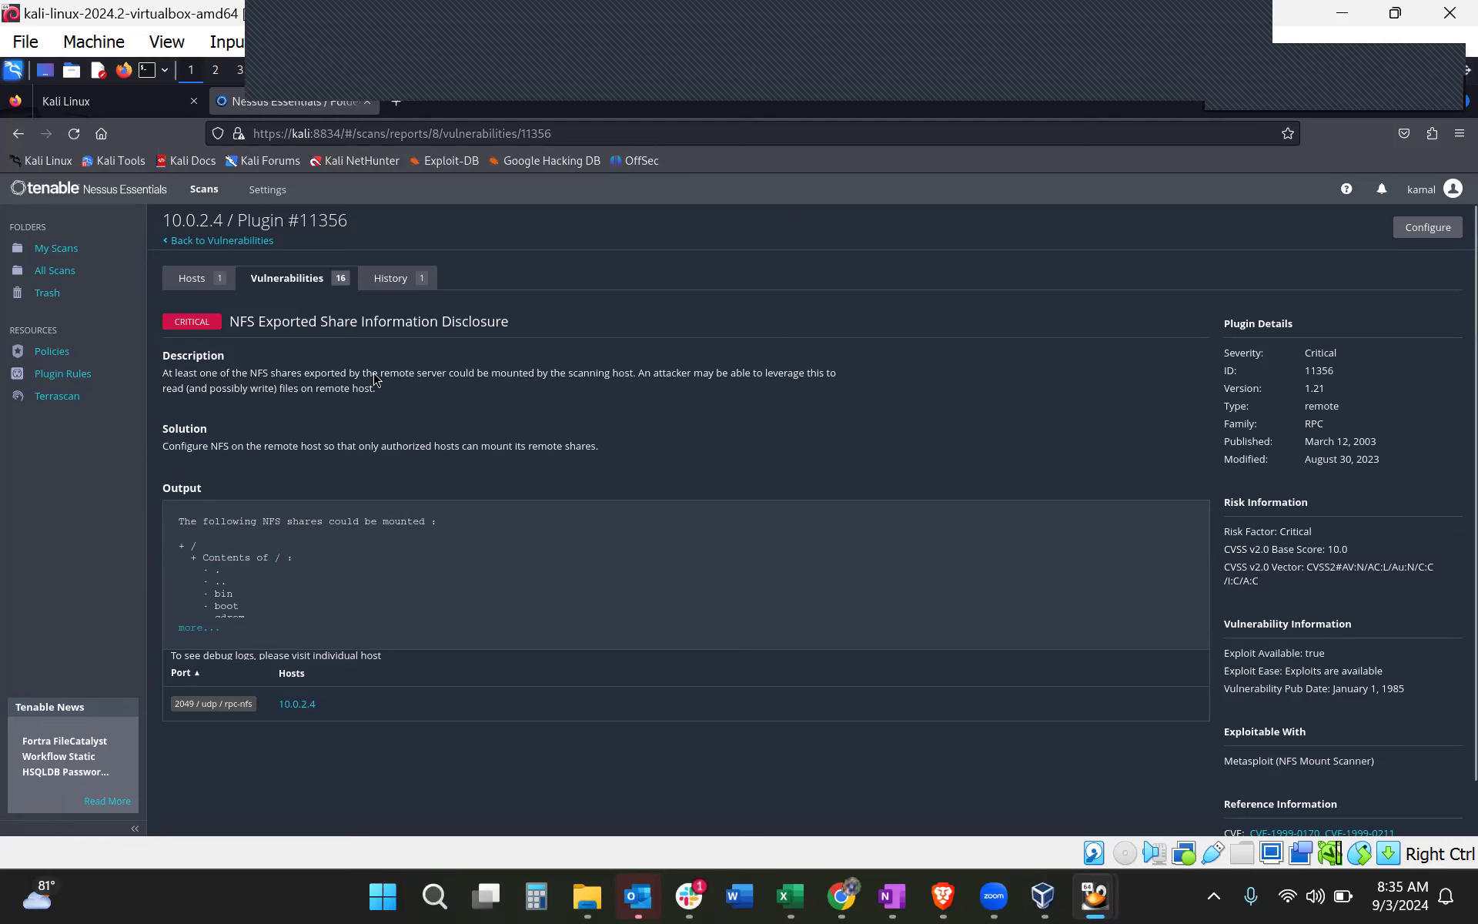
pyautogui.click(277, 285)
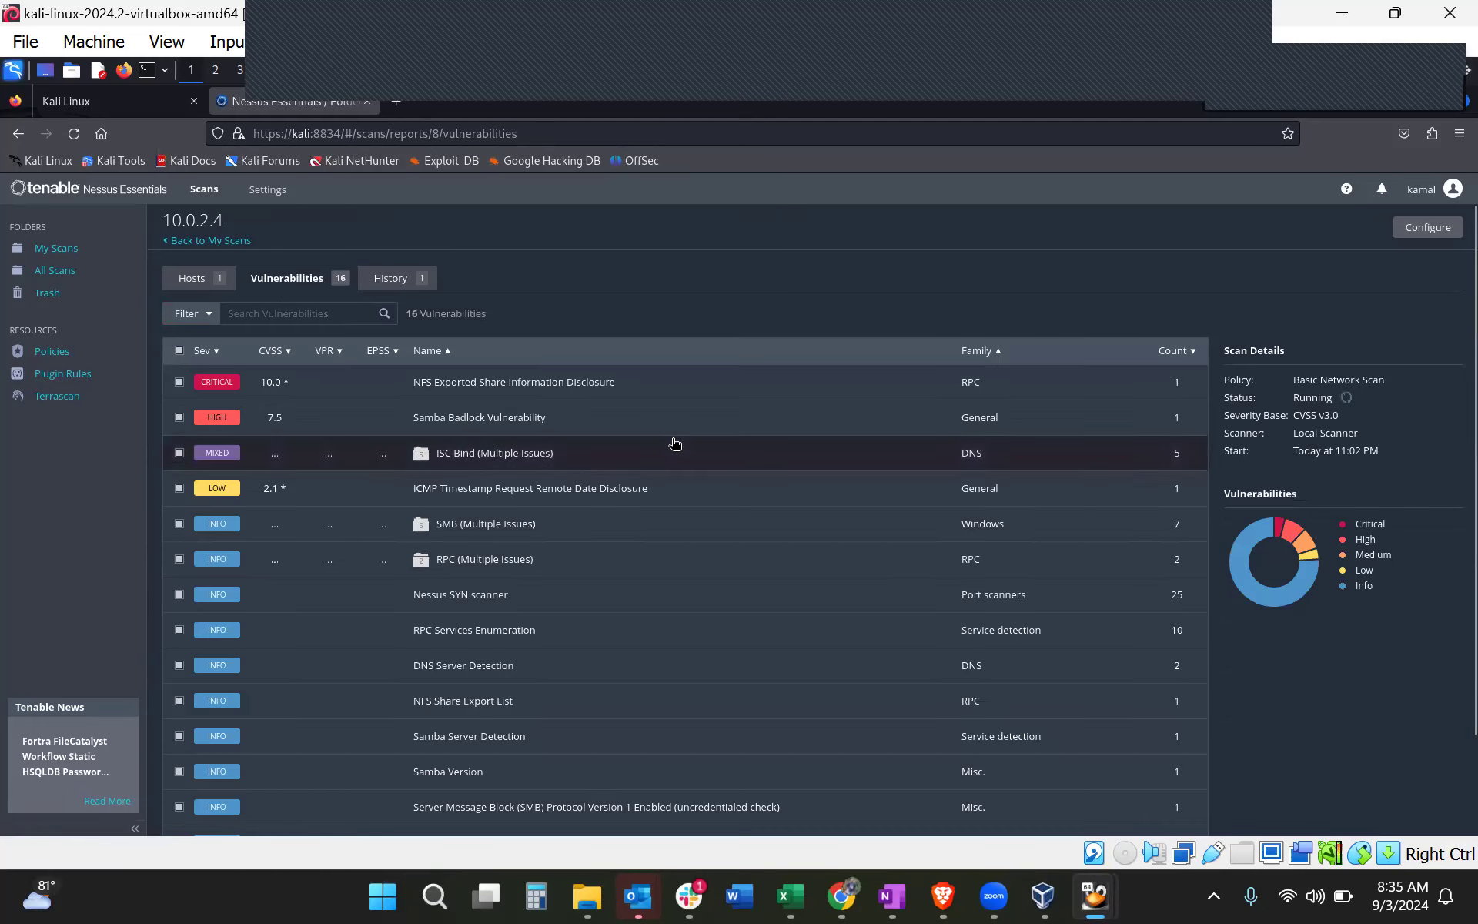
# Go back to My Scans and show the vulnerabilities of the completed Metasploit scan
pyautogui.moveTo(1094, 893)
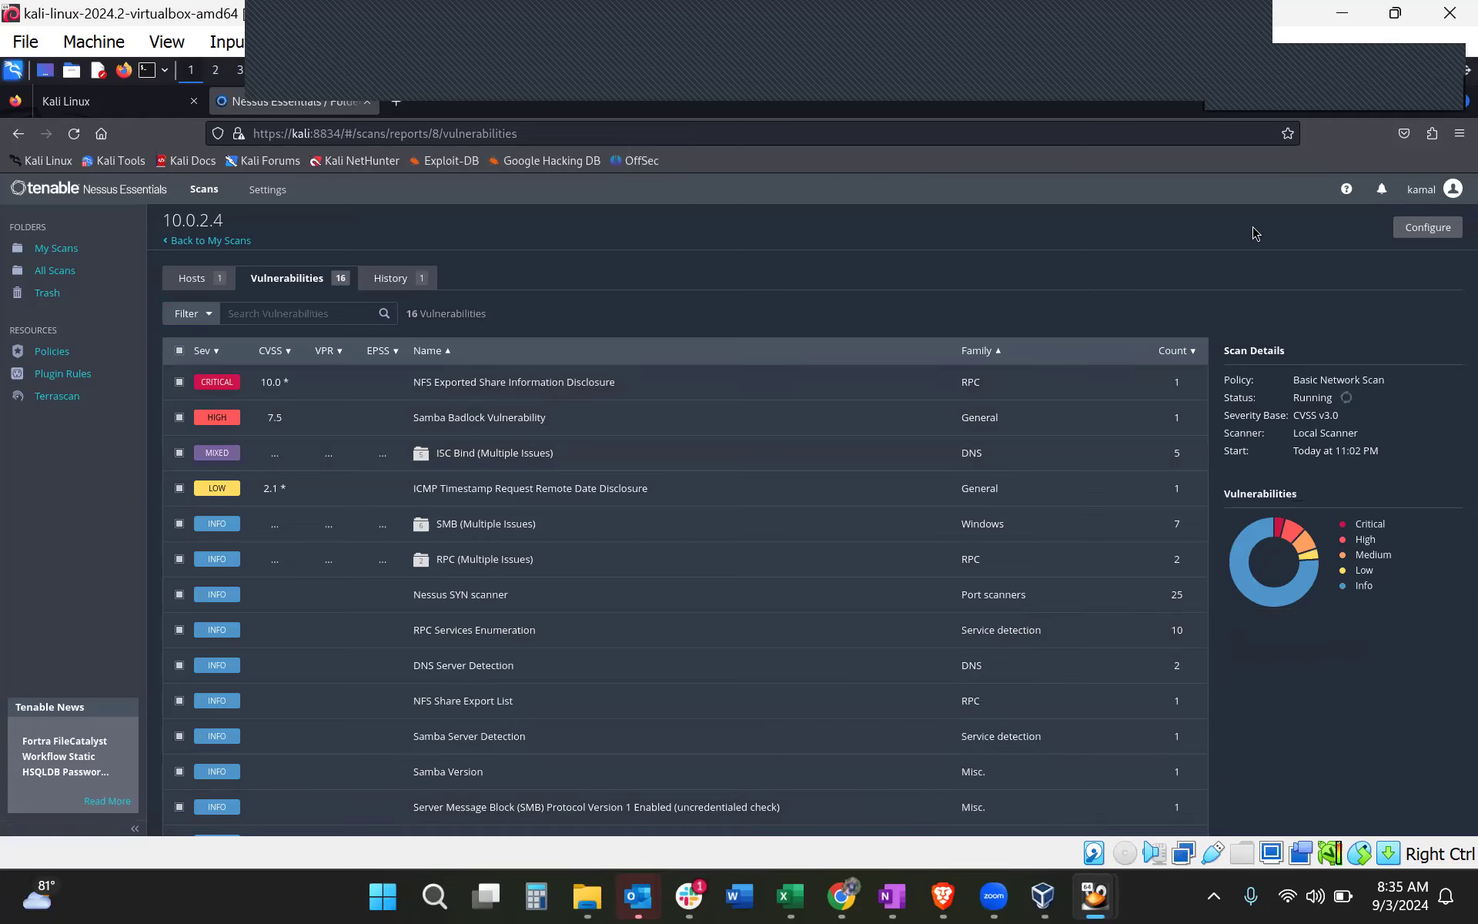
pyautogui.click(190, 242)
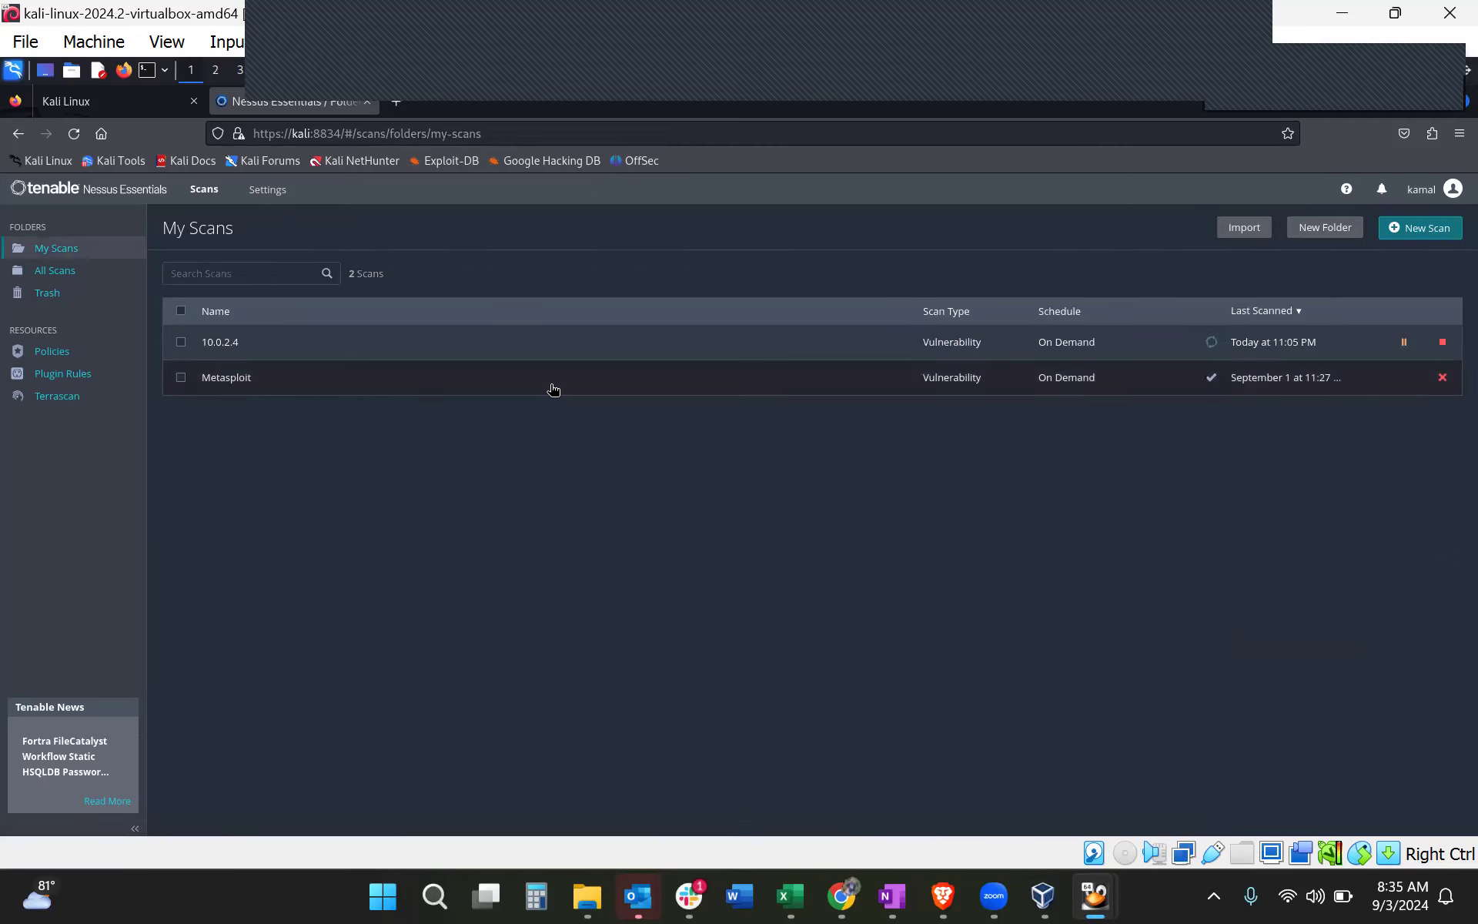
pyautogui.click(488, 393)
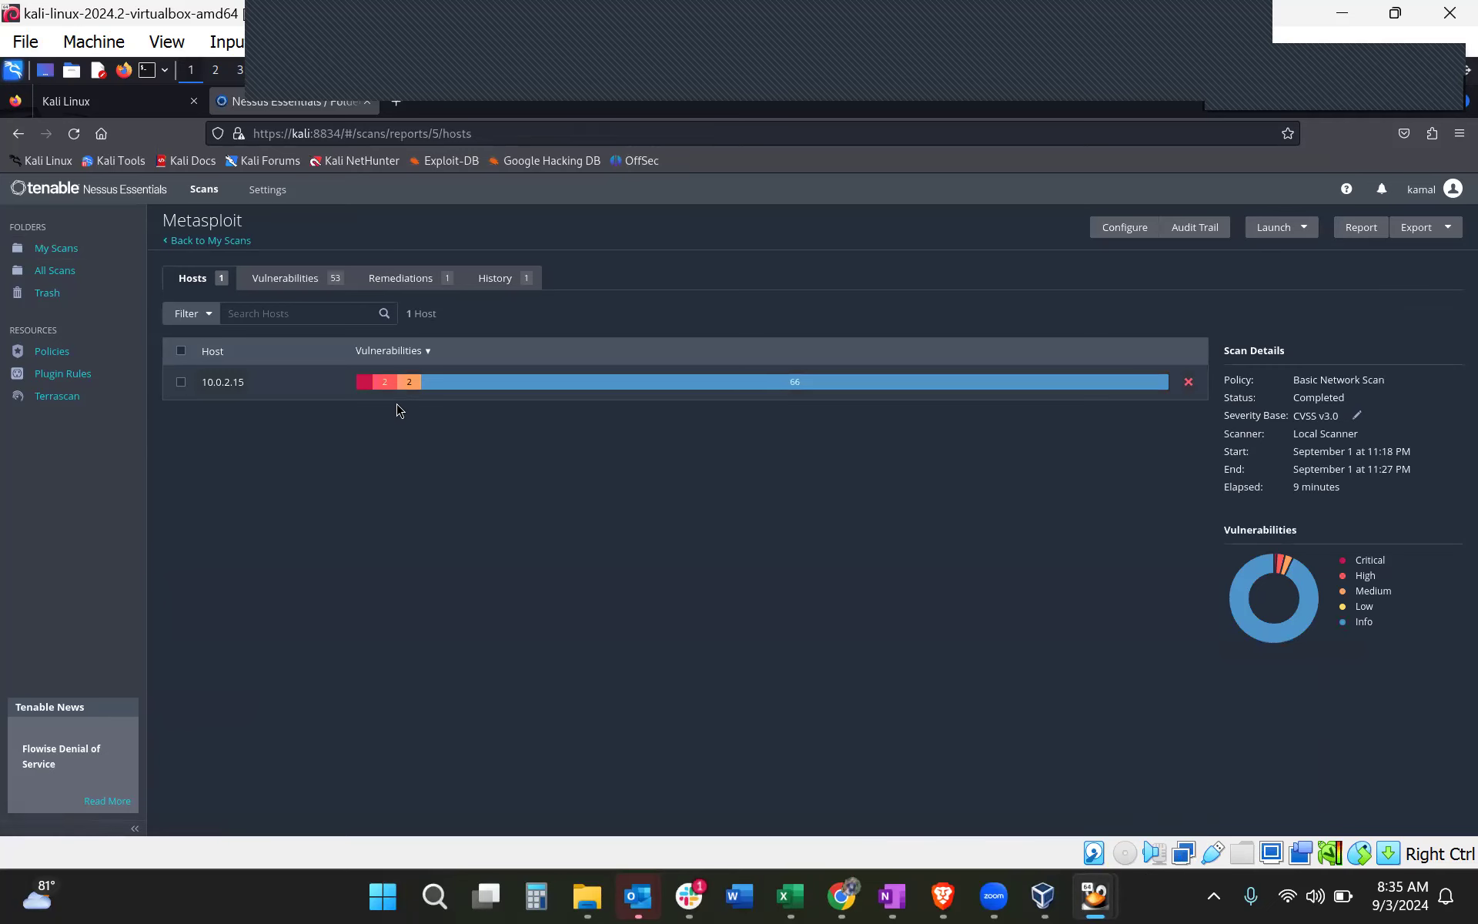
pyautogui.click(279, 291)
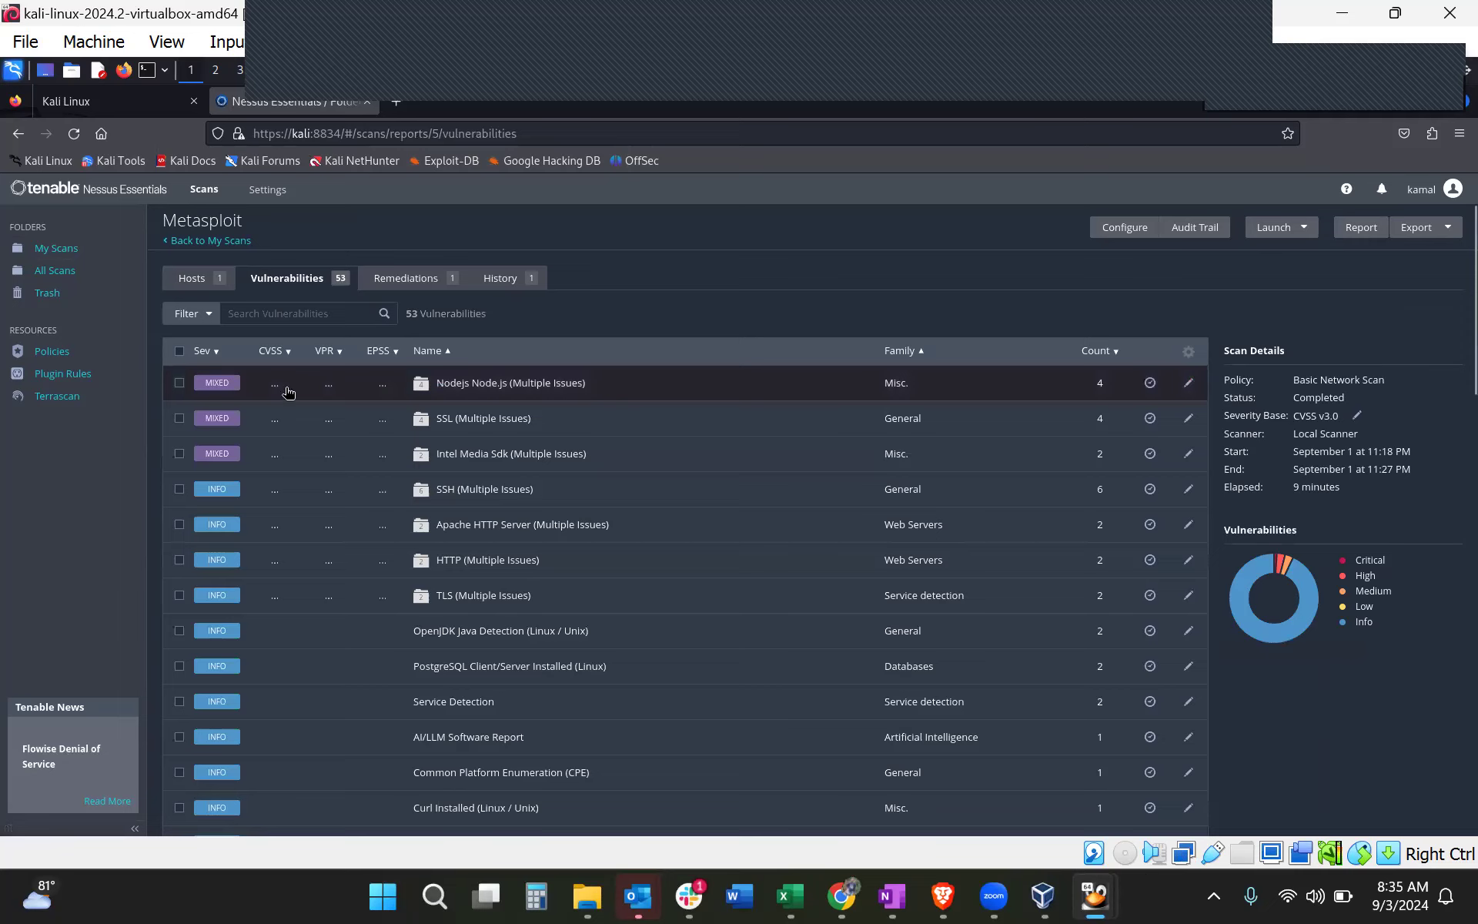
# Review the Metasploit scan's vulnerability list and its remediations, and return to the vulnerabilities
pyautogui.scroll(-5, 282, 538)
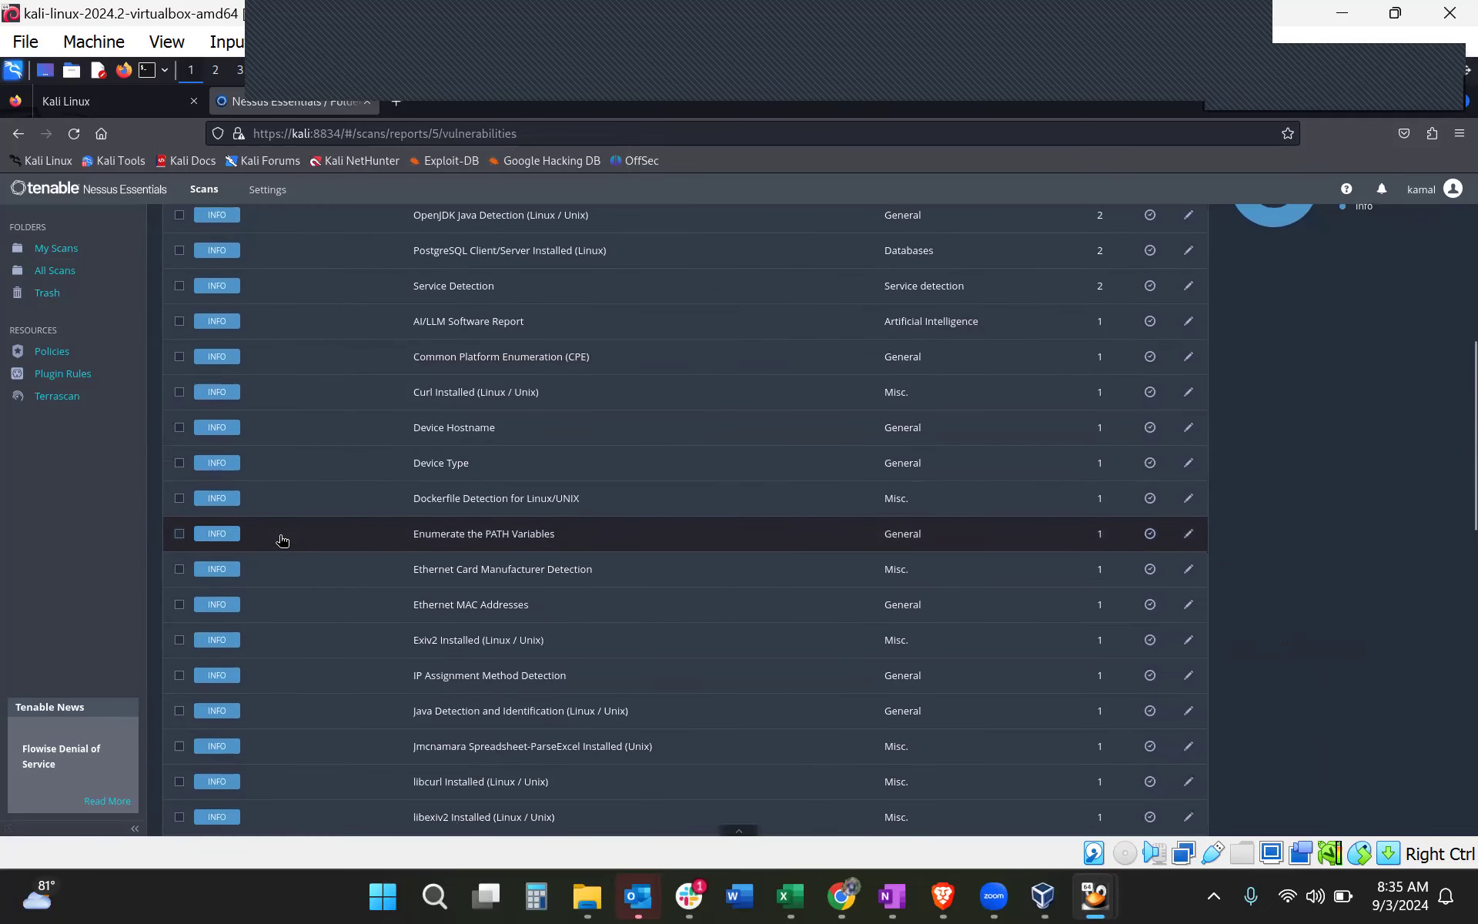
pyautogui.scroll(5, 282, 542)
pyautogui.moveTo(1380, 564)
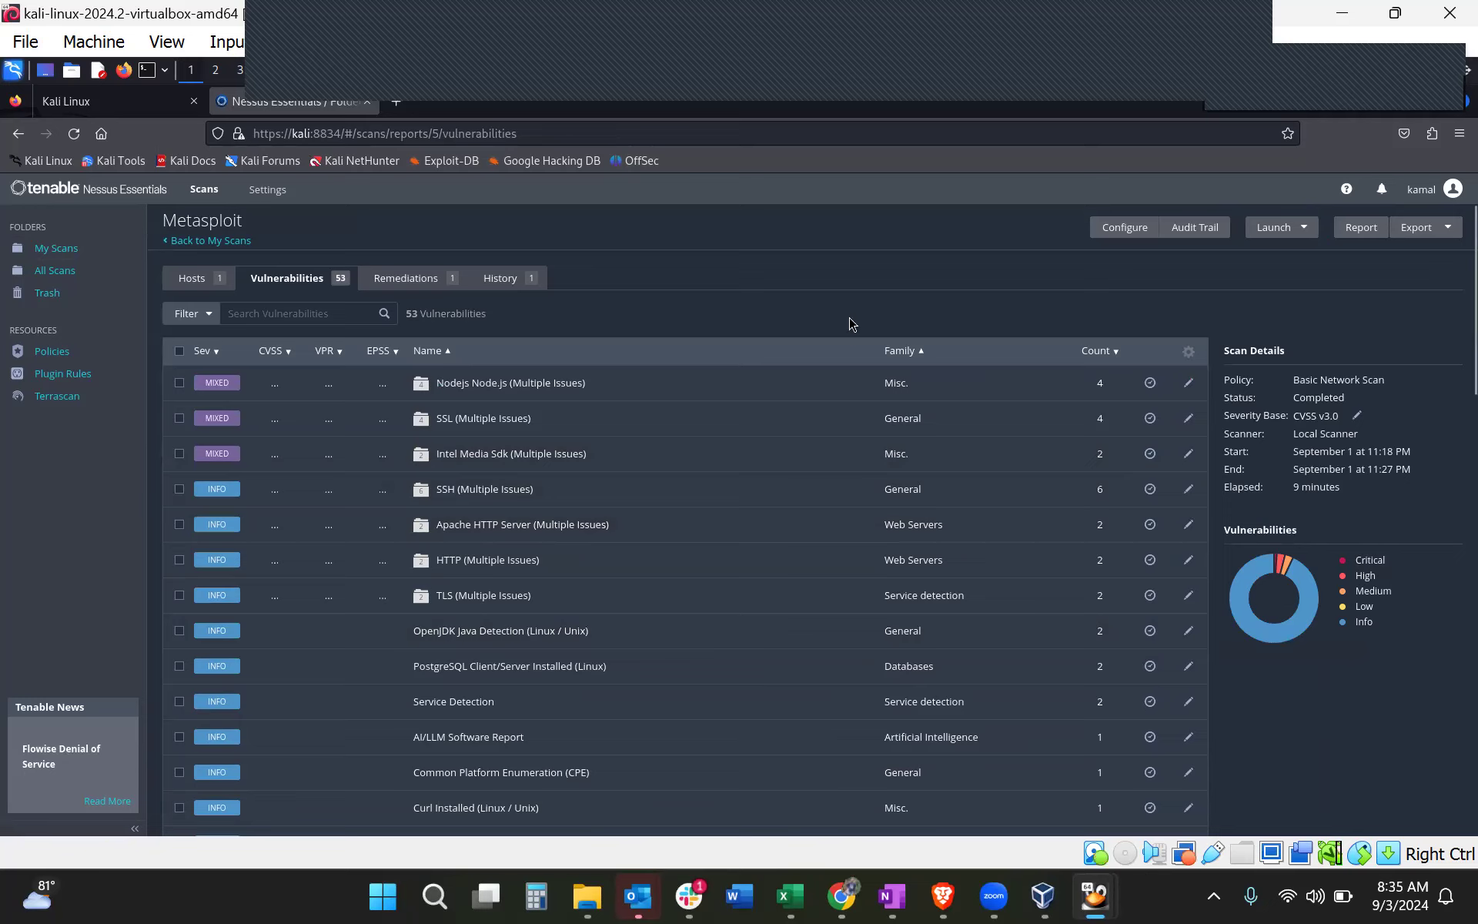
pyautogui.click(407, 280)
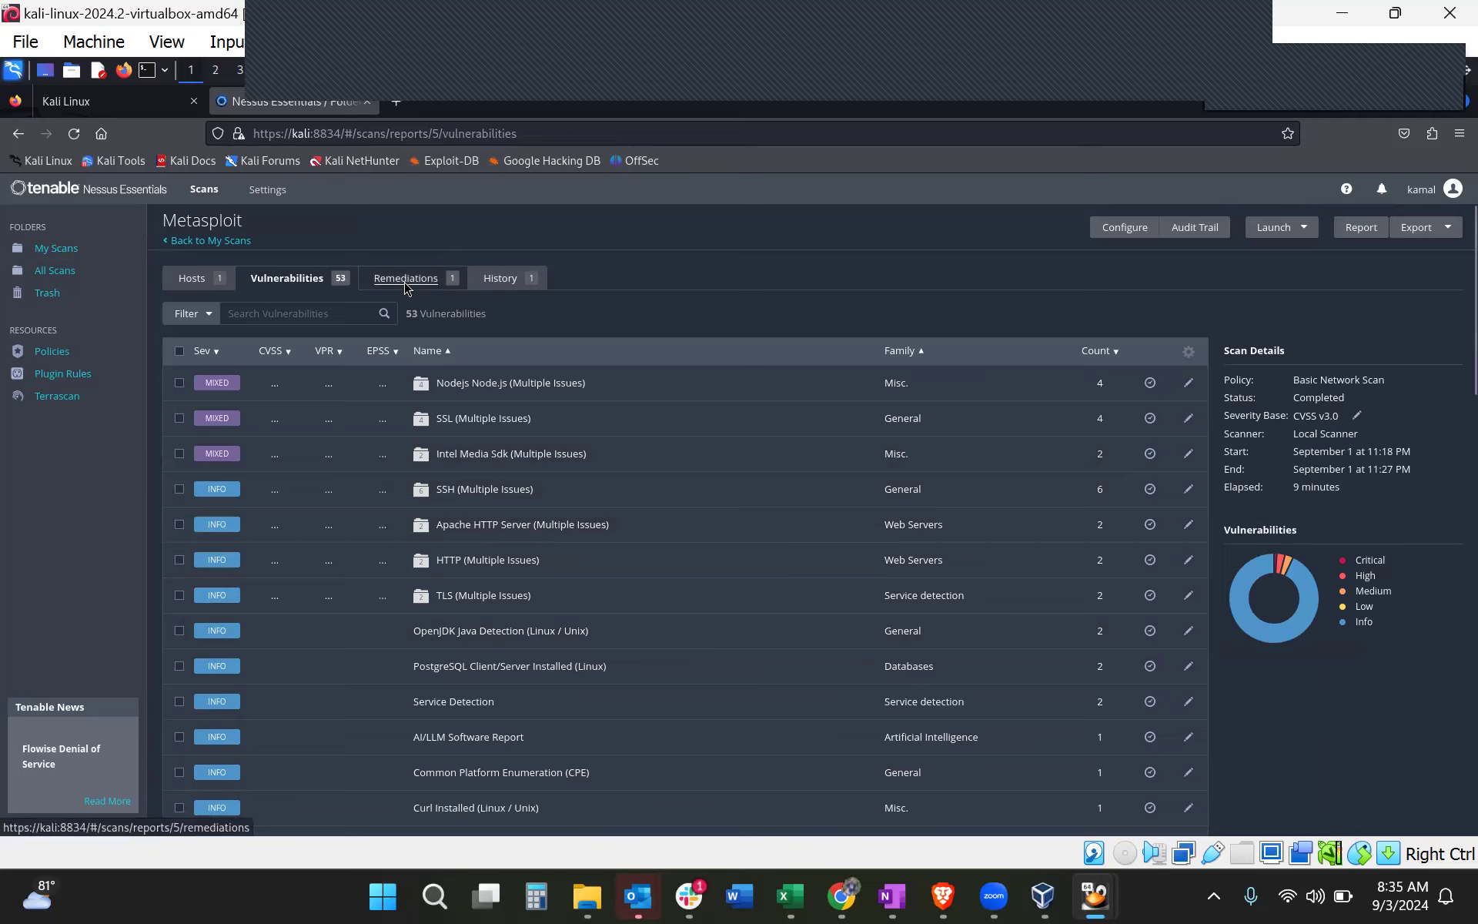
pyautogui.click(309, 281)
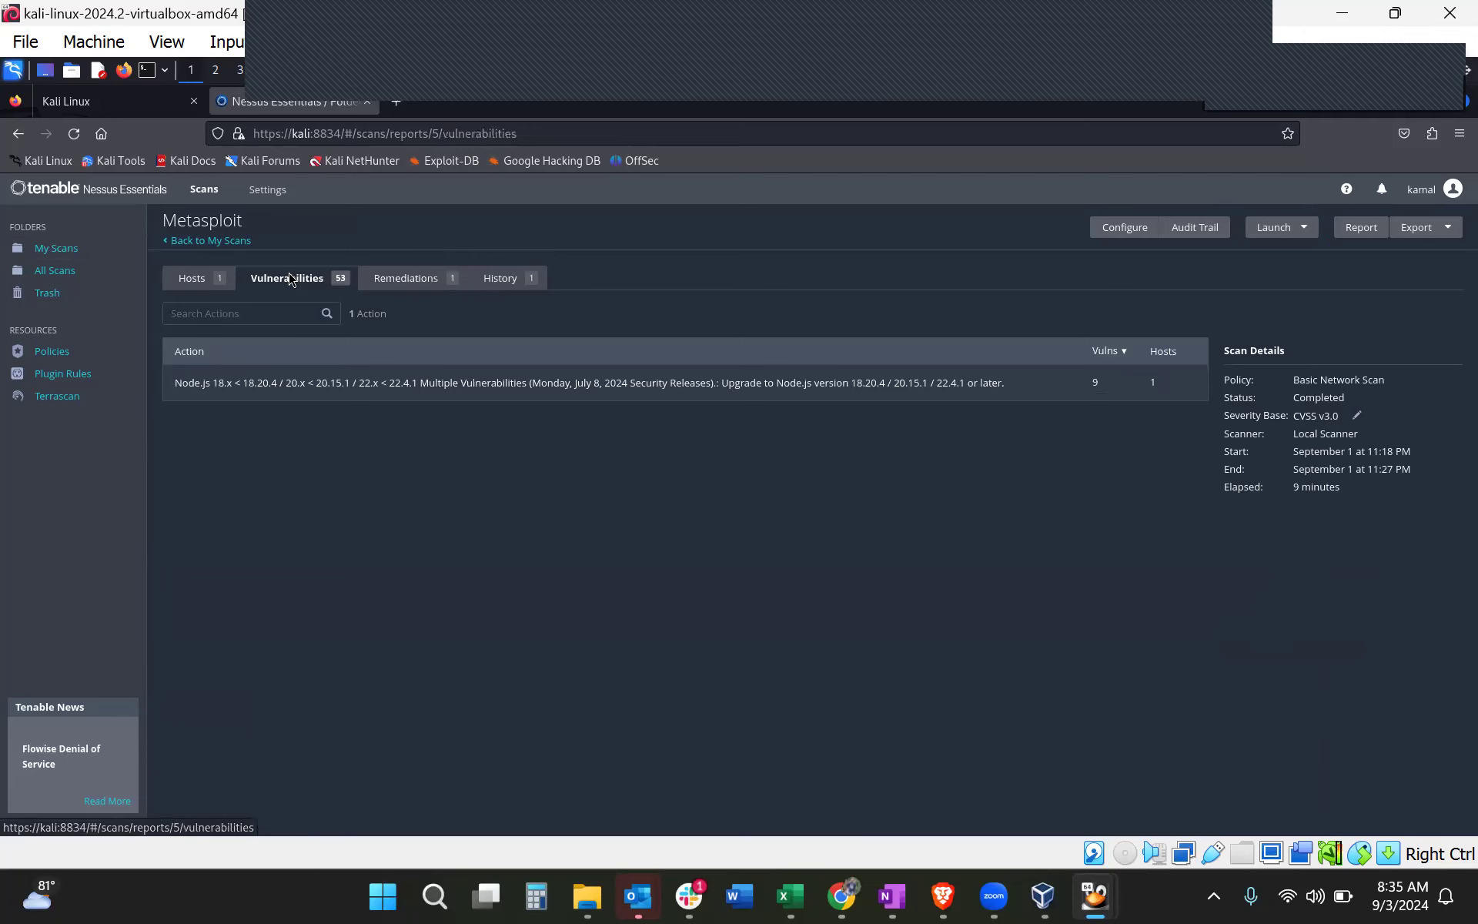
# Export the Metasploit scan in Nessus format, view the downloaded .nessus file, and return to the scan results
pyautogui.click(1422, 227)
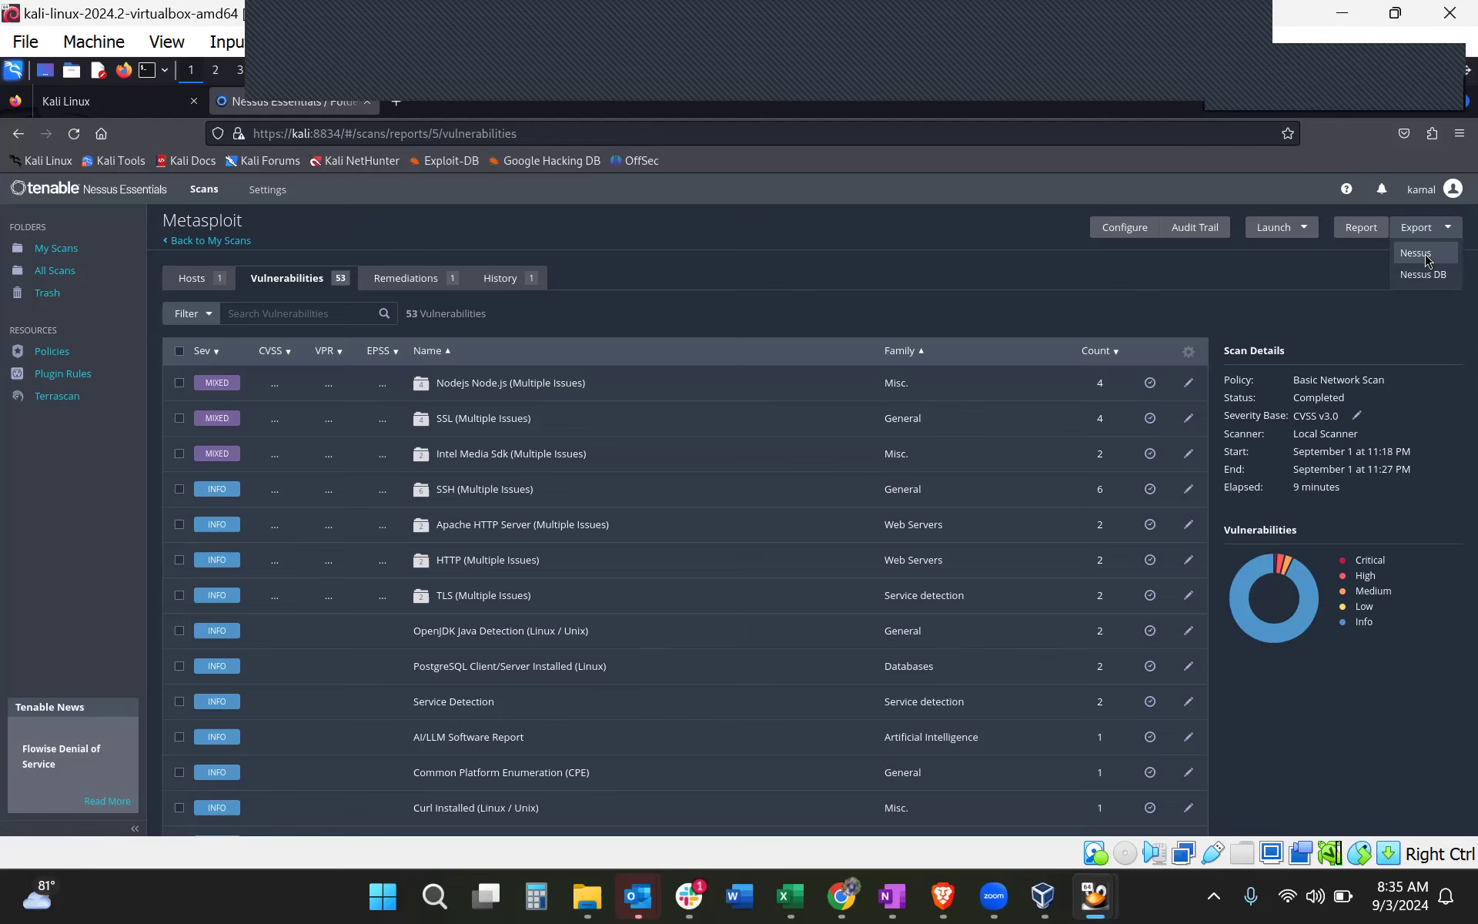
pyautogui.click(1426, 256)
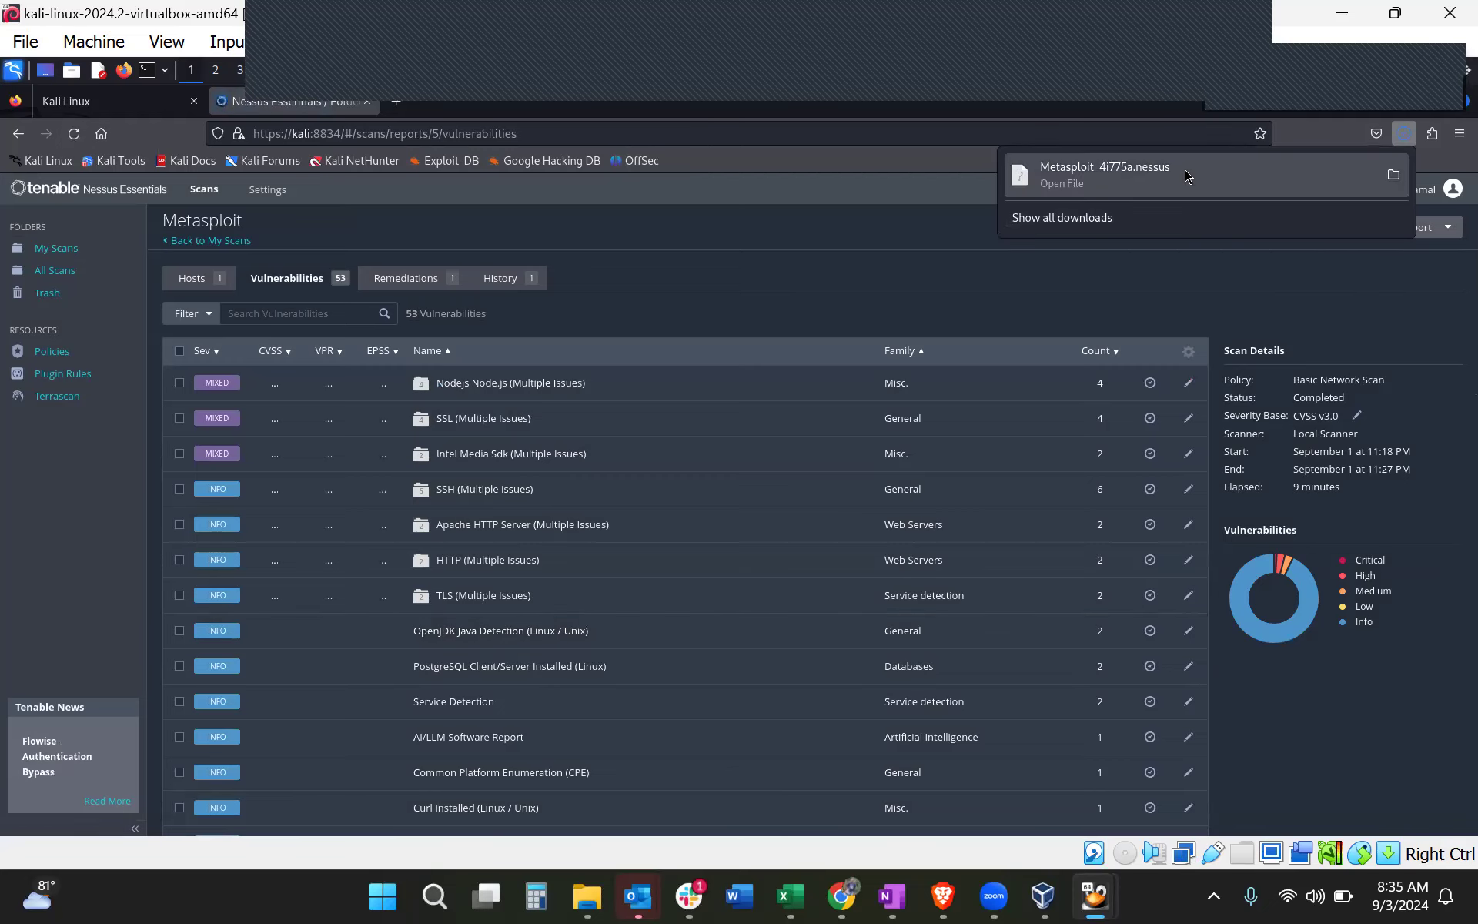
pyautogui.click(1184, 176)
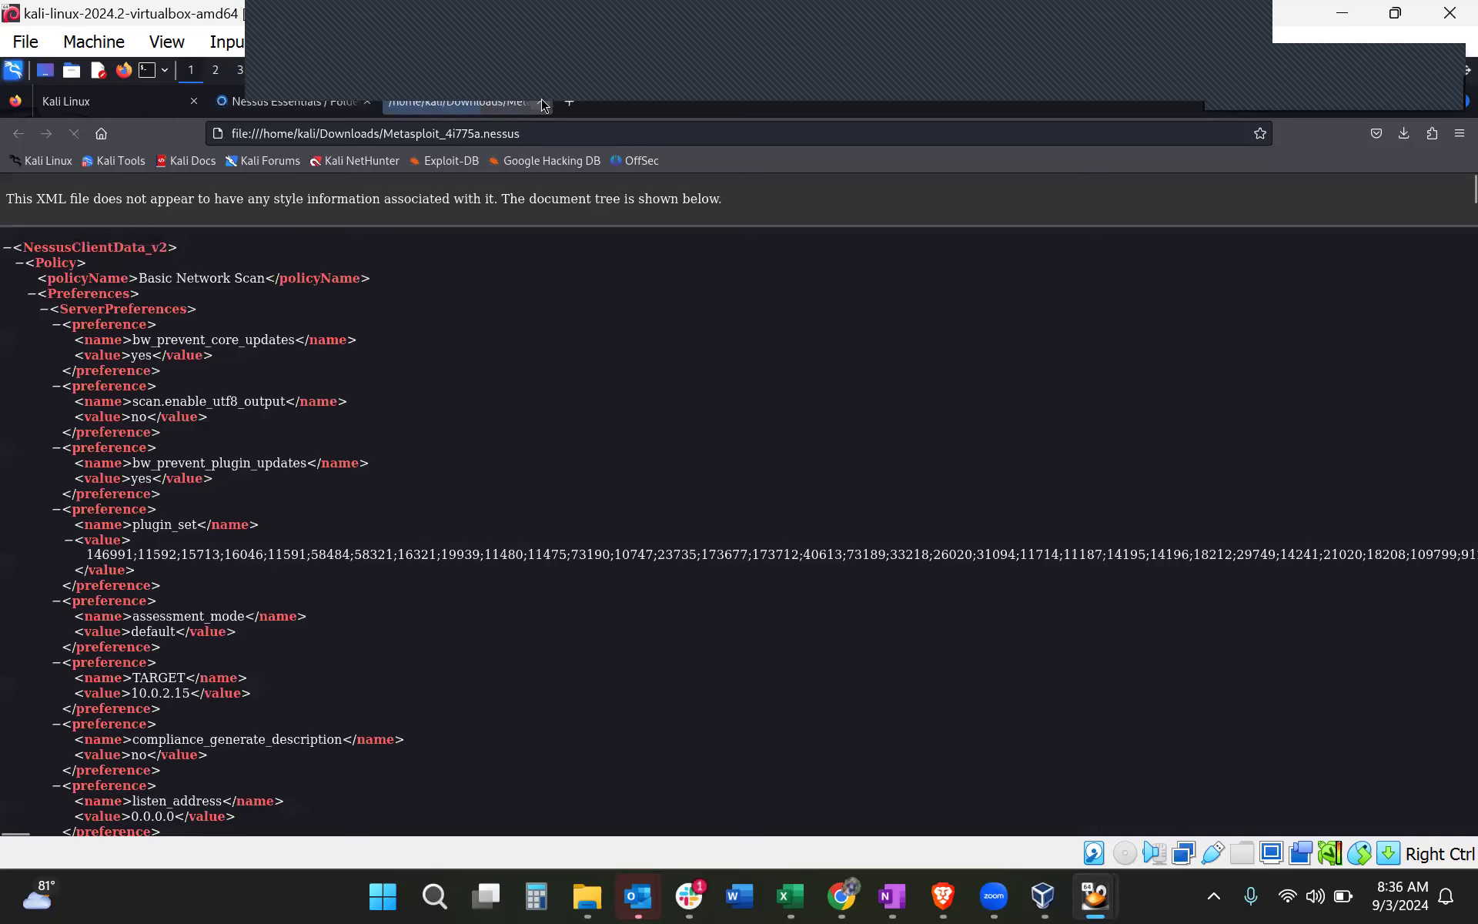
pyautogui.click(542, 103)
pyautogui.scroll(-3, 356, 215)
pyautogui.click(297, 102)
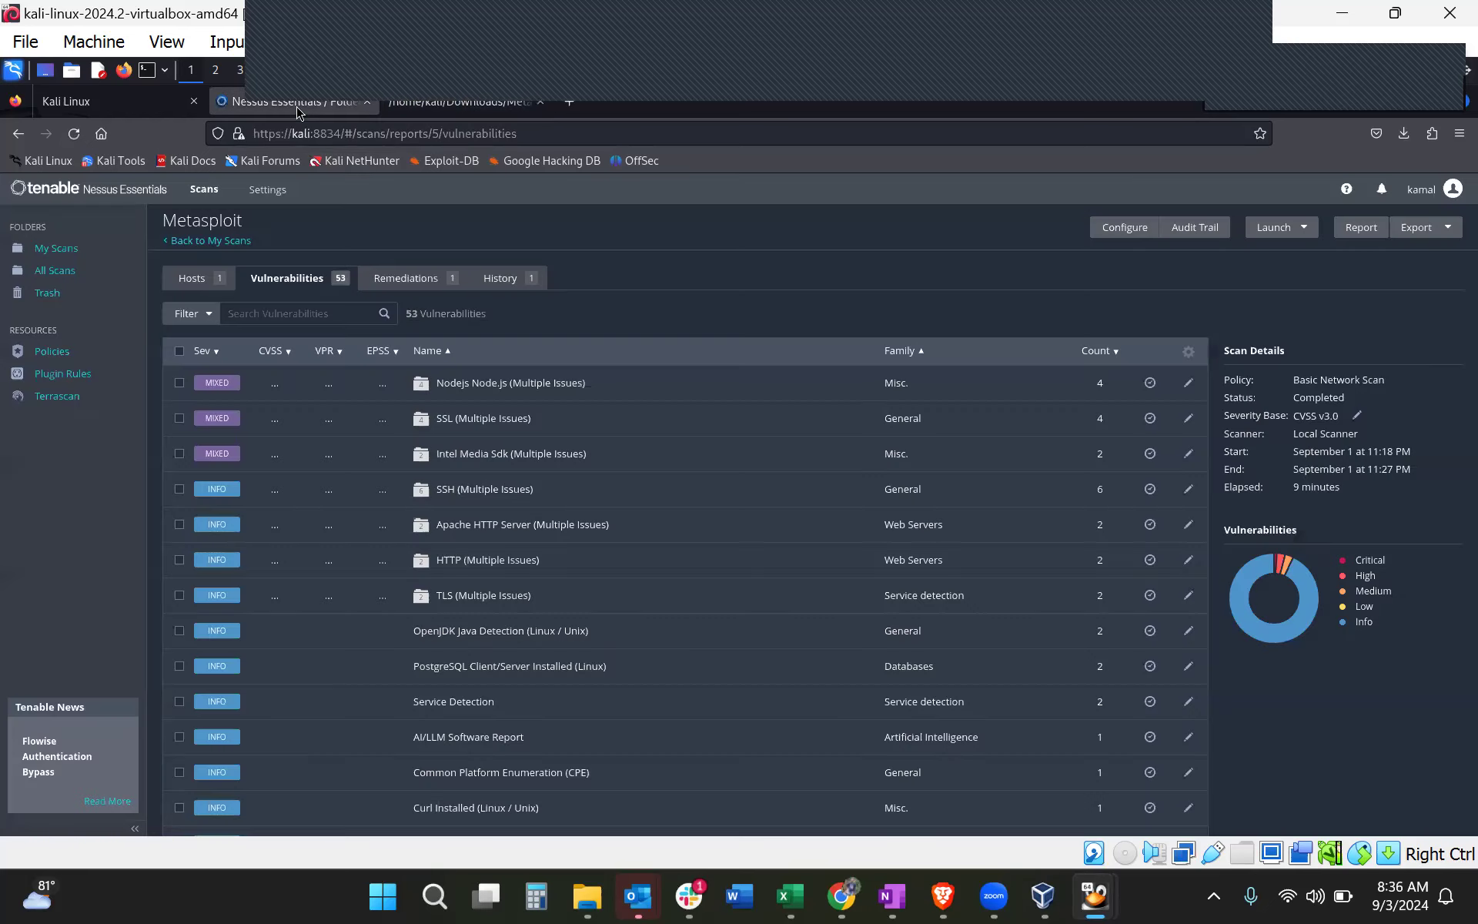
# Export the Metasploit scan as Nessus DB with the prefilled password, show the file in its download folder, and close the file windows
pyautogui.click(1436, 232)
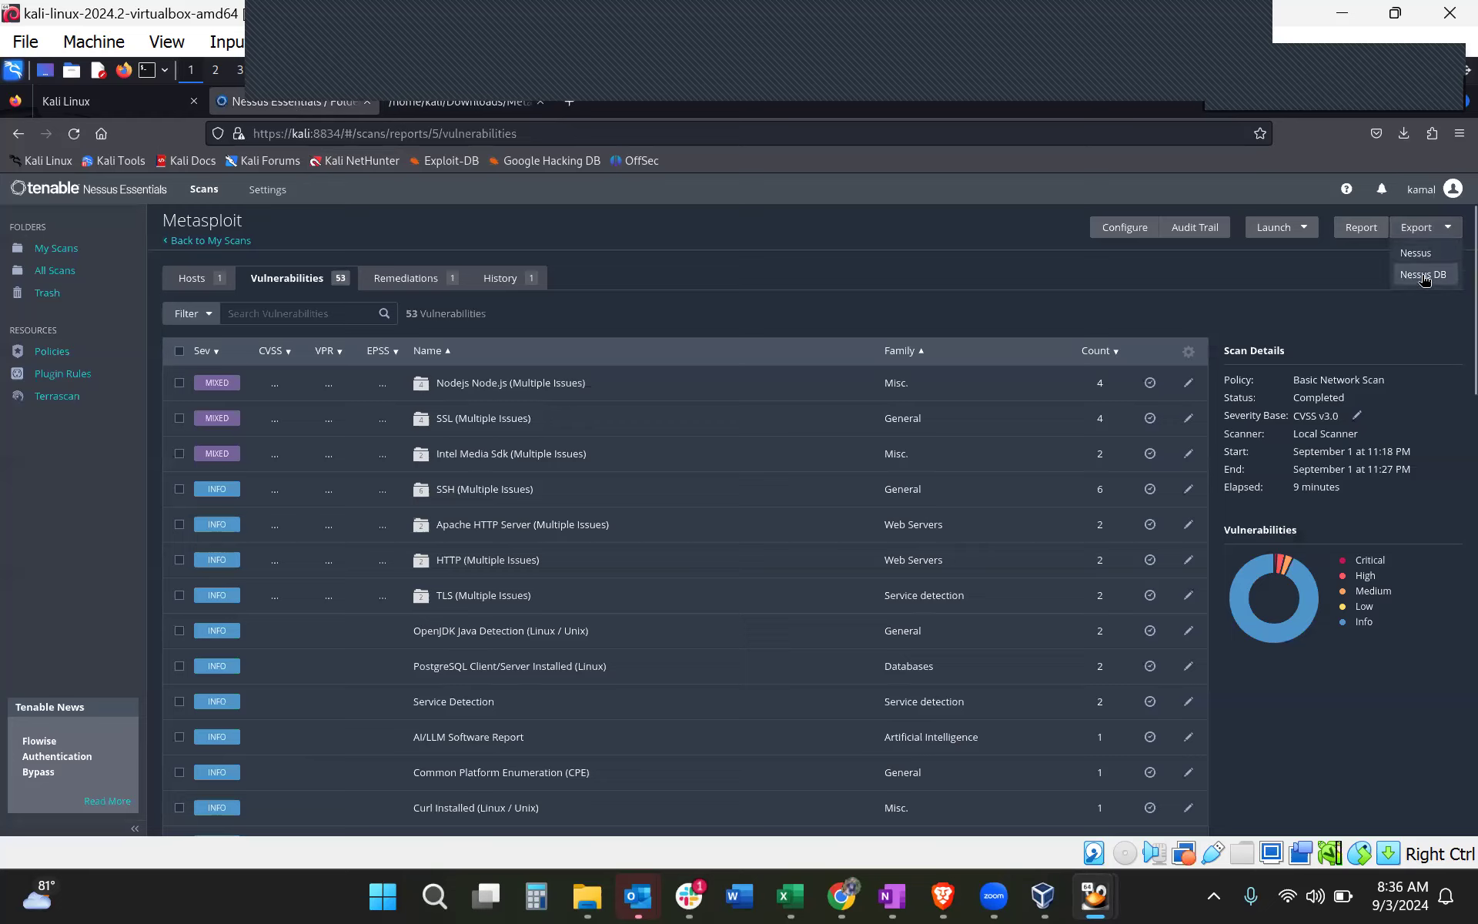
pyautogui.click(1422, 275)
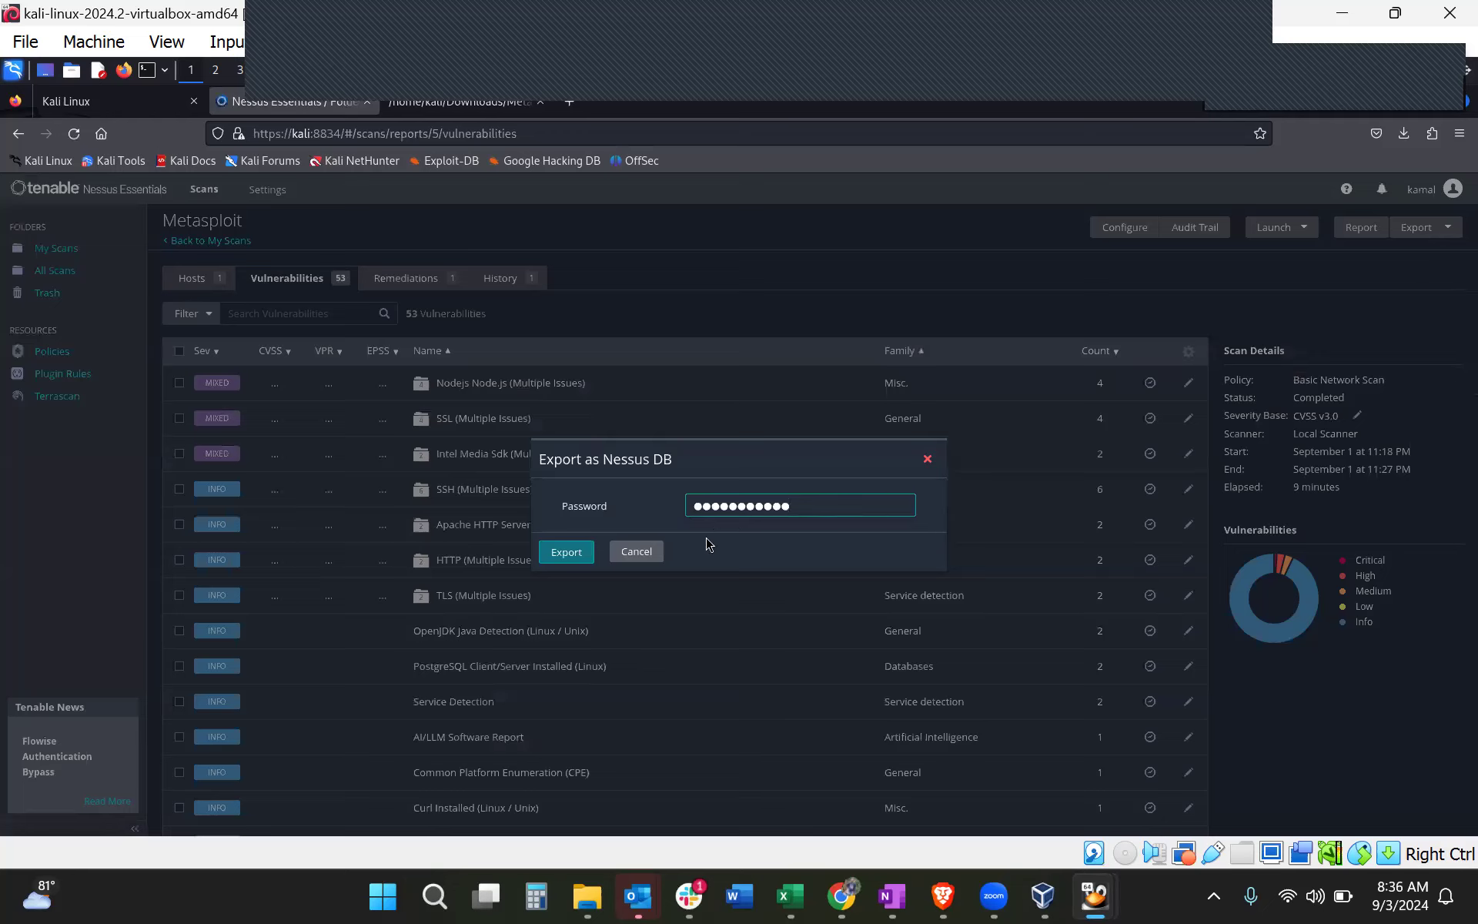
pyautogui.click(551, 563)
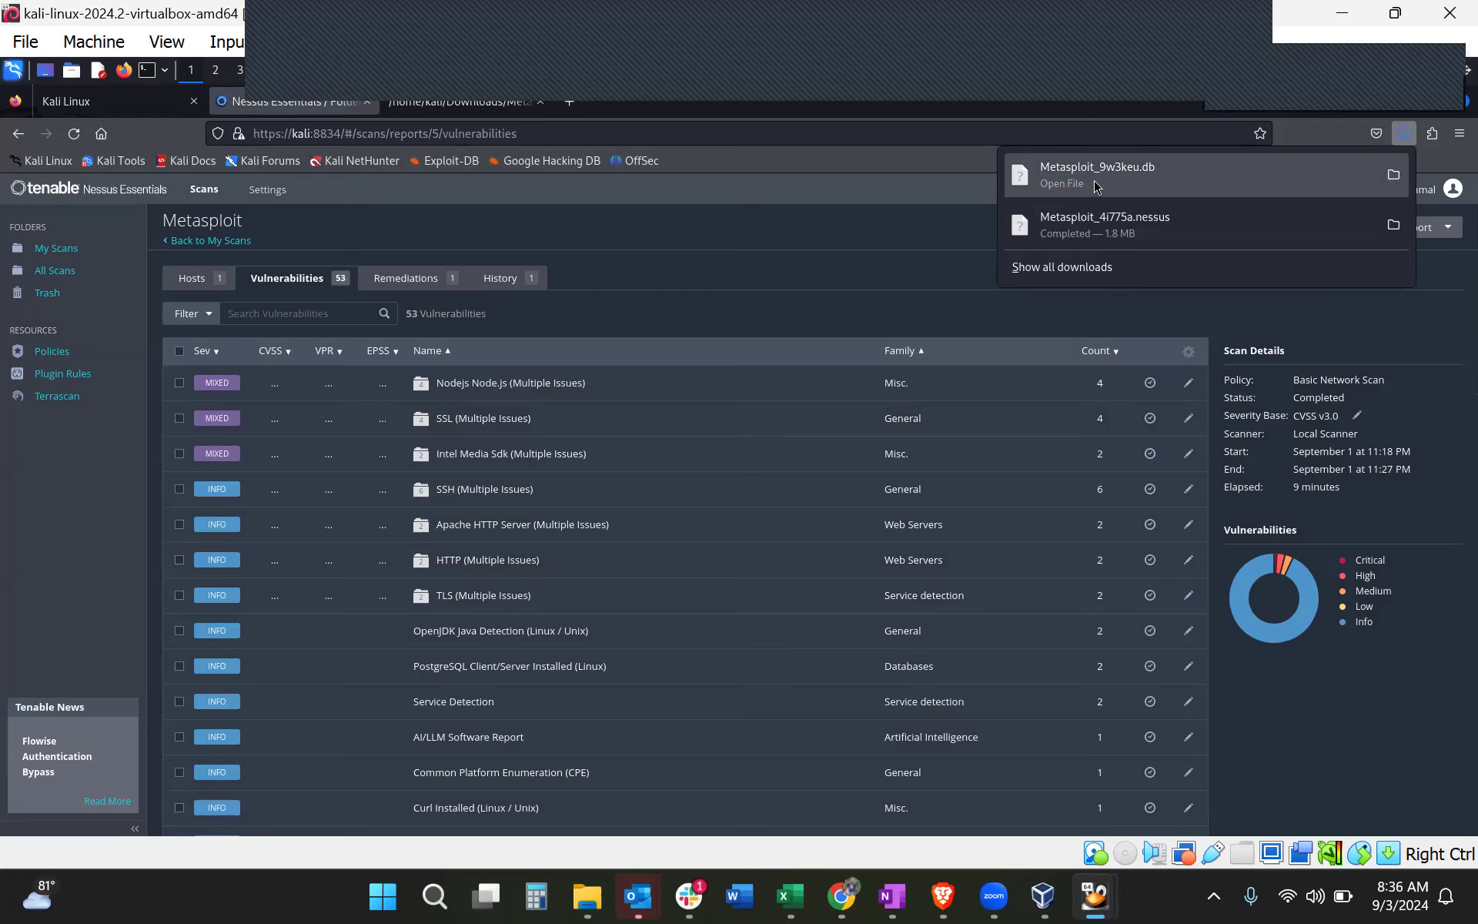
pyautogui.click(1393, 174)
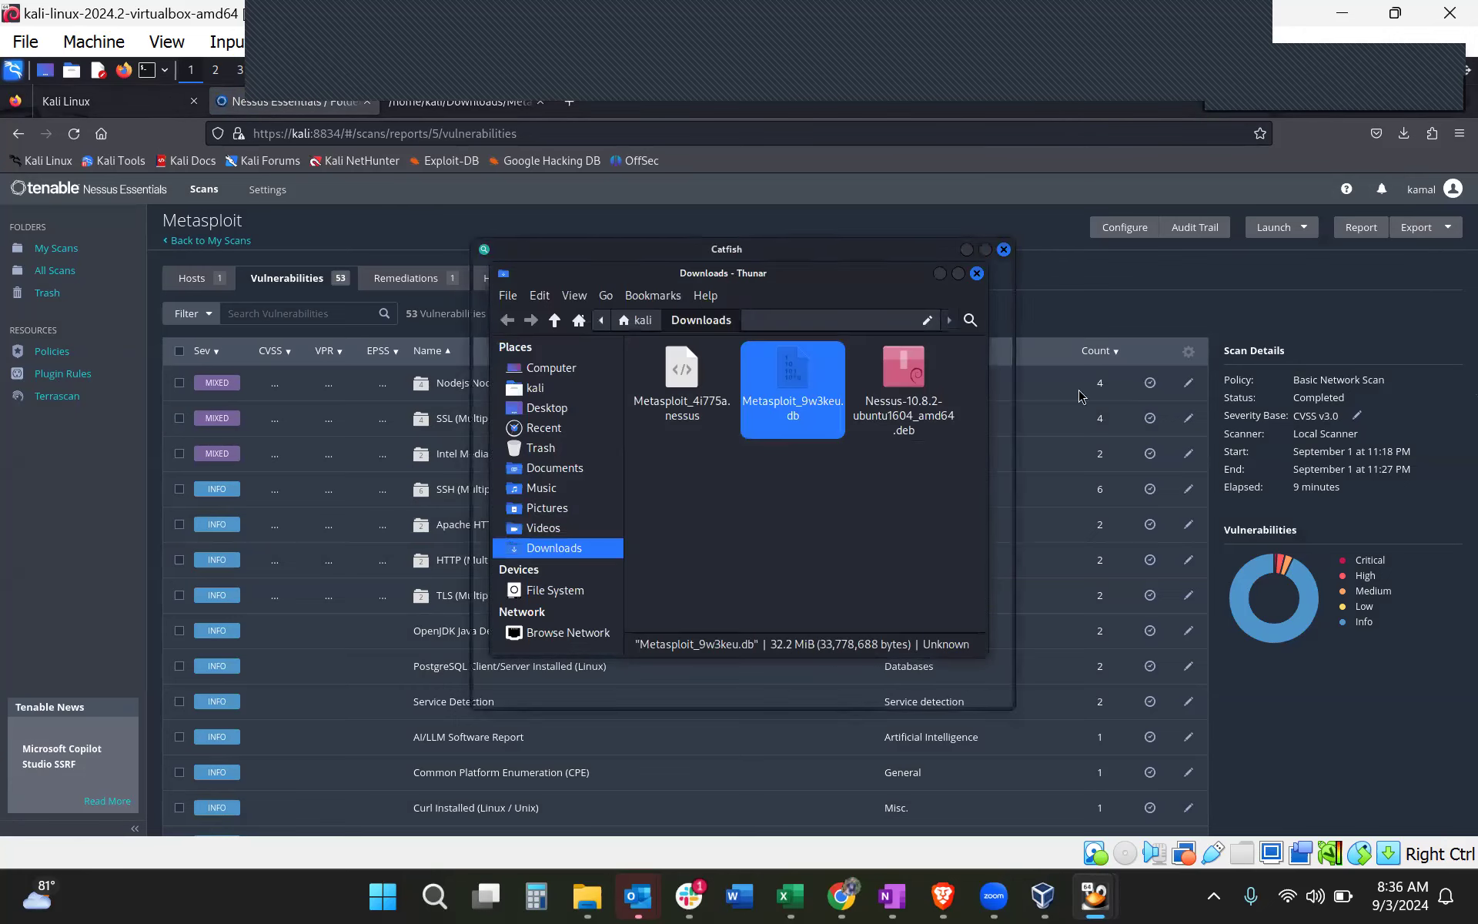
pyautogui.click(978, 273)
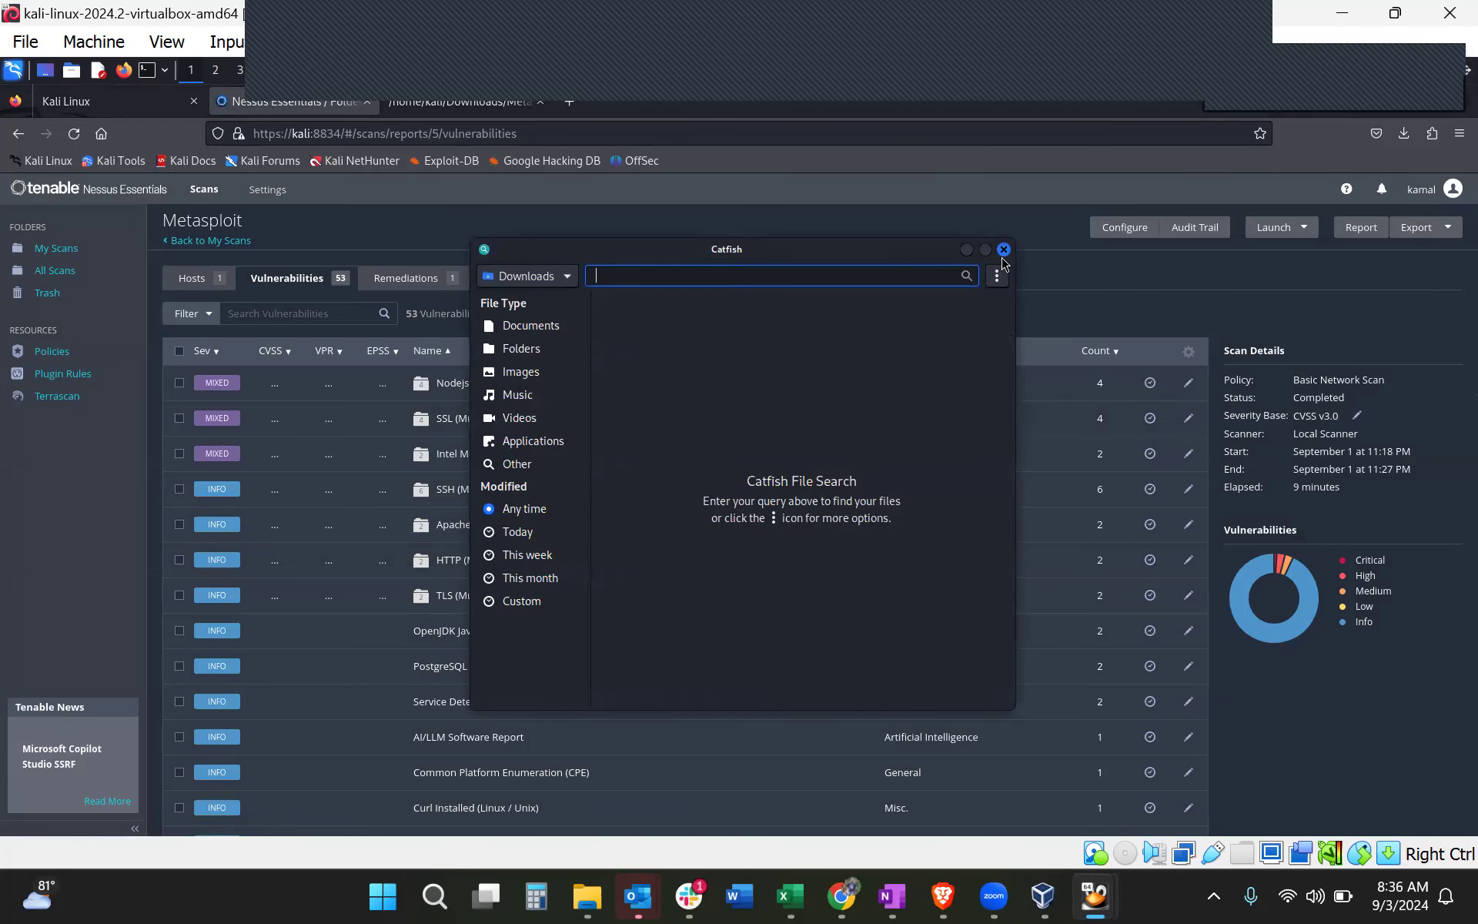
pyautogui.click(1003, 248)
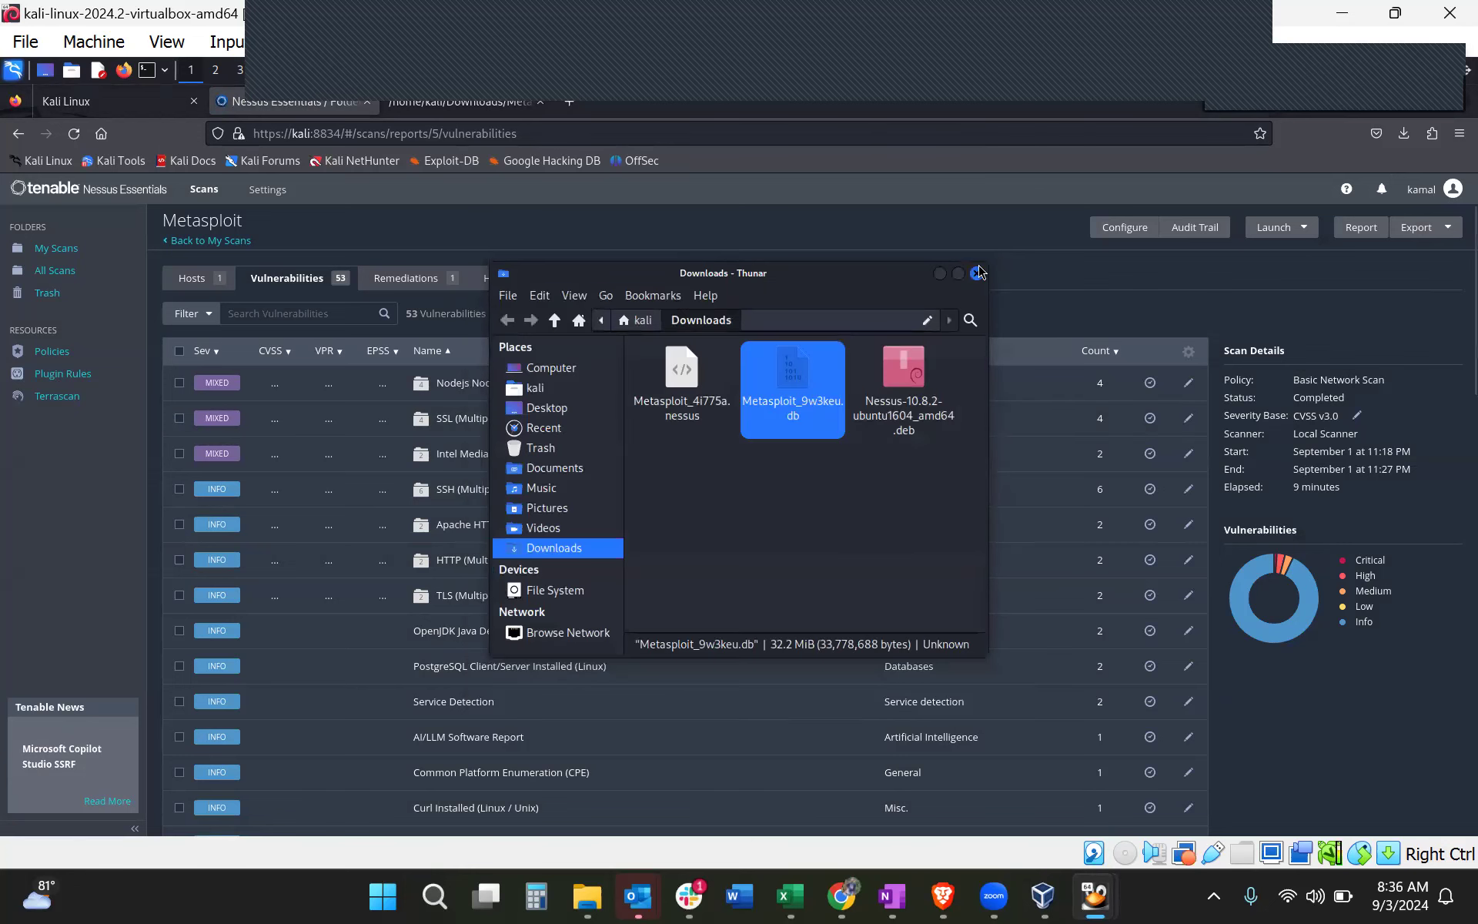
pyautogui.click(976, 273)
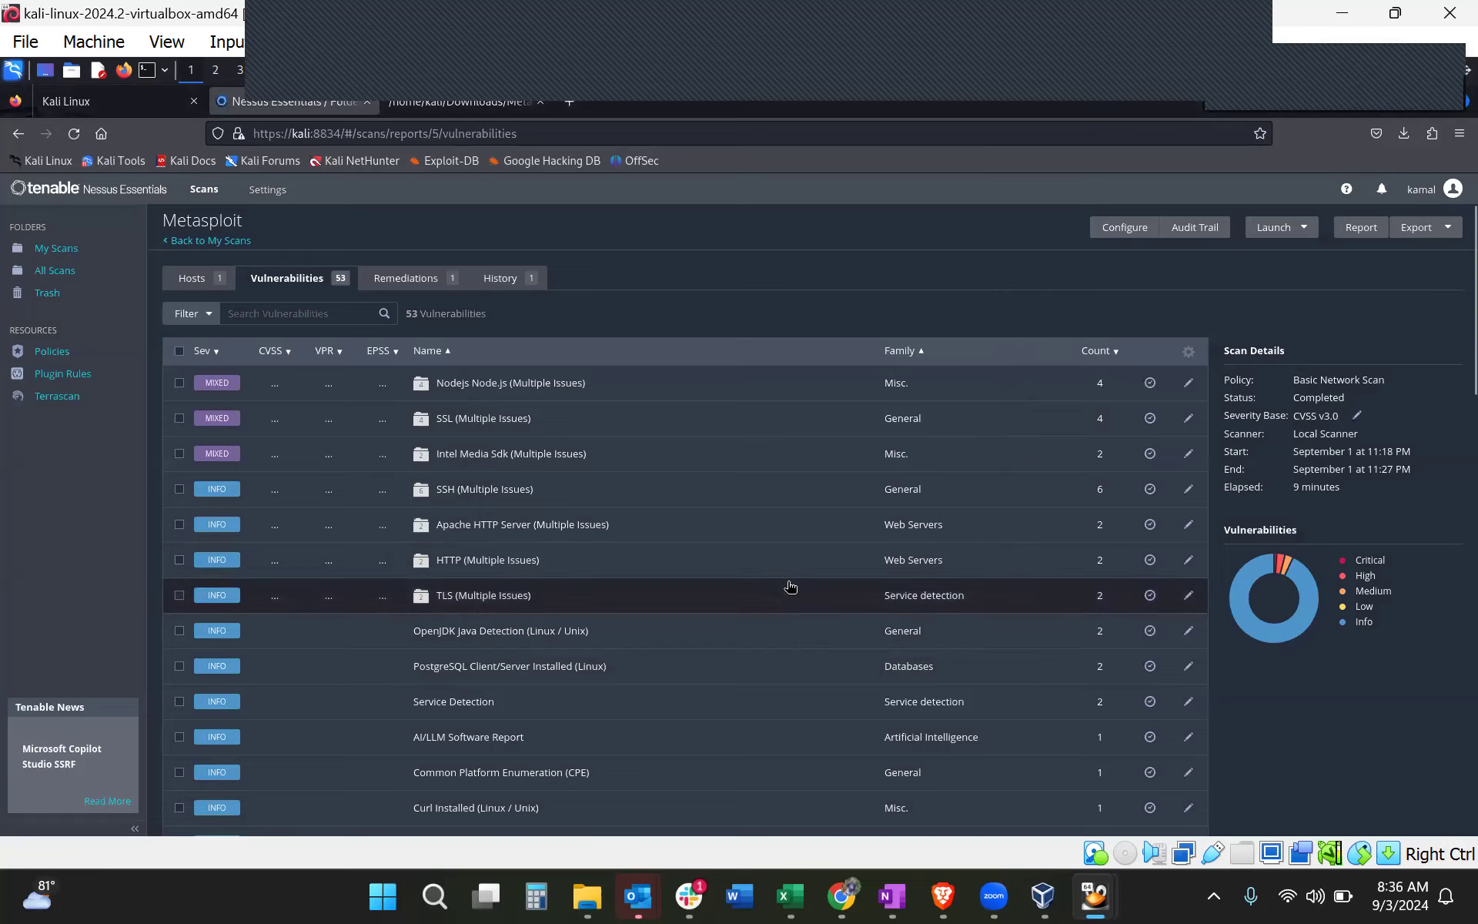
# From the vulnerability list, open the Nodejs Node.js group and examine the description of its critical July 8, 2024 vulnerability
pyautogui.scroll(-3, 795, 578)
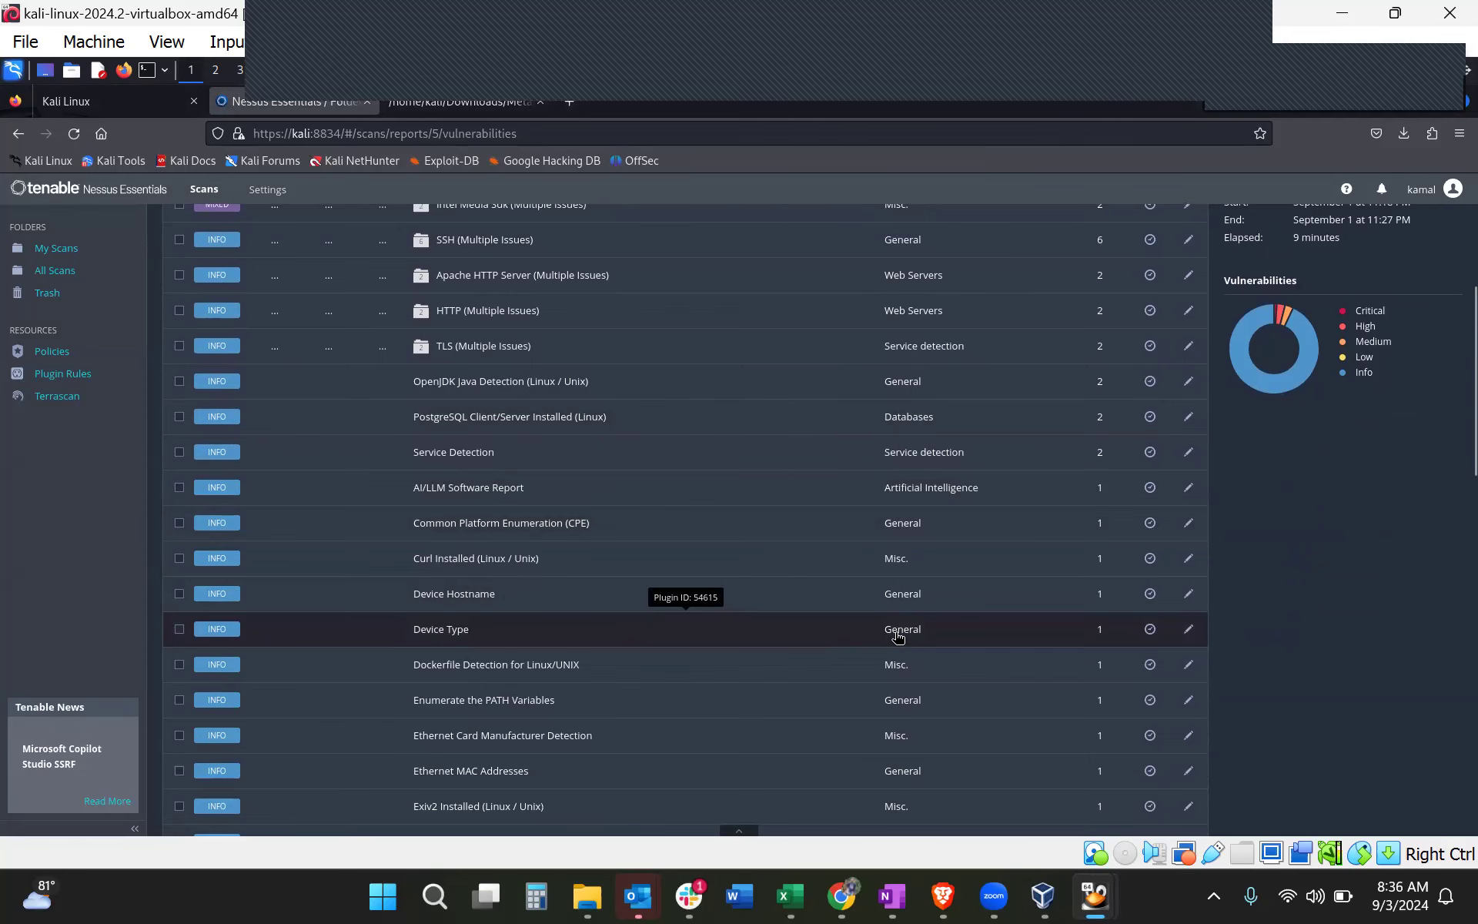
pyautogui.scroll(3, 897, 635)
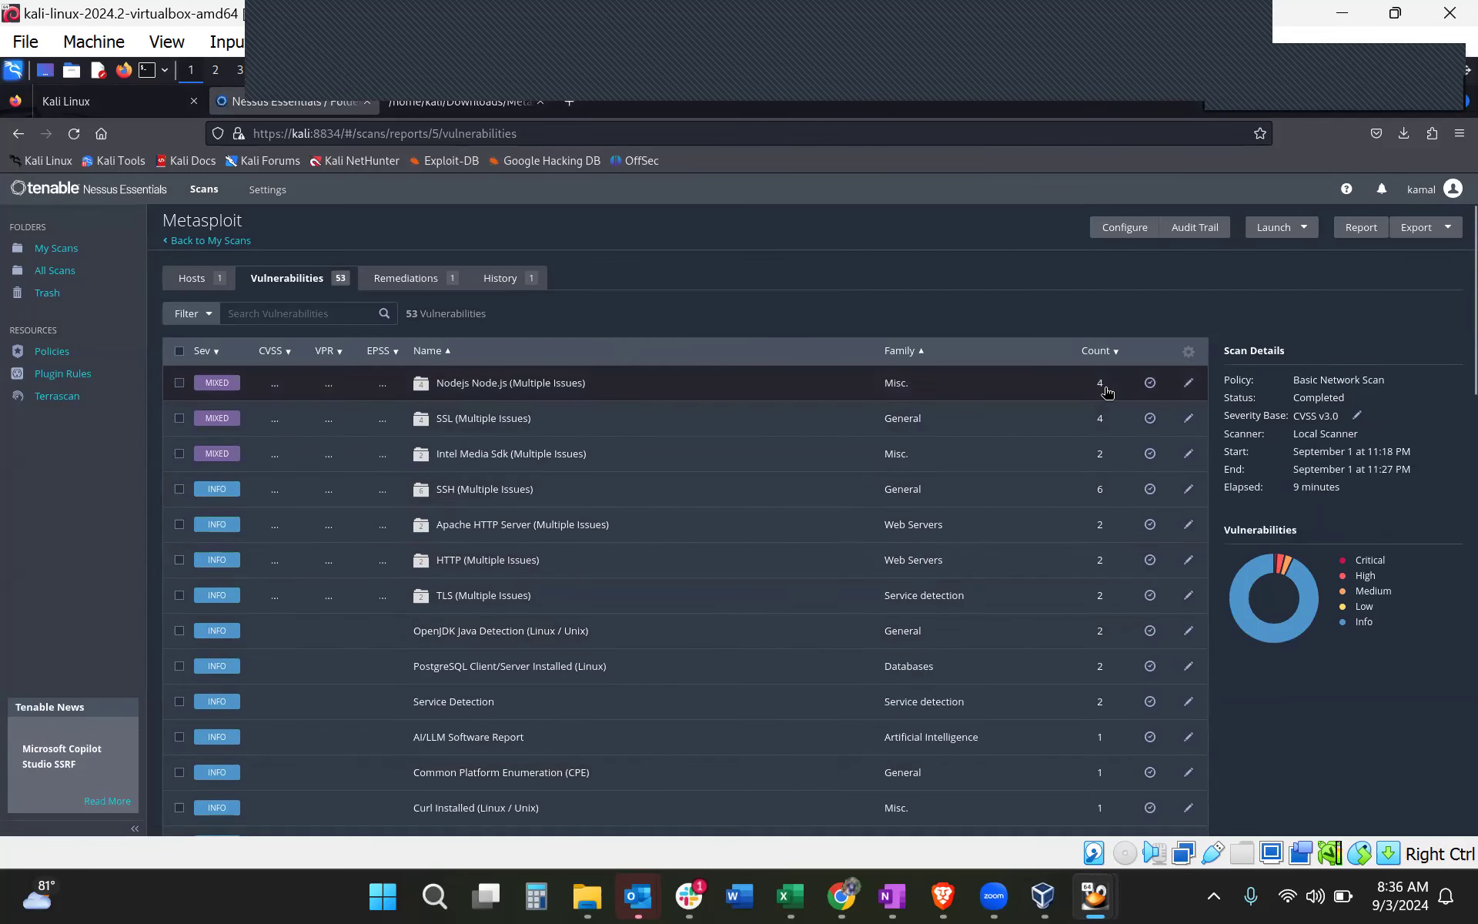
pyautogui.click(530, 395)
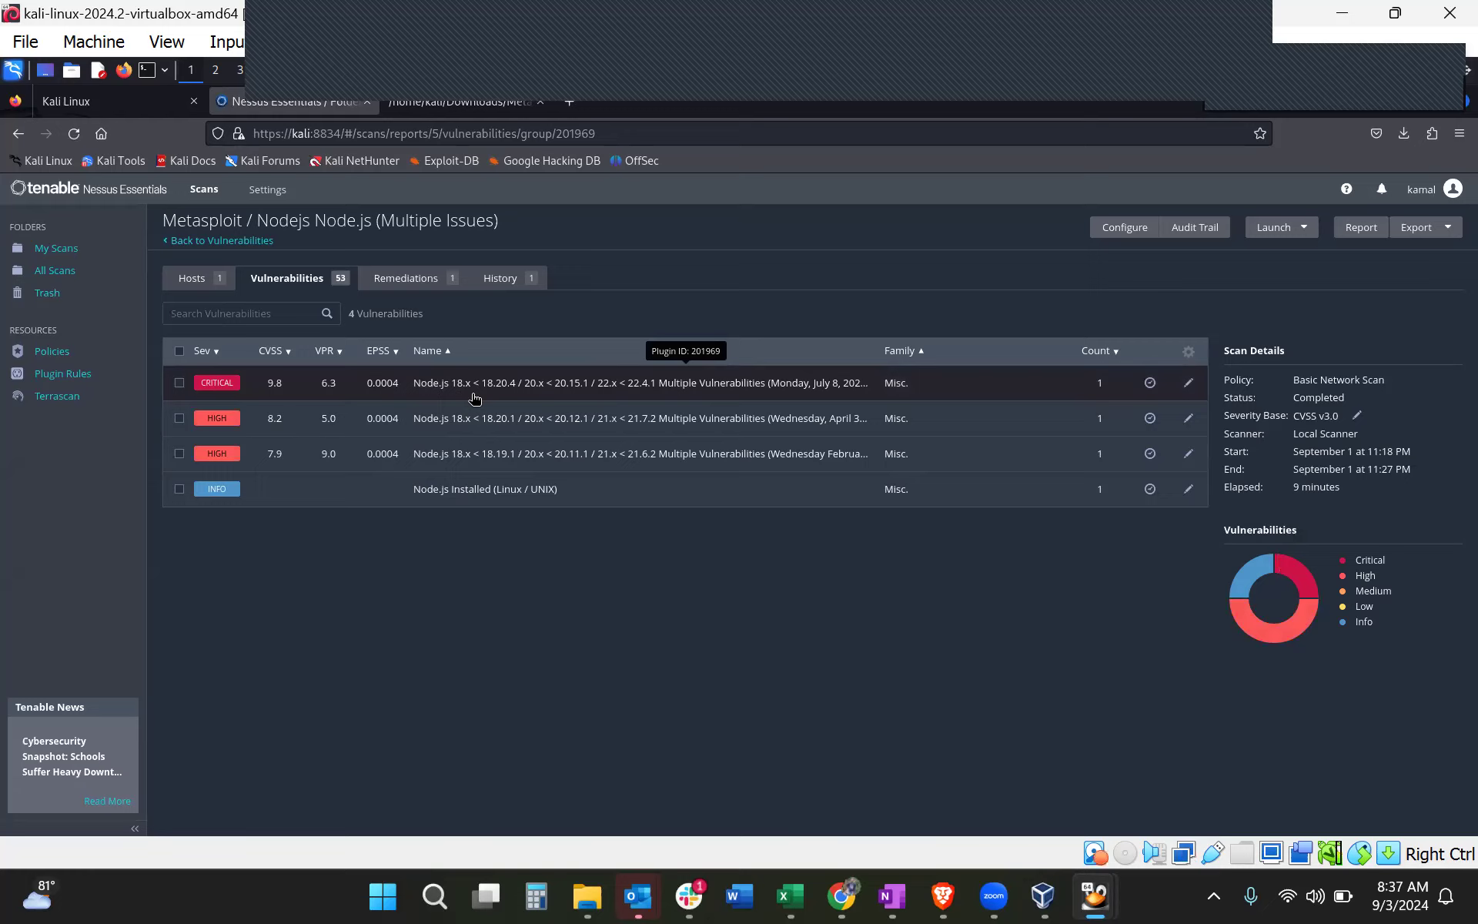
pyautogui.click(343, 391)
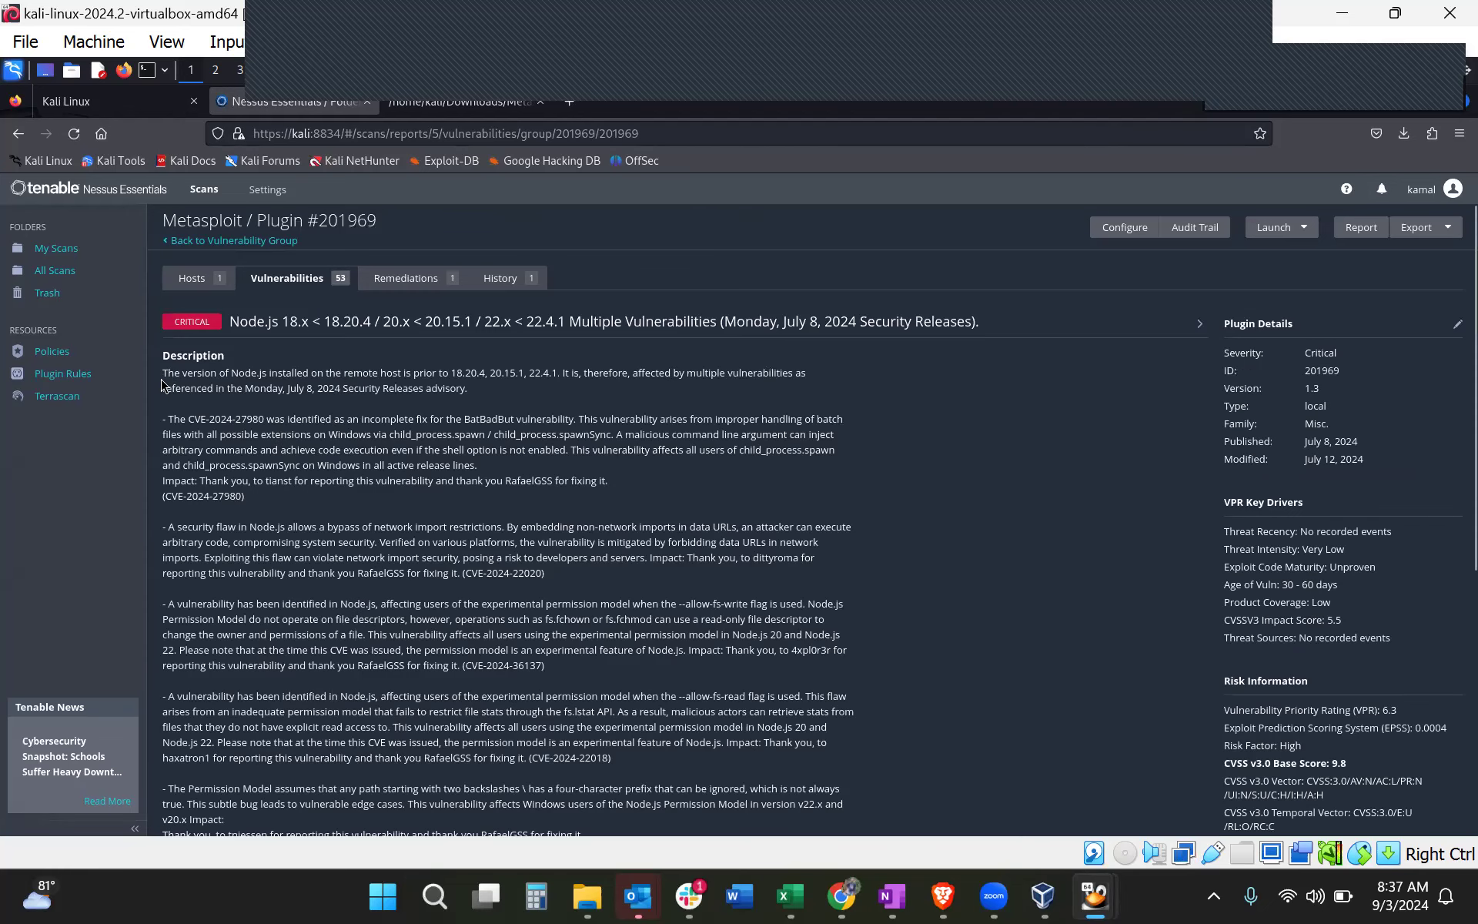
pyautogui.moveTo(161, 380); pyautogui.dragTo(219, 434)
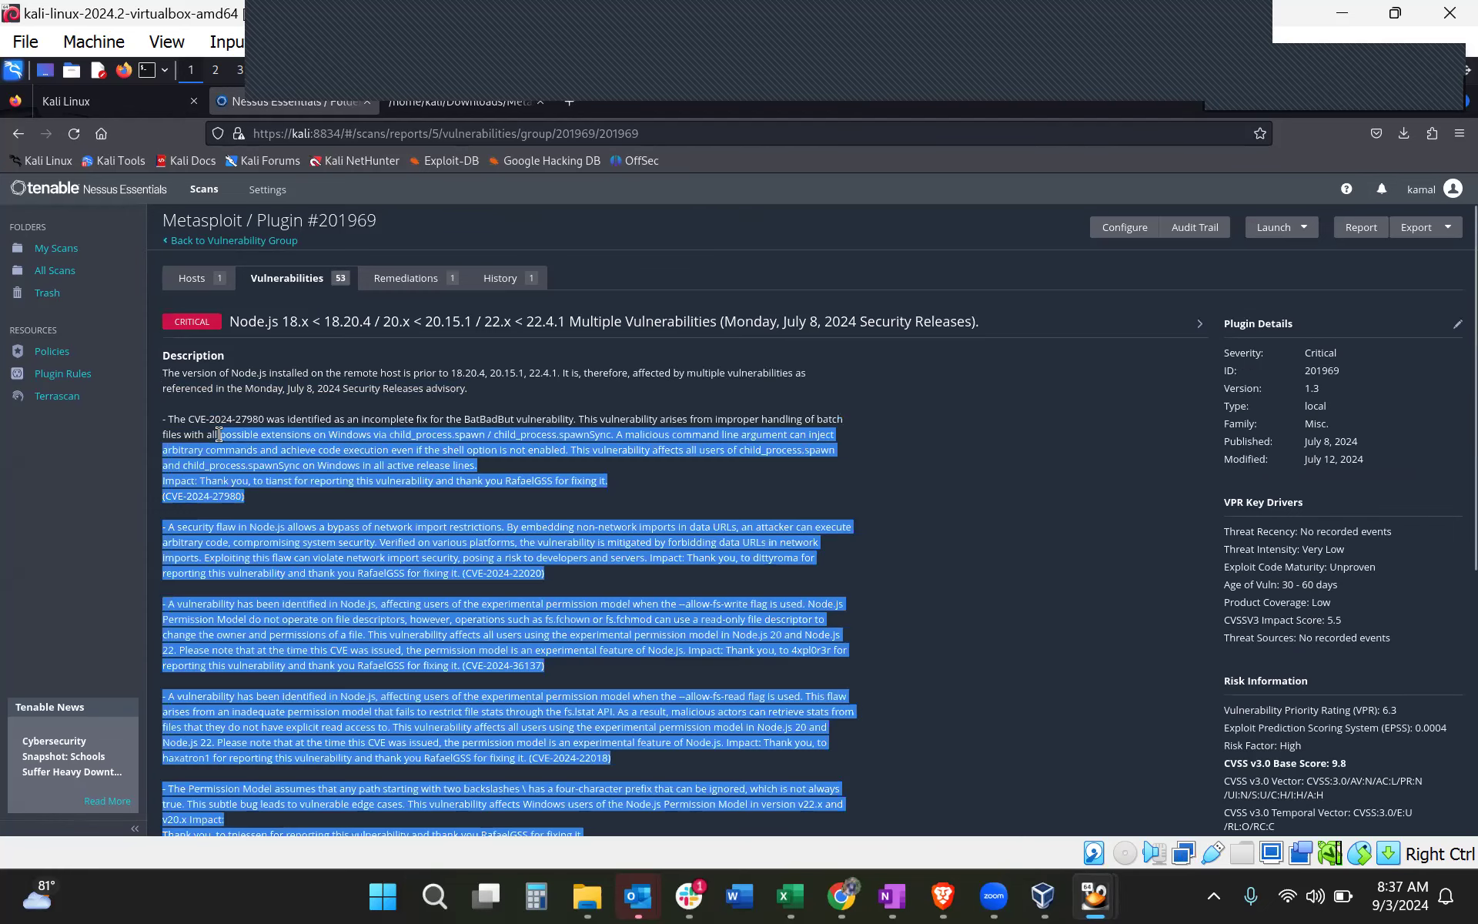
pyautogui.click(219, 434)
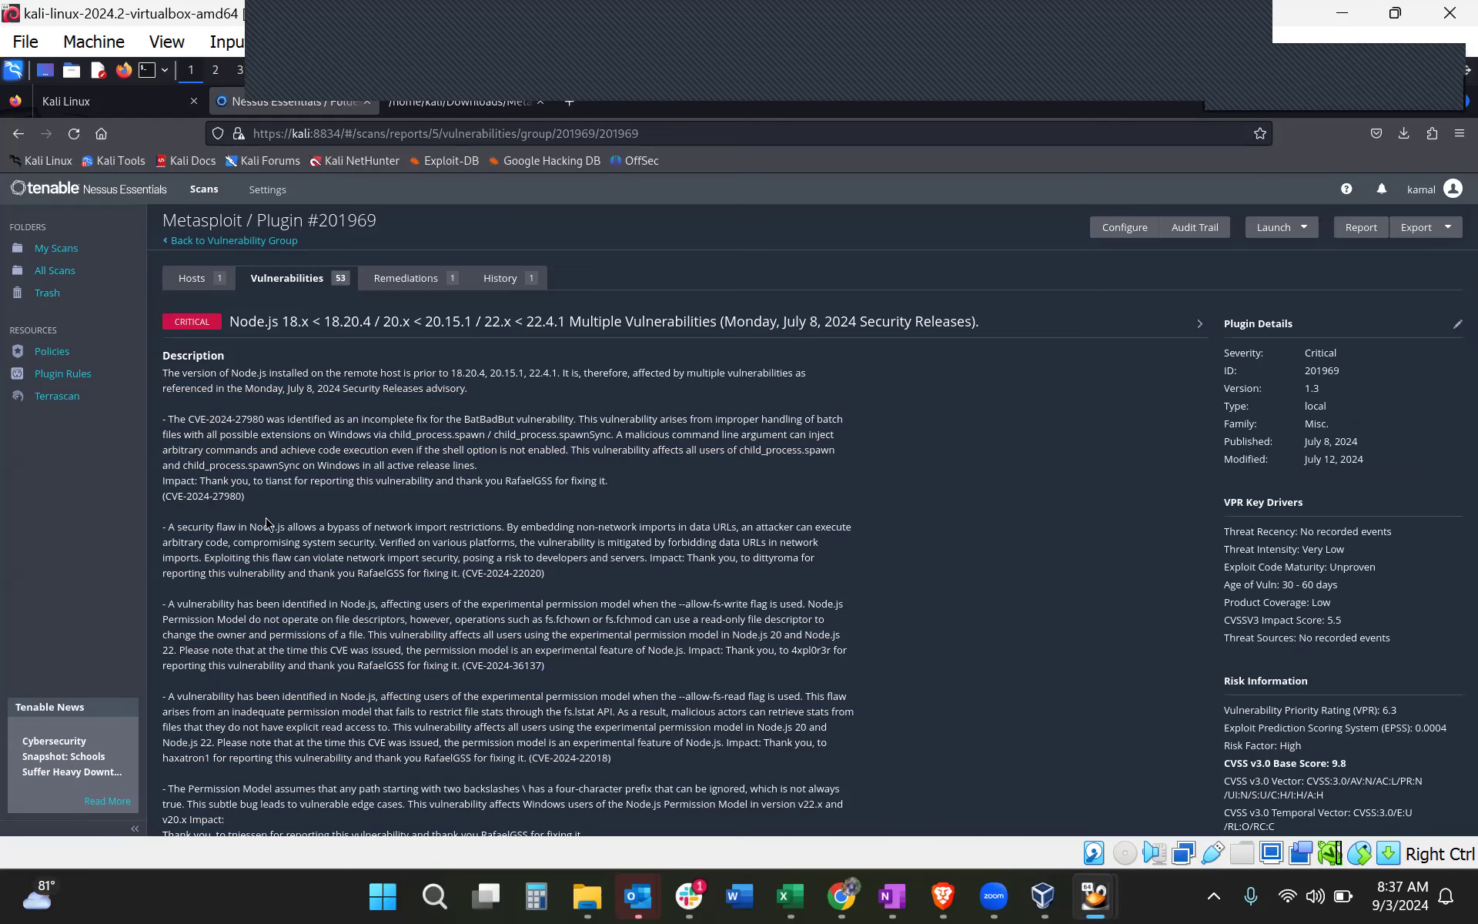
pyautogui.moveTo(190, 422)
pyautogui.mouseDown()
pyautogui.moveTo(251, 422)
pyautogui.moveTo(201, 429)
pyautogui.mouseUp()
pyautogui.click(201, 430)
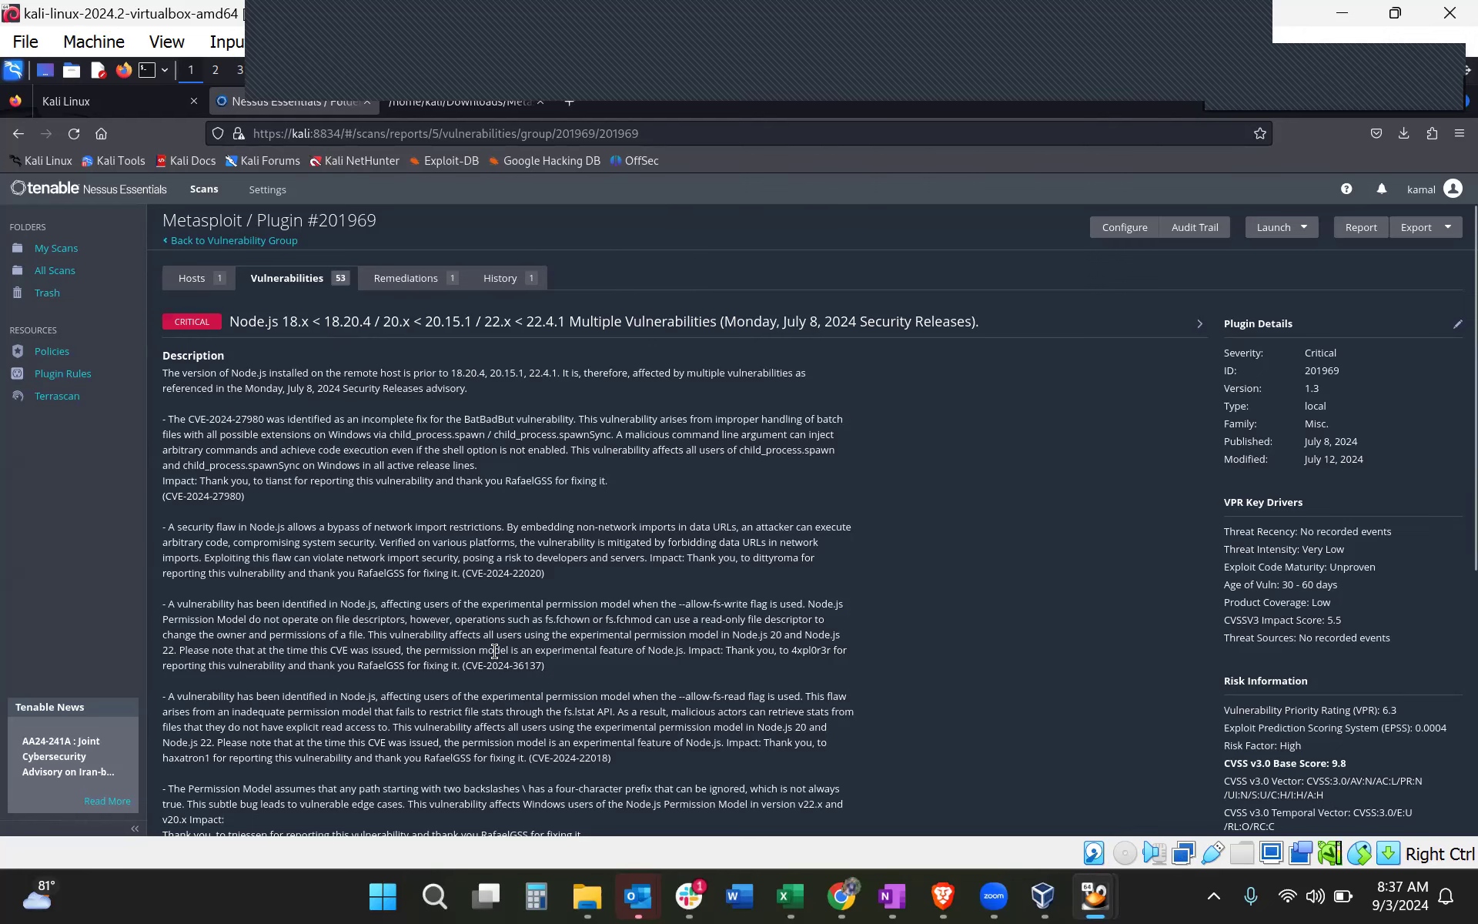
# Review the remaining details of the critical Node.js vulnerability, including its solution, output, risk information and CVE references
pyautogui.scroll(-2, 494, 651)
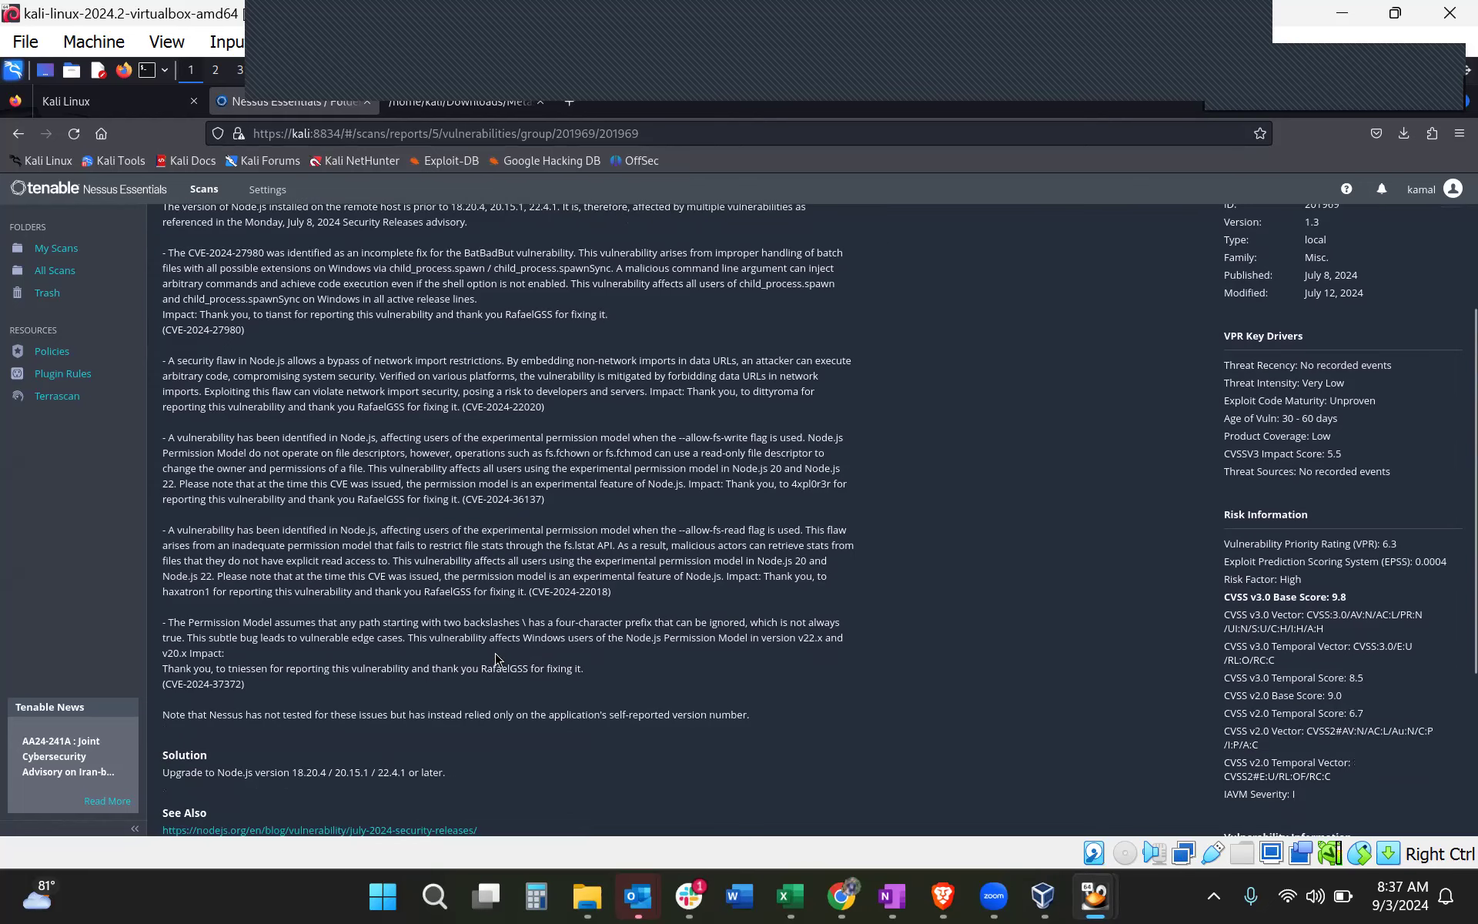
pyautogui.scroll(-1, 496, 660)
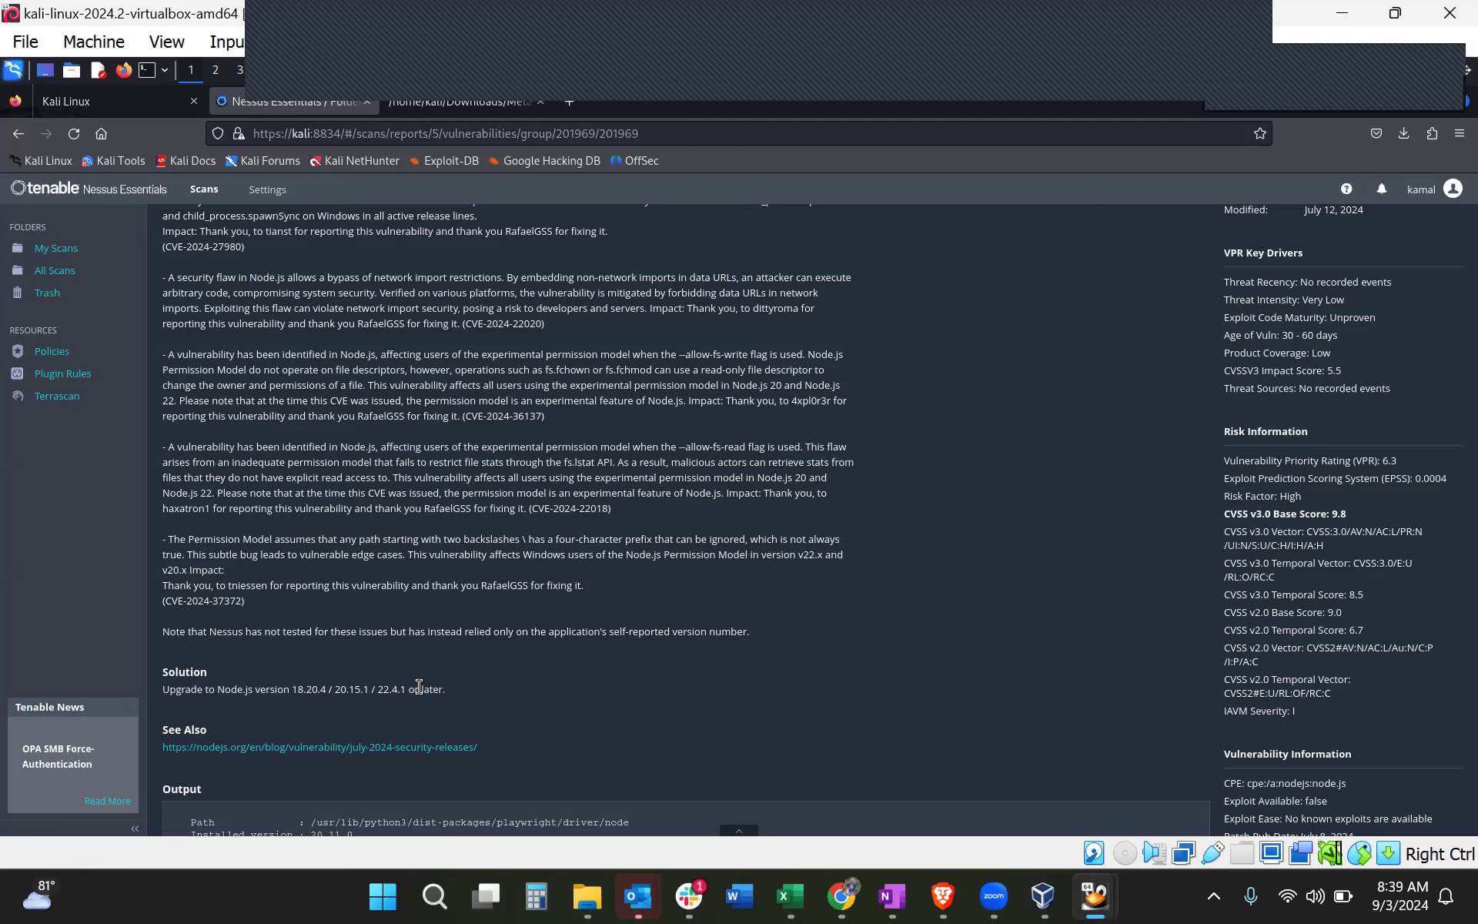
pyautogui.scroll(-1, 419, 686)
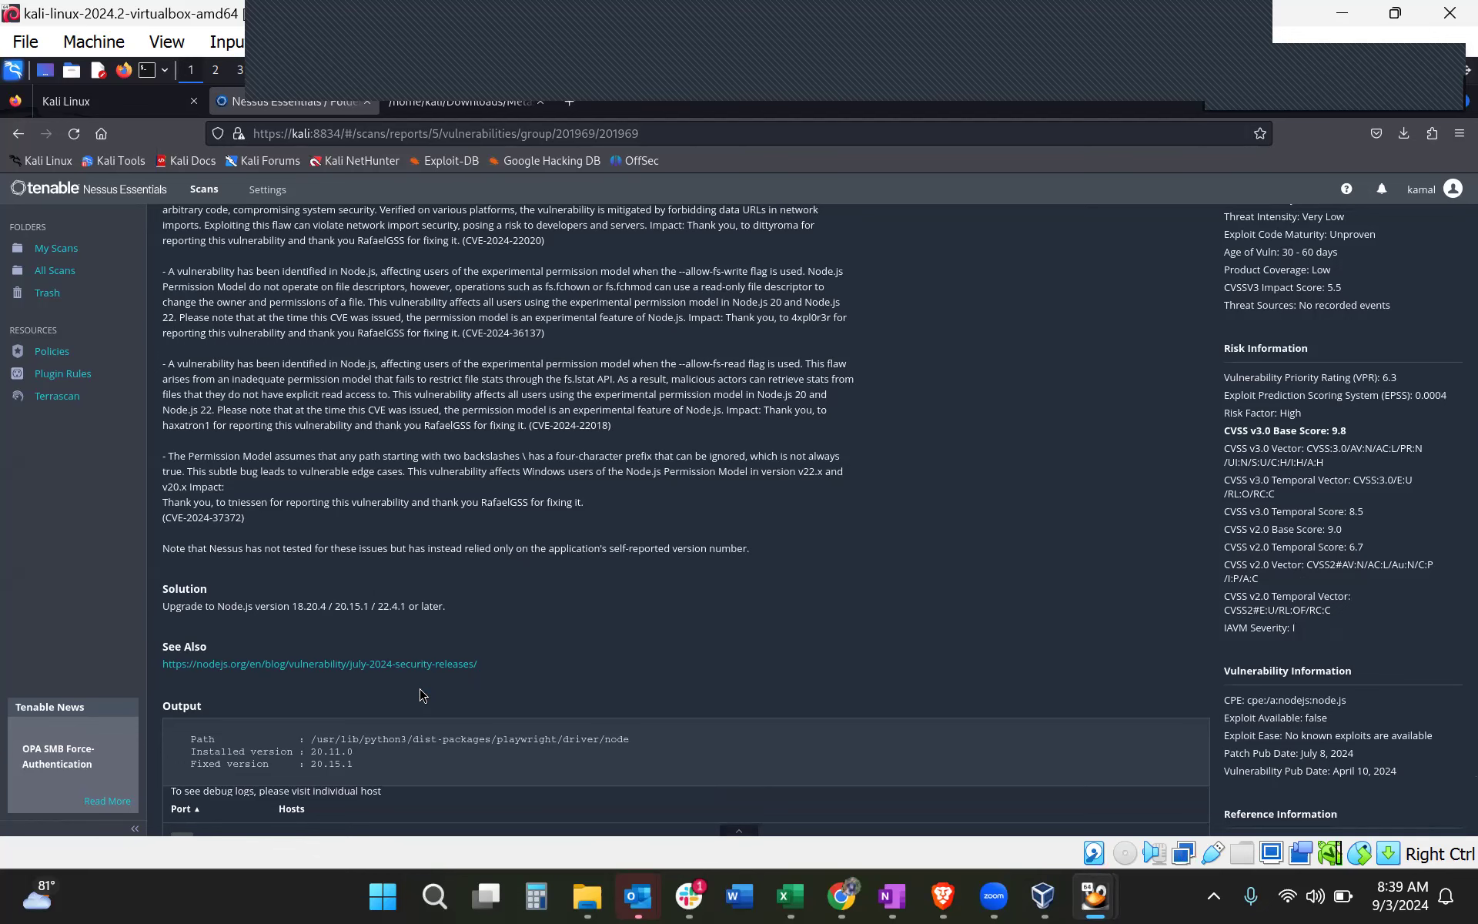
pyautogui.scroll(-1, 423, 695)
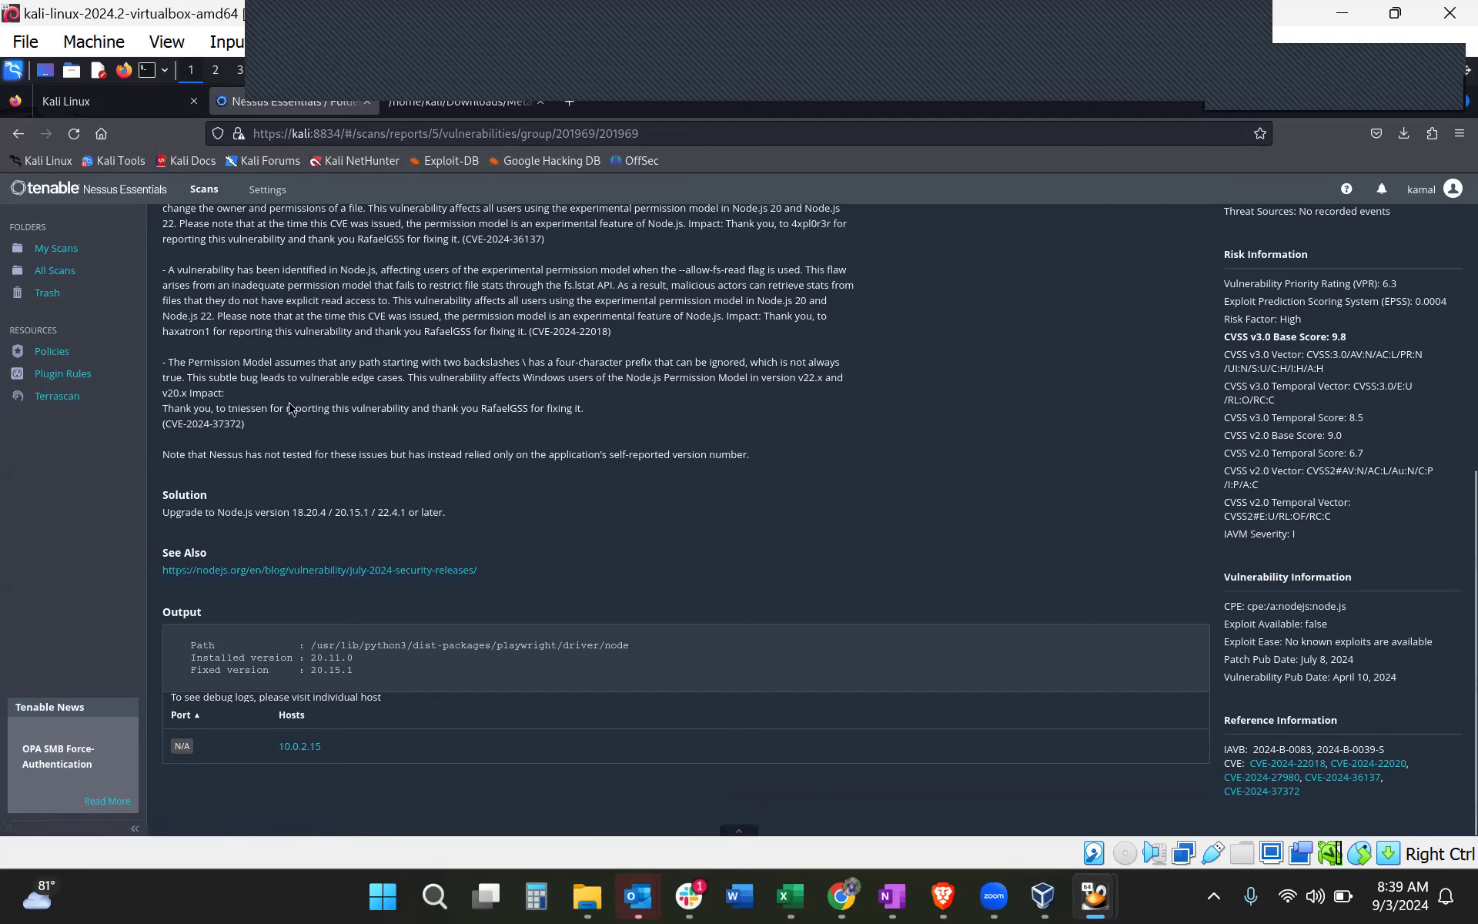
pyautogui.scroll(2, 288, 400)
pyautogui.scroll(4, 288, 399)
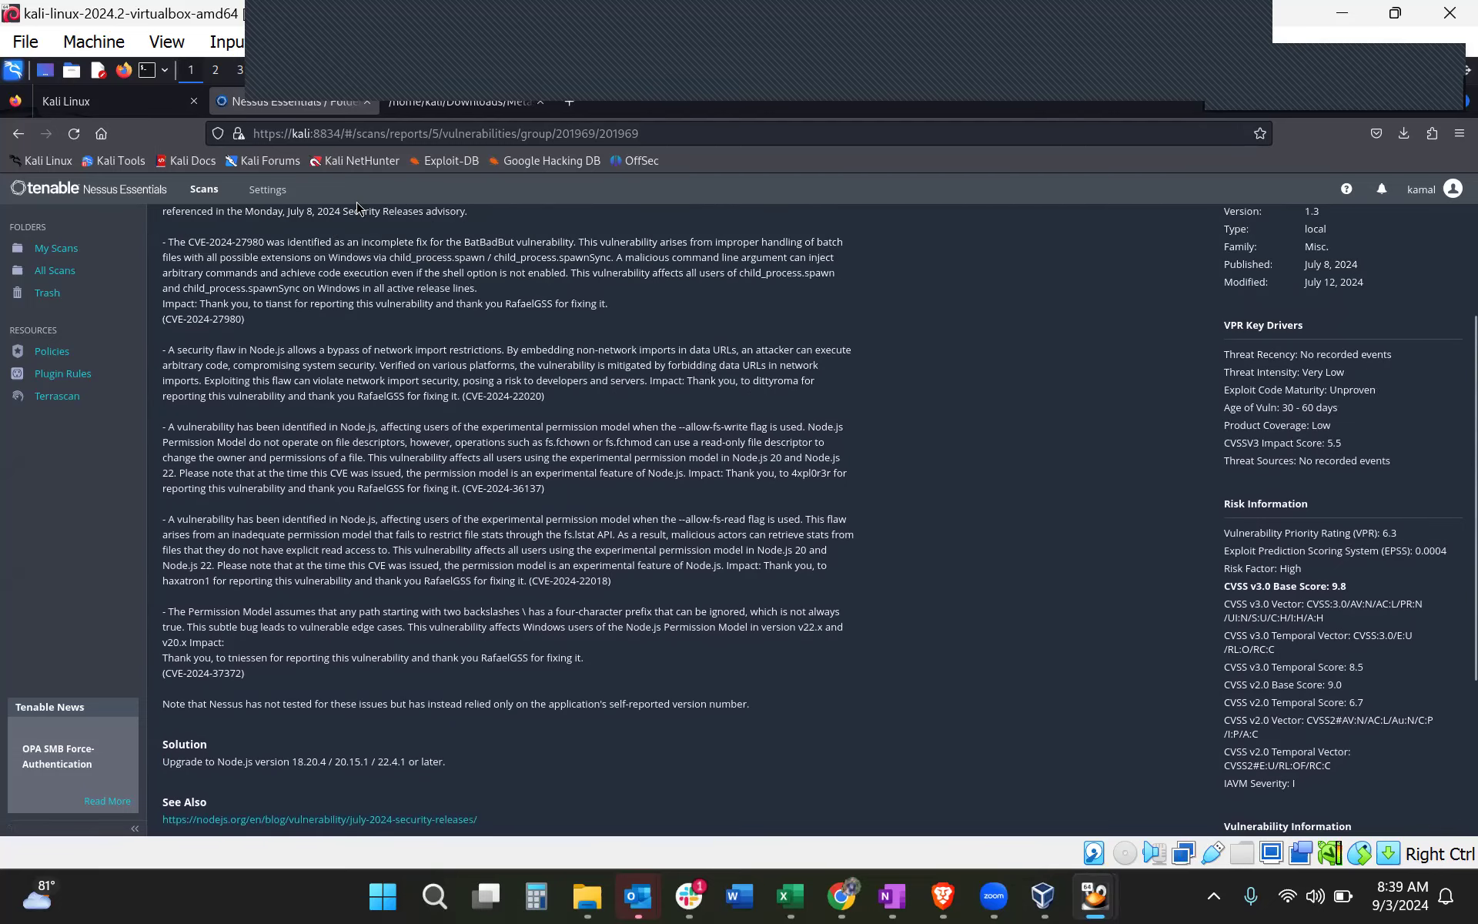
# Search the web for a CVE database in a new browser tab and open the MITRE CVE website
pyautogui.hotkey('ctrl', 't')
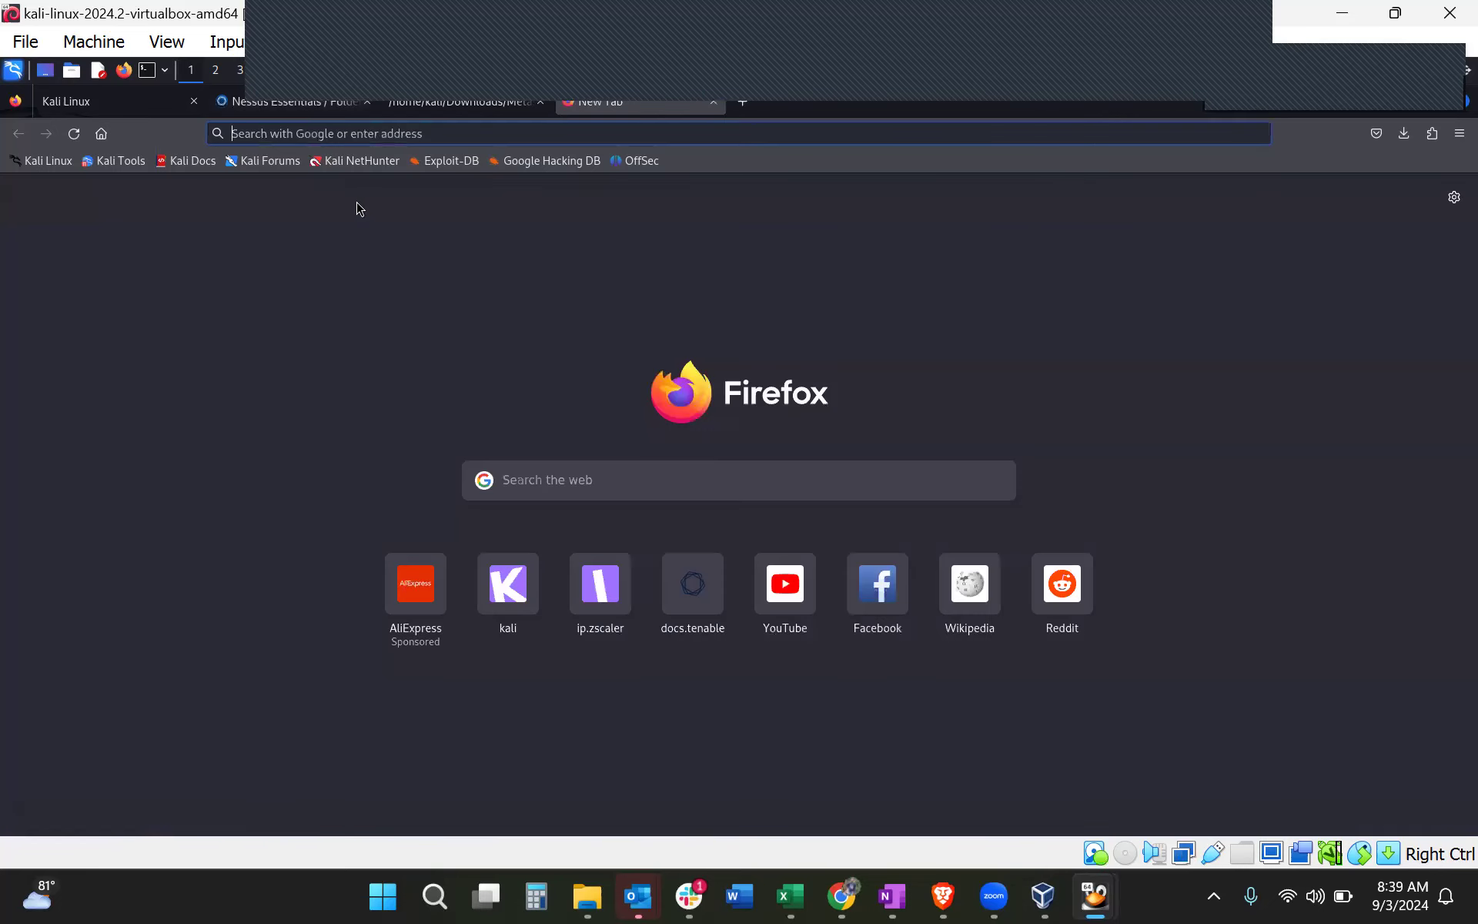
pyautogui.write('cve da')
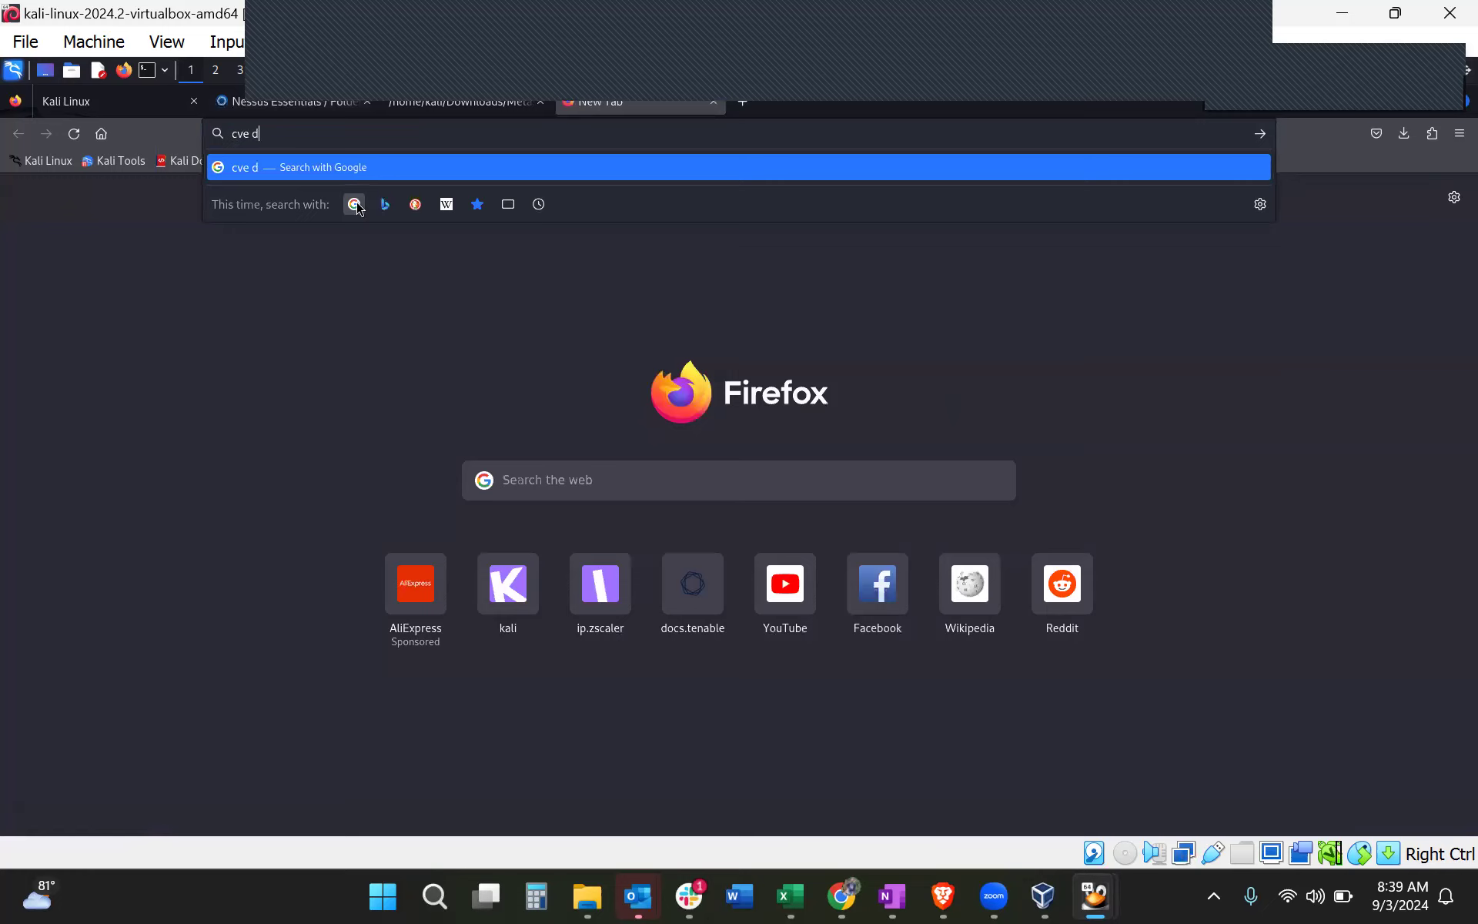
pyautogui.write('tabasw')
pyautogui.press('Return')
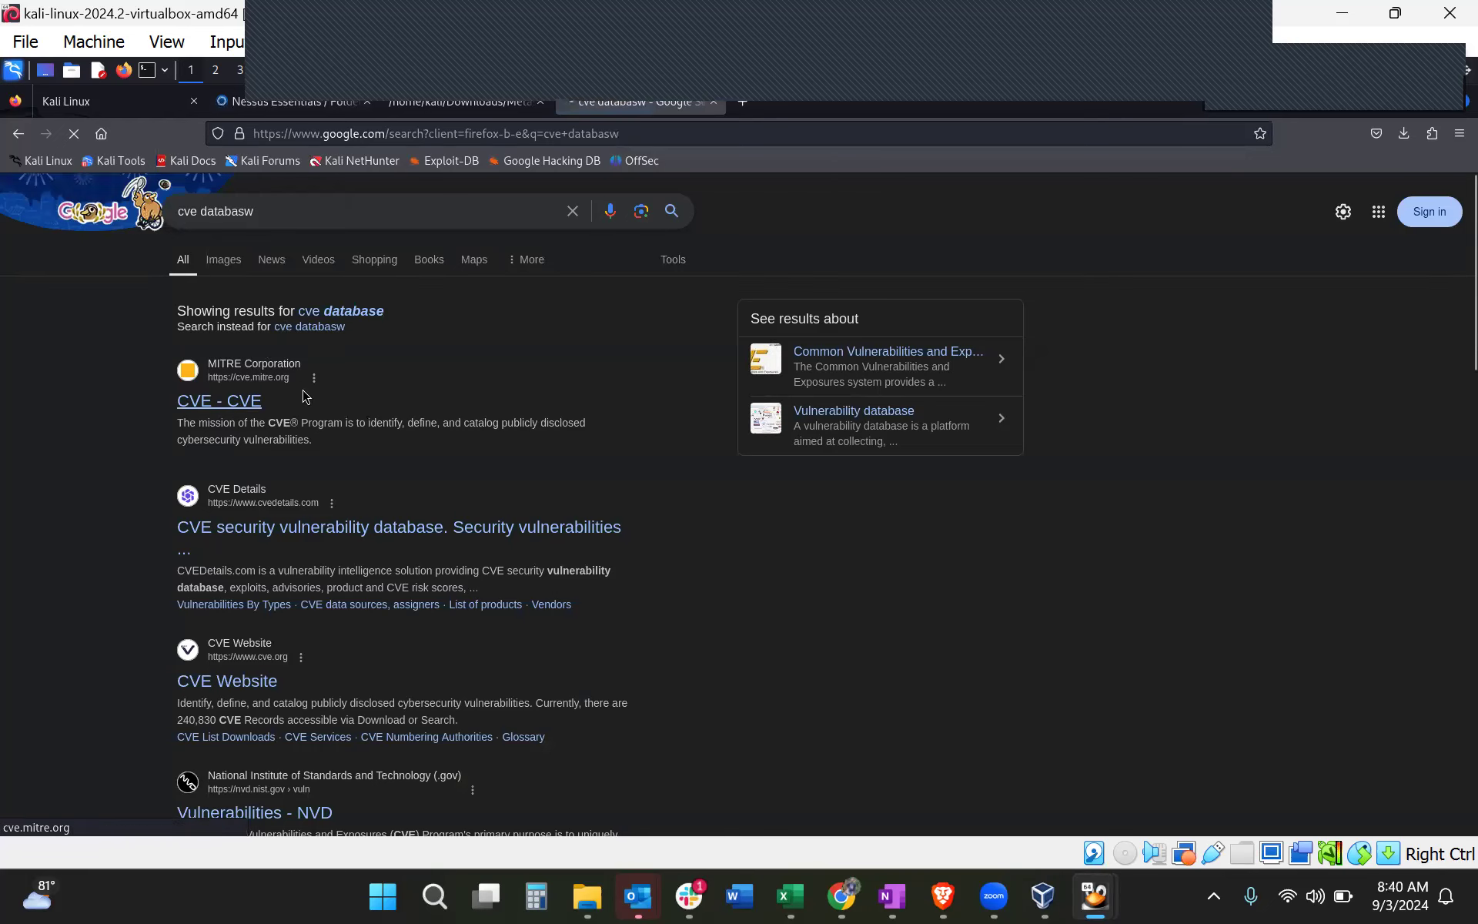
pyautogui.click(343, 416)
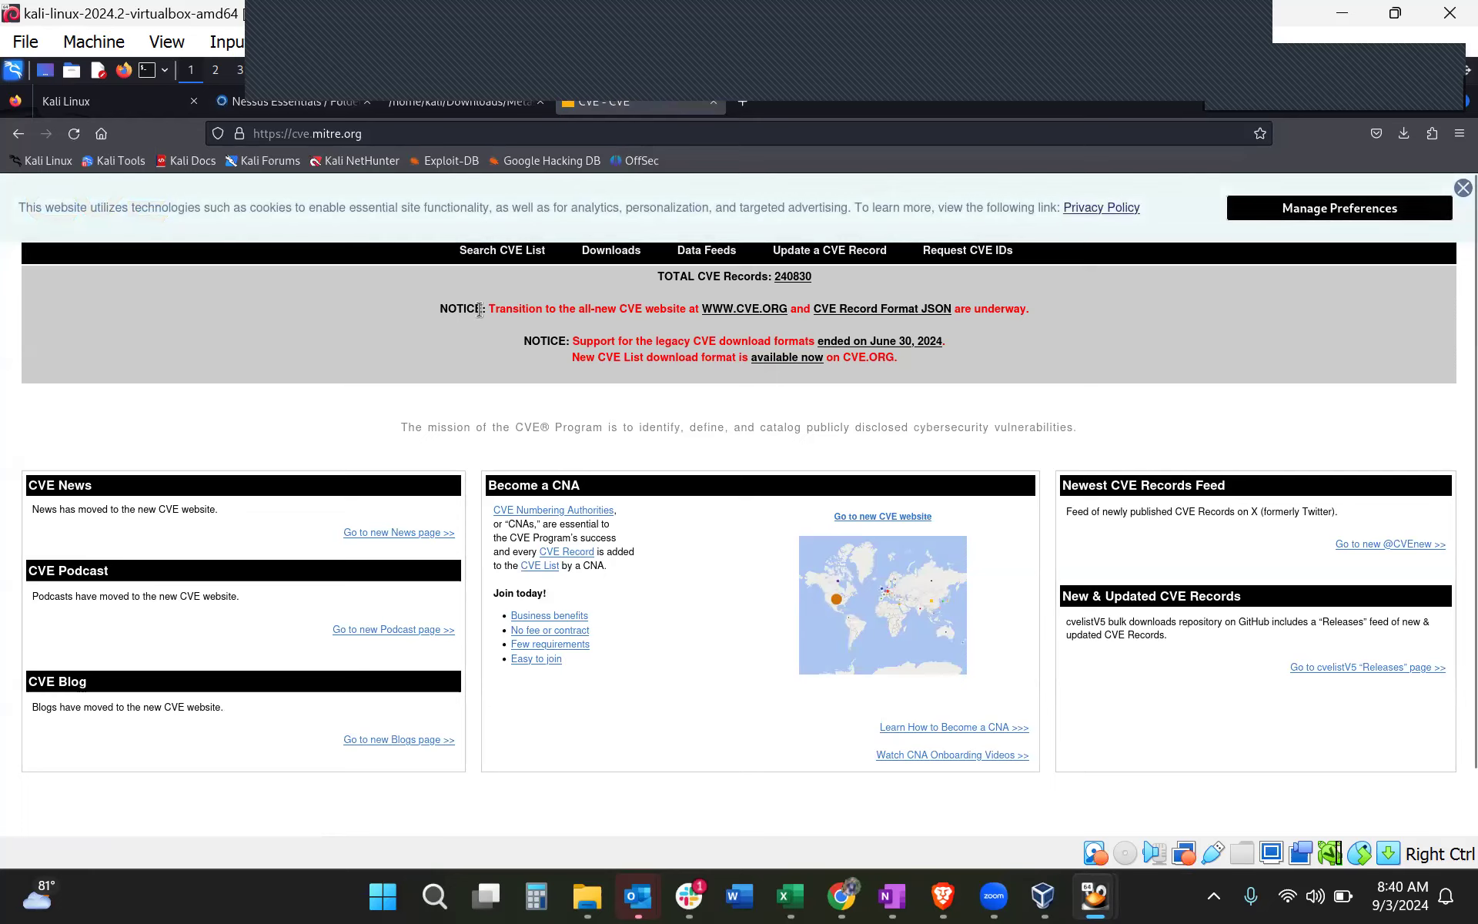
# Search the CVE List for the keyword "meta" and look through the matching records
pyautogui.click(504, 256)
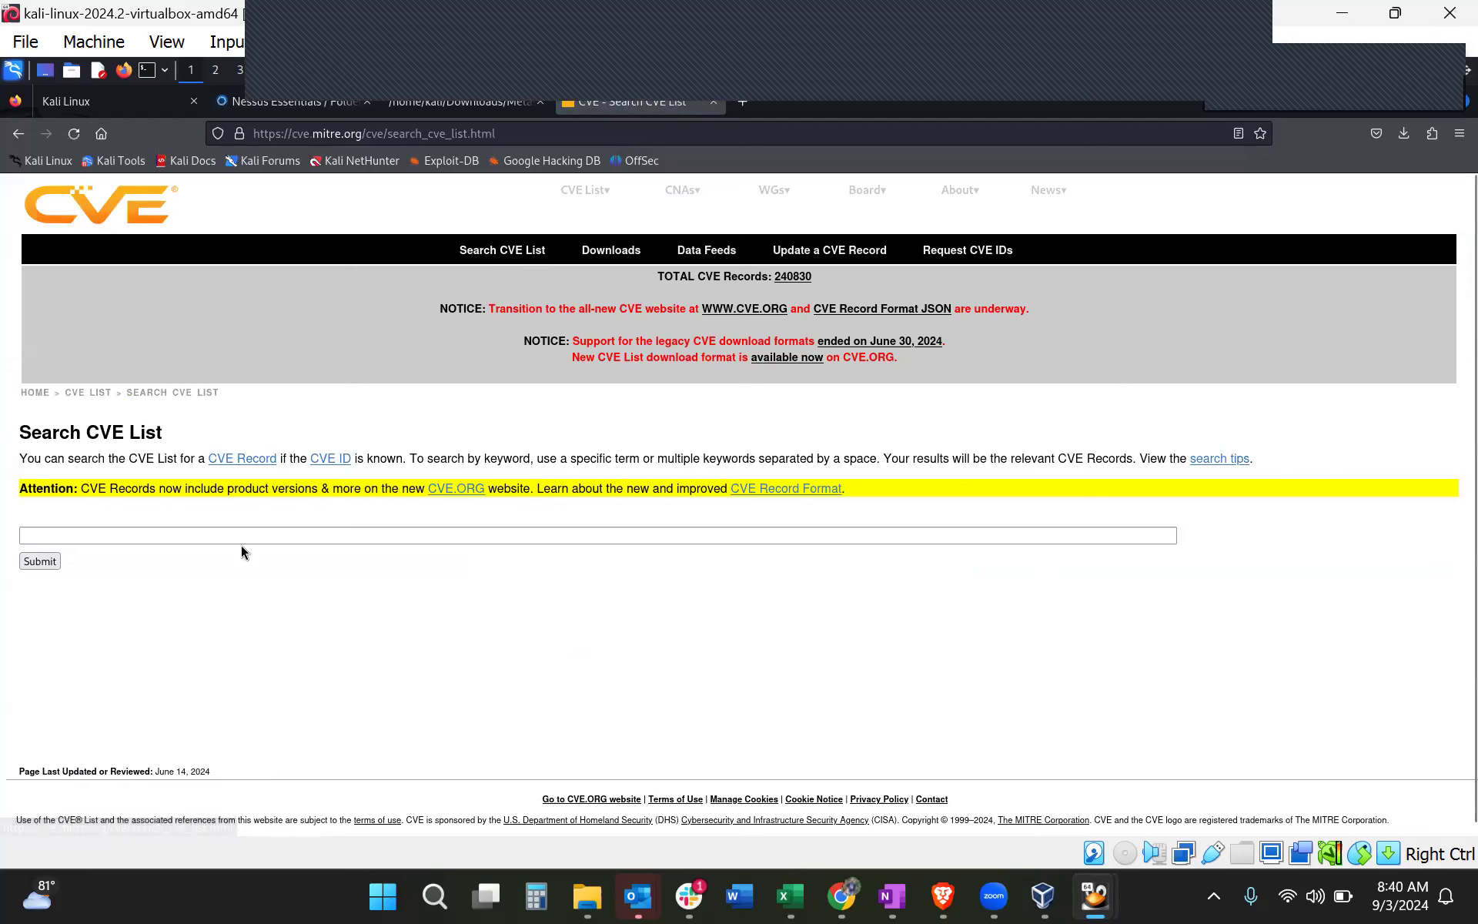
pyautogui.click(234, 535)
pyautogui.write('met')
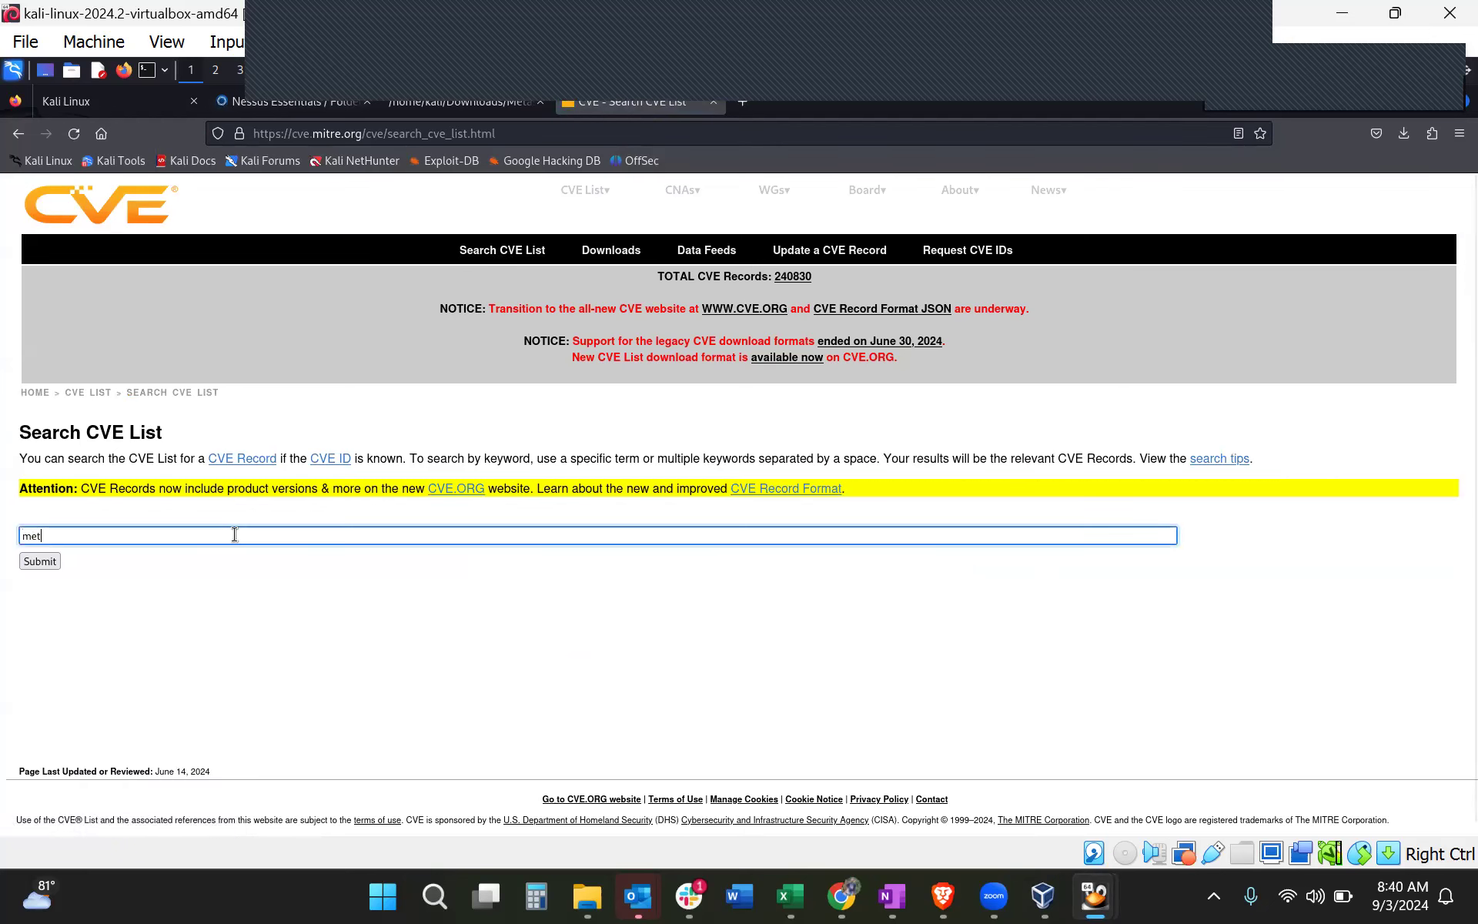
pyautogui.write('a')
pyautogui.press('Return')
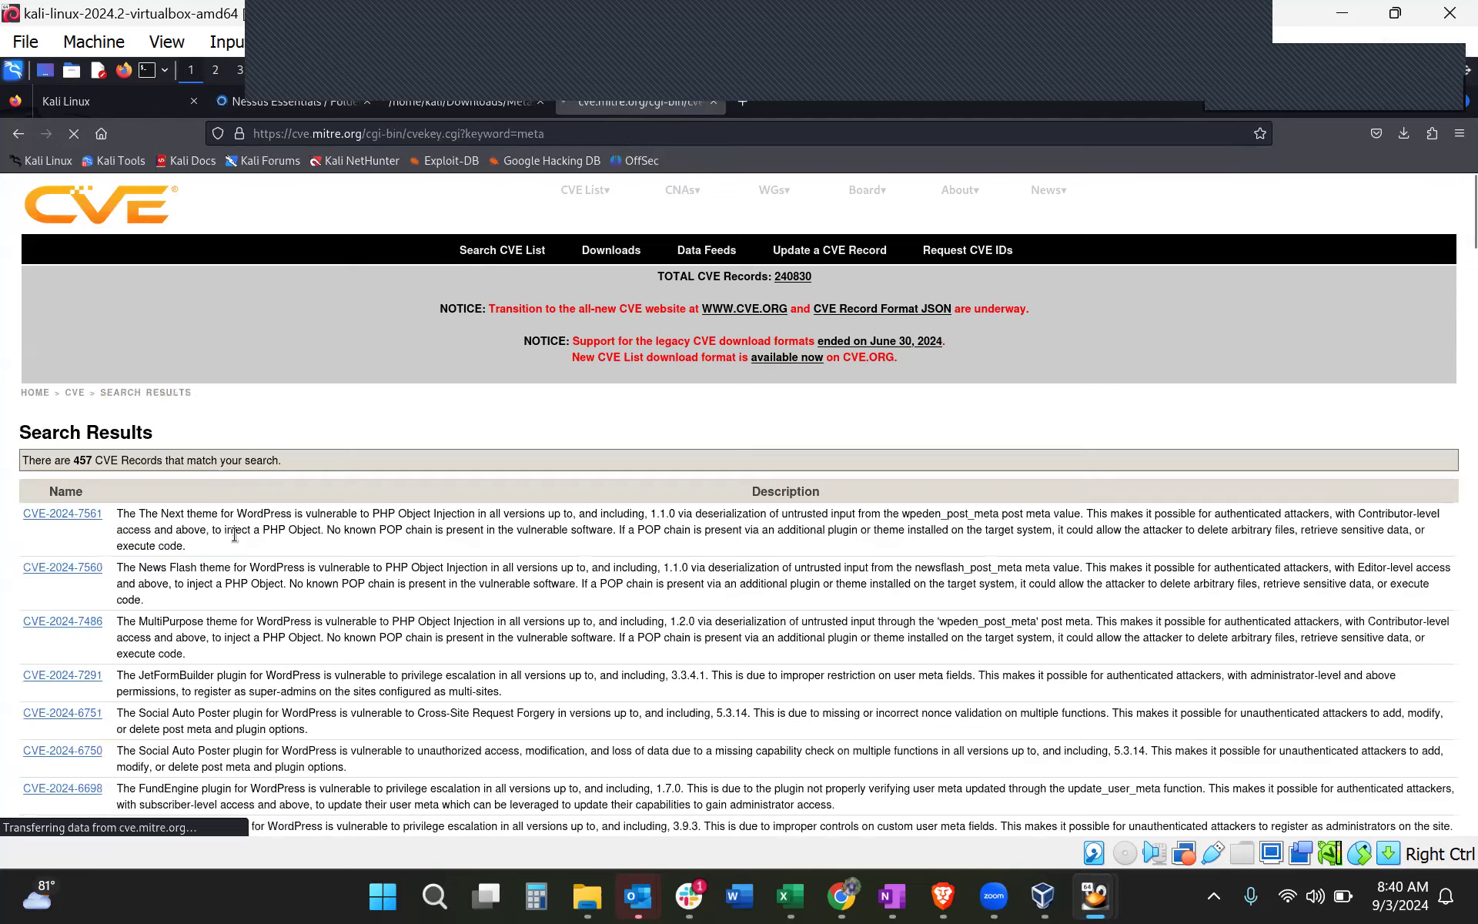
pyautogui.scroll(-6, 235, 534)
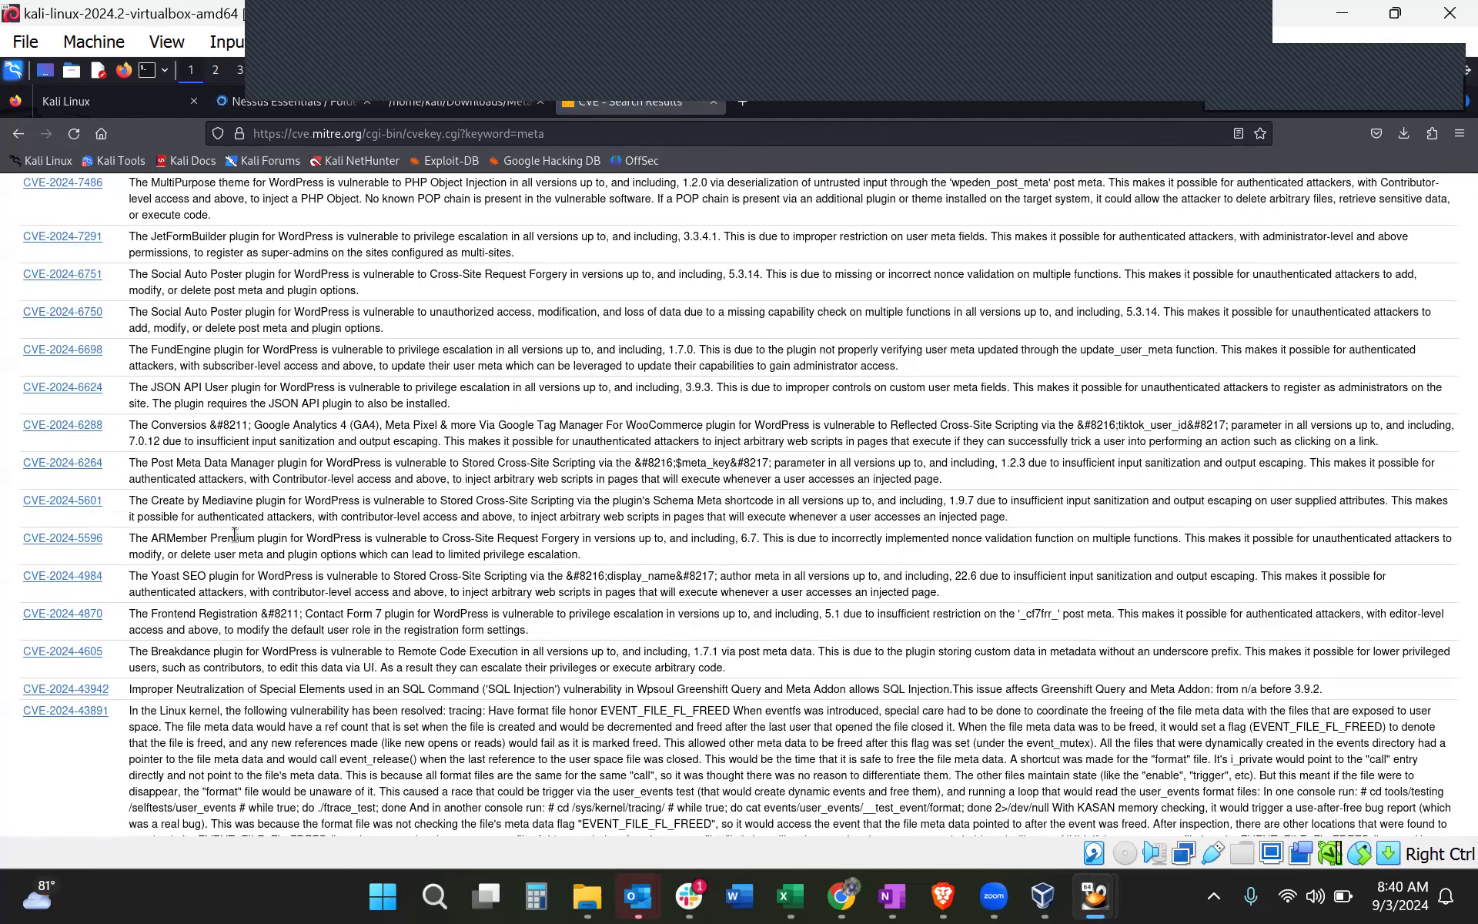
# Look further through the "meta" CVE records down to the 2022 entries and examine the meta wifi record CVE-2022-32640
pyautogui.scroll(-1, 234, 534)
pyautogui.scroll(-3, 235, 534)
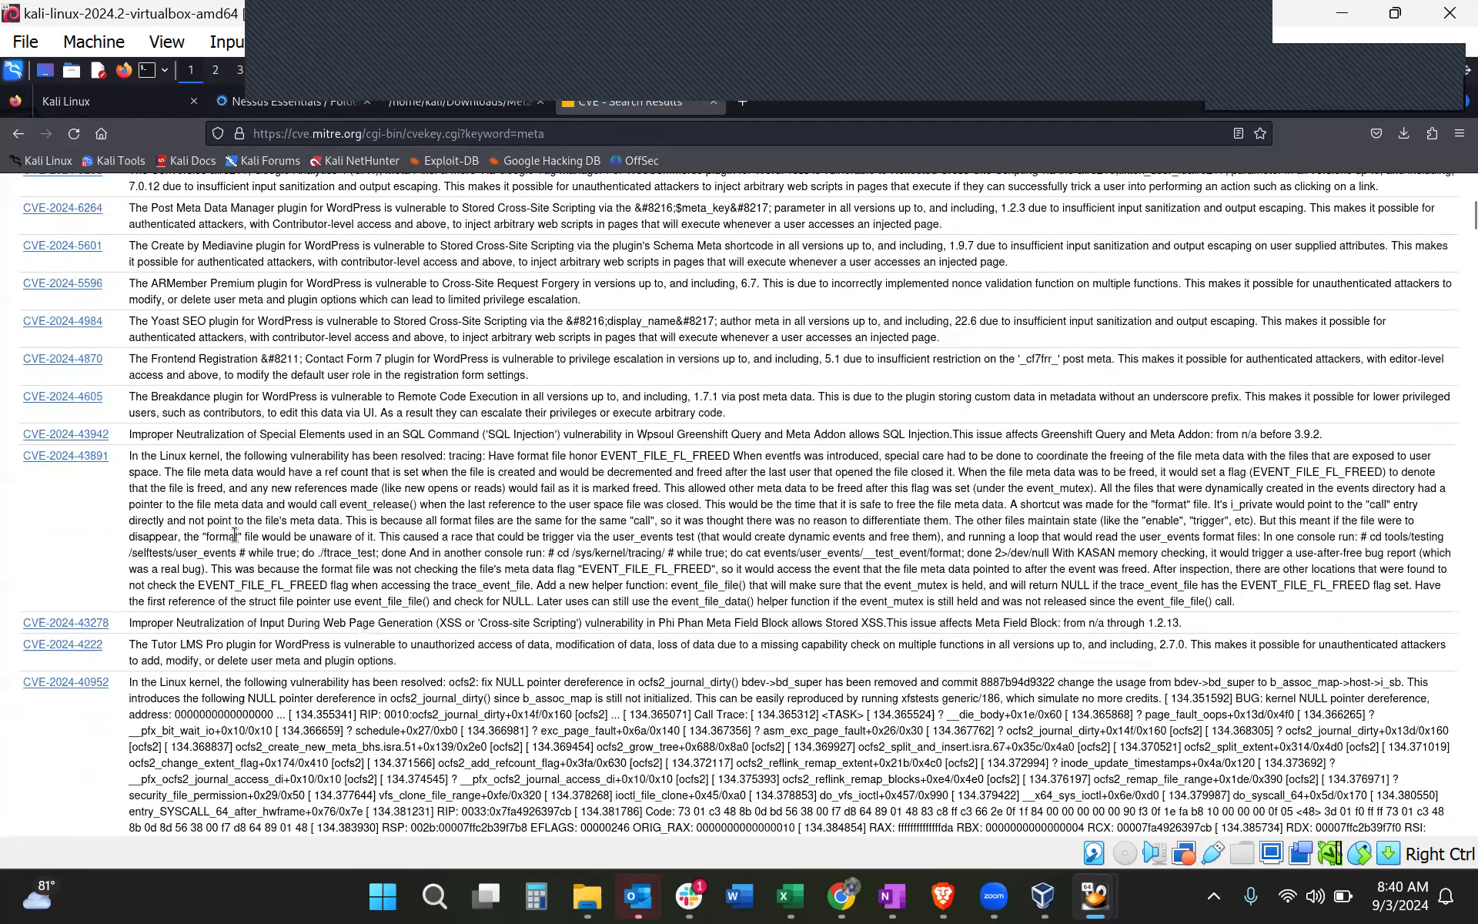
pyautogui.scroll(-1, 235, 534)
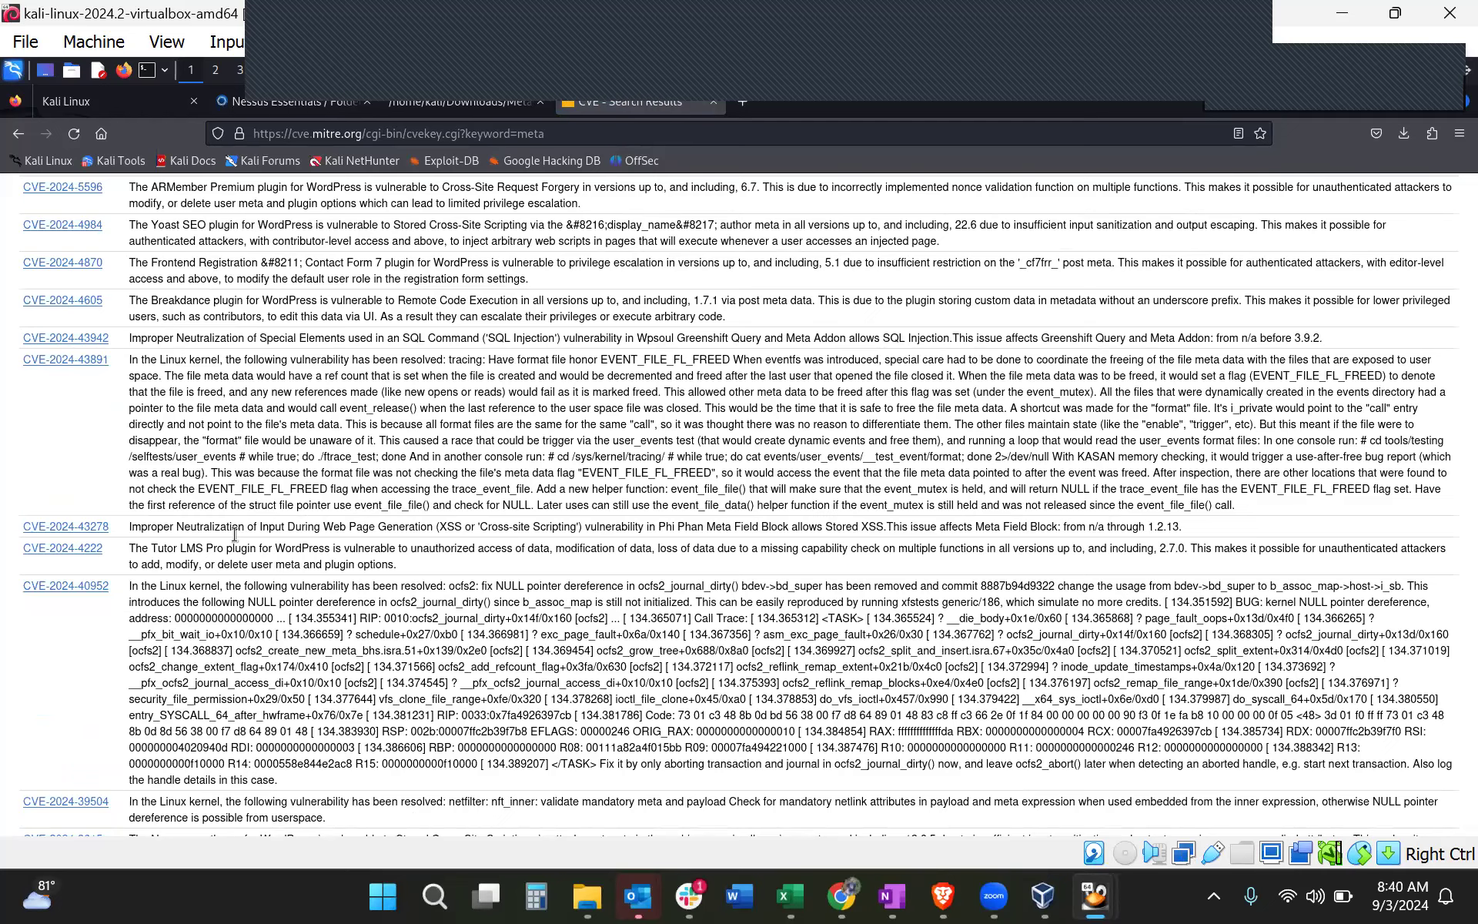
pyautogui.scroll(-2, 235, 534)
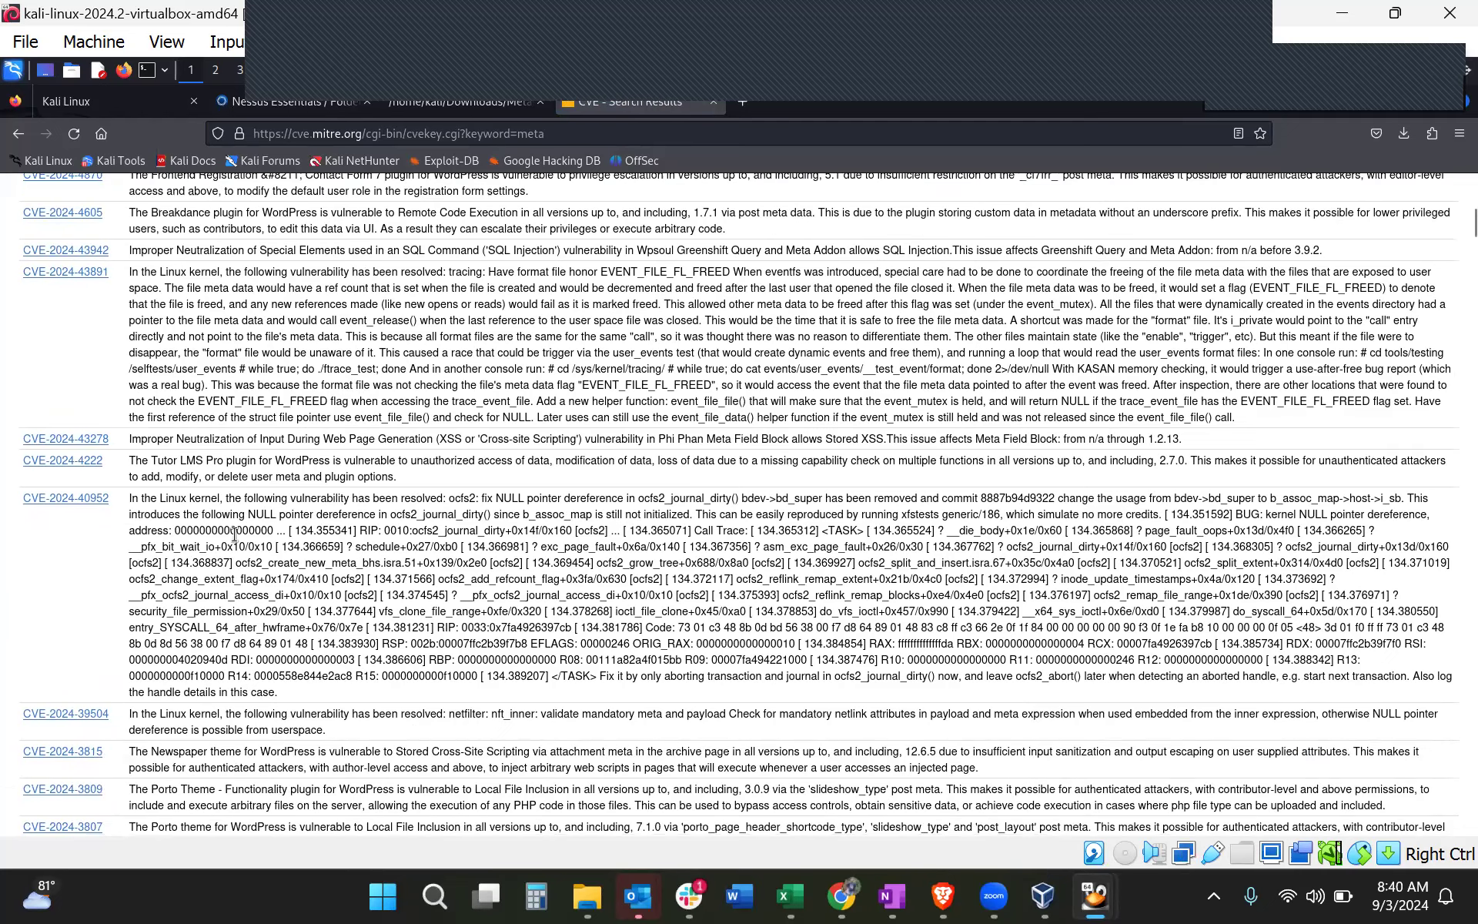
pyautogui.scroll(-15, 235, 534)
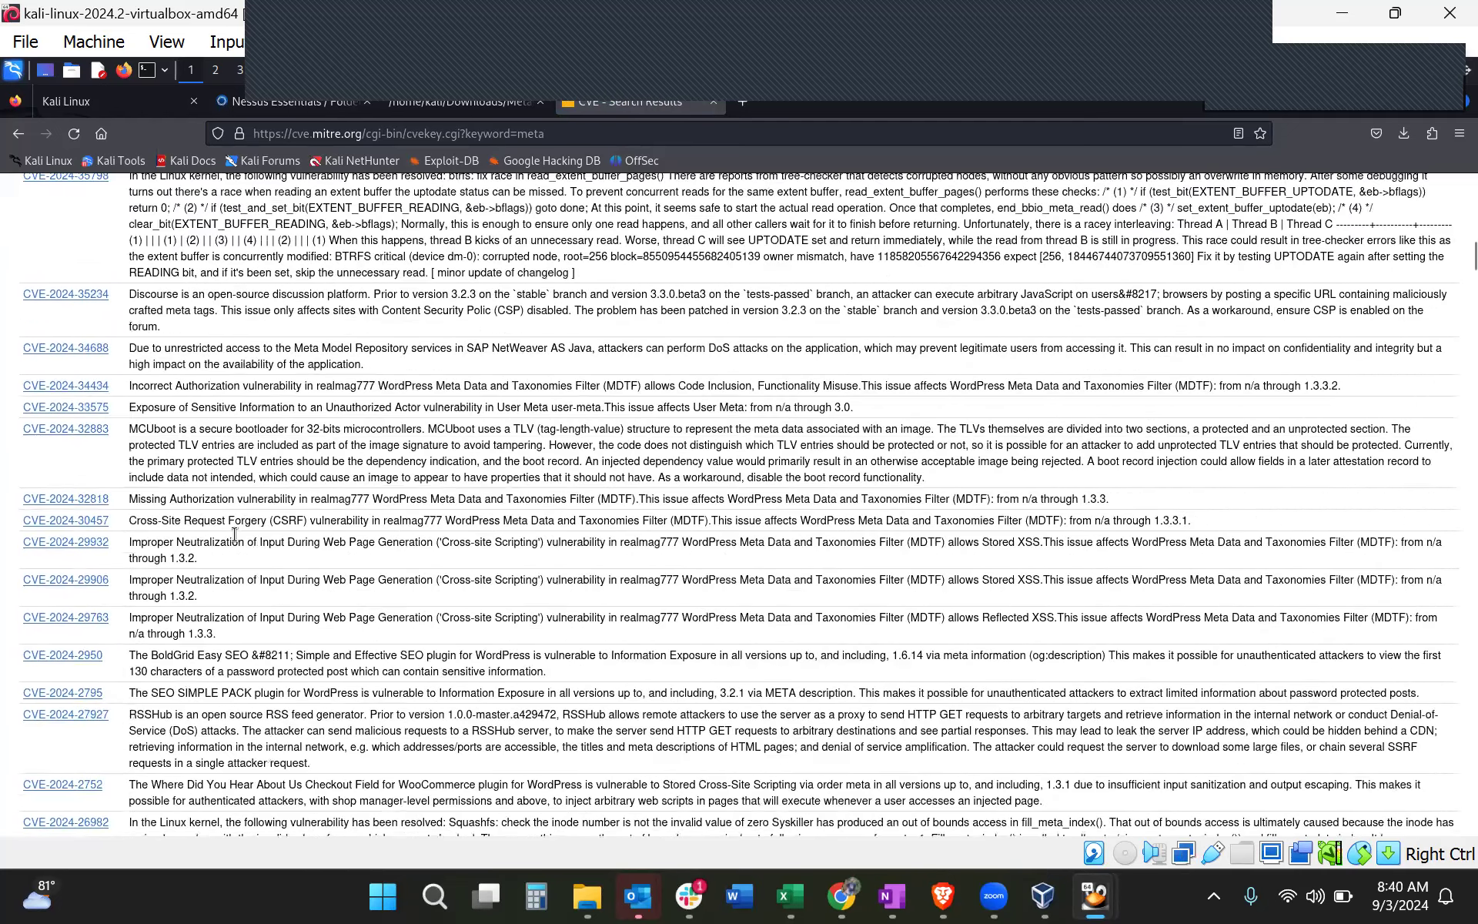
pyautogui.scroll(-5, 234, 534)
pyautogui.scroll(-15, 234, 534)
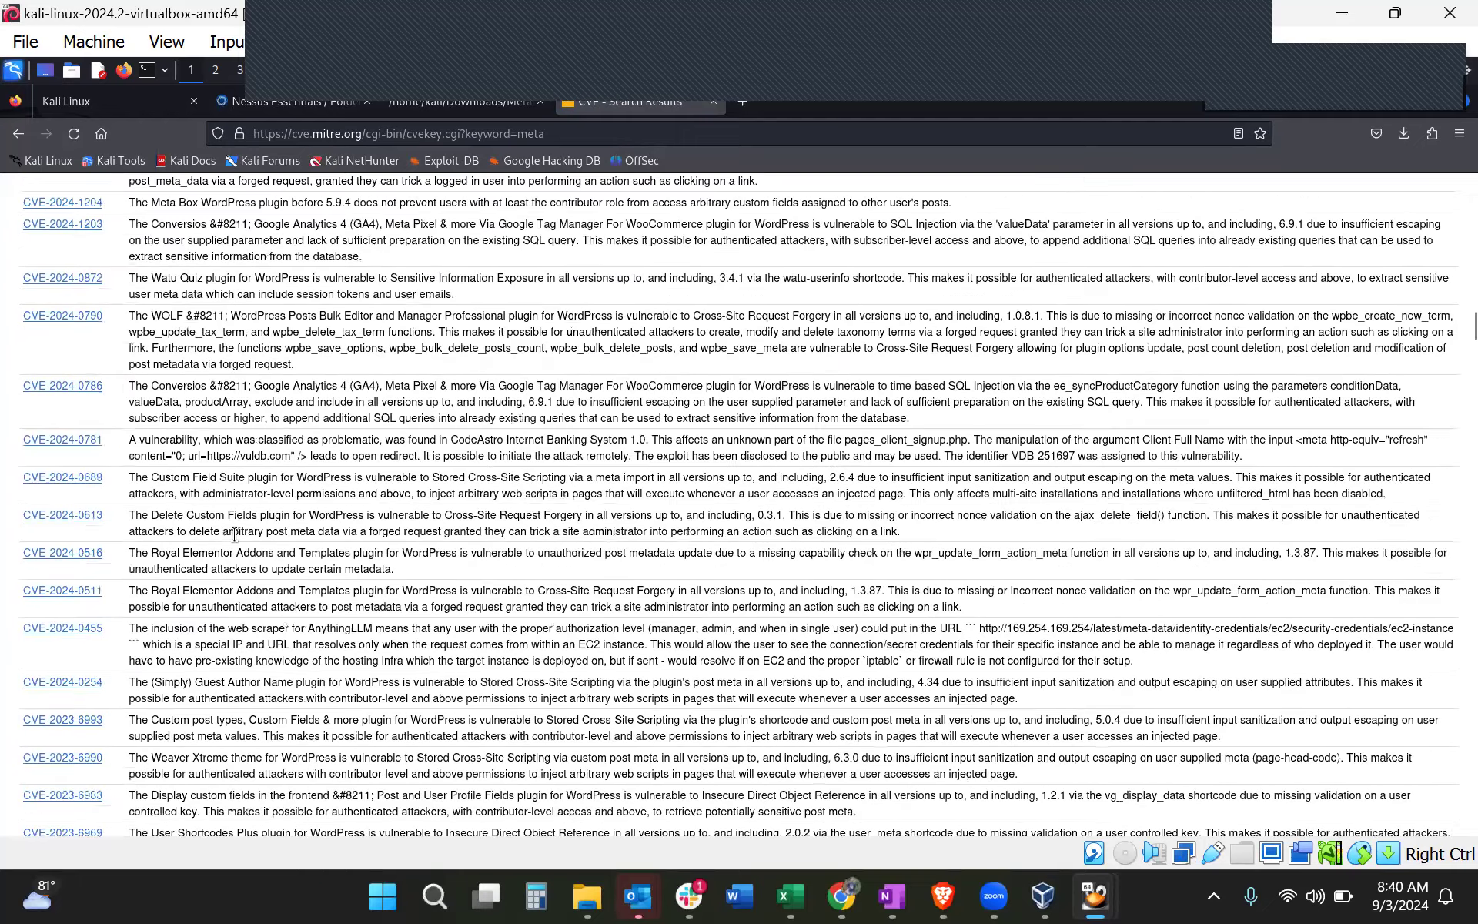
pyautogui.scroll(-15, 234, 534)
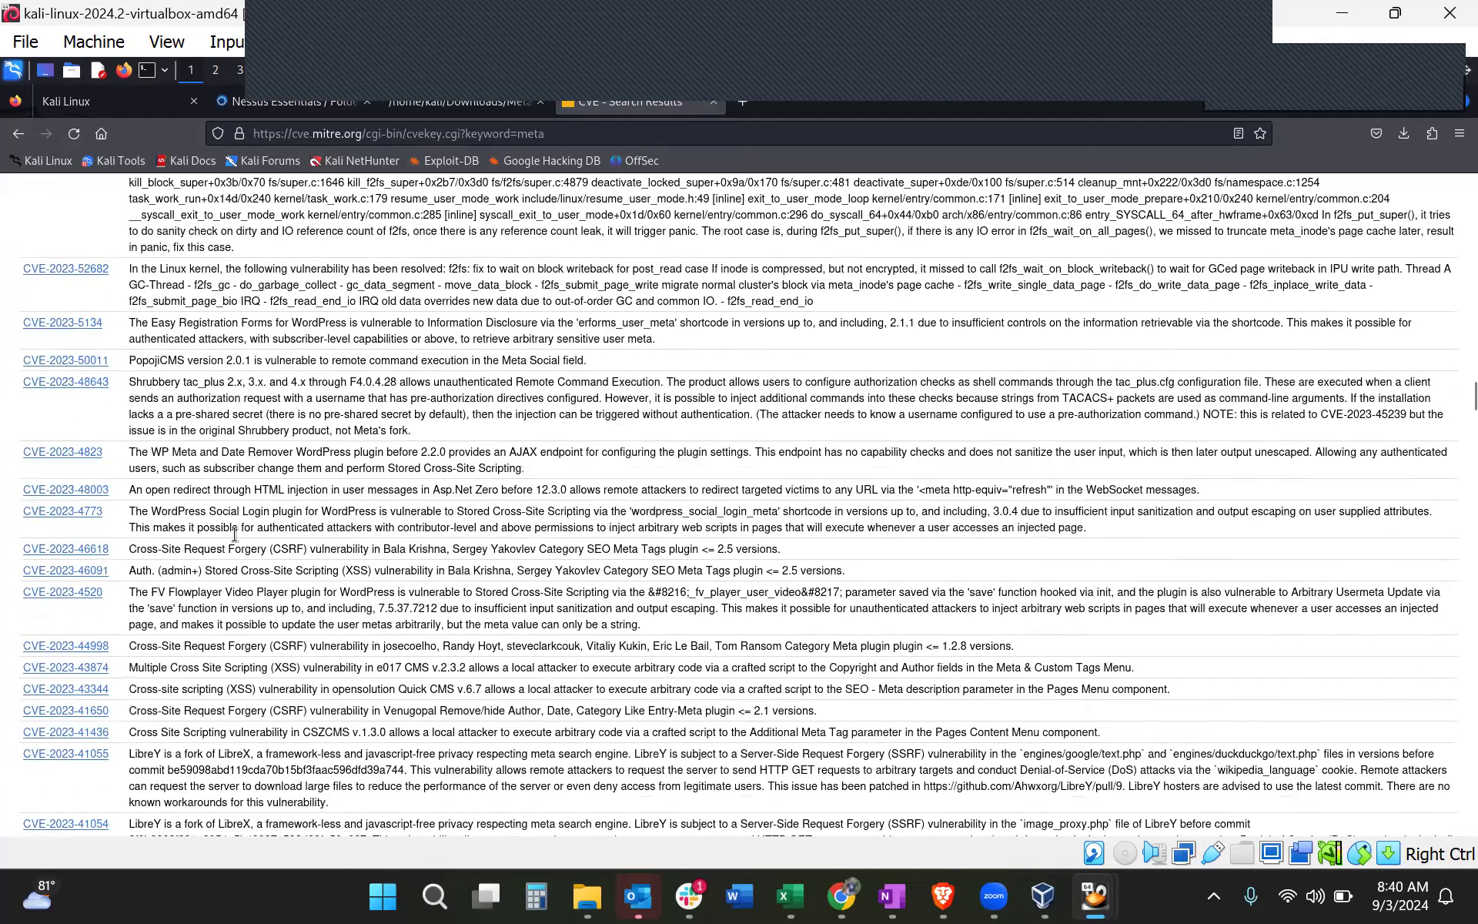
pyautogui.scroll(-6, 235, 534)
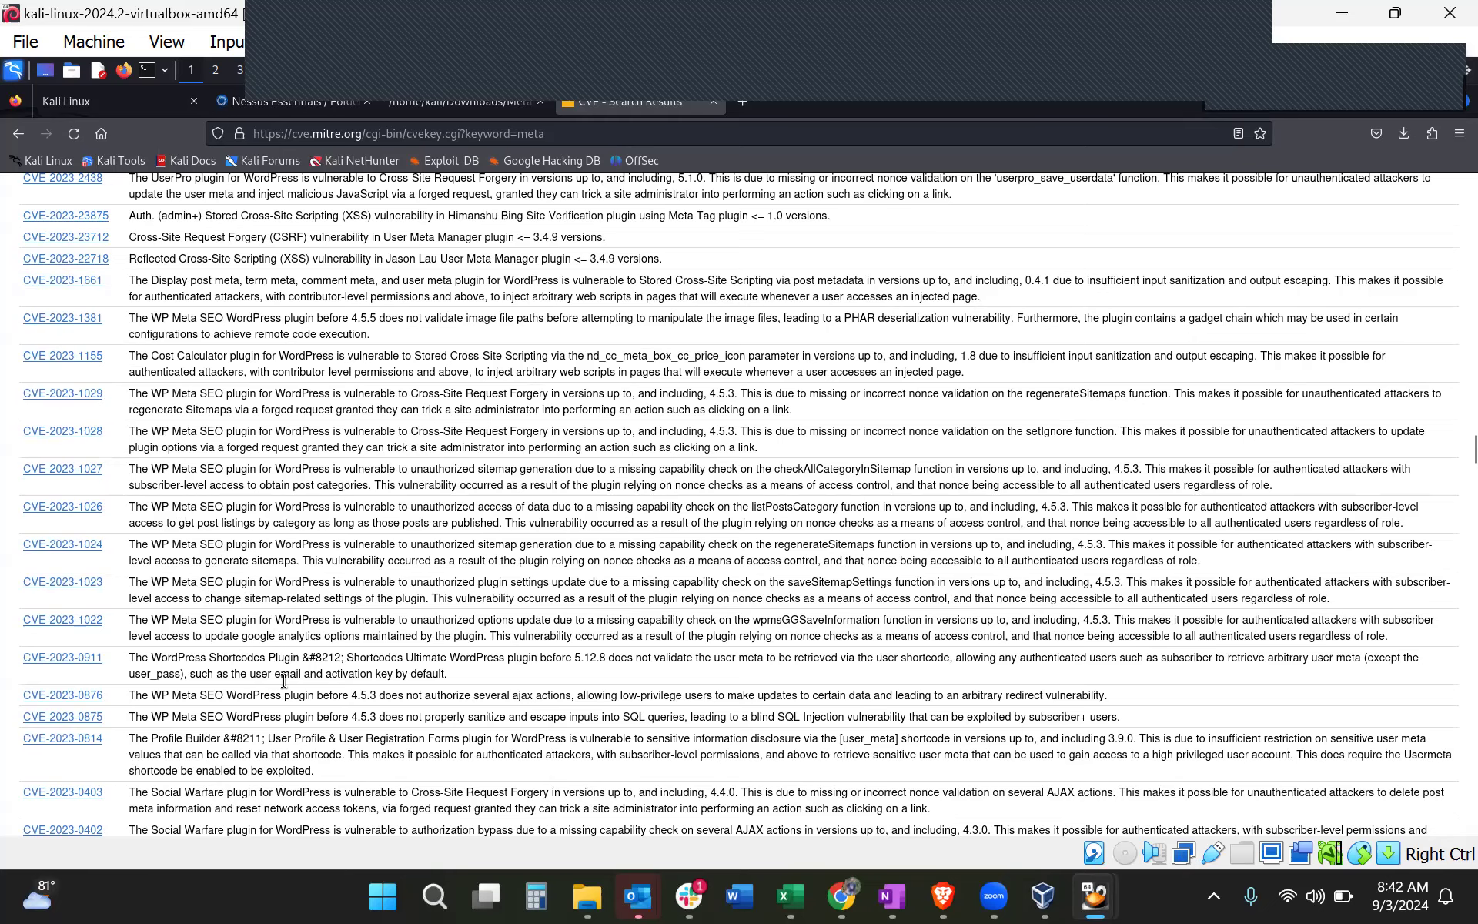
pyautogui.scroll(-4, 283, 681)
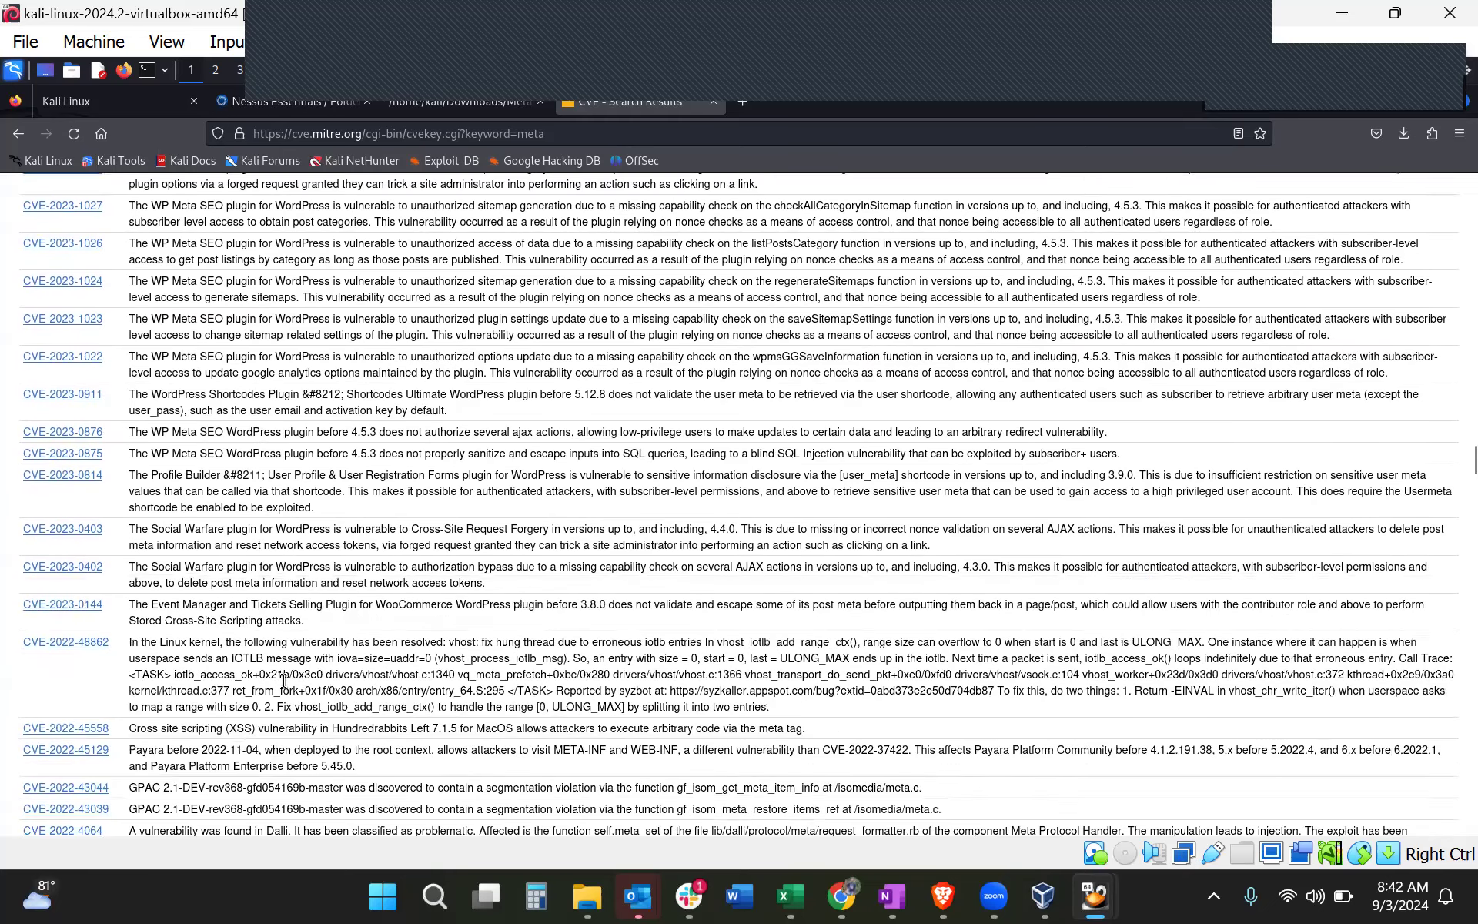
pyautogui.scroll(-4, 283, 680)
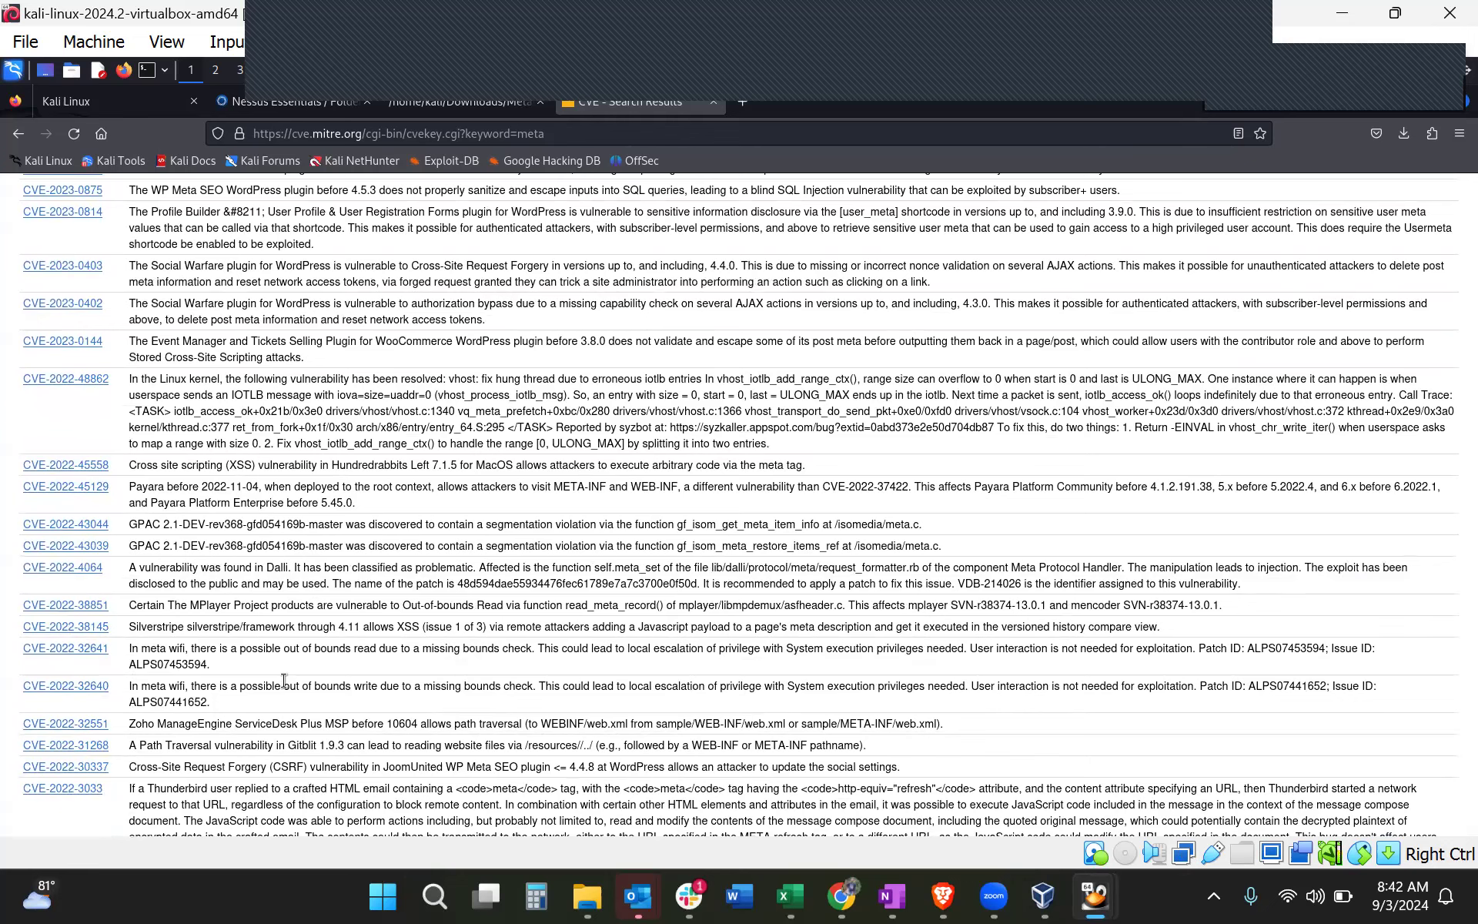
pyautogui.doubleClick(177, 687)
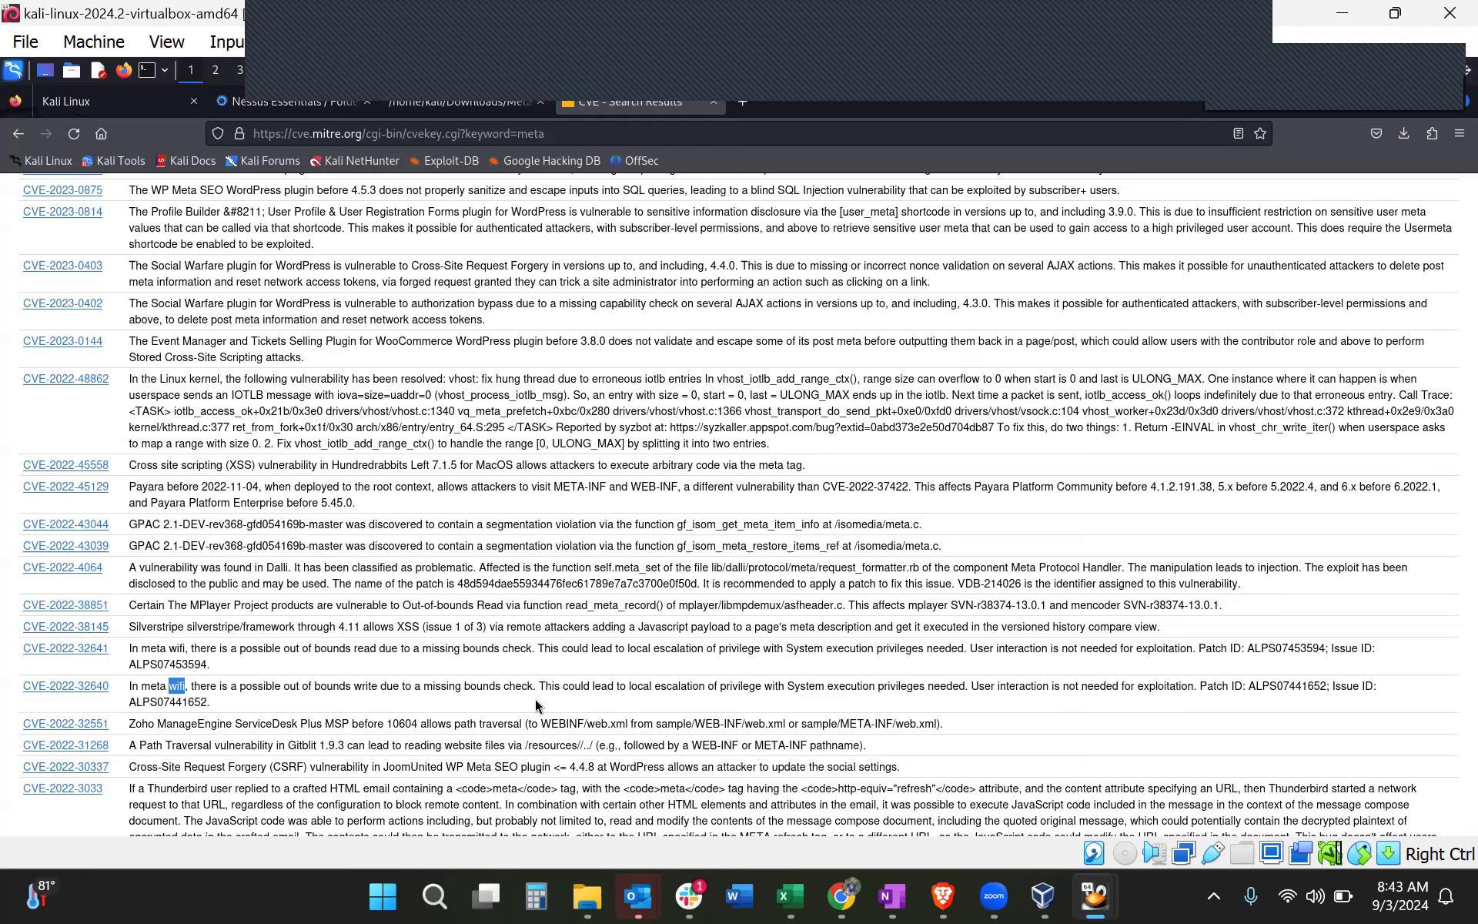
pyautogui.click(574, 722)
pyautogui.hotkey('alt', 'Tab')
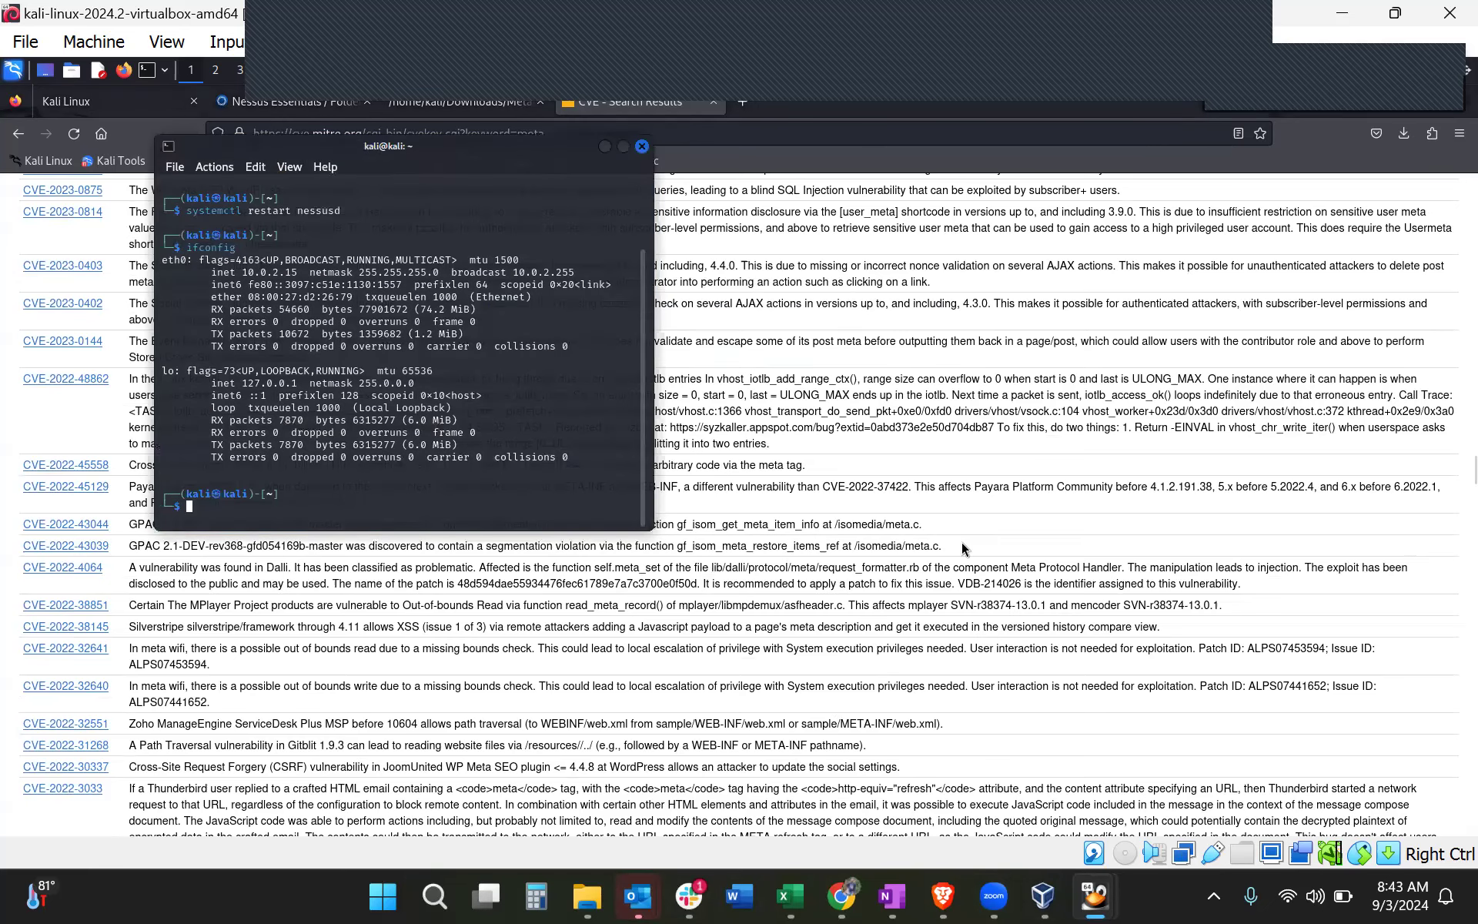
pyautogui.hotkey('alt', 'Tab')
pyautogui.hotkey('alt', 'Tab')
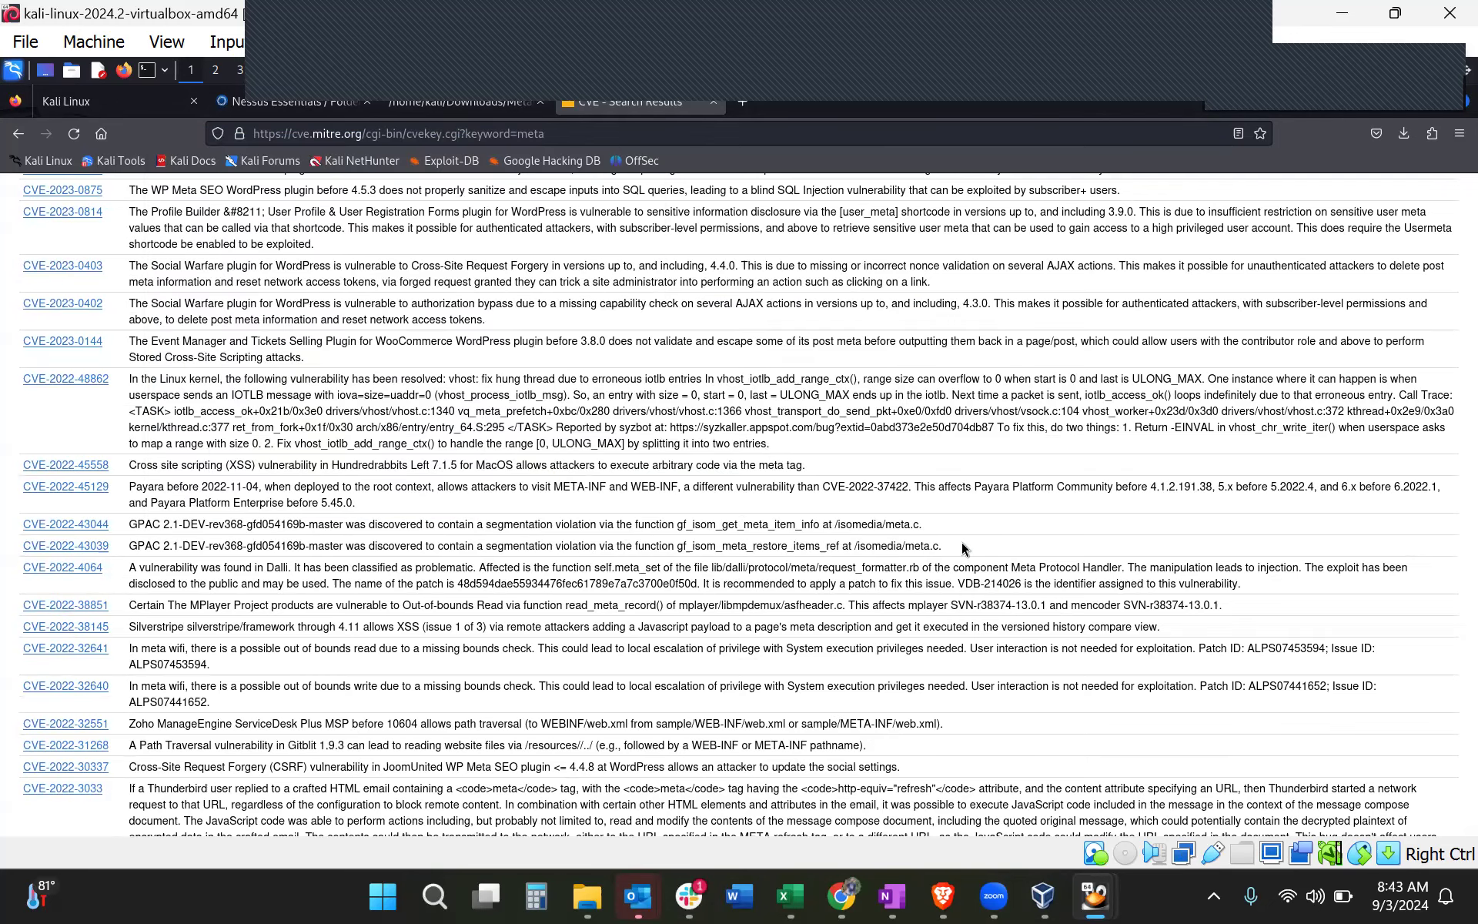
# Switch back to the Nessus Essentials page and return from the Node.js finding to the Metasploit scan's full vulnerability list
pyautogui.hotkey('ctrl', 'Tab')
pyautogui.hotkey('ctrl', 'Tab')
pyautogui.hotkey('ctrl', 'Tab')
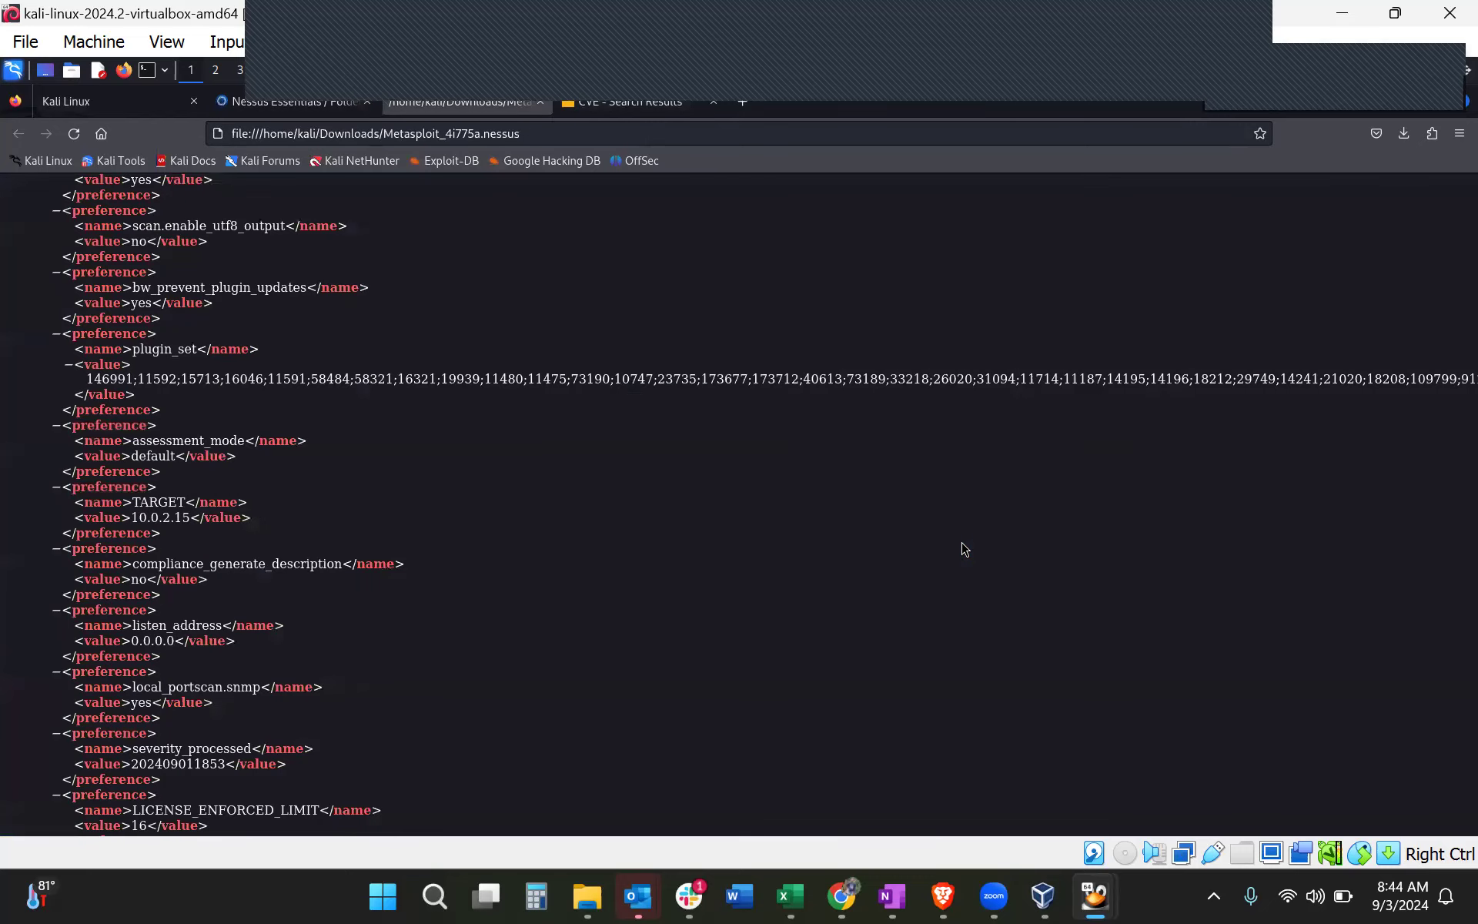
pyautogui.hotkey('ctrl', 'shift', 'Tab')
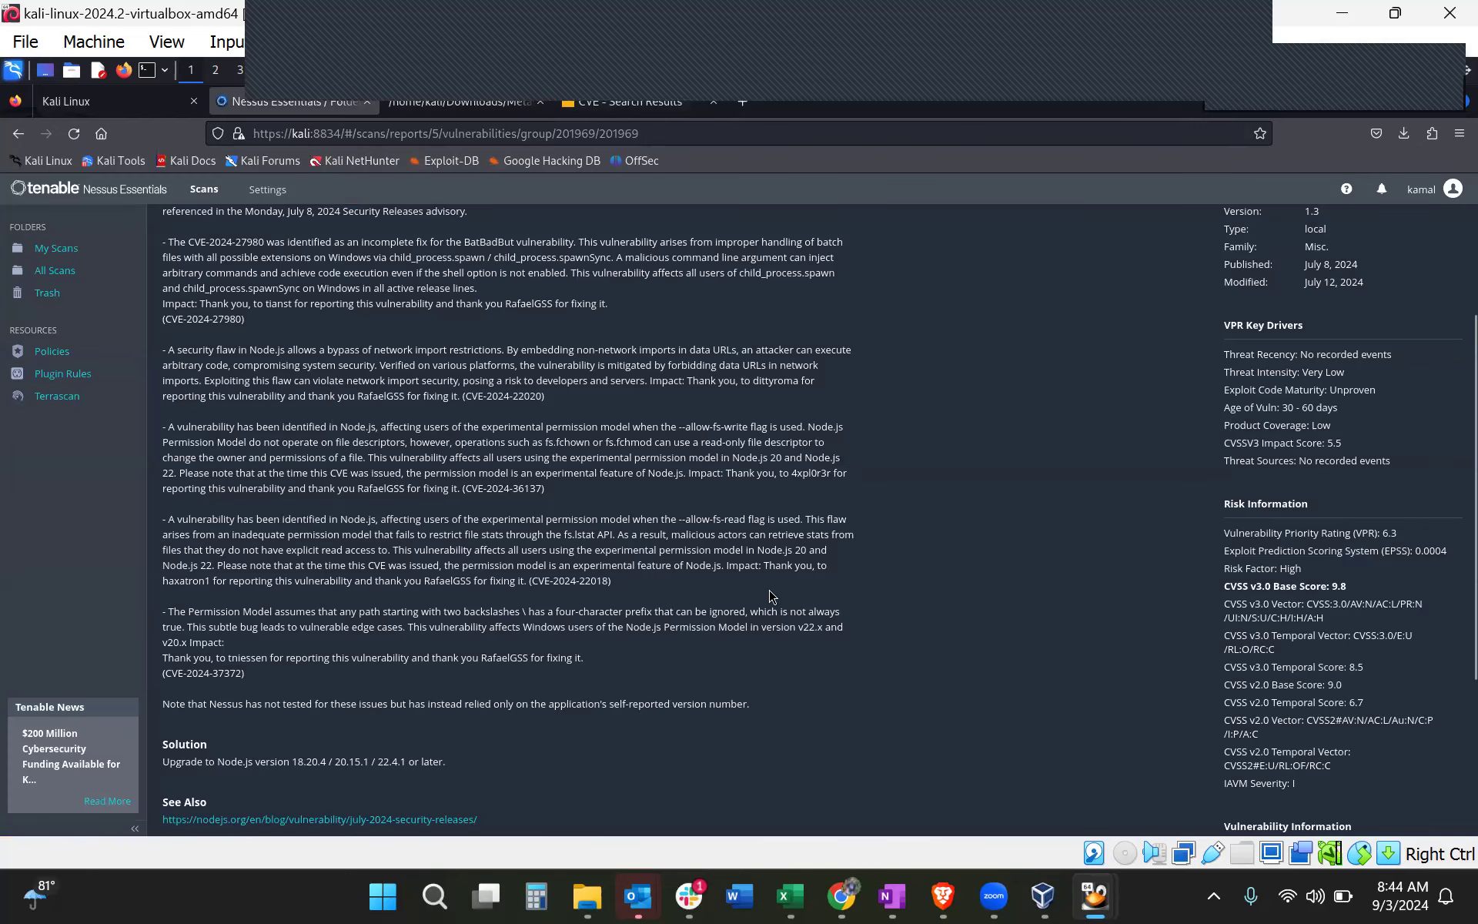
pyautogui.scroll(4, 850, 645)
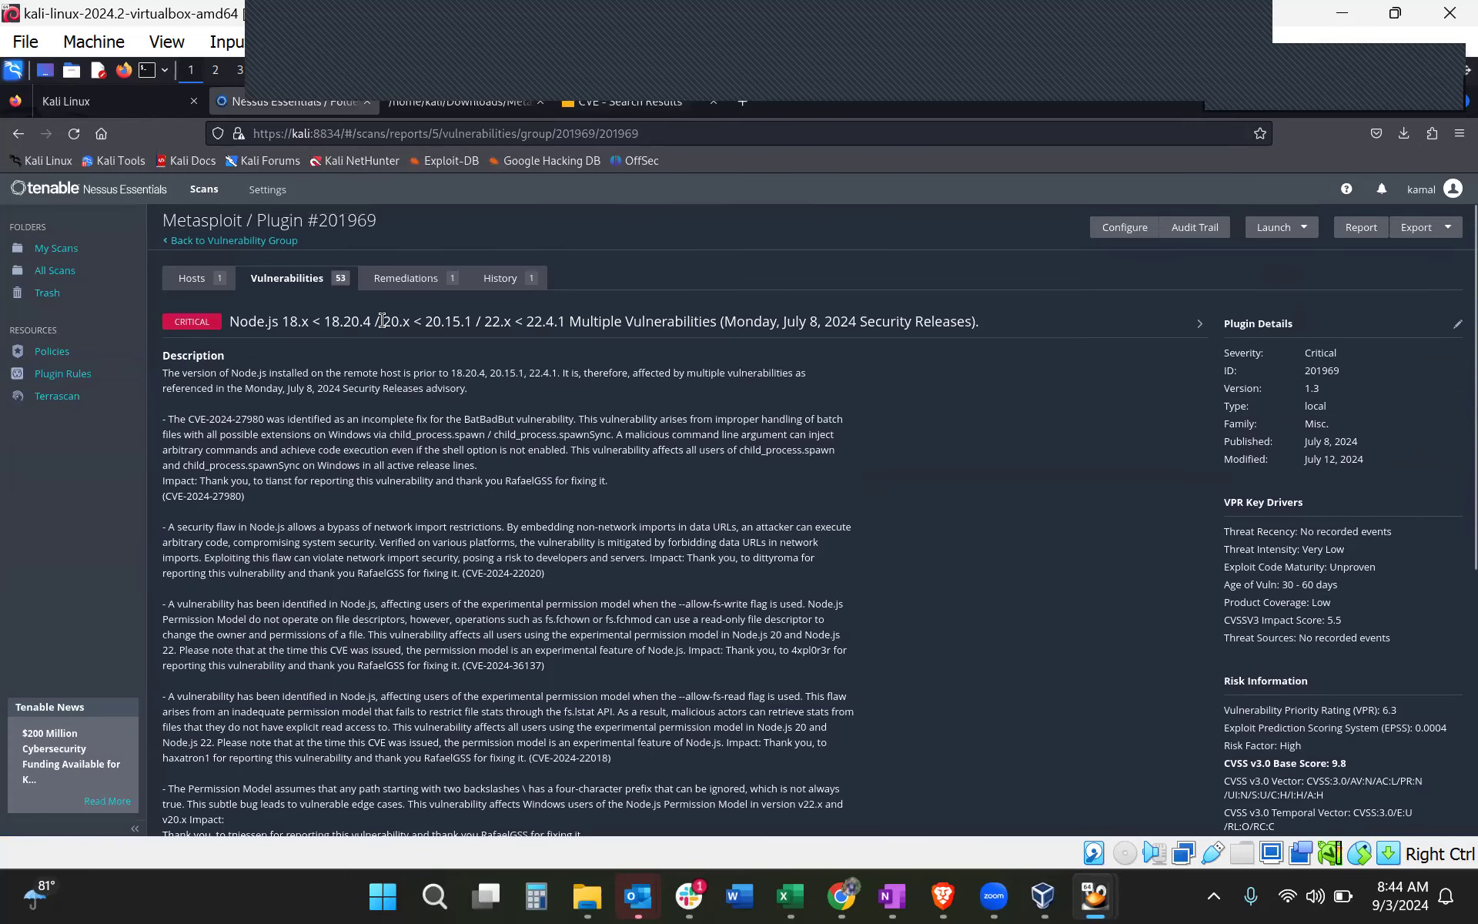
pyautogui.click(293, 284)
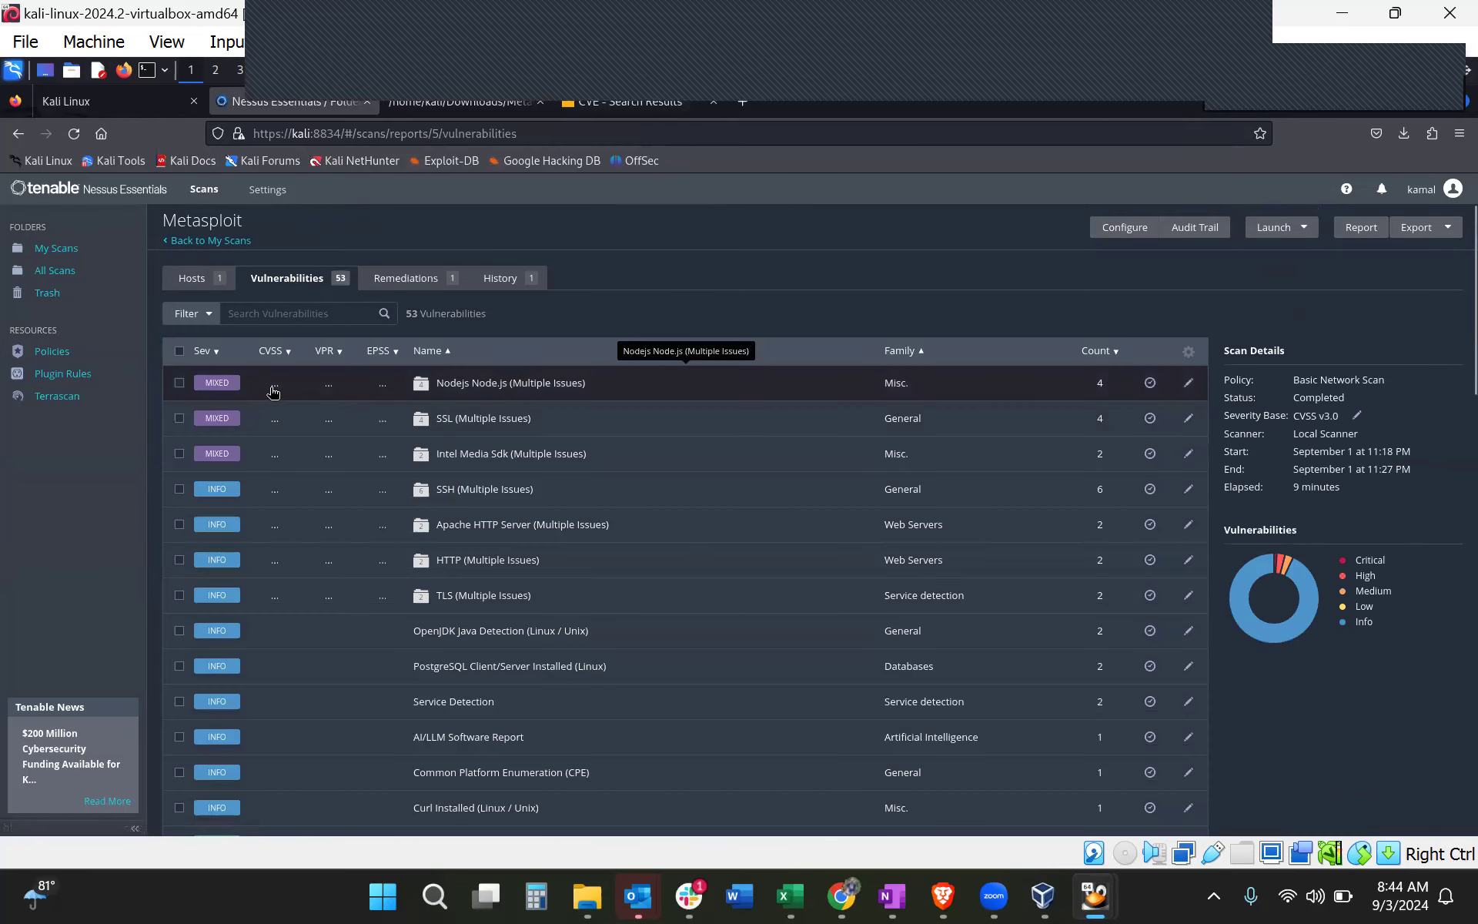
# Open the SSL (Multiple Issues) group and examine the details of its medium finding, SSL Certificate Cannot Be Trusted
pyautogui.click(489, 428)
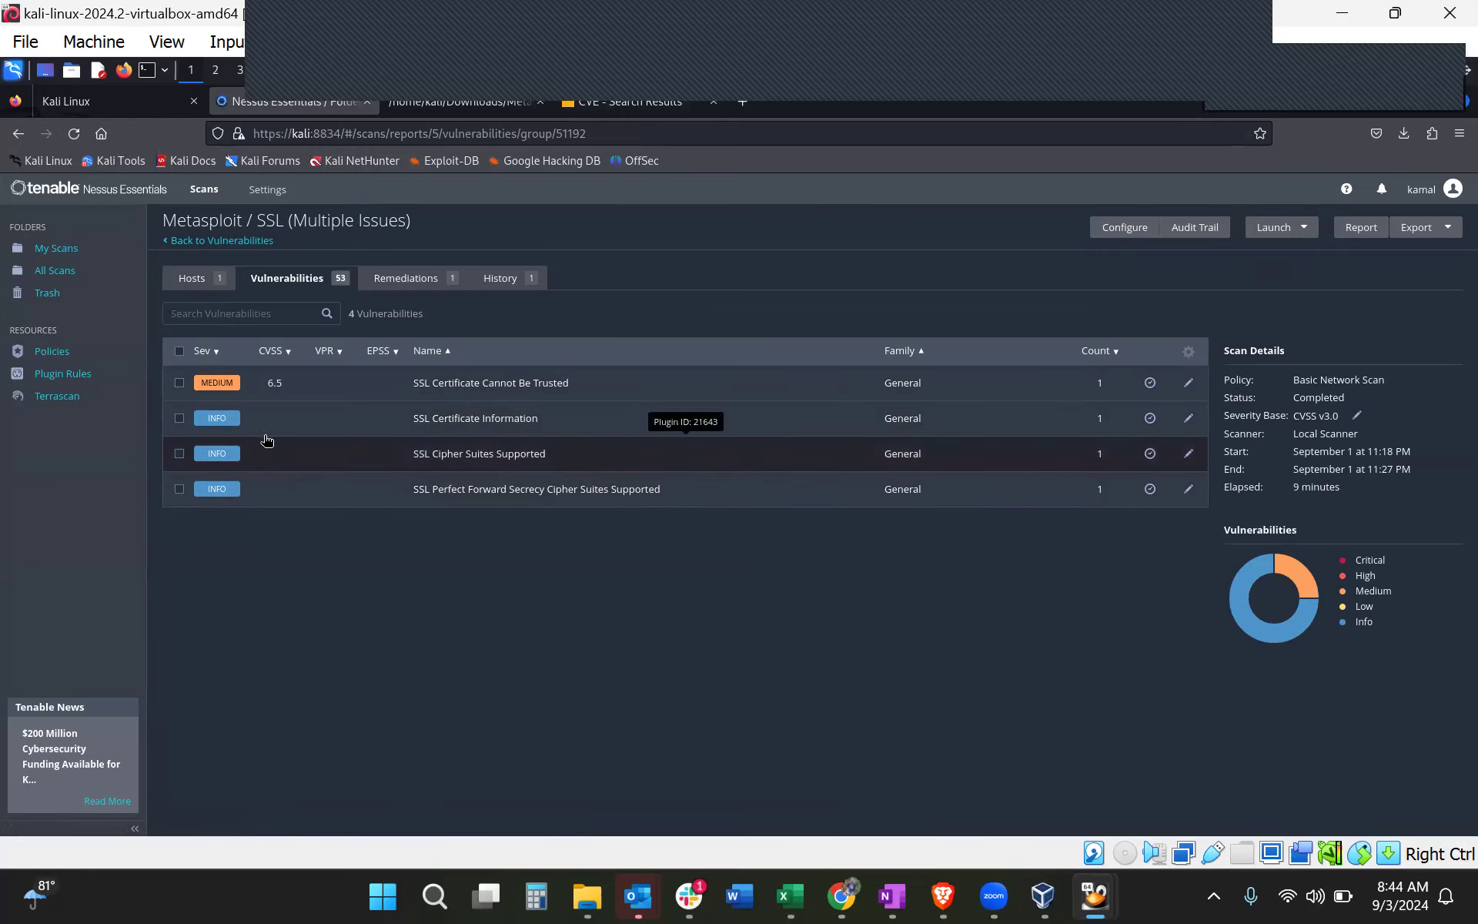
pyautogui.click(337, 389)
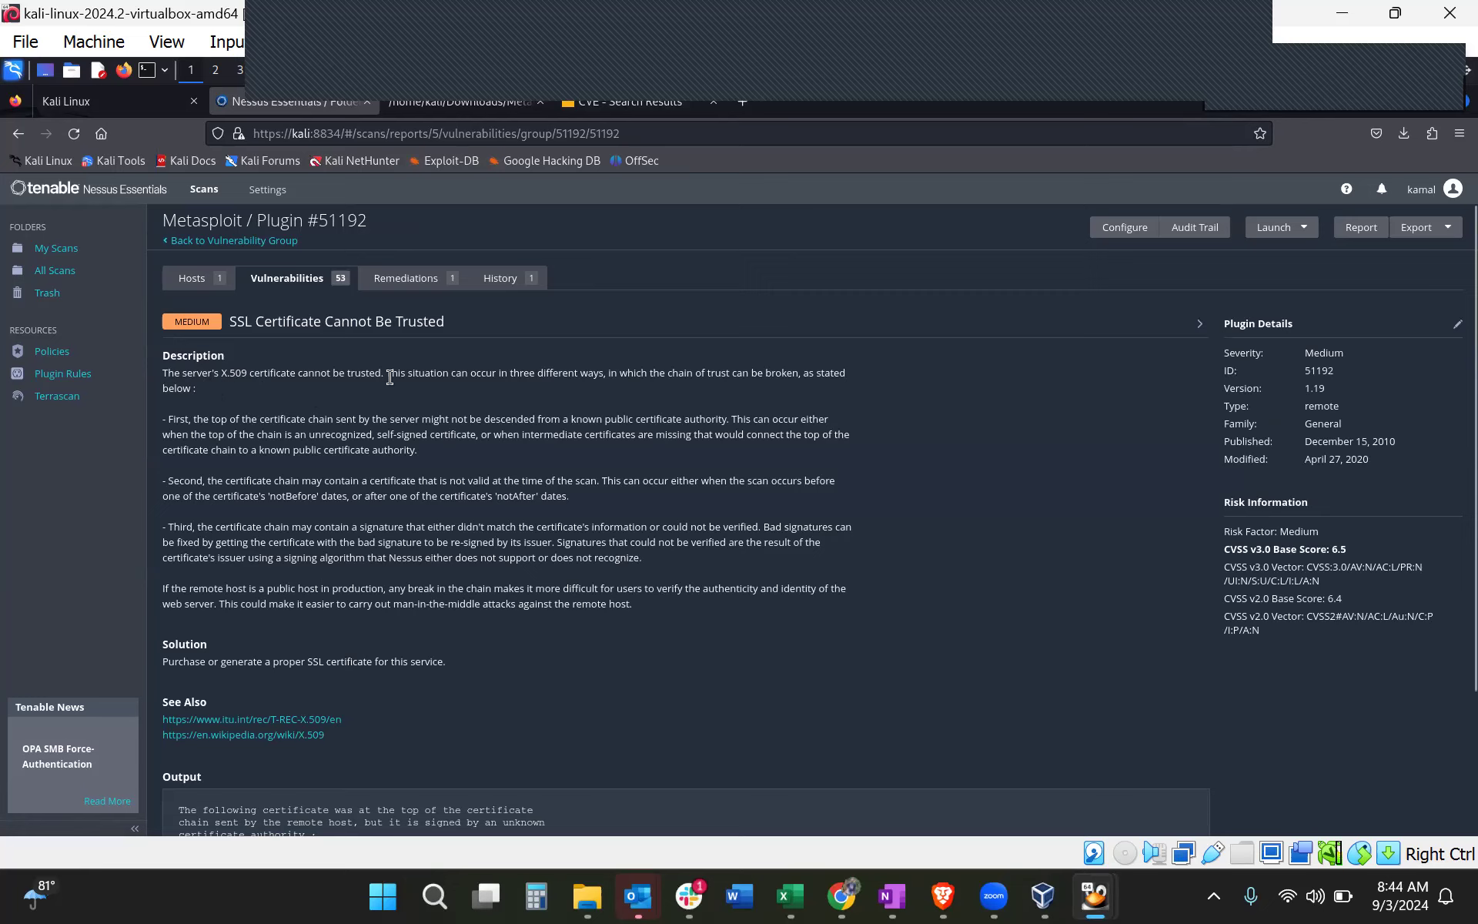
pyautogui.scroll(-1, 699, 485)
pyautogui.scroll(-2, 696, 484)
pyautogui.scroll(2, 693, 481)
pyautogui.click(743, 103)
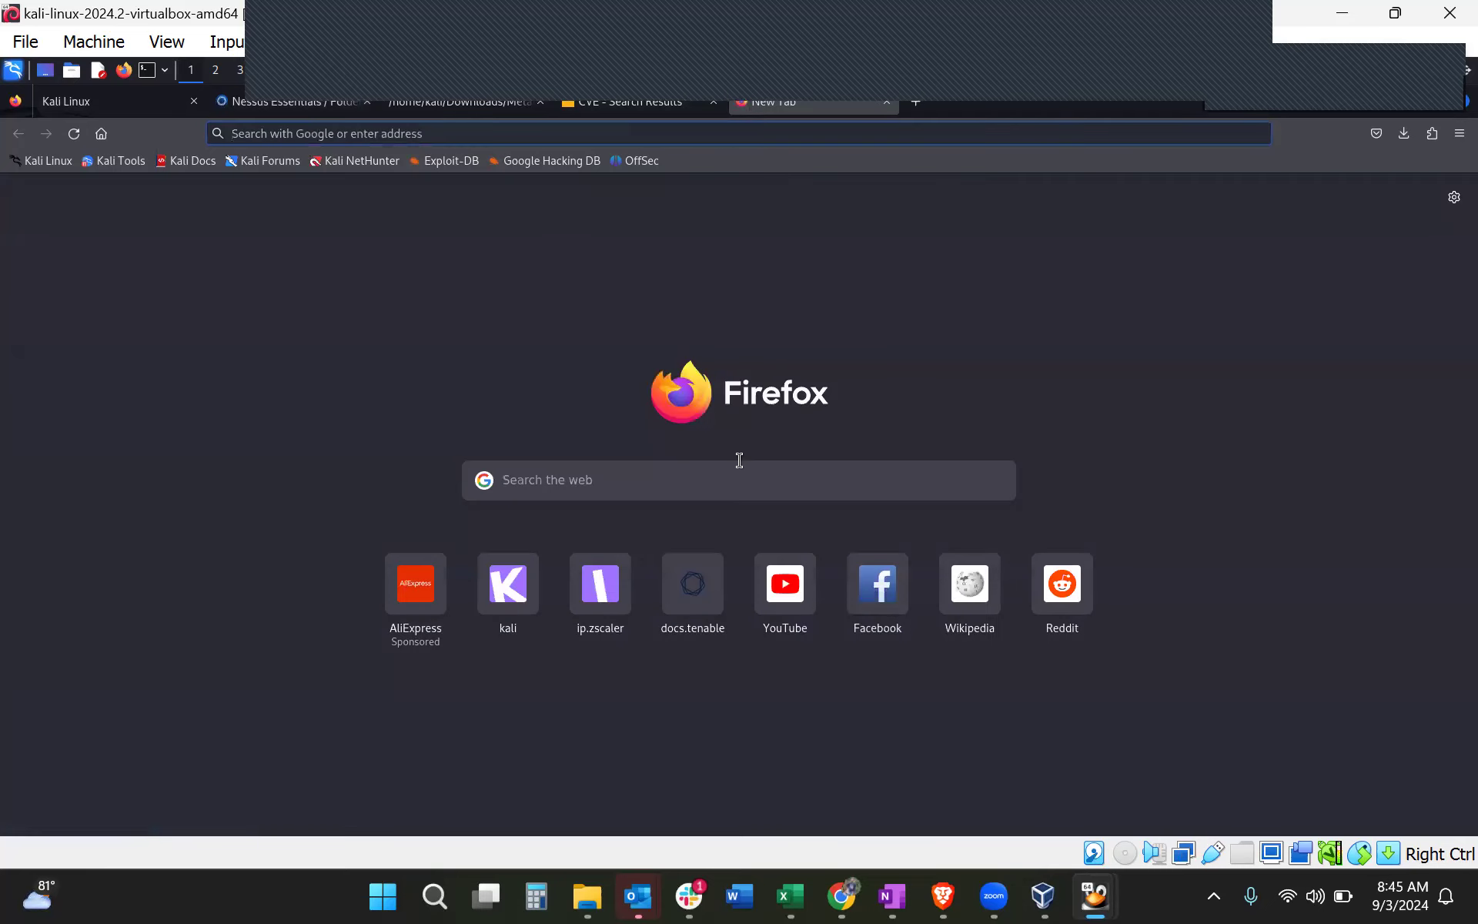
pyautogui.click(707, 484)
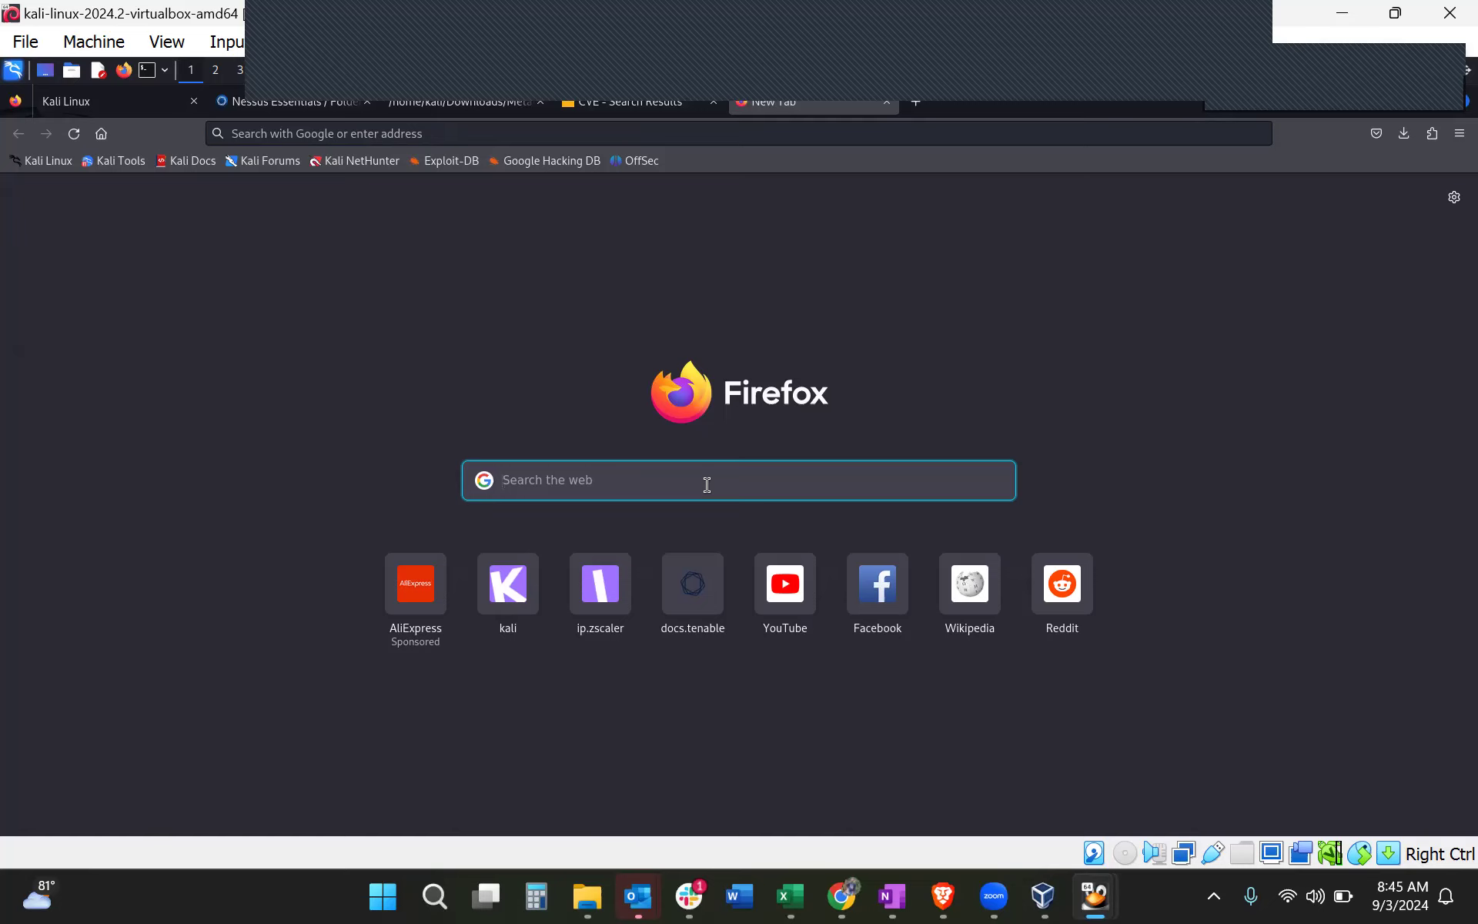
pyautogui.click(363, 137)
pyautogui.press('Down')
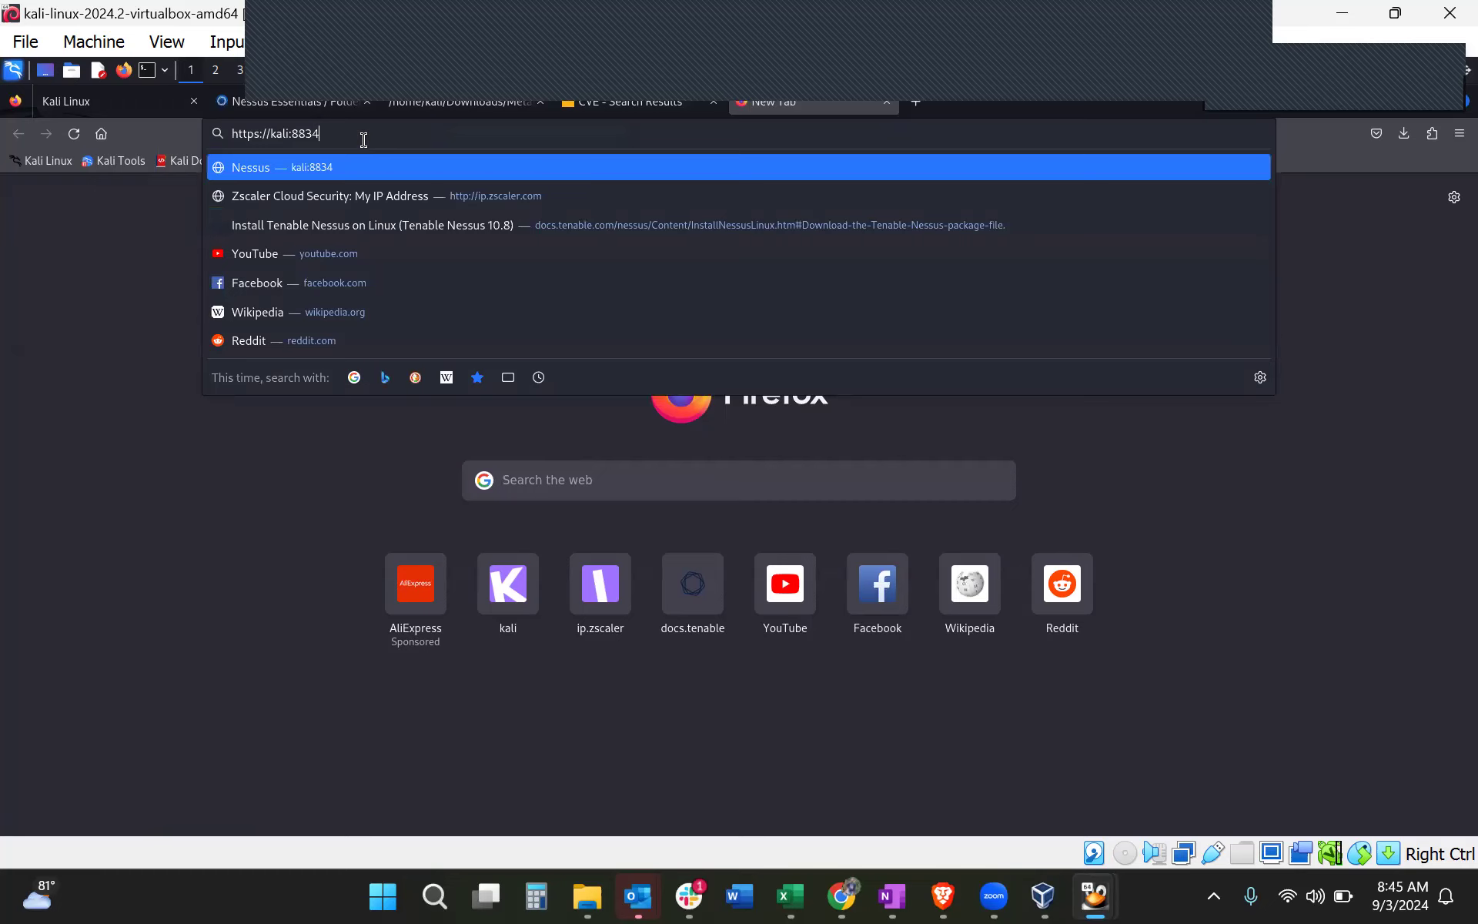
pyautogui.press('BackSpace')
pyautogui.press('BackSpace')
pyautogui.press('BackSpace')
pyautogui.press('BackSpace')
pyautogui.press('BackSpace')
pyautogui.press('BackSpace')
pyautogui.press('BackSpace')
pyautogui.press('BackSpace')
pyautogui.press('BackSpace')
pyautogui.press('BackSpace')
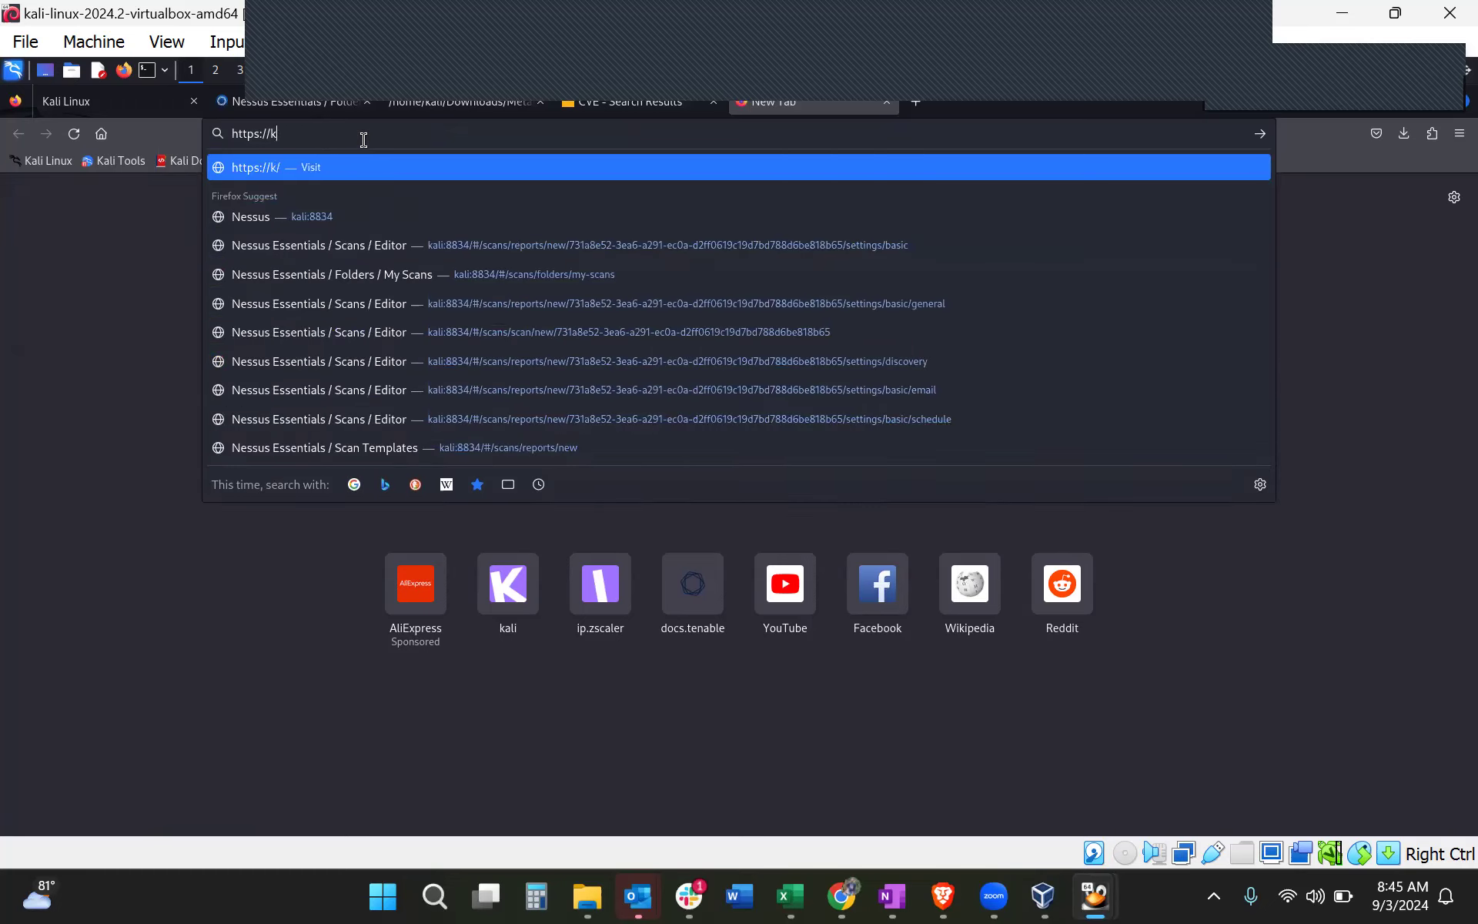
pyautogui.write('/lo')
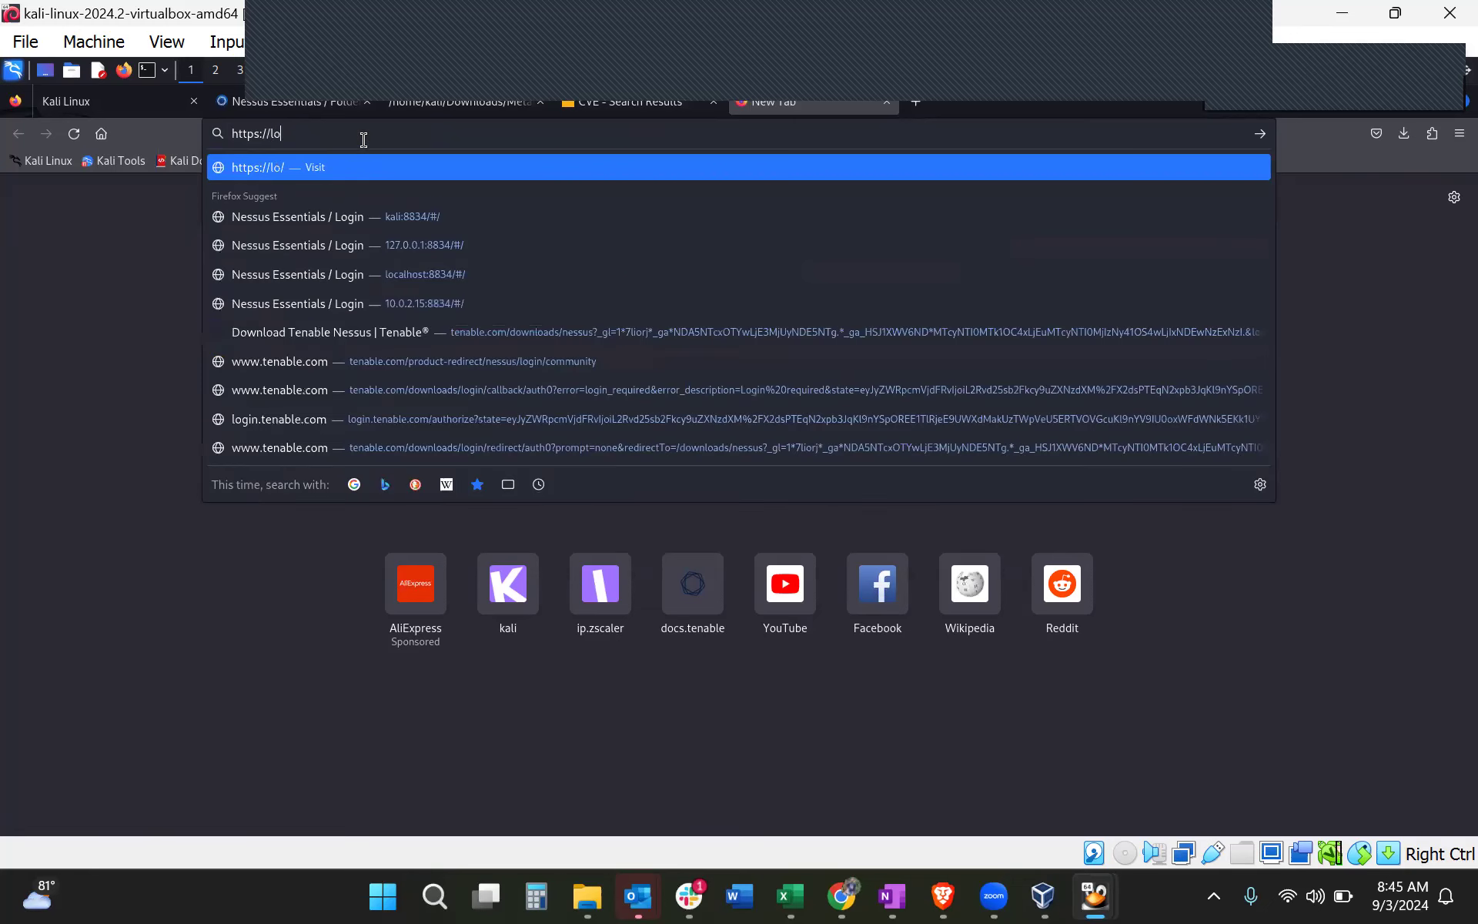
pyautogui.press('Down')
pyautogui.press('Down')
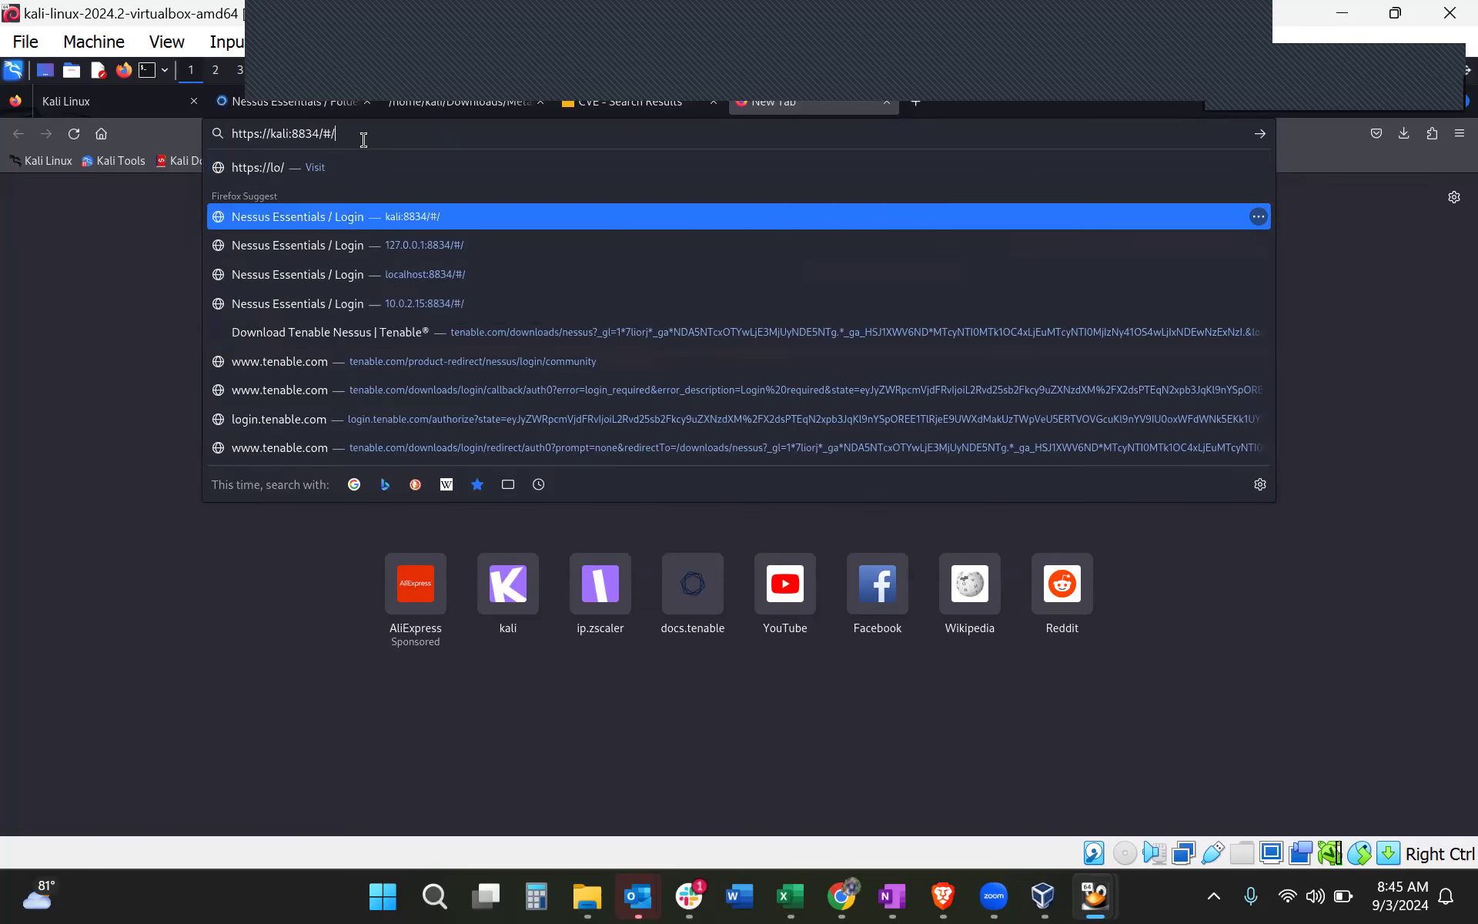
pyautogui.press('Return')
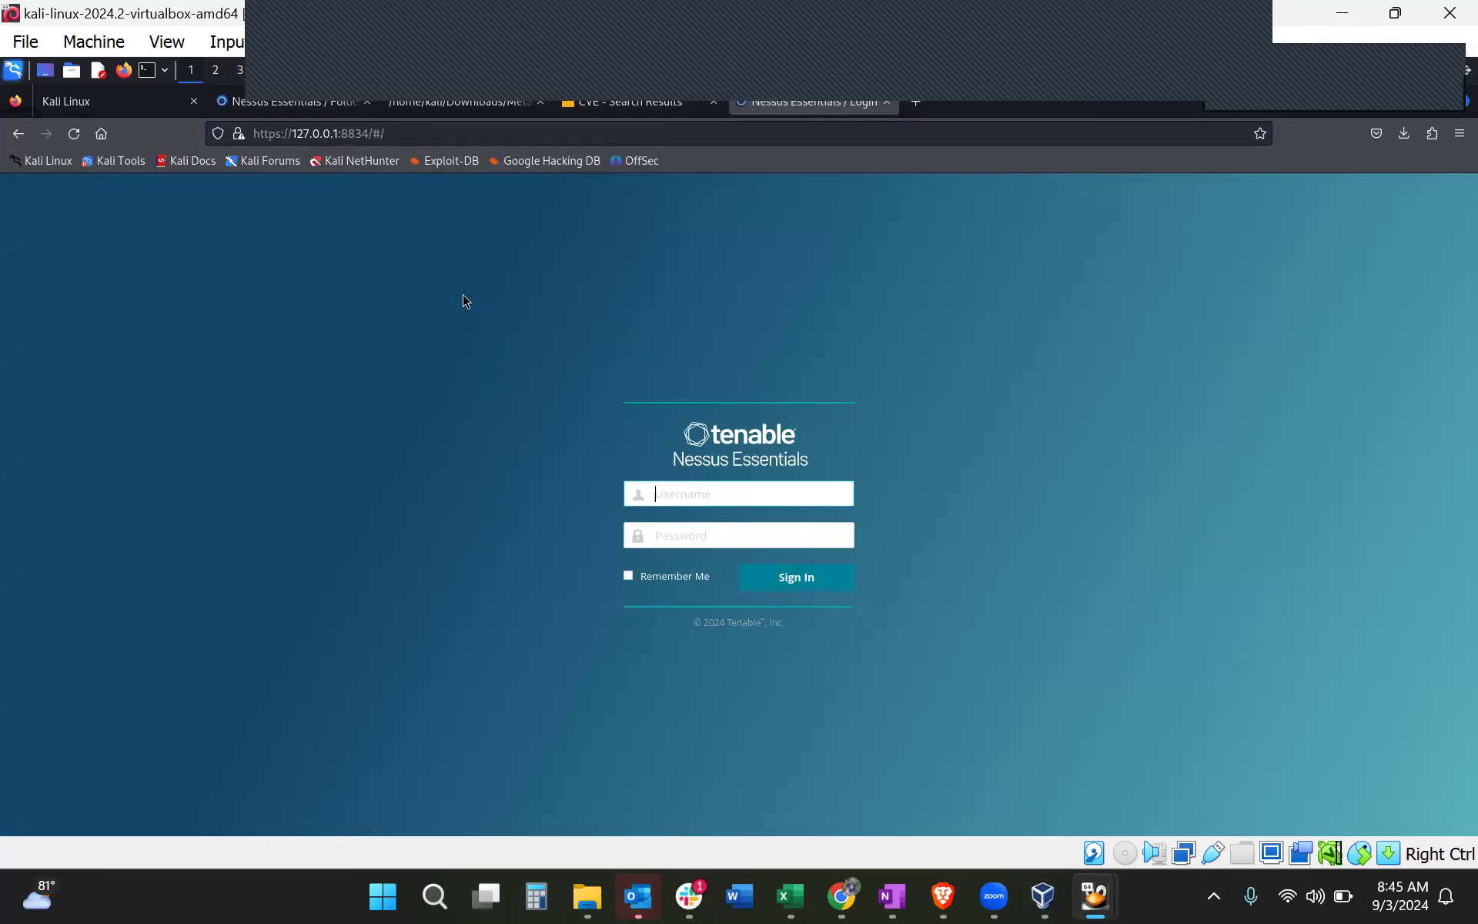
# Check the browser's connection security information for the 127.0.0.1 login page, and close it
pyautogui.click(239, 134)
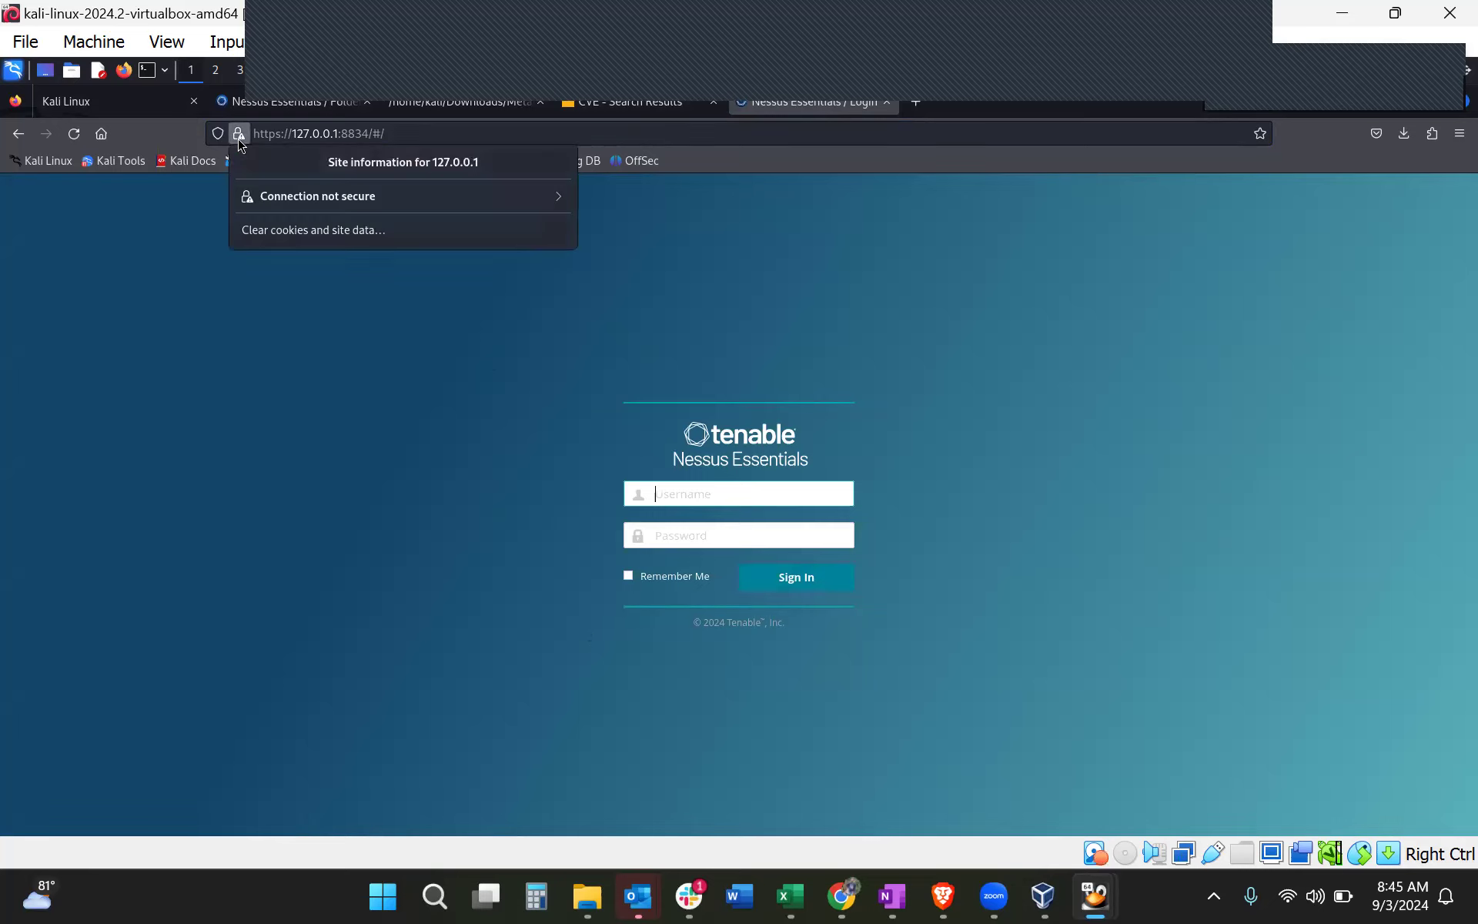
pyautogui.click(254, 203)
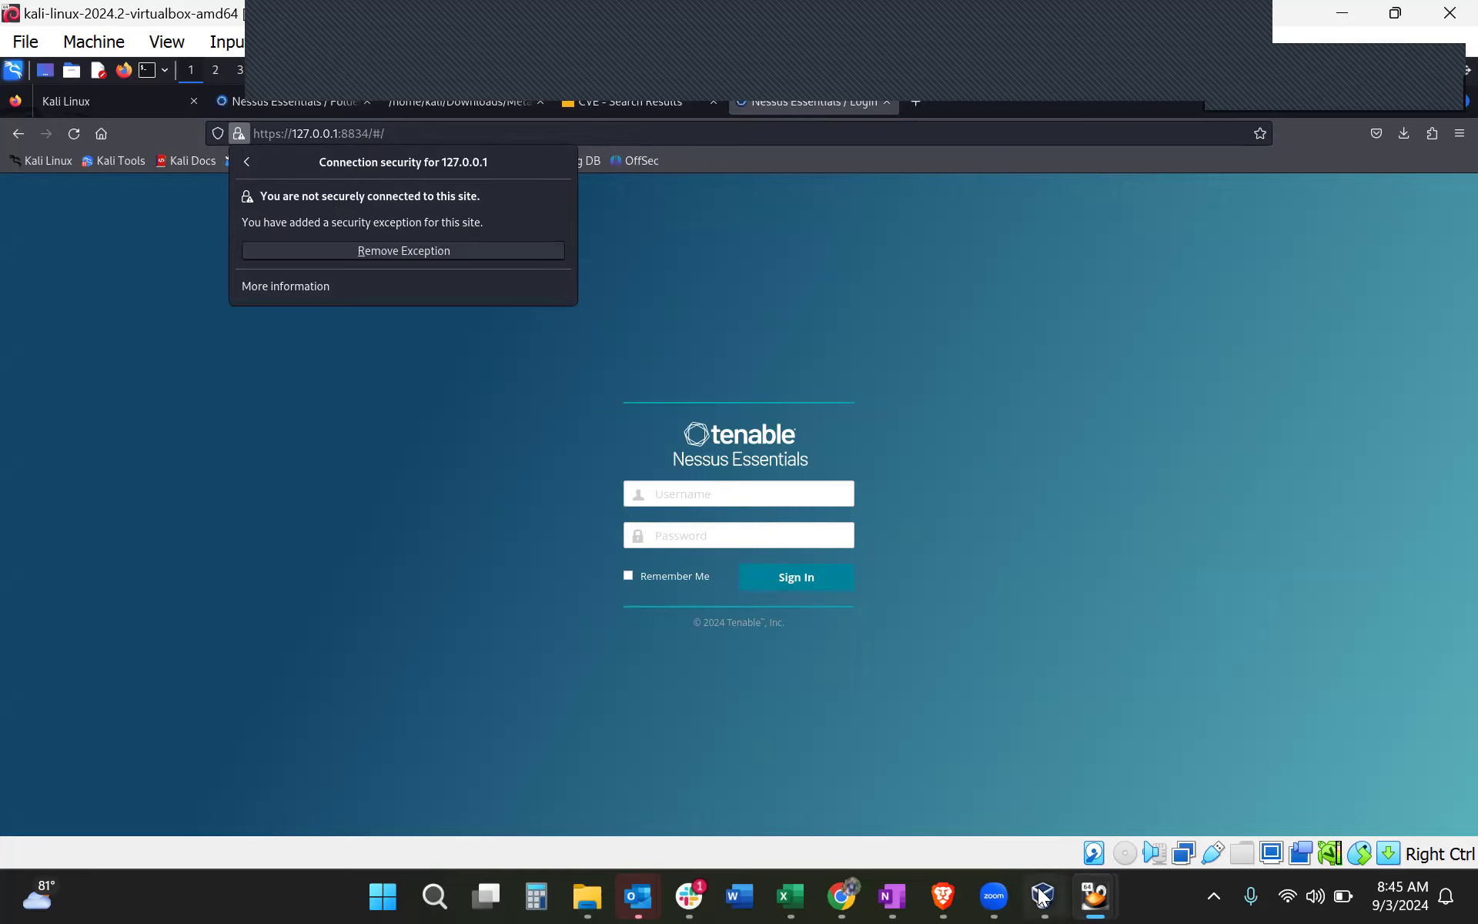
pyautogui.press('Up')
pyautogui.click(1129, 685)
# Return to the SSL Certificate Cannot Be Trusted finding in the scan results and review its description
pyautogui.hotkey('ctrl', 'shift', 'Tab')
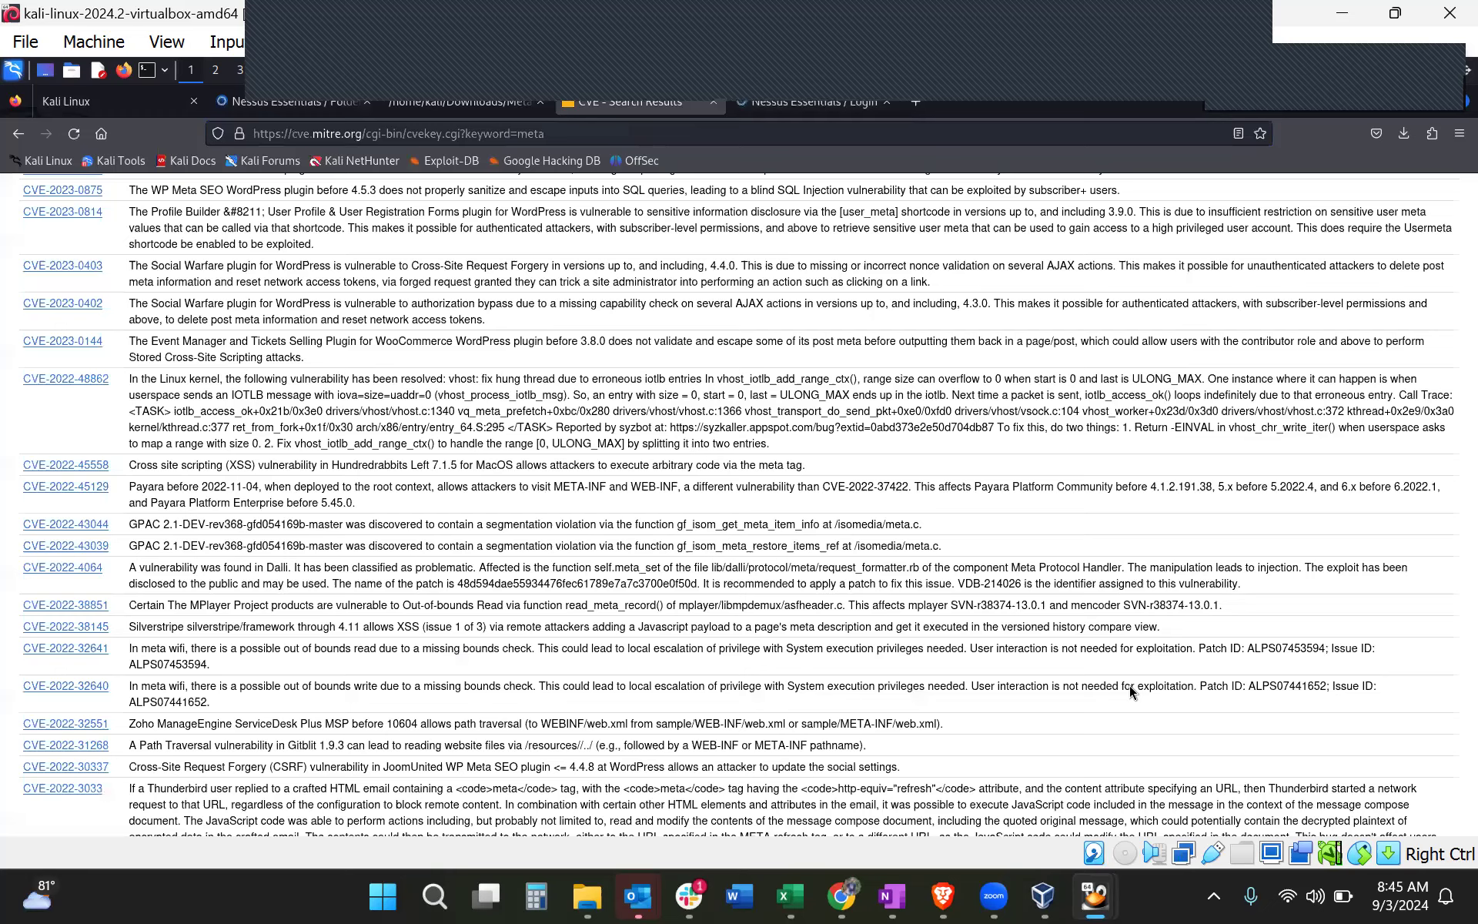
pyautogui.hotkey('ctrl', 'shift', 'Tab')
pyautogui.hotkey('ctrl', 'shift', 'Tab')
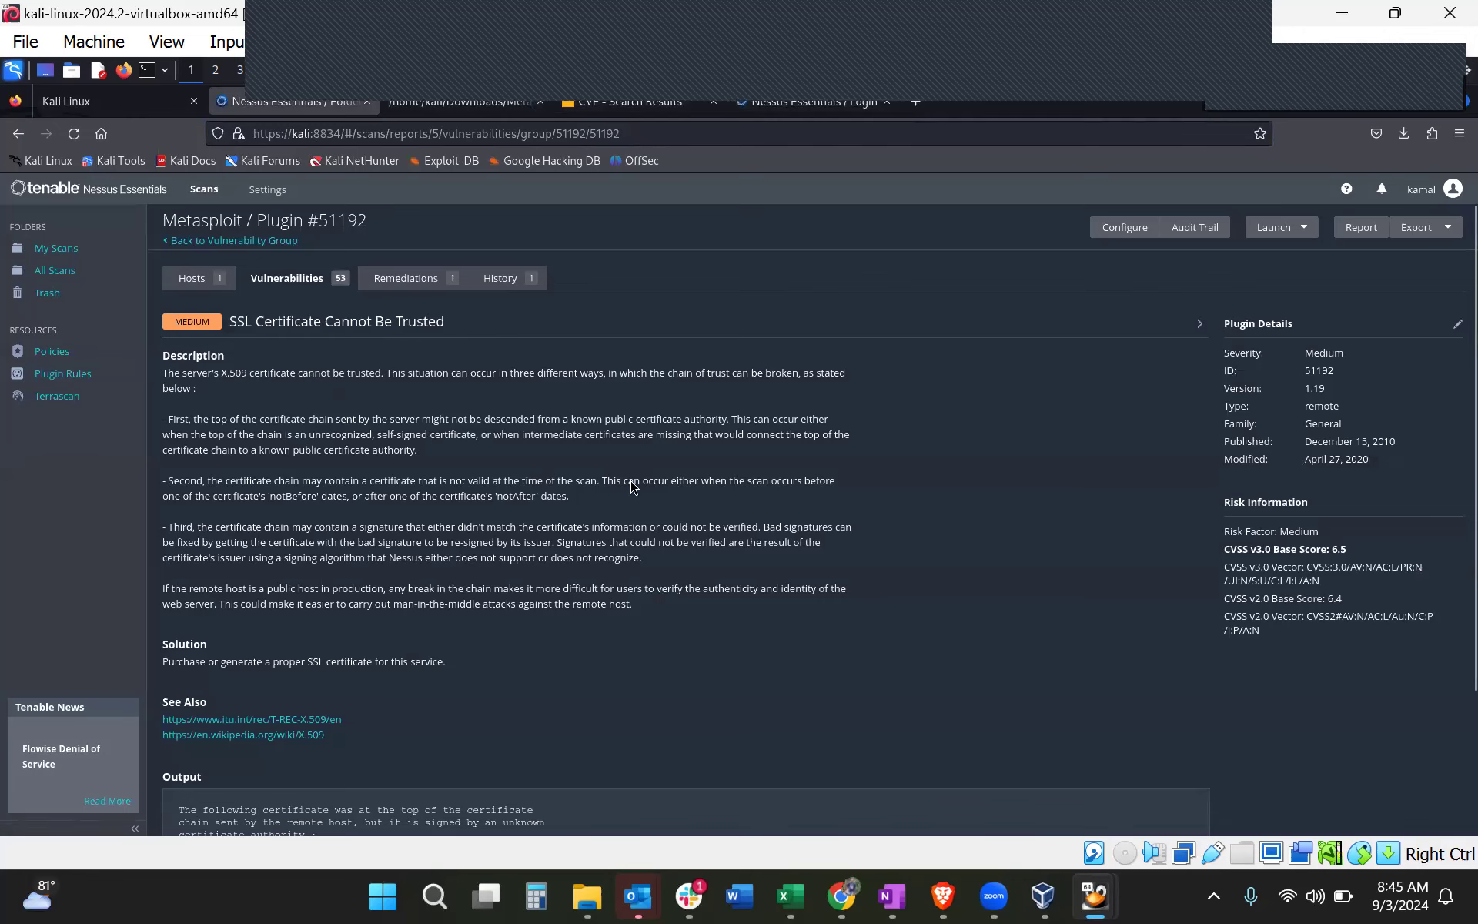
pyautogui.tripleClick(584, 599)
pyautogui.moveTo(375, 491); pyautogui.dragTo(160, 385)
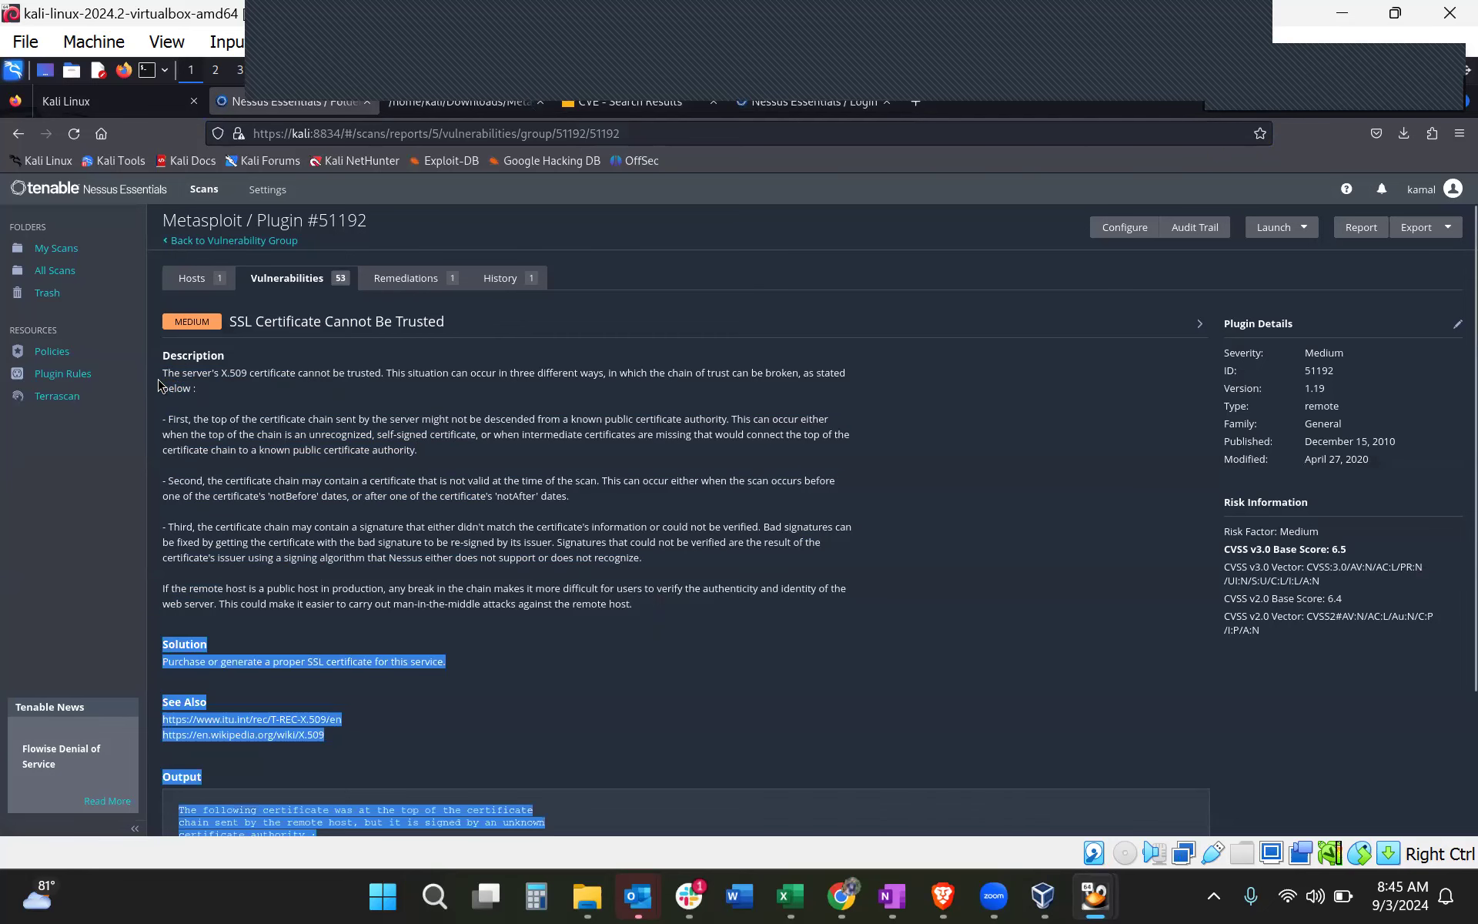
pyautogui.click(318, 454)
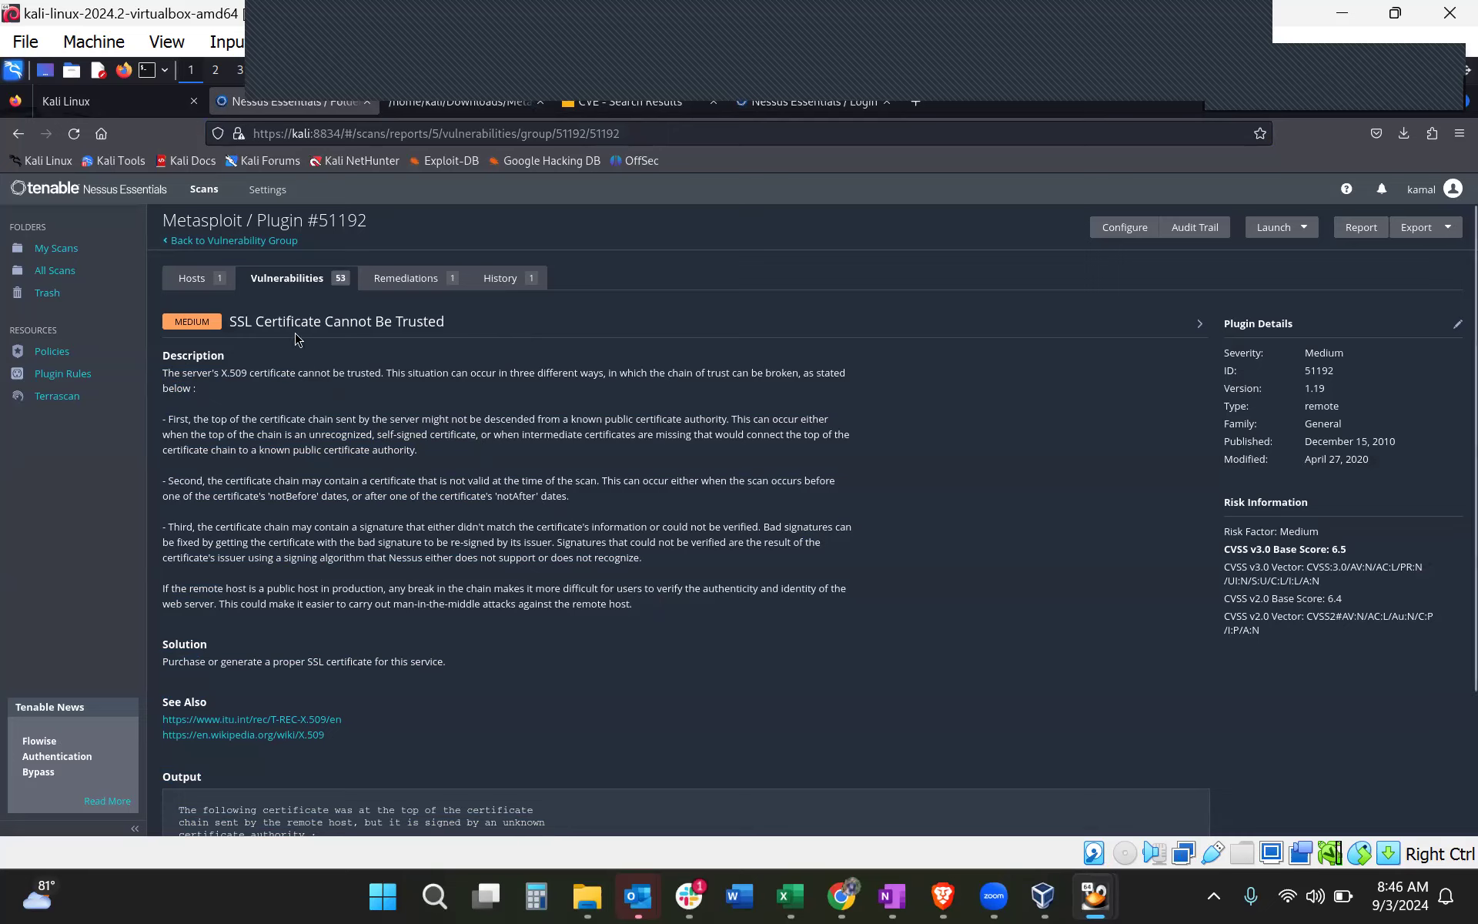
# From the vulnerability list, open the Intel Media Sdk group and review its medium finding INTEL-SA-00935, including description, solution, output and risk information
pyautogui.click(309, 281)
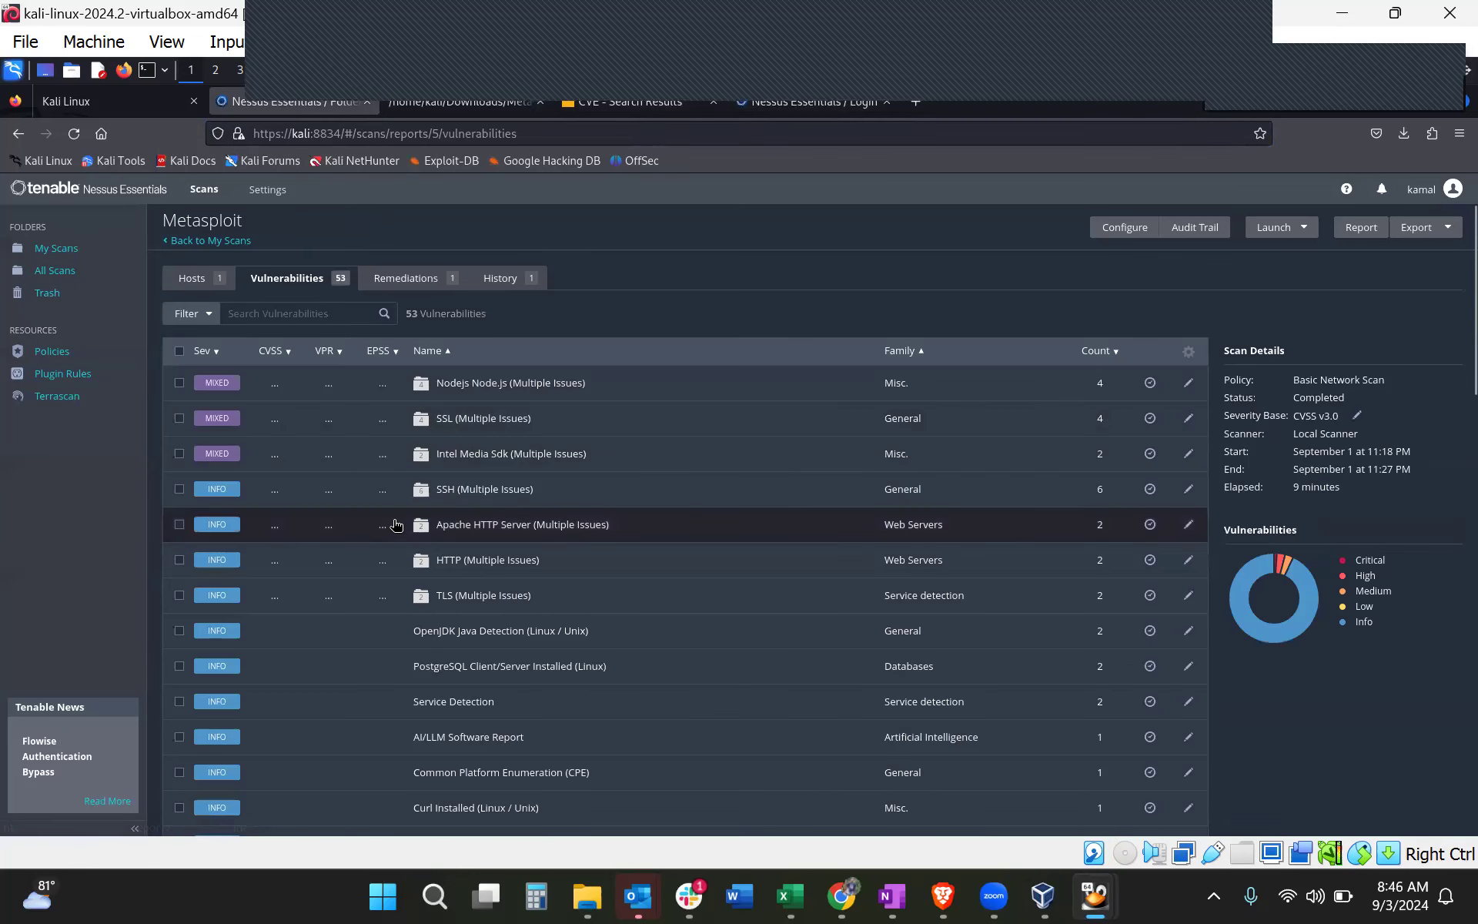
pyautogui.click(478, 465)
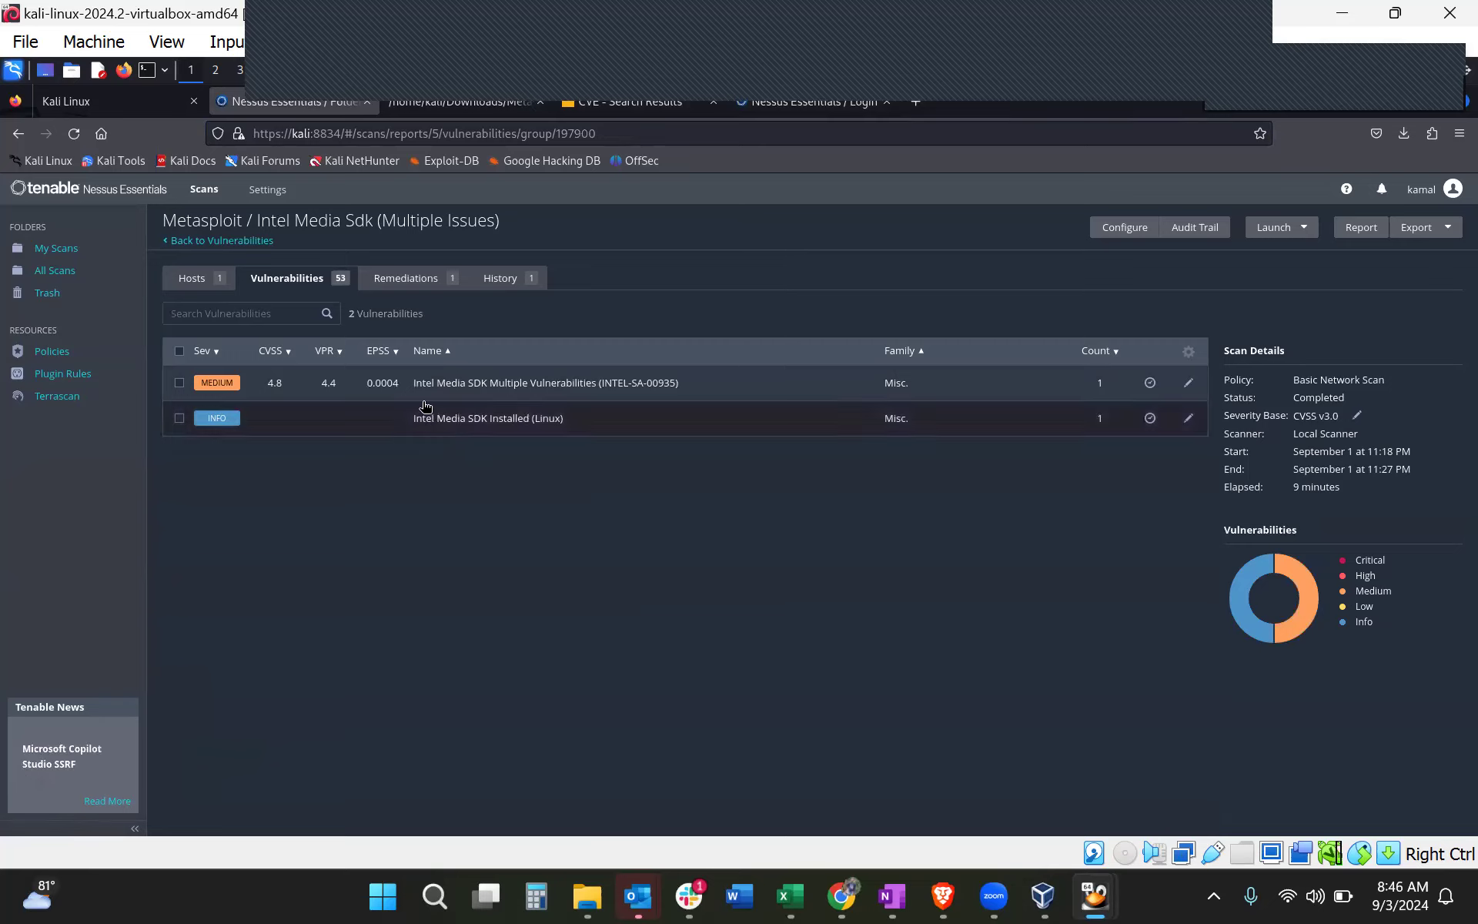
pyautogui.click(570, 400)
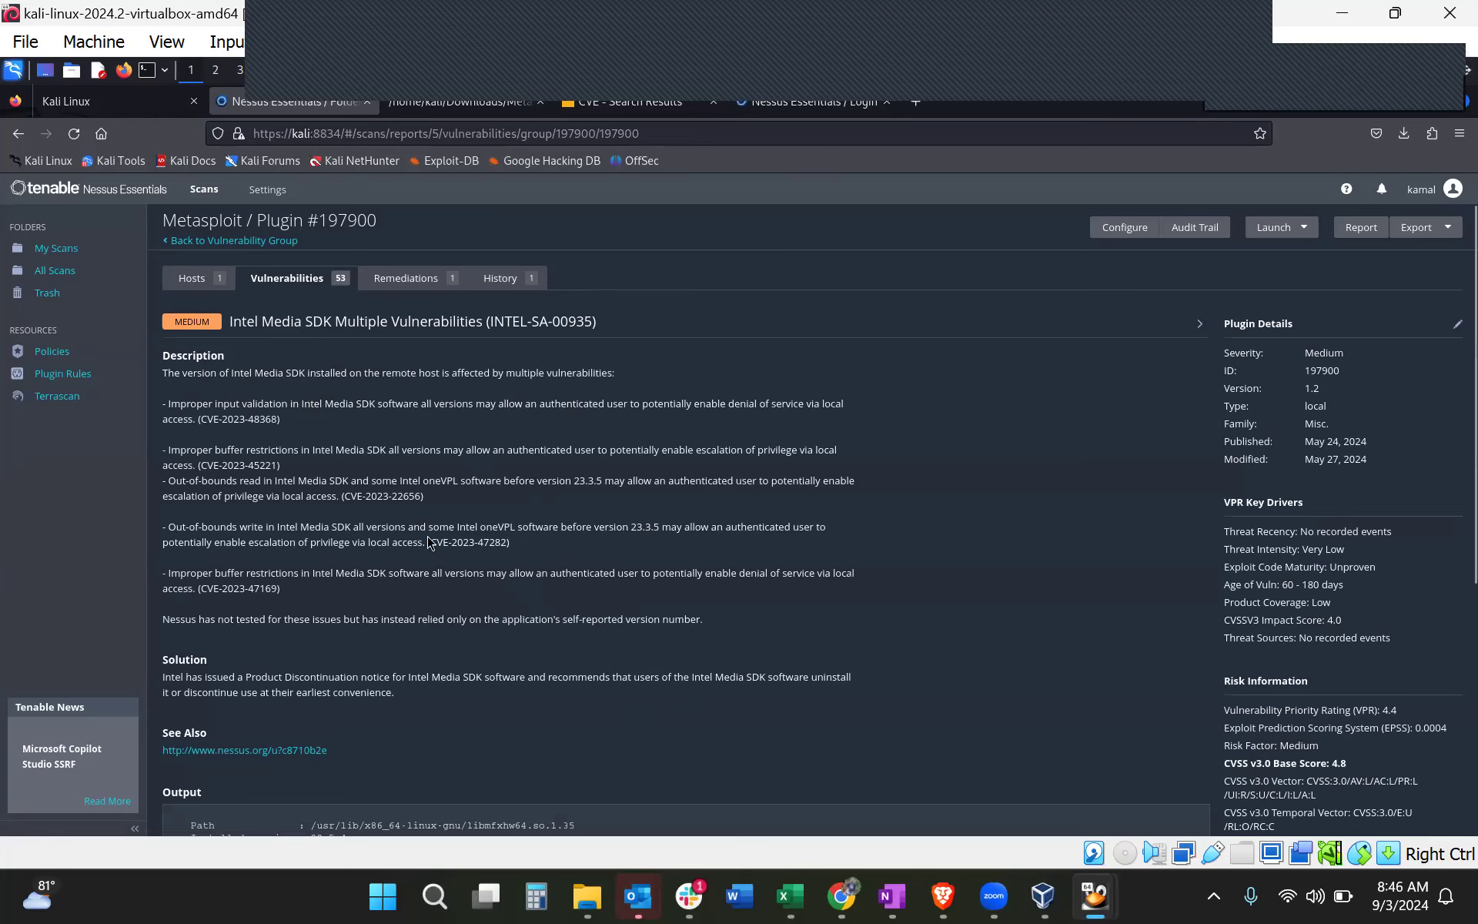
pyautogui.moveTo(427, 528); pyautogui.dragTo(426, 543)
pyautogui.scroll(-1, 416, 711)
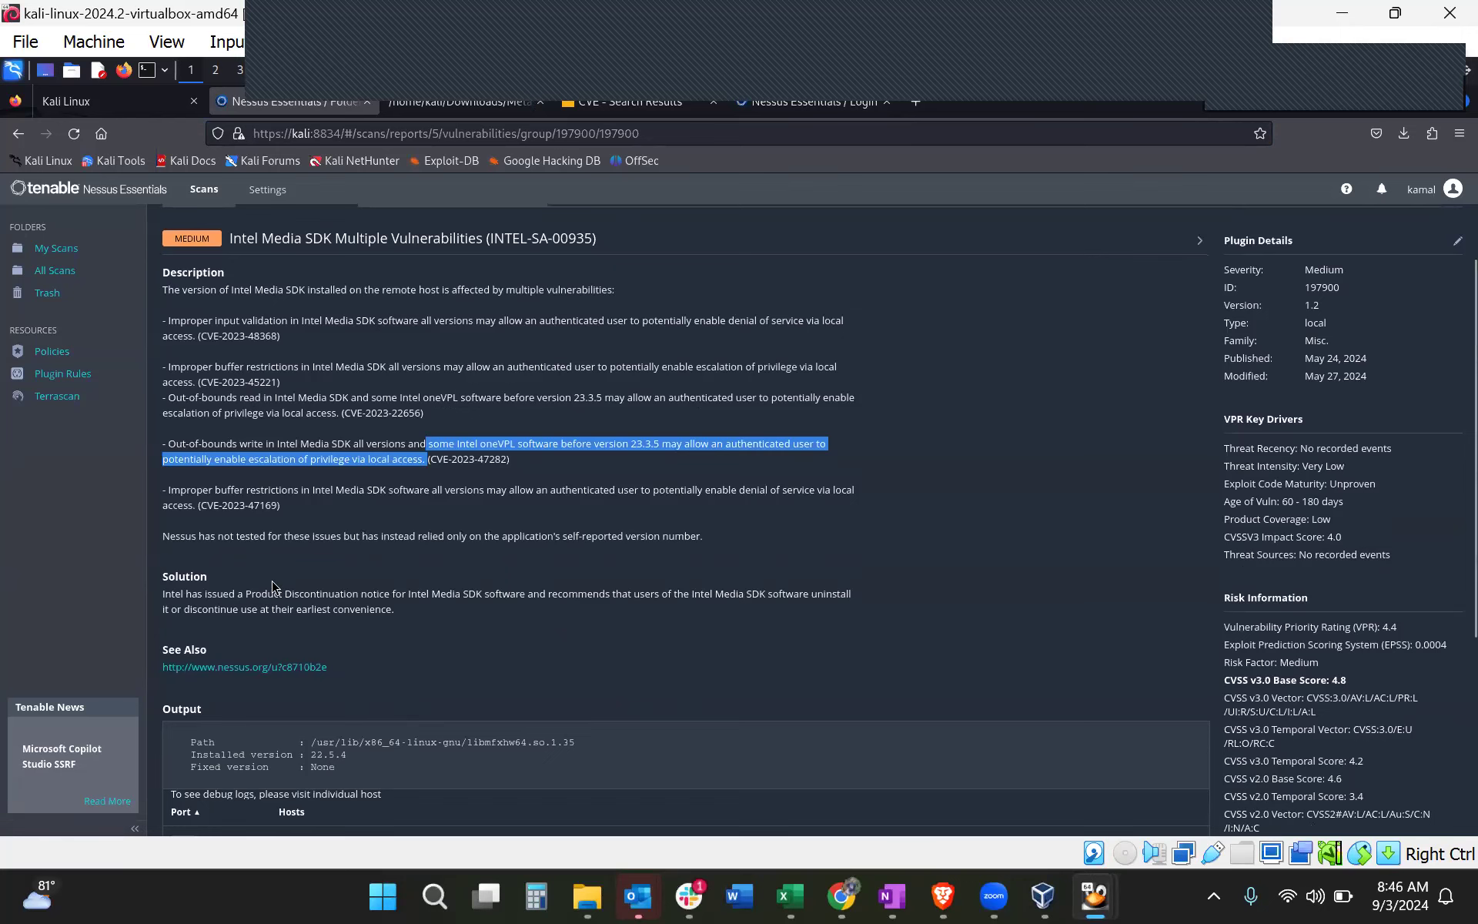
pyautogui.click(273, 586)
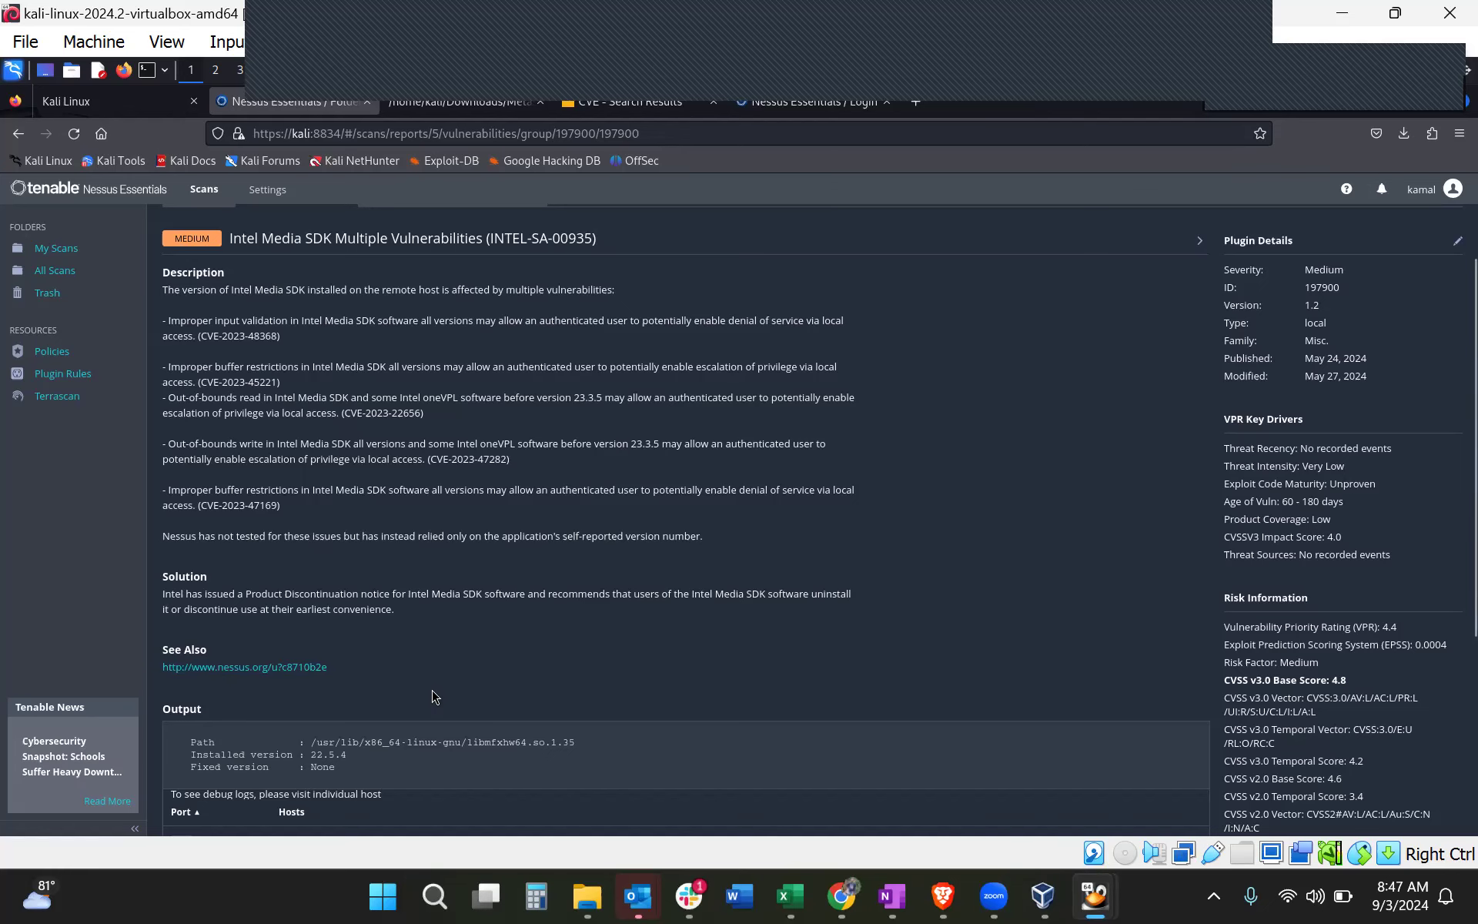
pyautogui.scroll(-4, 434, 697)
pyautogui.scroll(5, 434, 696)
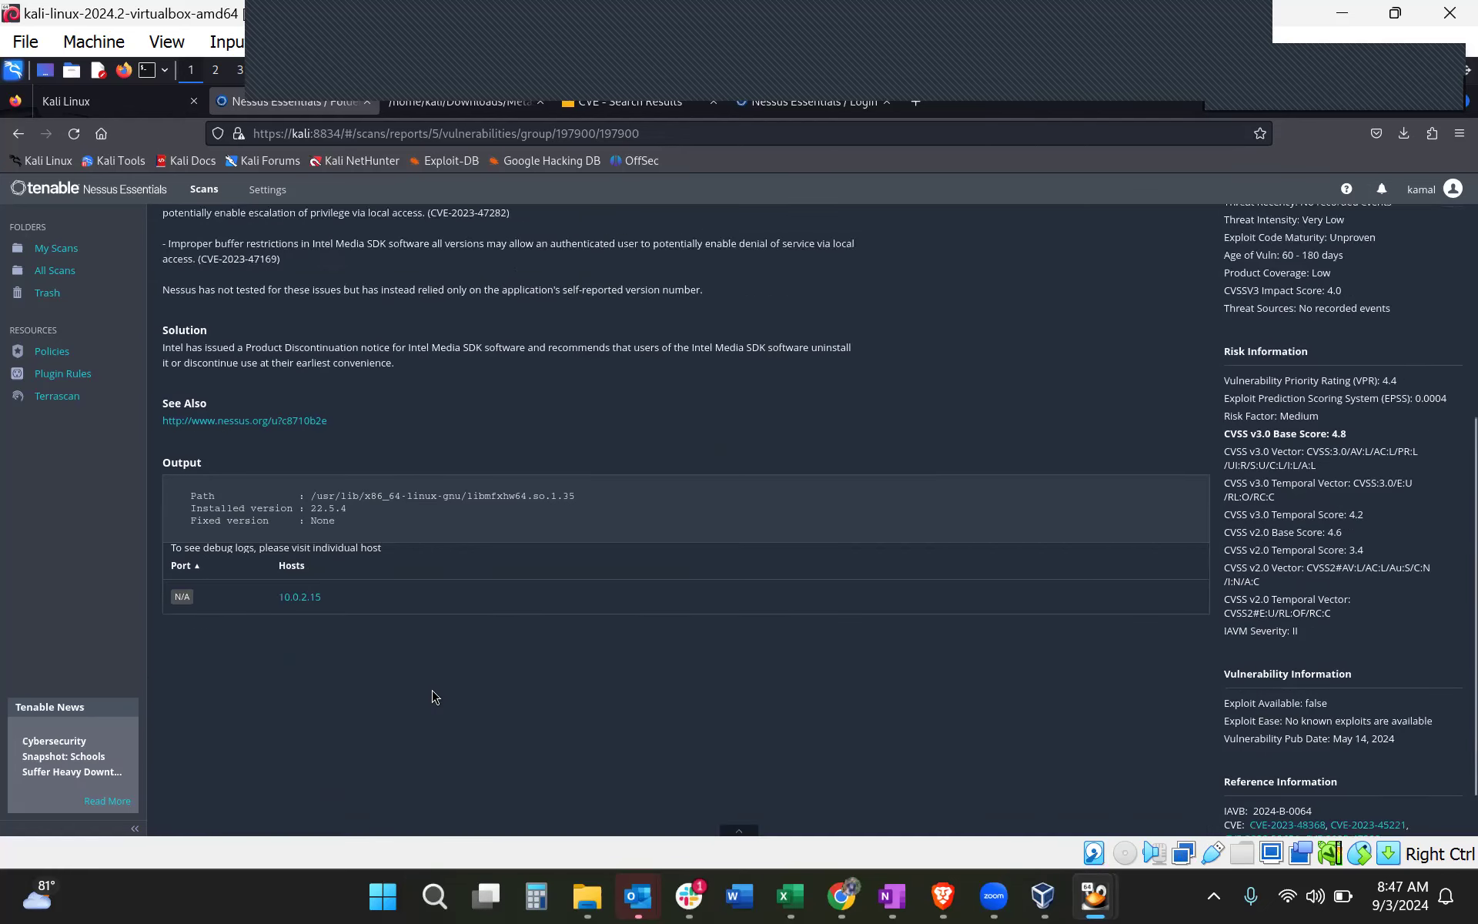